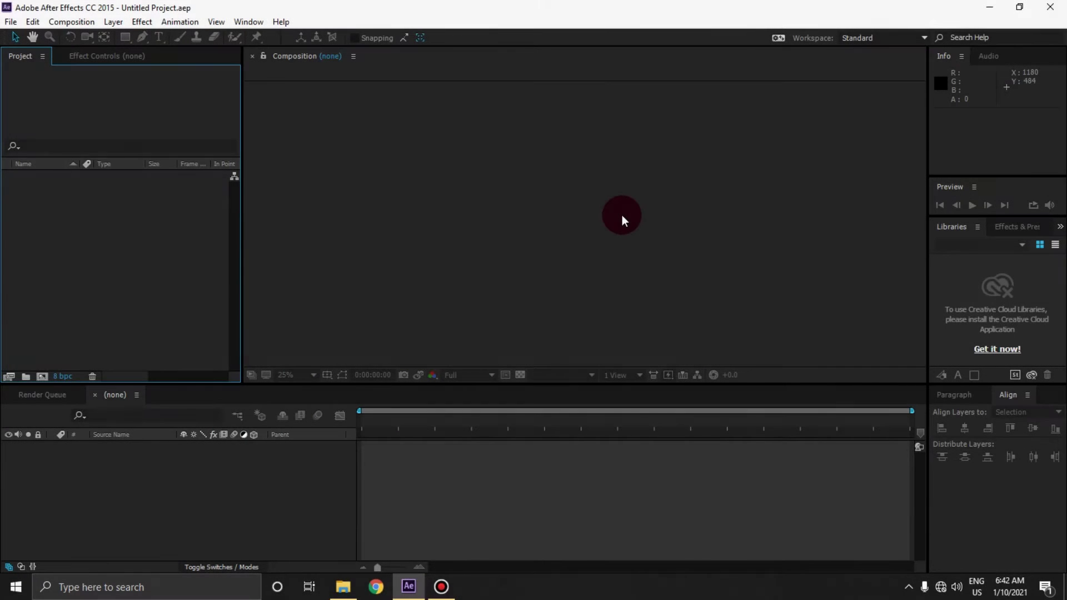
- Import the "ep 1 all good clips.mov" video and the "ill-be-your-reason EDITED.mp3" audio file into the project
double_click(188, 302)
drag(136, 169, 131, 112)
click(421, 393)
click(128, 289)
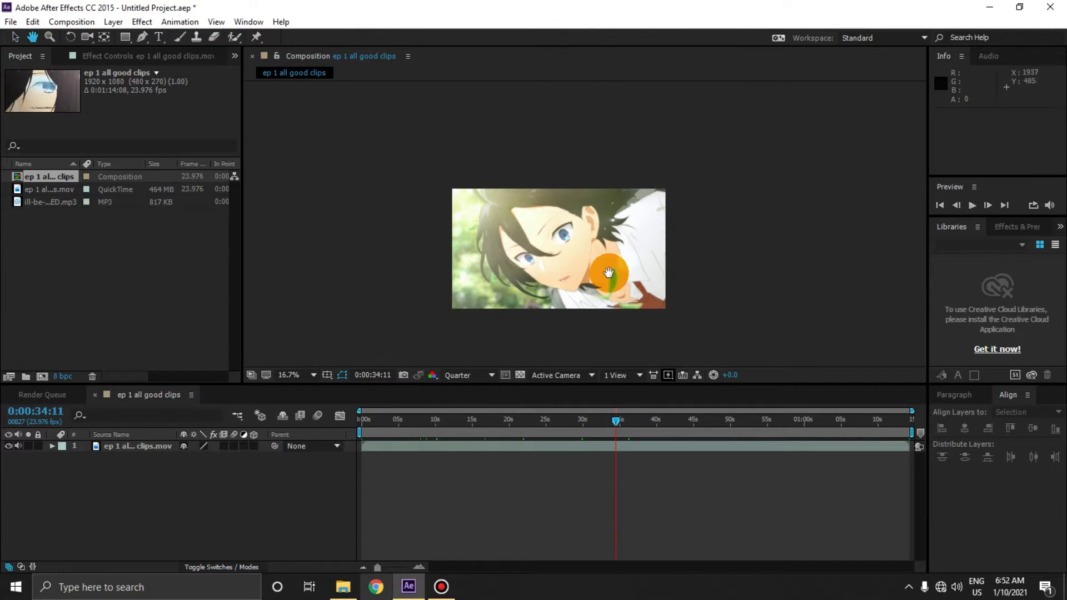
- Draw a triangular three-point mask around the character's lower eye on the video layer with the Pen tool
click(608, 272)
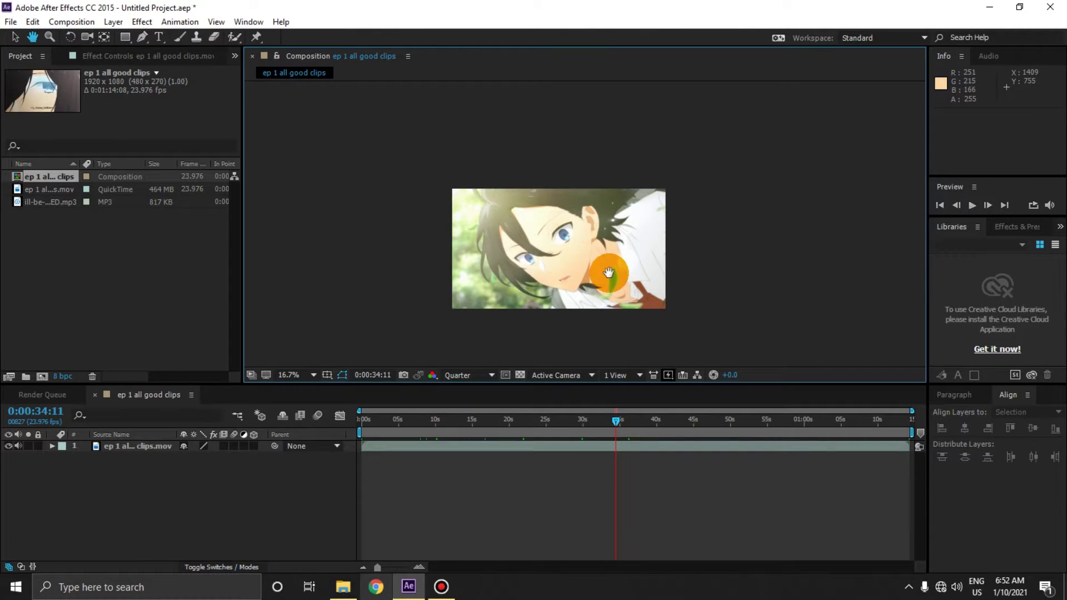
drag(609, 273, 536, 247)
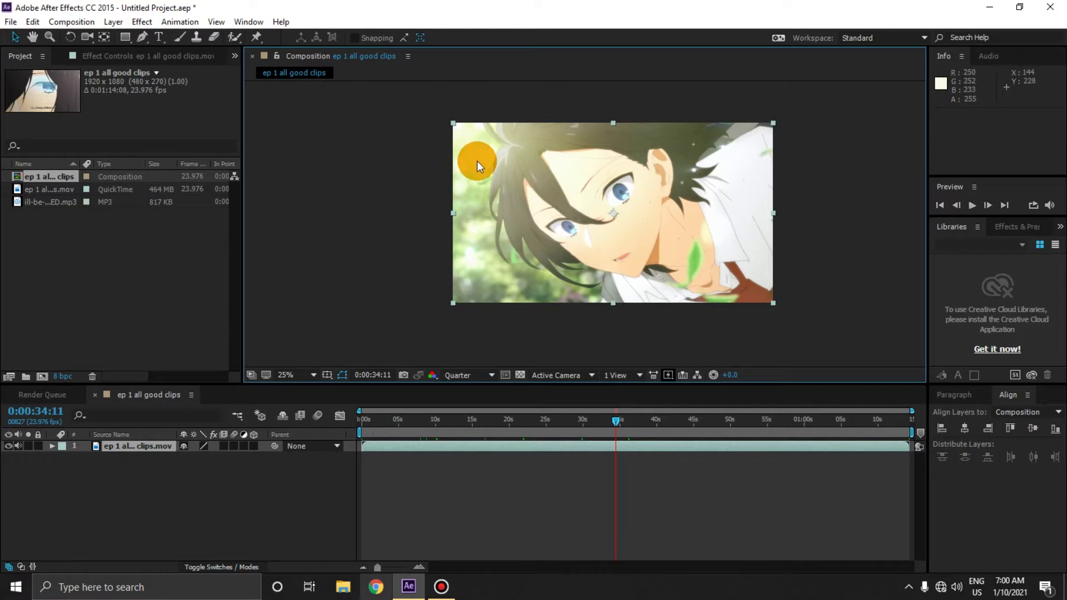
key(g)
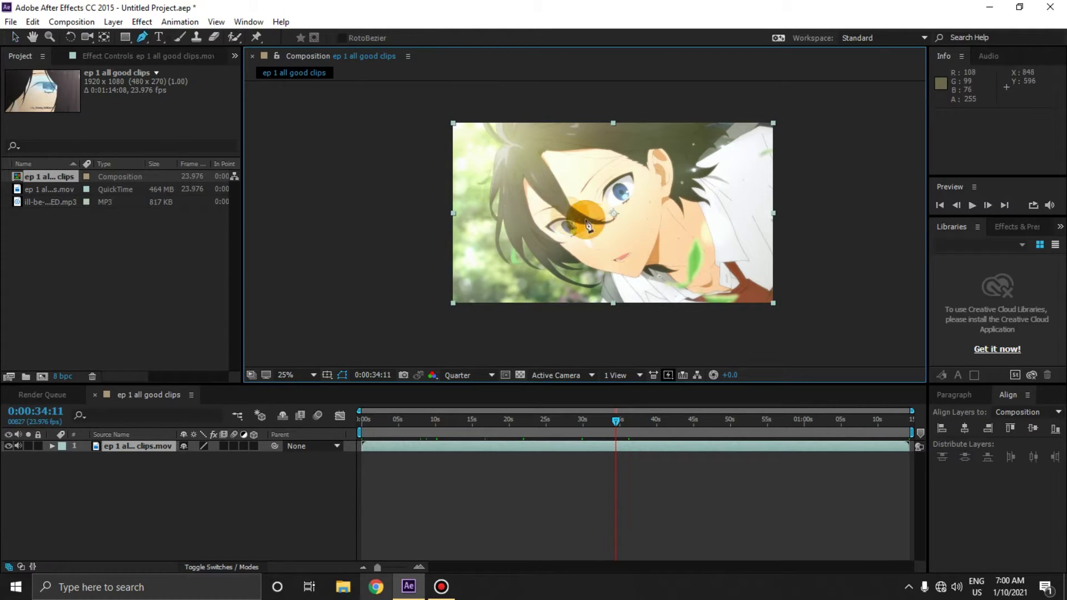
scroll(553, 212, up, 2)
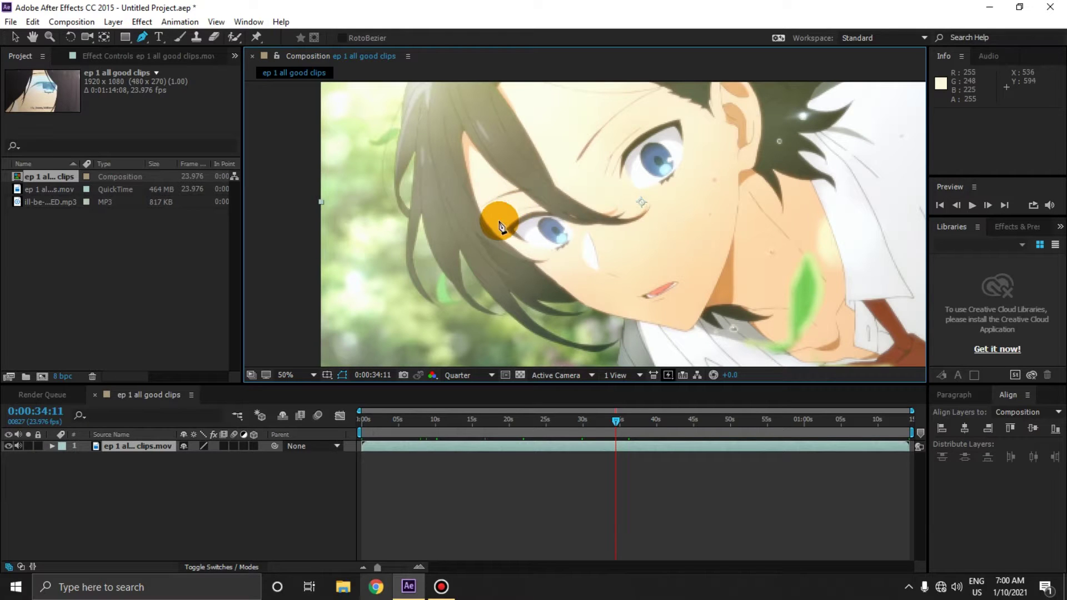
scroll(544, 212, up, 2)
click(532, 206)
click(479, 284)
click(692, 292)
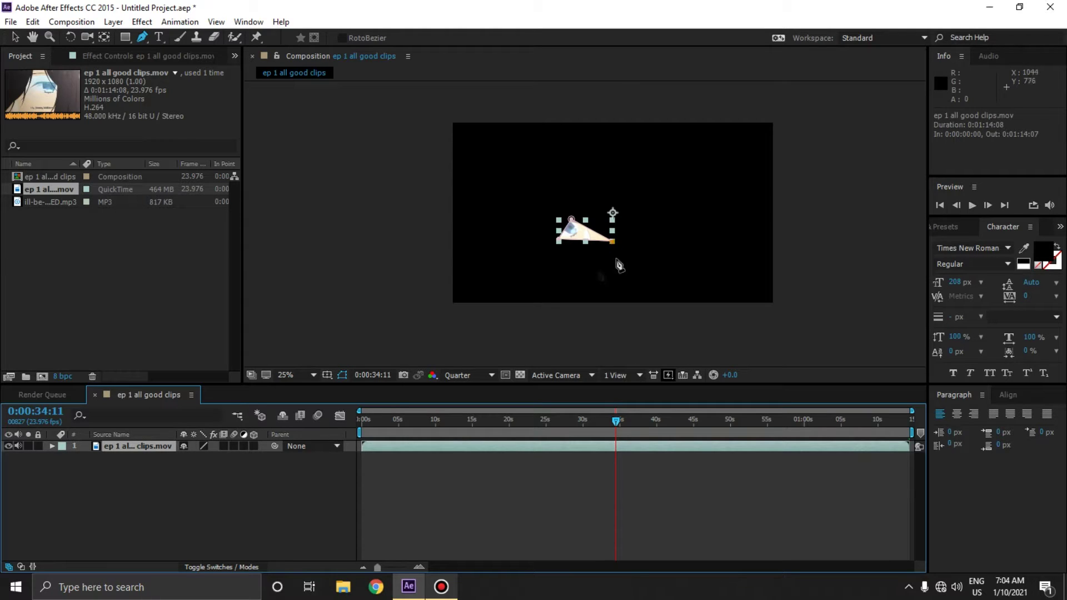
- Reveal the video layer's masks and delete Mask 1
key(m)
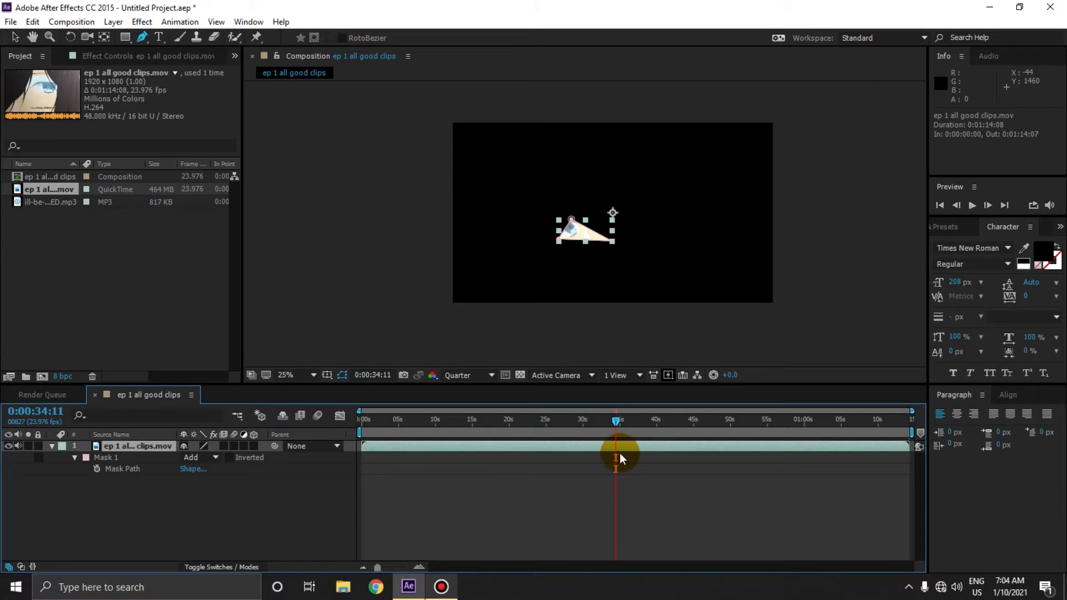
click(122, 459)
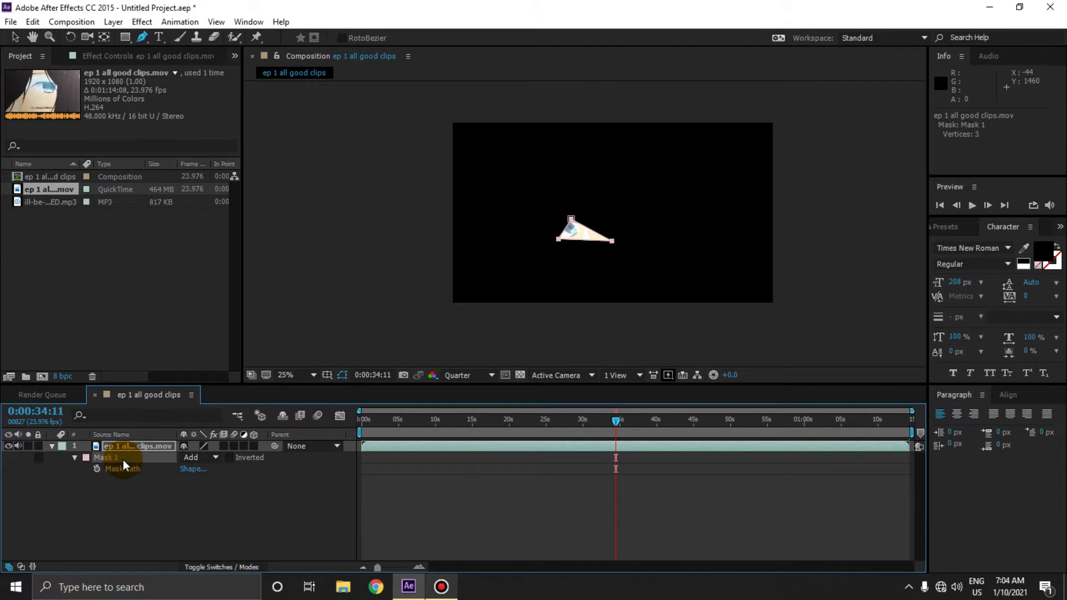
key(Delete)
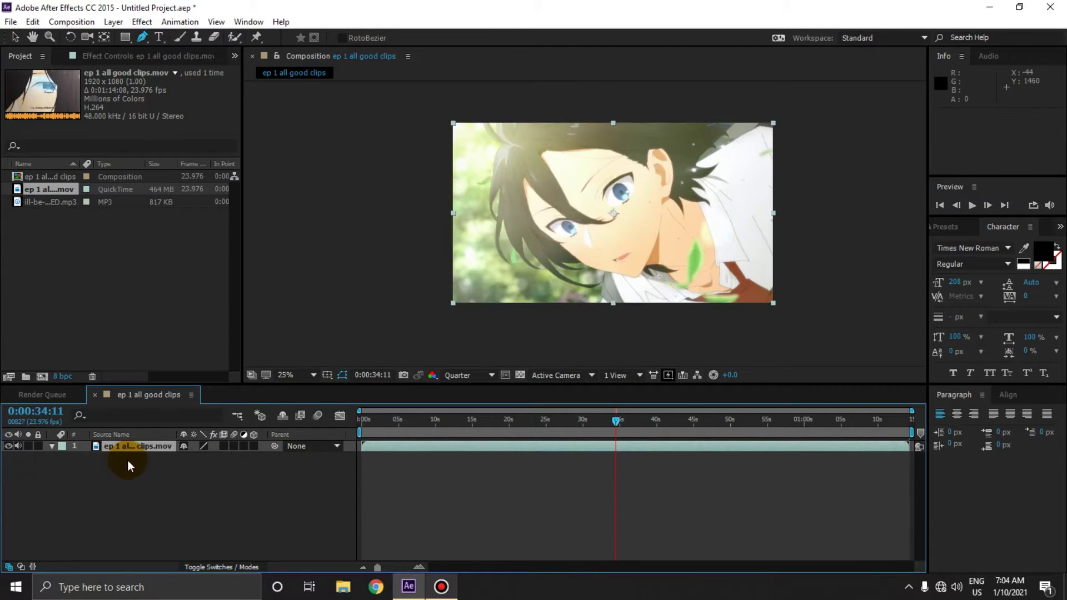
- Create a paragraph text box spanning most of the frame and enter "asdasd" in it
click(158, 39)
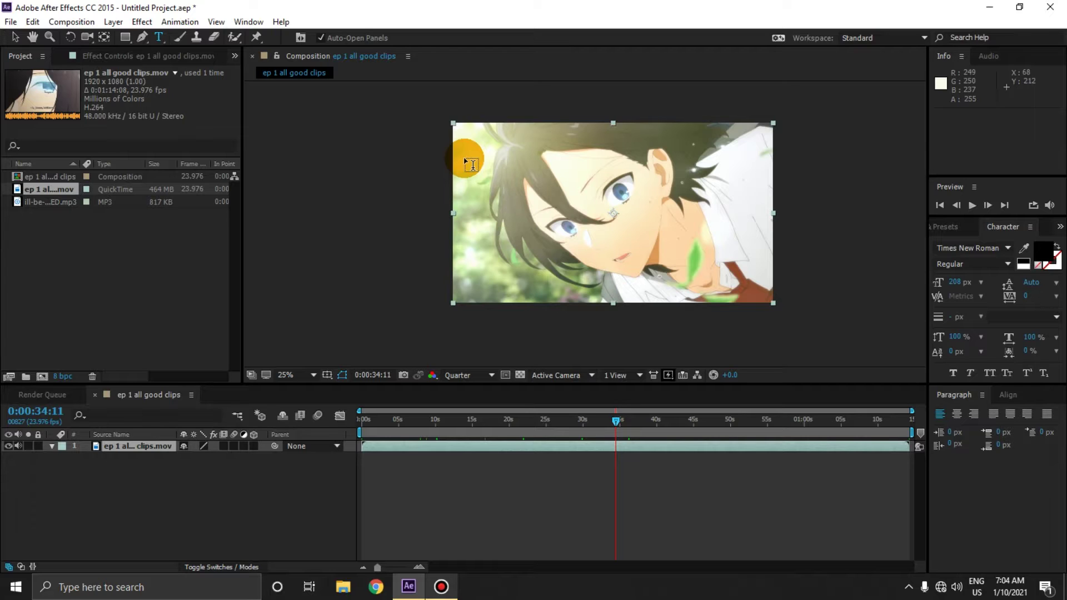
drag(466, 160, 769, 293)
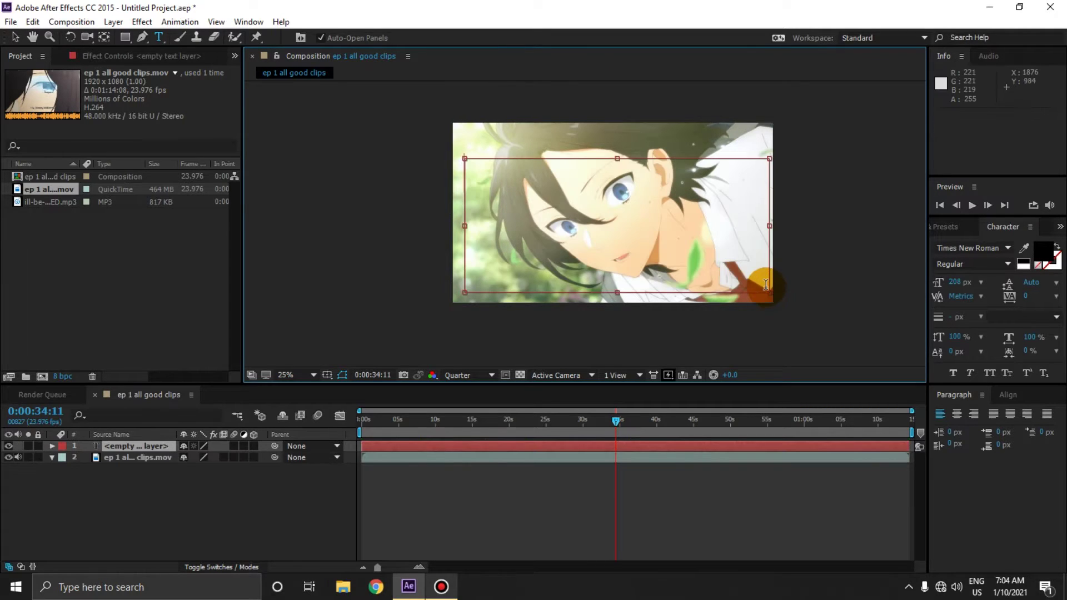
text(asdasd)
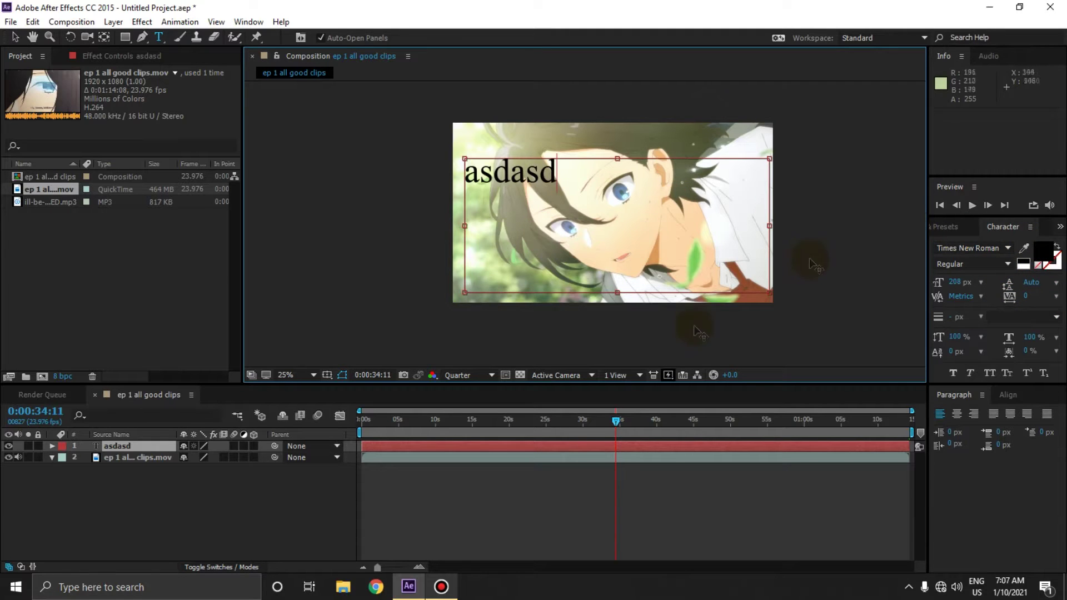
click(592, 491)
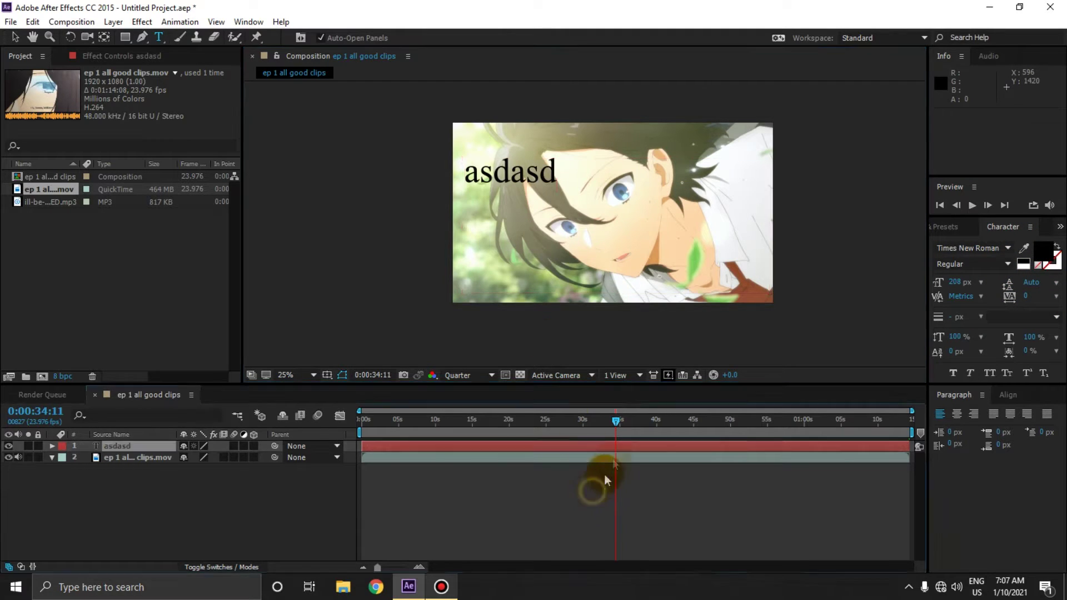
- Delete the "asdasd" text layer from the composition
click(621, 444)
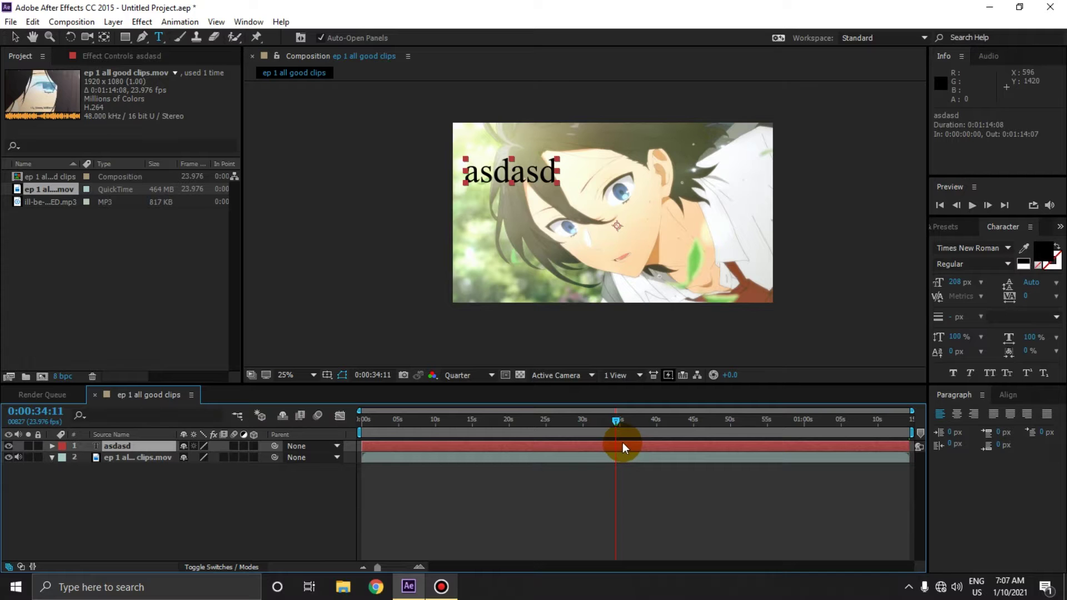
key(Delete)
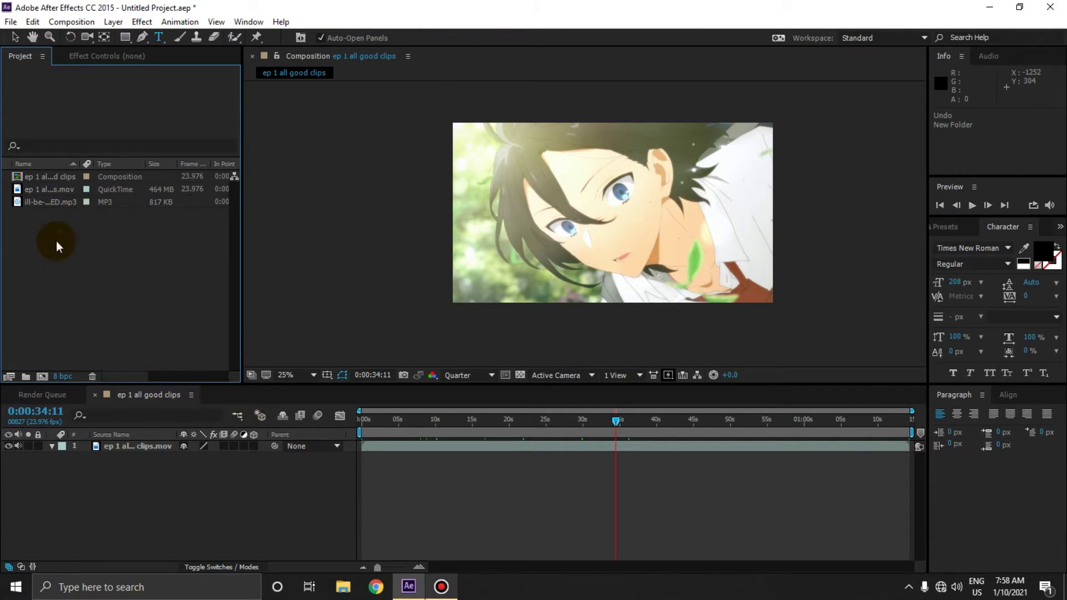
- Create two project folders named MAIN and RAWS
click(25, 377)
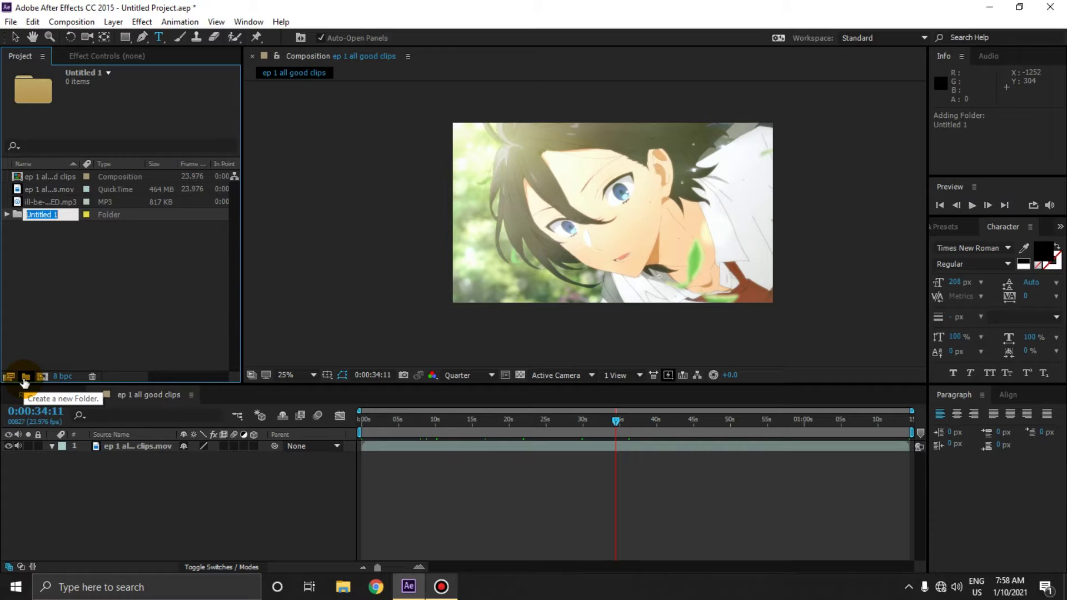
text(MAIN)
click(64, 345)
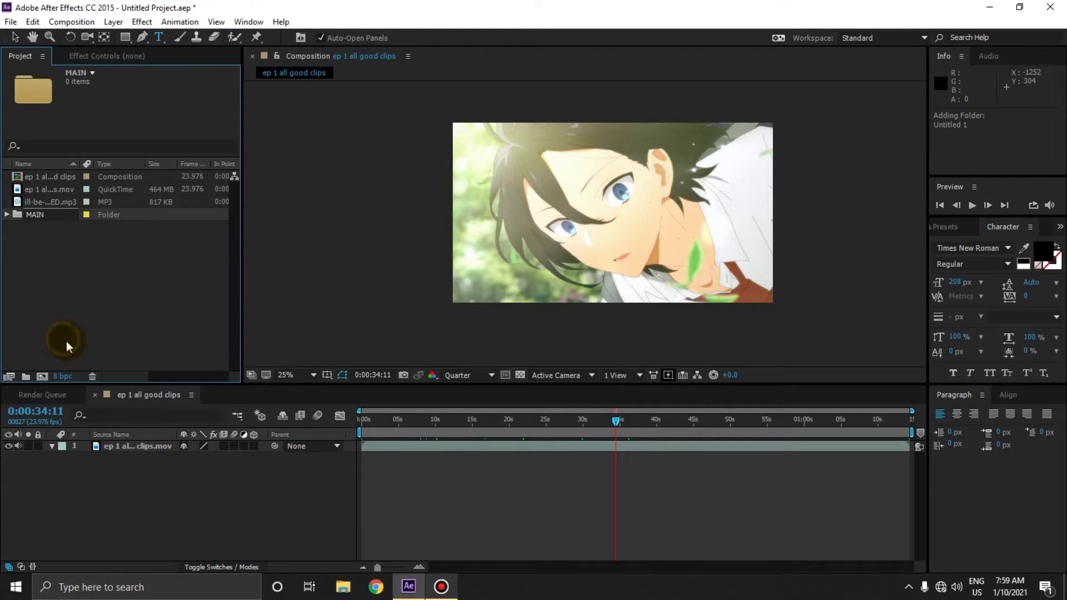
click(25, 377)
text(RAWS)
click(55, 268)
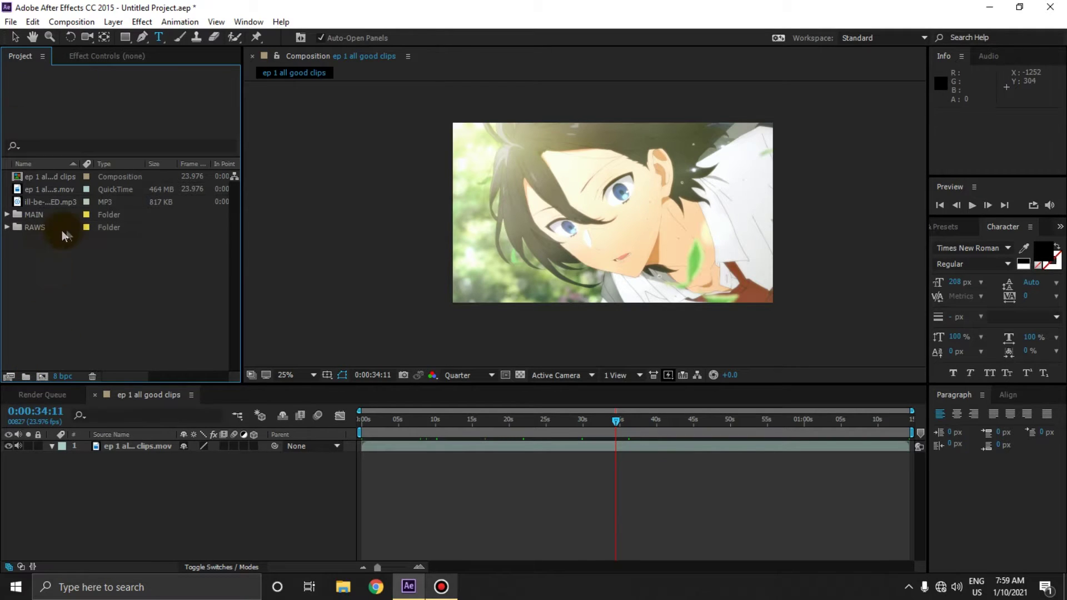
- Move the .mov and .mp3 footage into the RAWS folder and the composition into the MAIN folder
click(49, 203)
ctrl+click(56, 190)
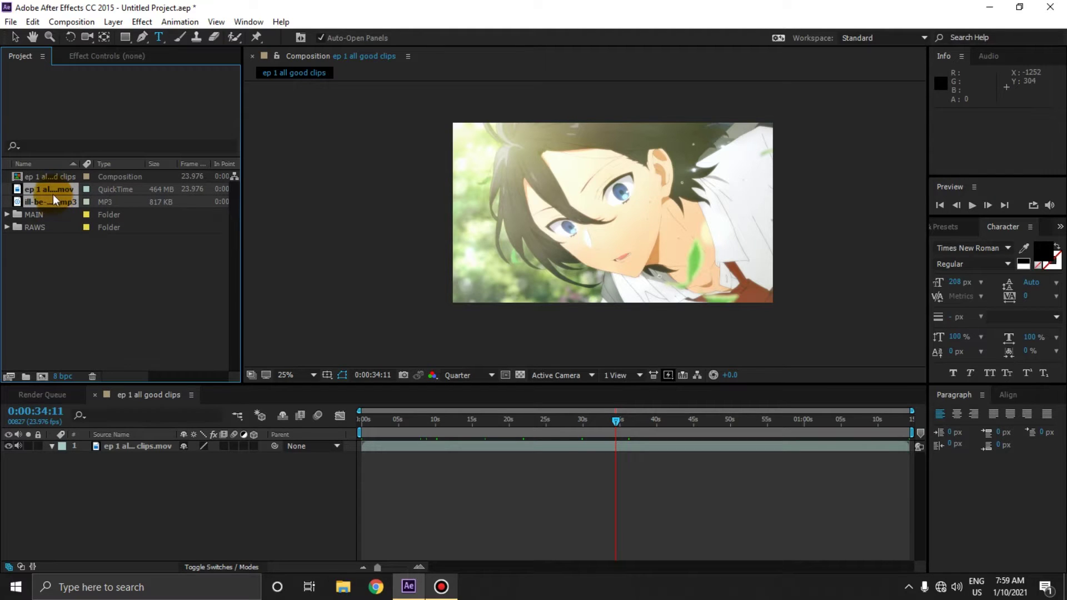
drag(52, 190, 77, 260)
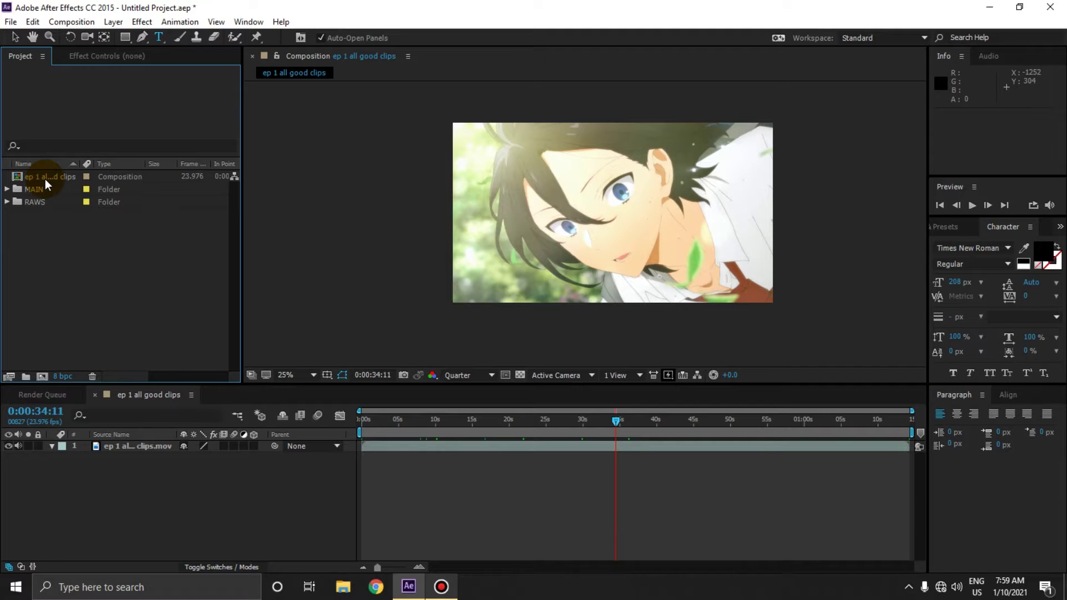
drag(47, 181, 52, 188)
click(49, 230)
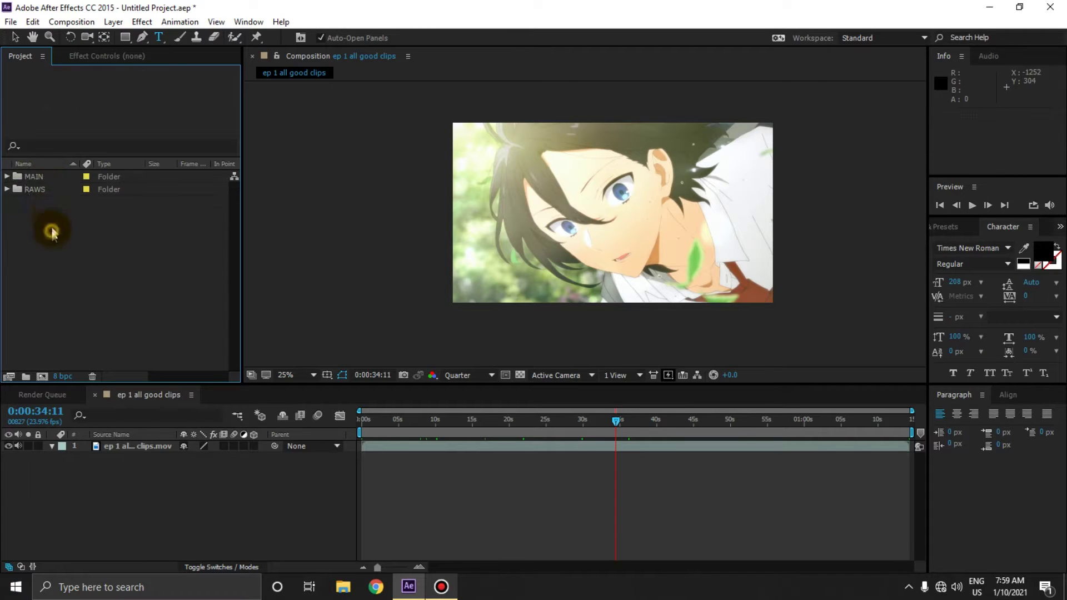
- Rename the composition inside the MAIN folder as CLIPS and expand the RAWS folder
click(8, 177)
right_click(45, 191)
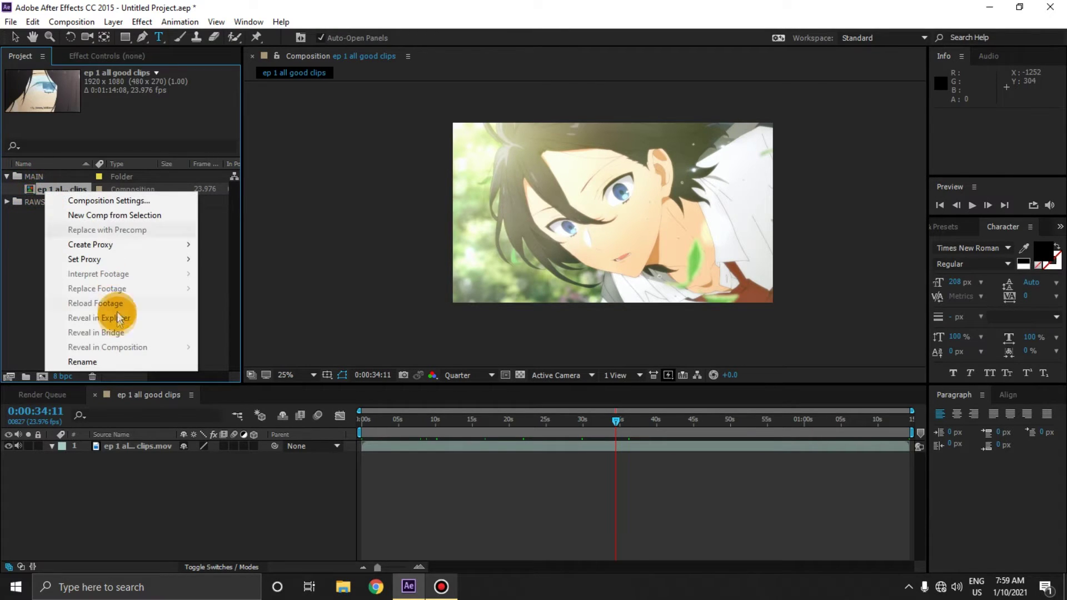
click(113, 362)
text(CL)
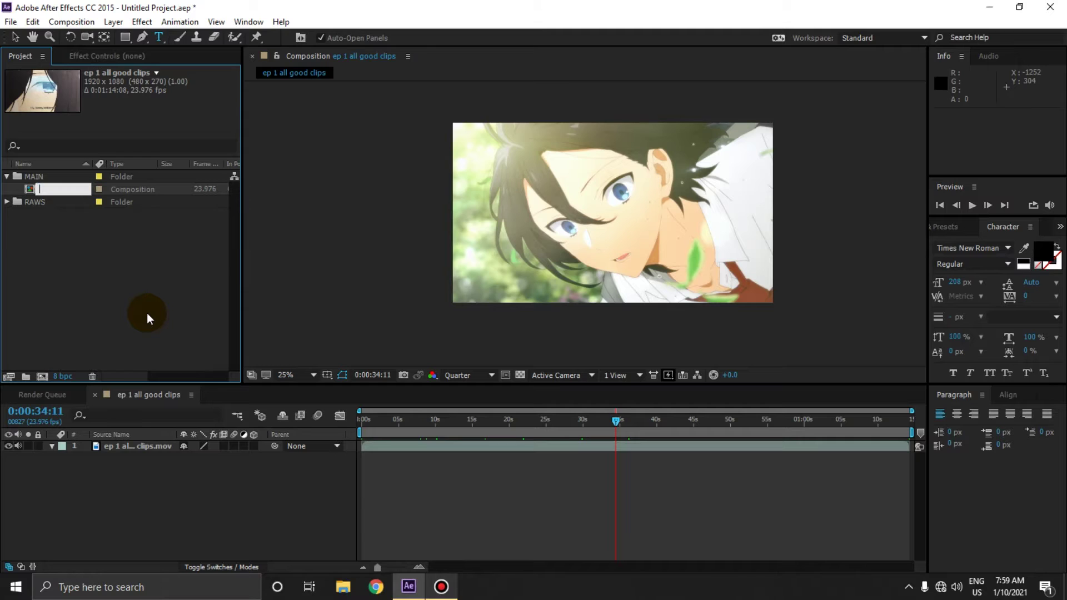
text(IPS)
click(136, 278)
click(7, 202)
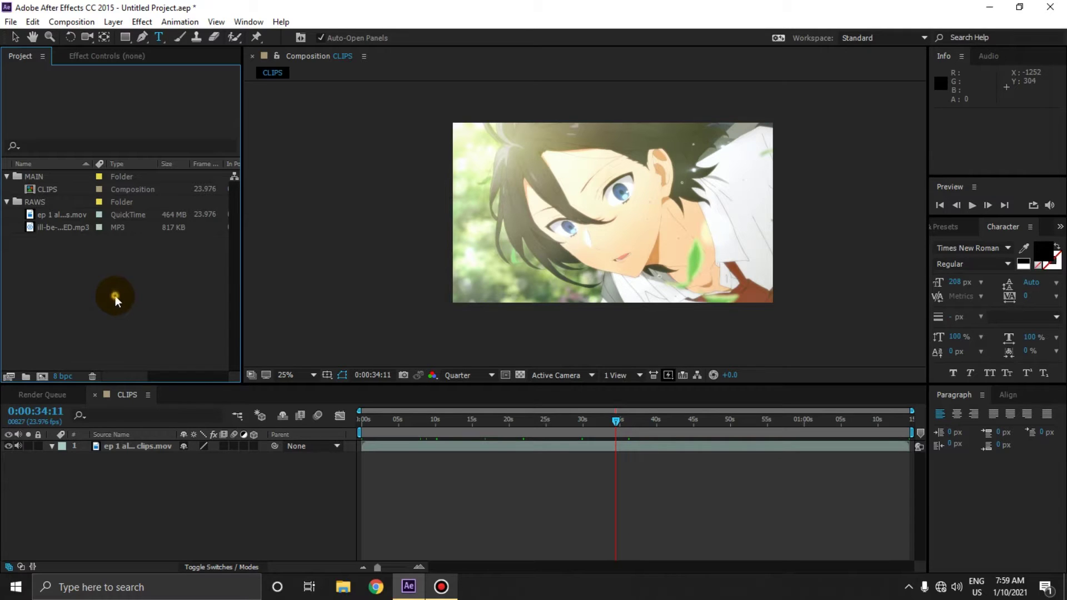
- Look through the Basic and Advanced composition settings for a new composition, then close them without creating one
click(43, 378)
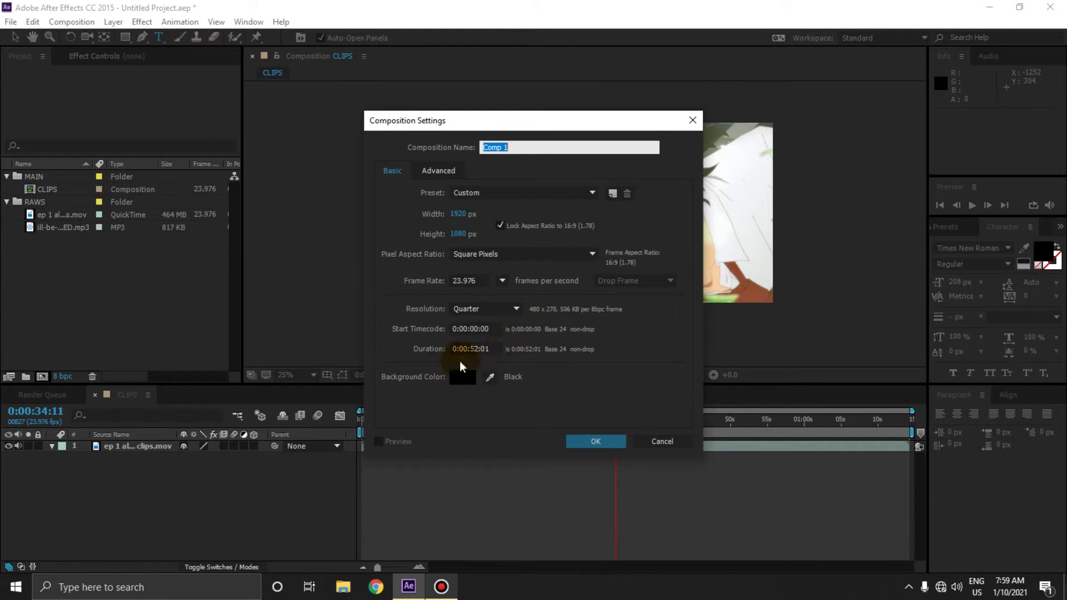
click(434, 173)
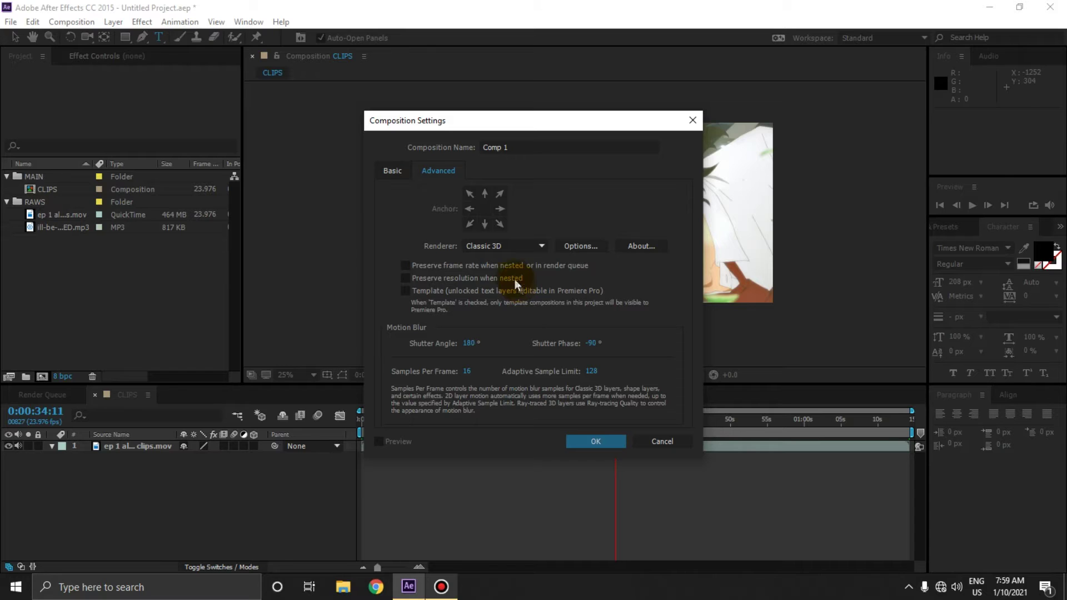
click(397, 175)
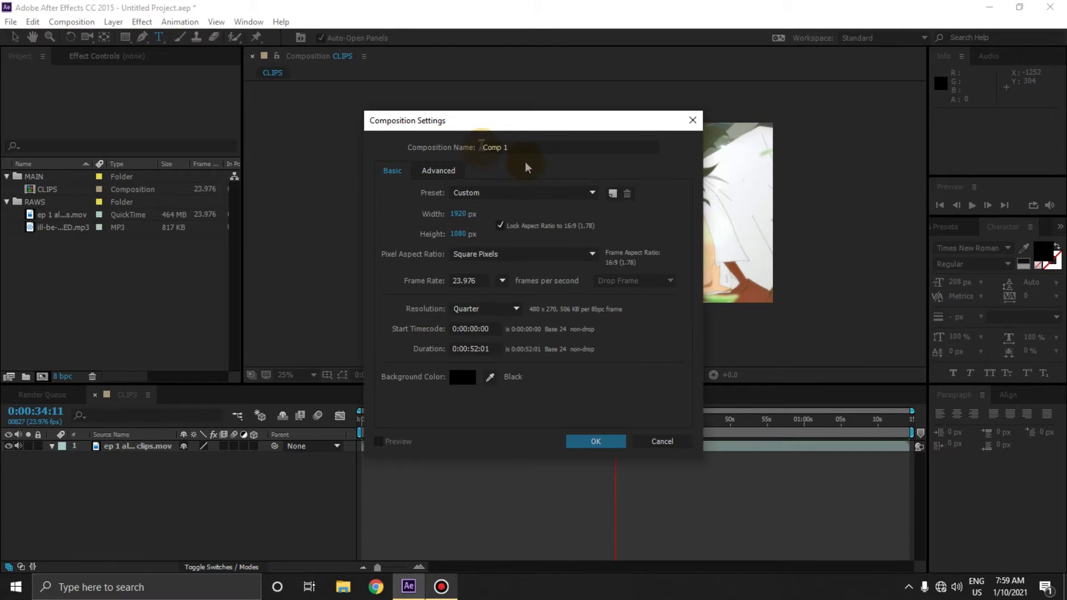
click(674, 441)
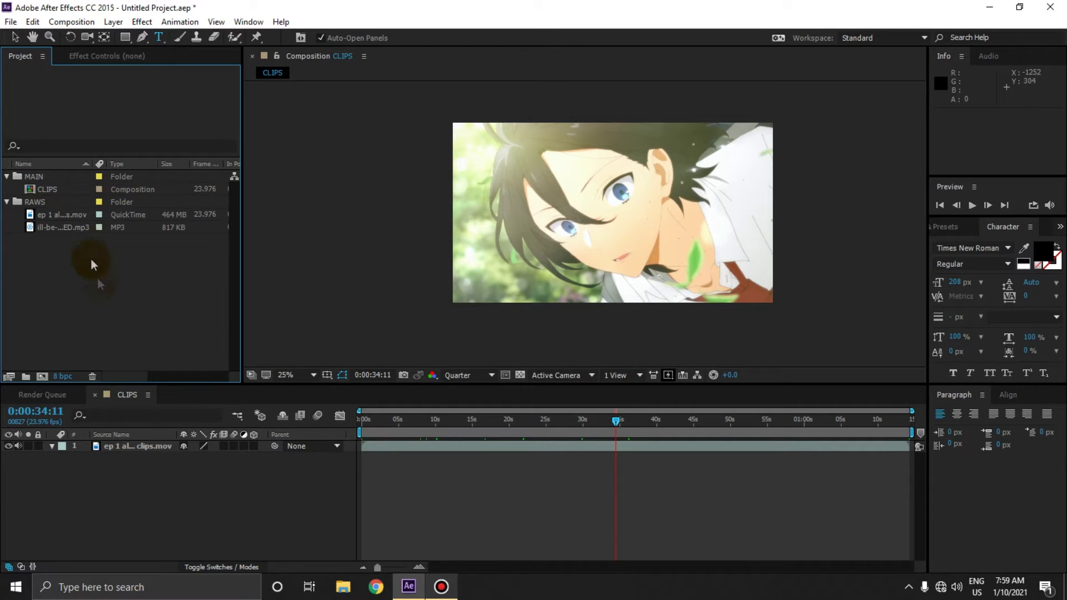
- Create a new composition from the "ill-be-your-reason EDITED.mp3" audio file
drag(54, 228, 43, 379)
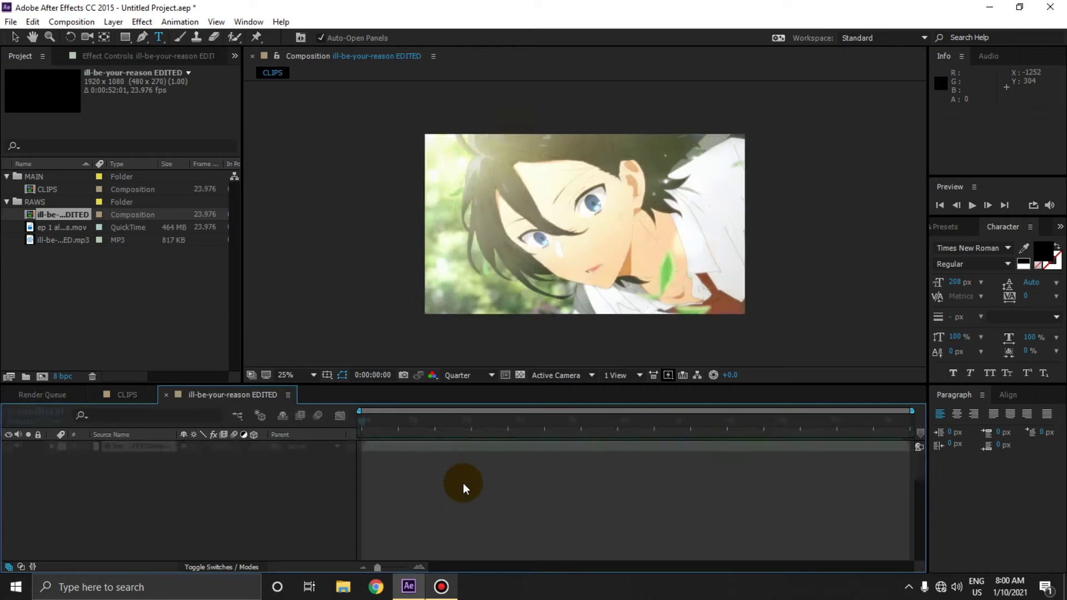
click(65, 285)
- Rename the audio file's composition as MAIN in its composition settings
click(79, 229)
right_click(89, 225)
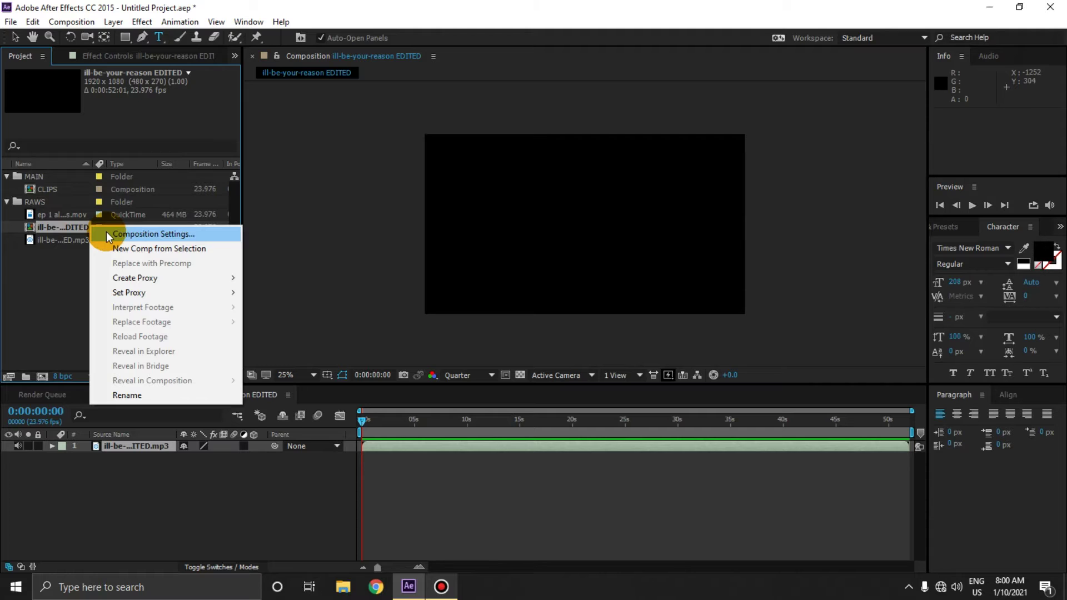
click(106, 233)
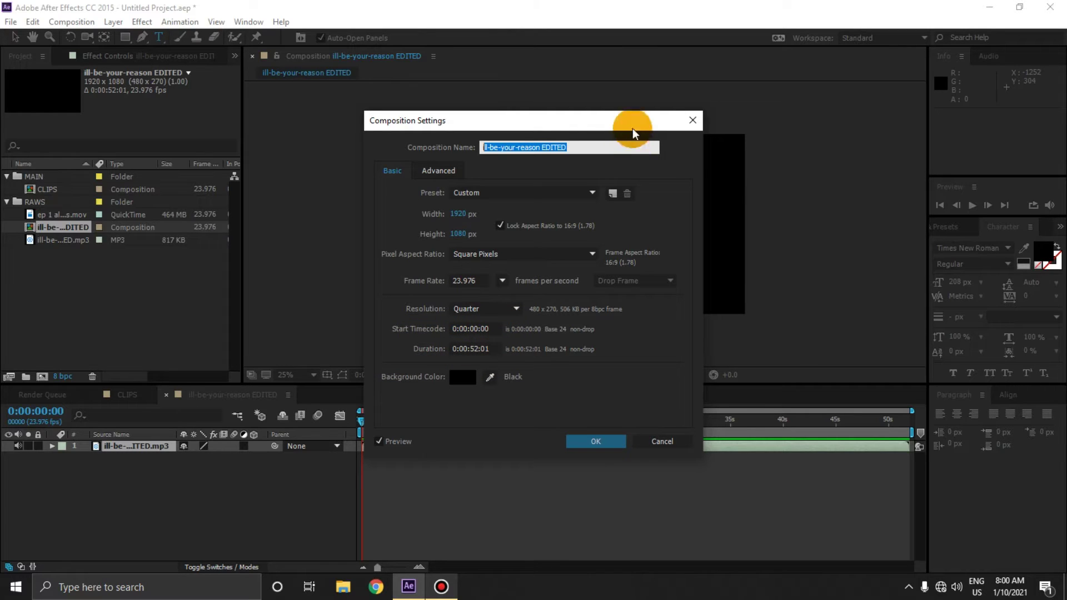
text(MIAN)
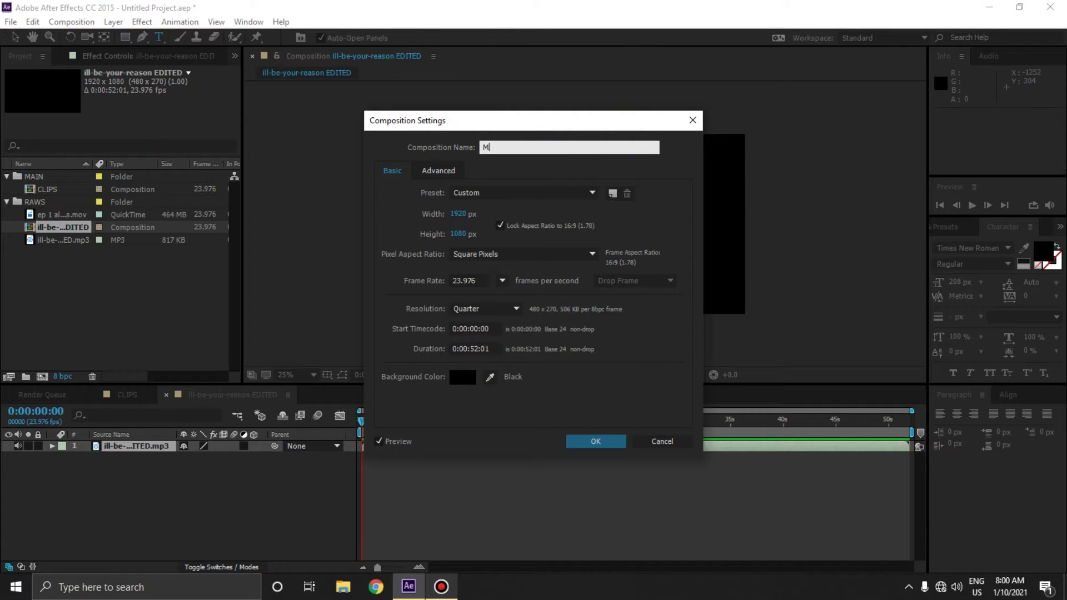
key(BackSpace)
key(BackSpace)
text(AIN)
click(587, 441)
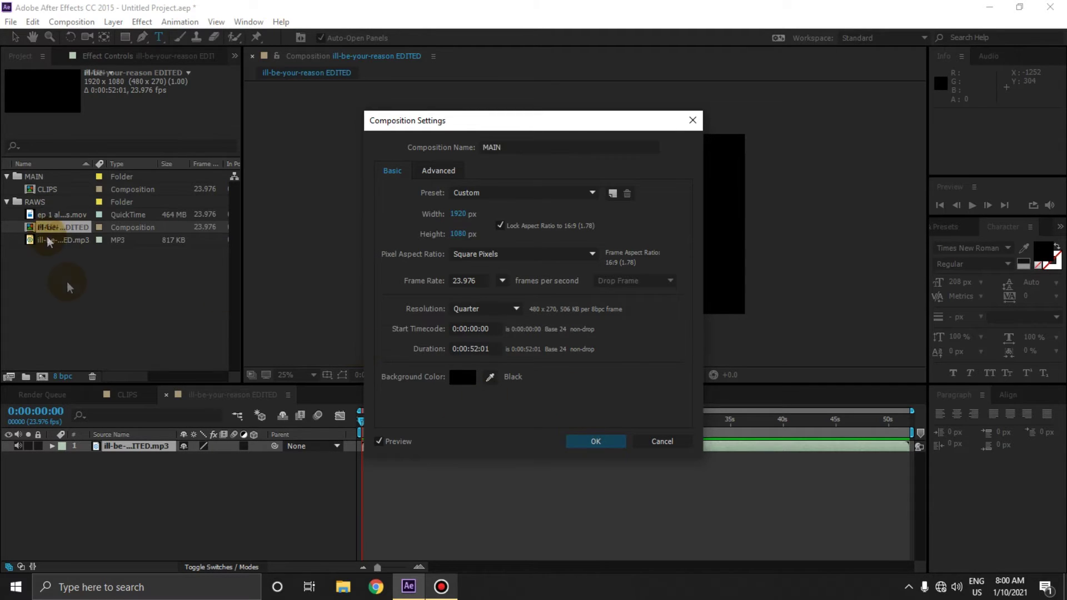
- Move the MAIN composition into the MAIN folder and collapse the project folders
click(53, 227)
drag(58, 245, 66, 176)
click(73, 276)
click(6, 215)
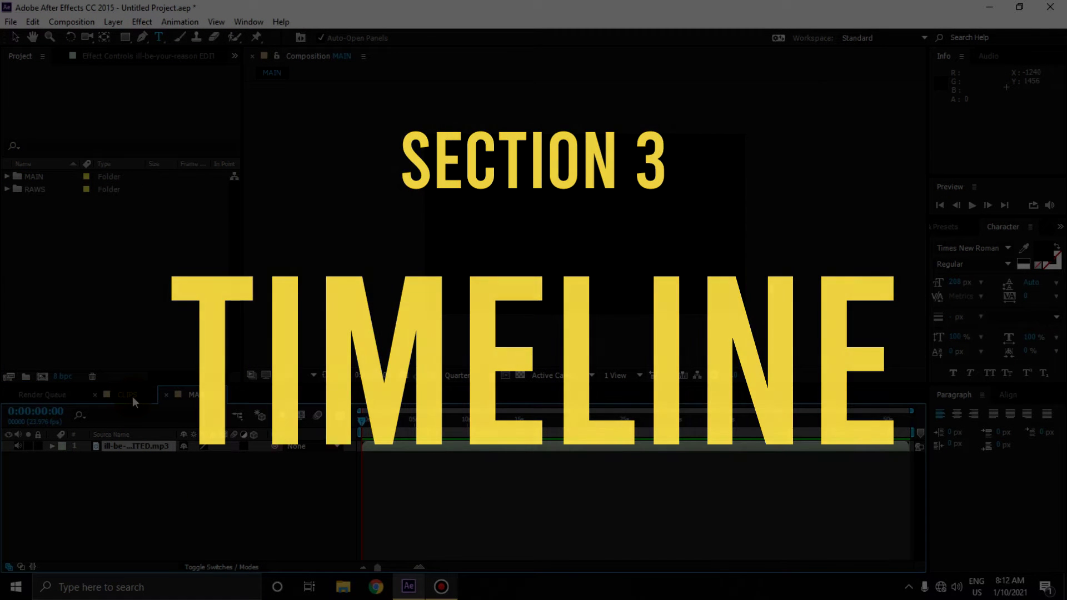
- Switch the timeline to the CLIPS composition
click(129, 395)
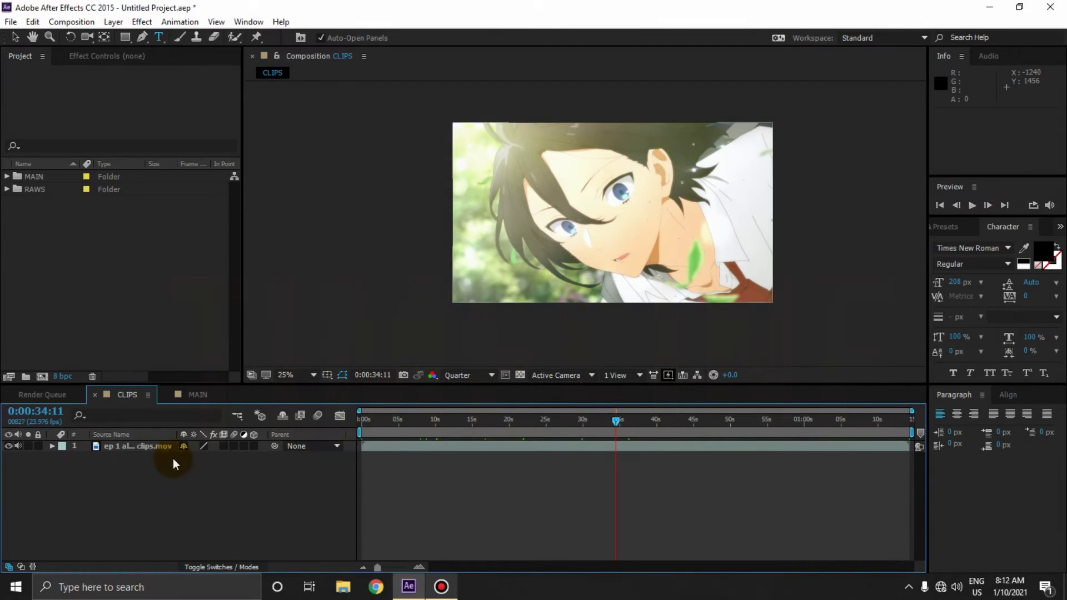
- Show the clip layer's Scale and Opacity properties in the CLIPS timeline, and switch between its switches and modes columns
click(145, 449)
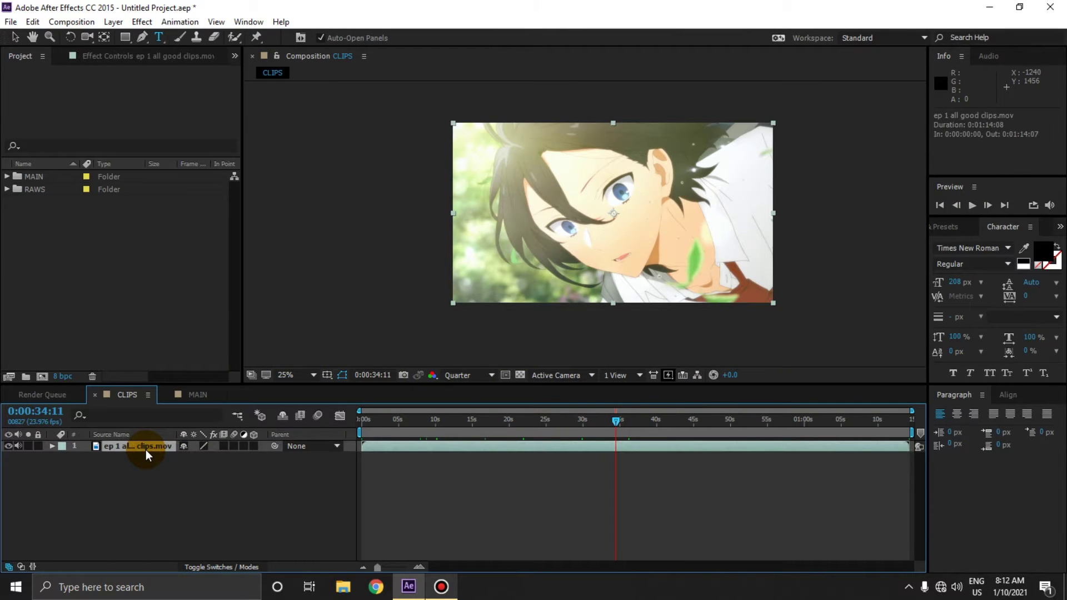
key(s)
key(t)
click(183, 513)
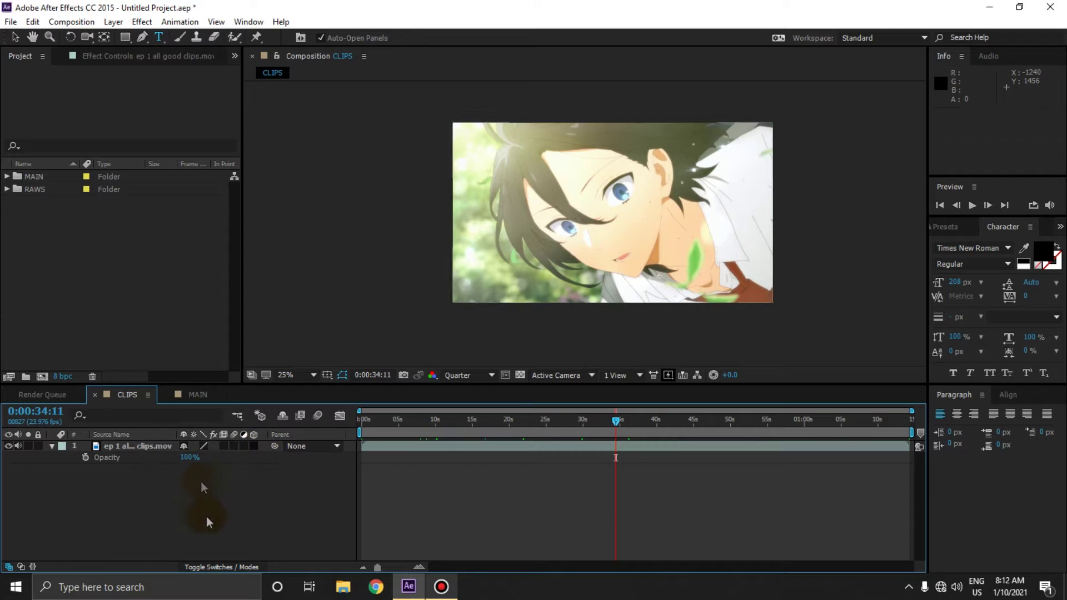
click(228, 569)
click(195, 446)
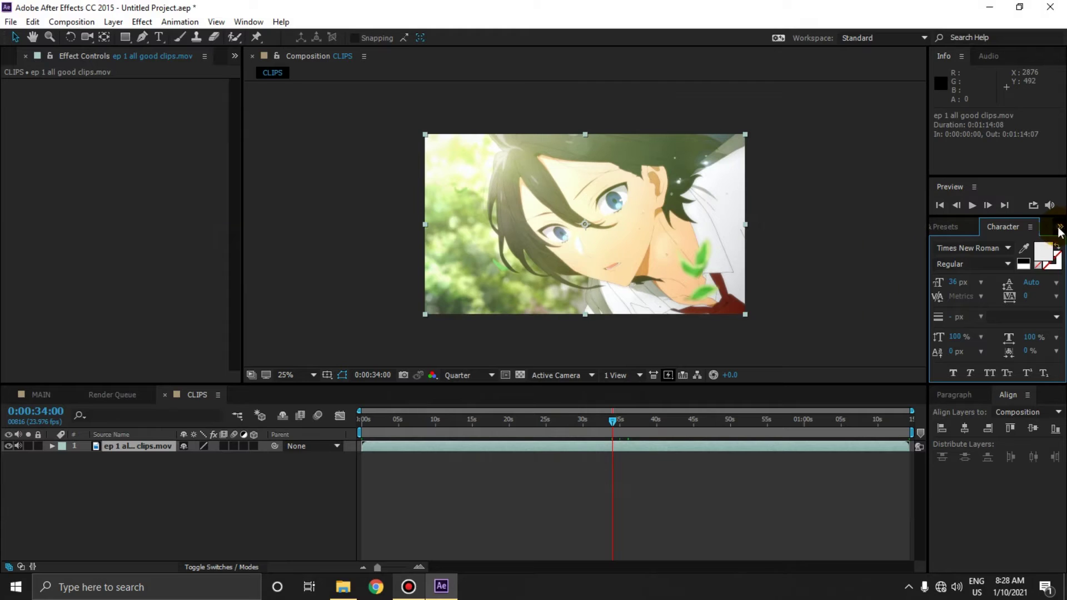
- Apply the CC Toner color correction effect to the ep 1 all good clips.mov layer
click(1060, 227)
click(1033, 257)
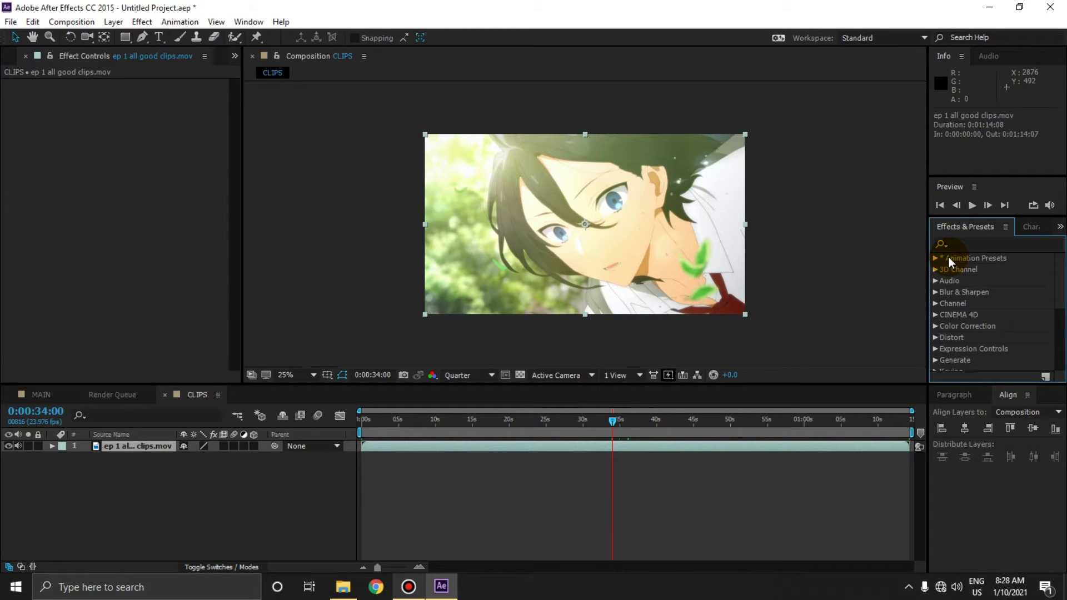
scroll(949, 293, down, 1)
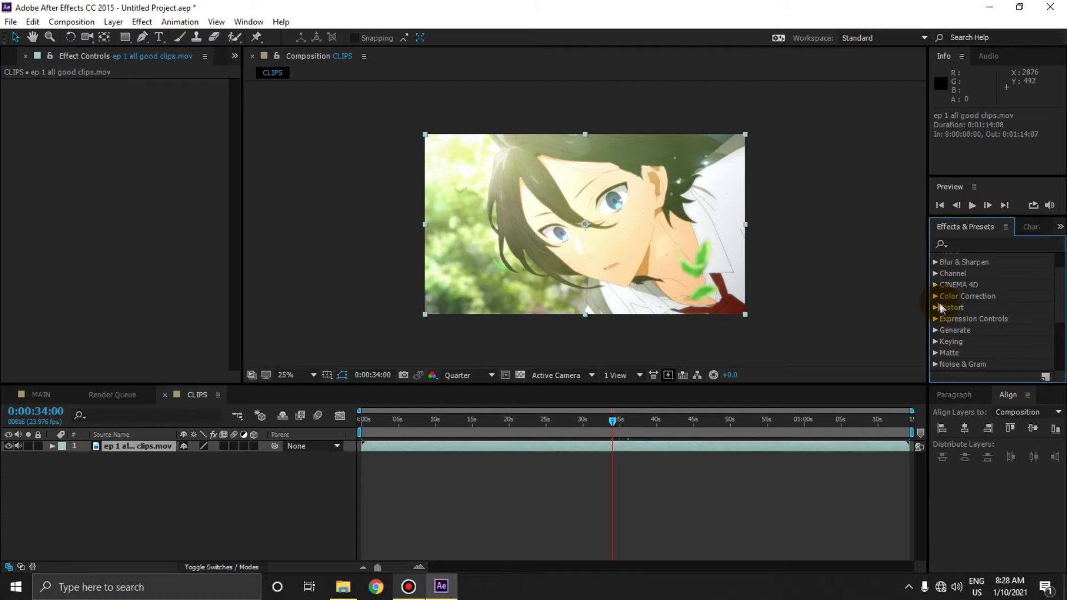
click(936, 300)
scroll(977, 287, down, 2)
drag(984, 343, 584, 449)
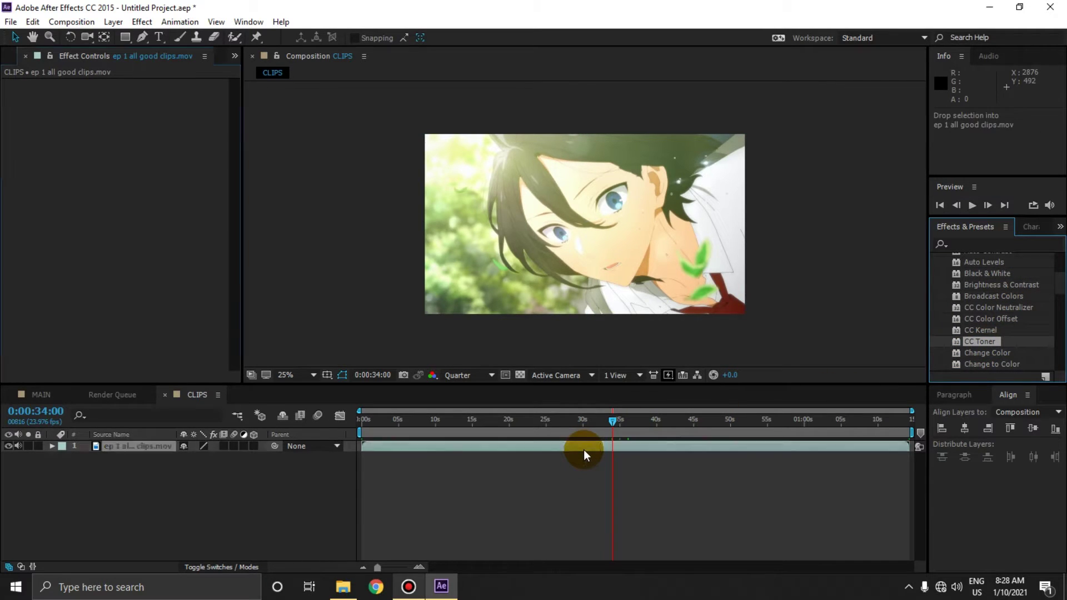
click(545, 502)
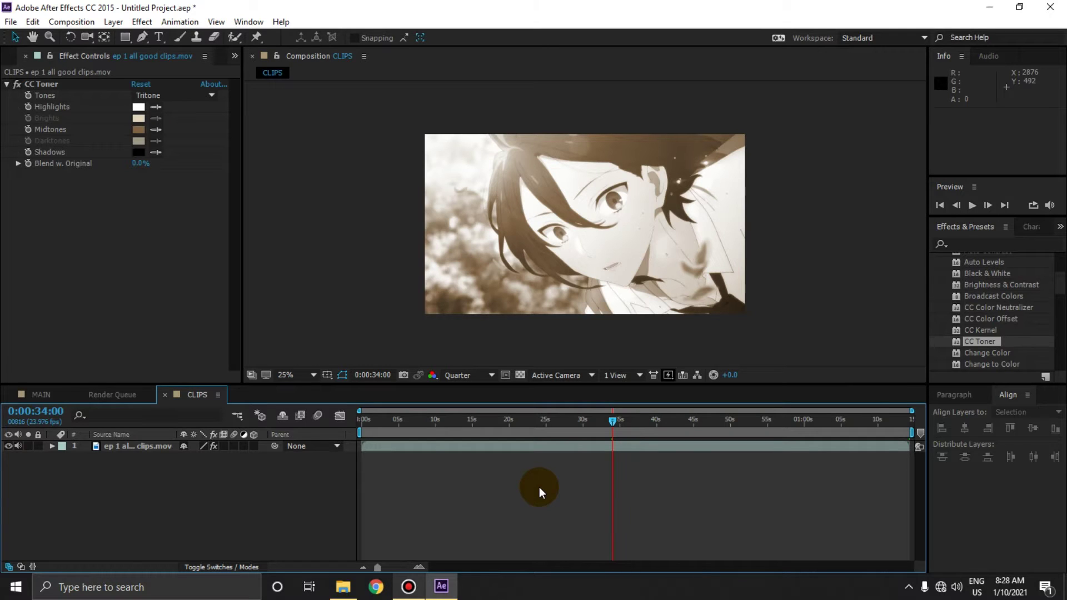
- Try the Circuit preset from the Backgrounds animation presets on the clip layer, and undo the applied effects
scroll(959, 293, up, 3)
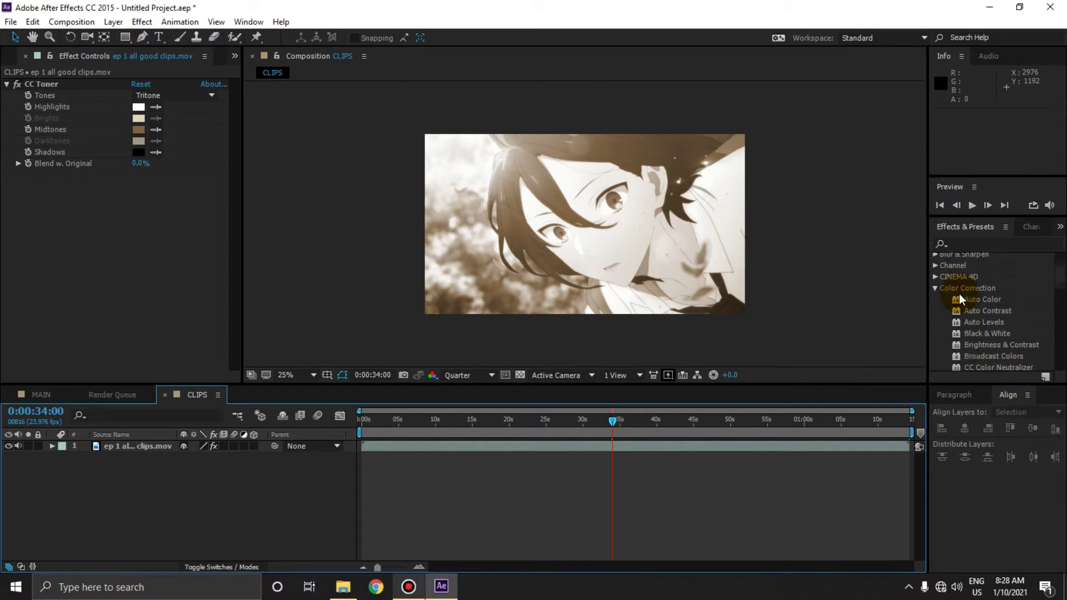
click(935, 258)
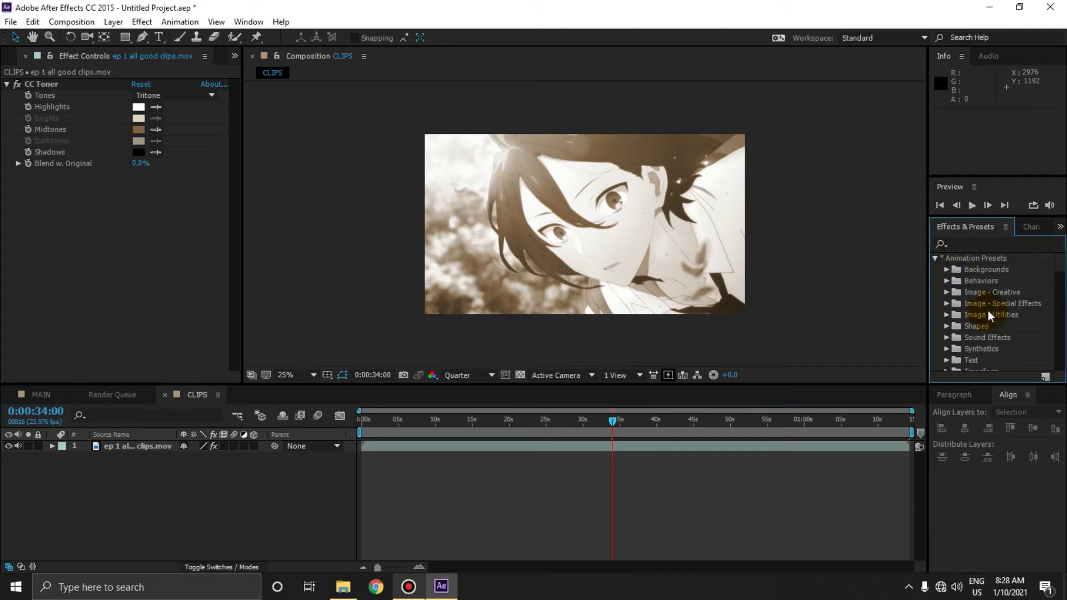
scroll(980, 300, down, 4)
scroll(972, 297, up, 2)
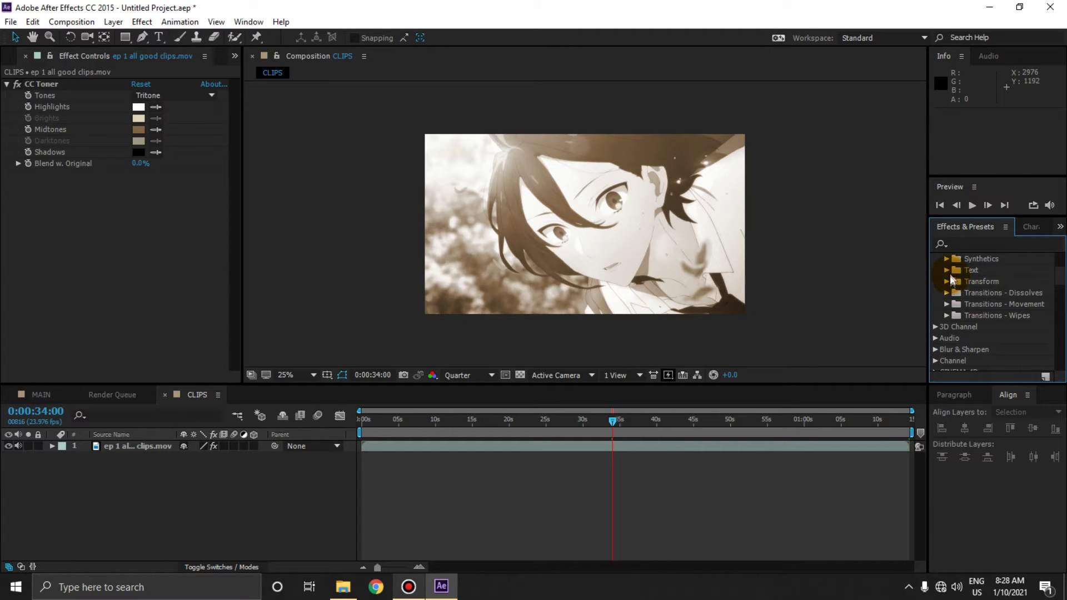
scroll(949, 294, up, 3)
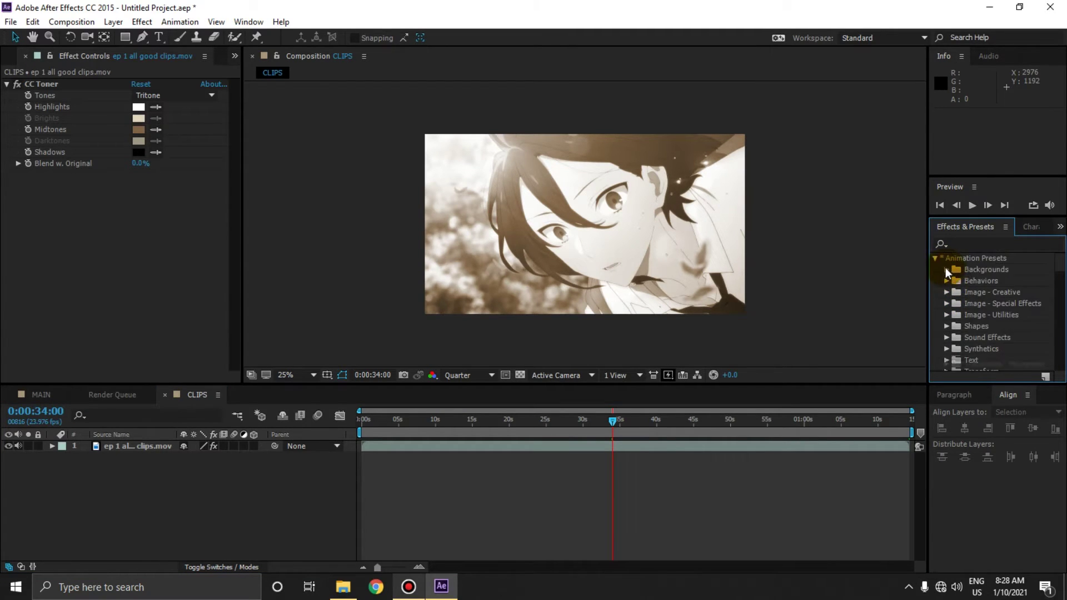
click(946, 269)
drag(986, 304, 596, 449)
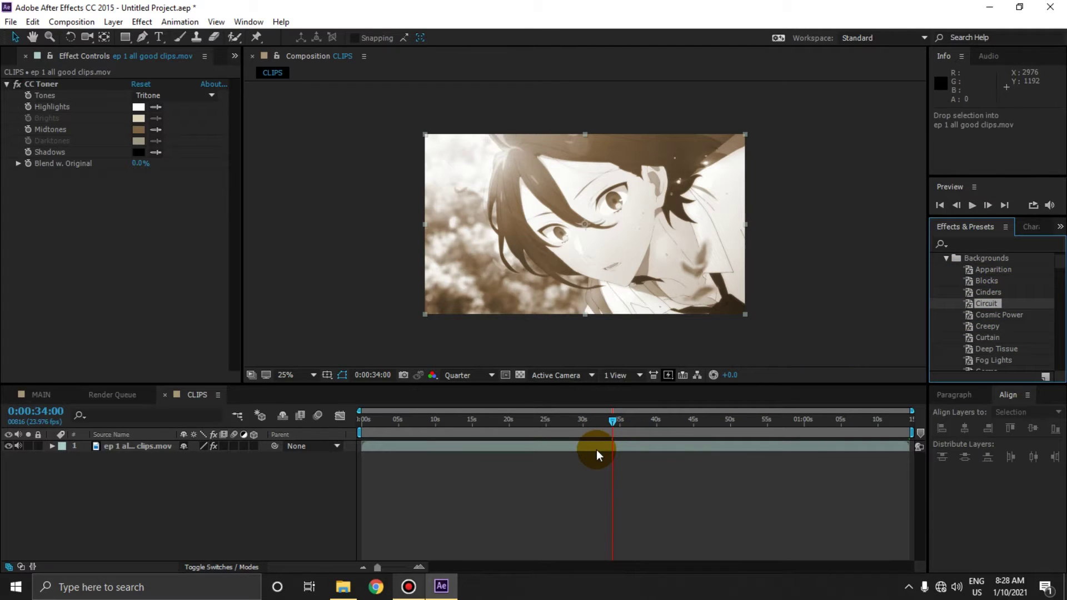
click(596, 475)
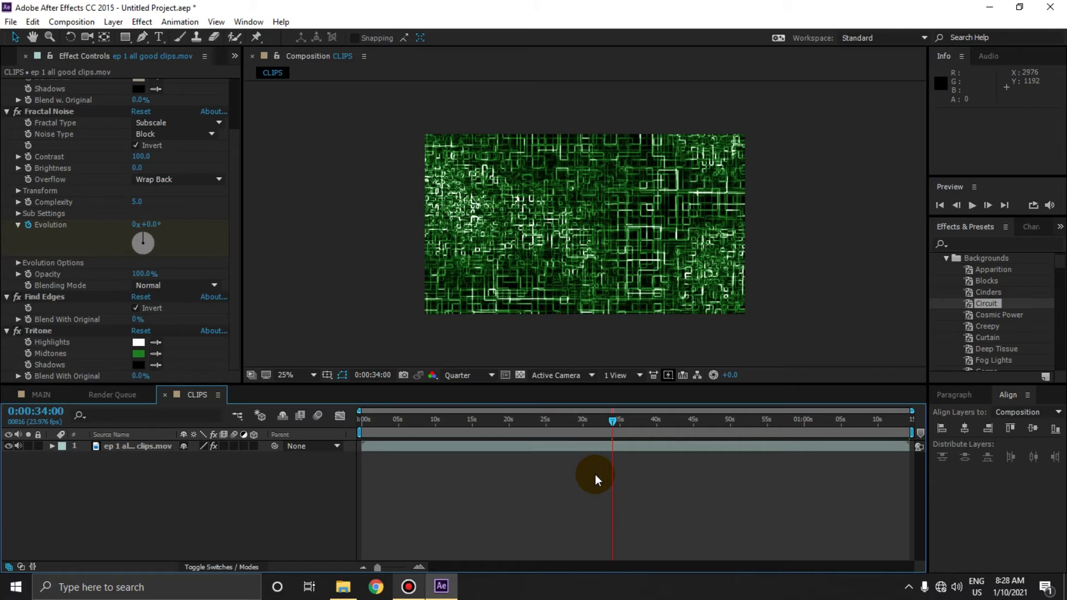
key(ctrl+z)
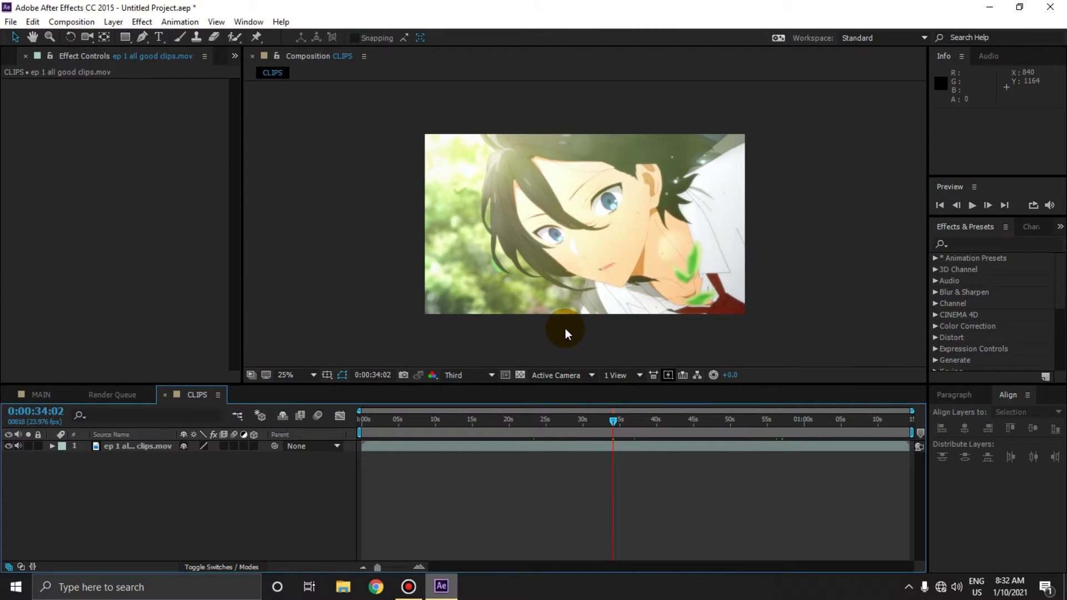
- Move the current time to 0:00:14:16 in the CLIPS composition and choose Third as the preview resolution
click(775, 425)
click(470, 426)
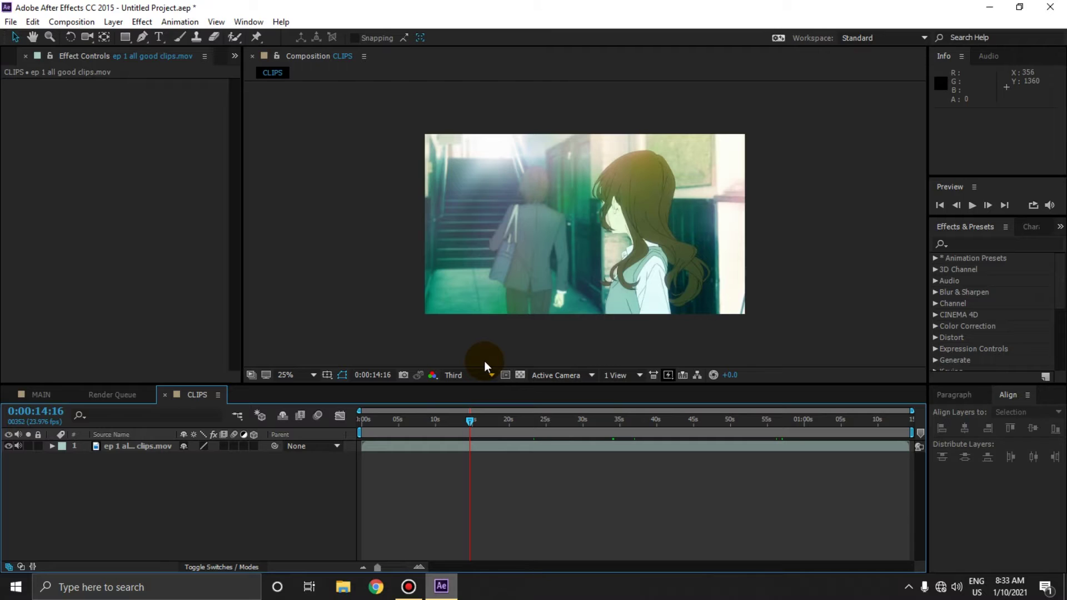
click(476, 375)
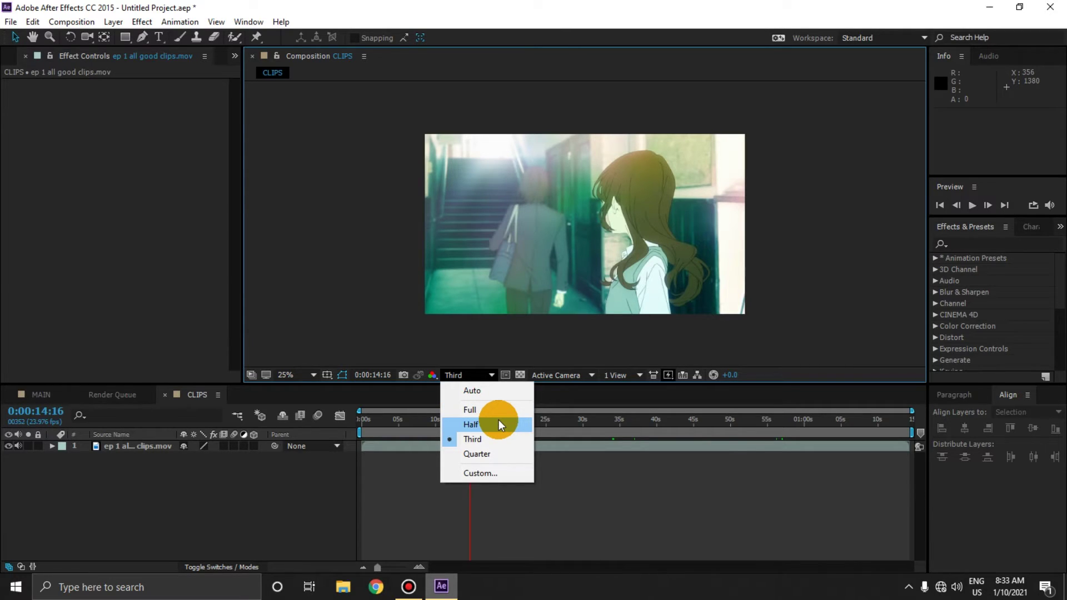
click(505, 441)
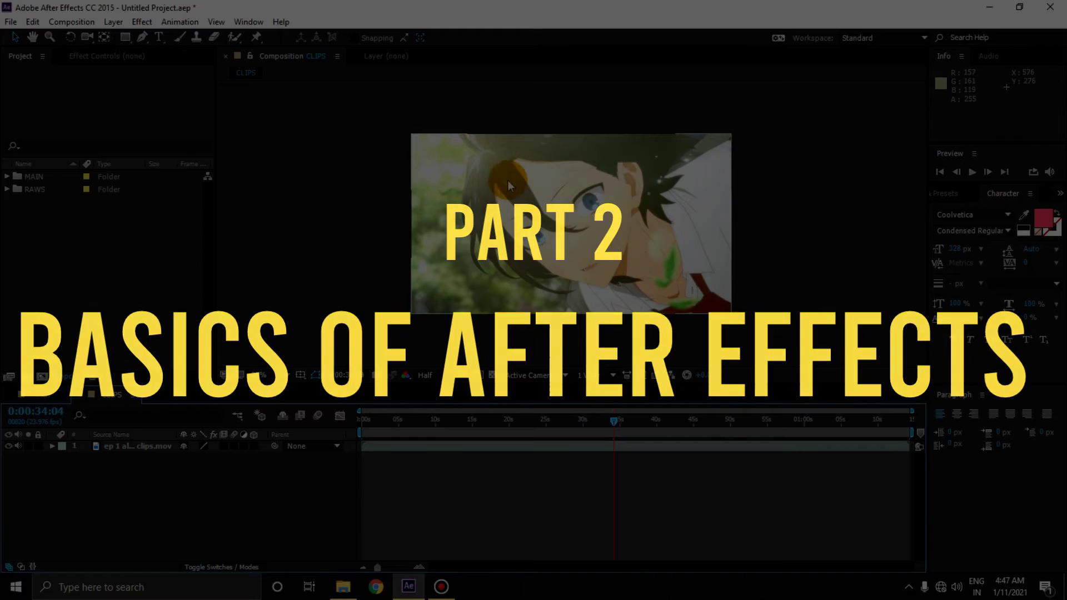
- Delete the MAIN and RAWS folders with all their contents from the project
drag(84, 287, 19, 133)
key(Delete)
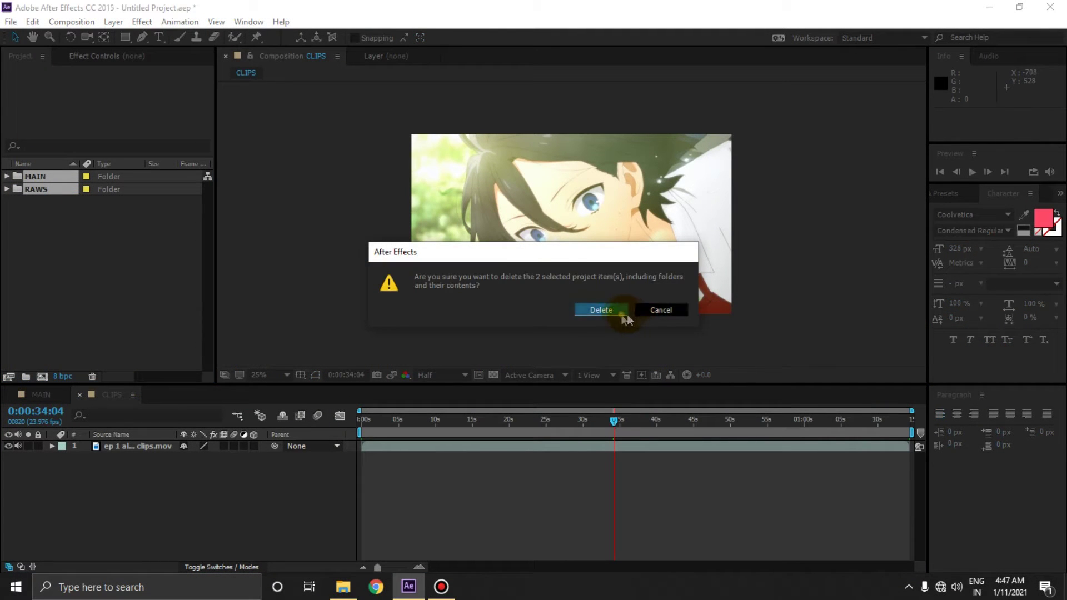
click(605, 312)
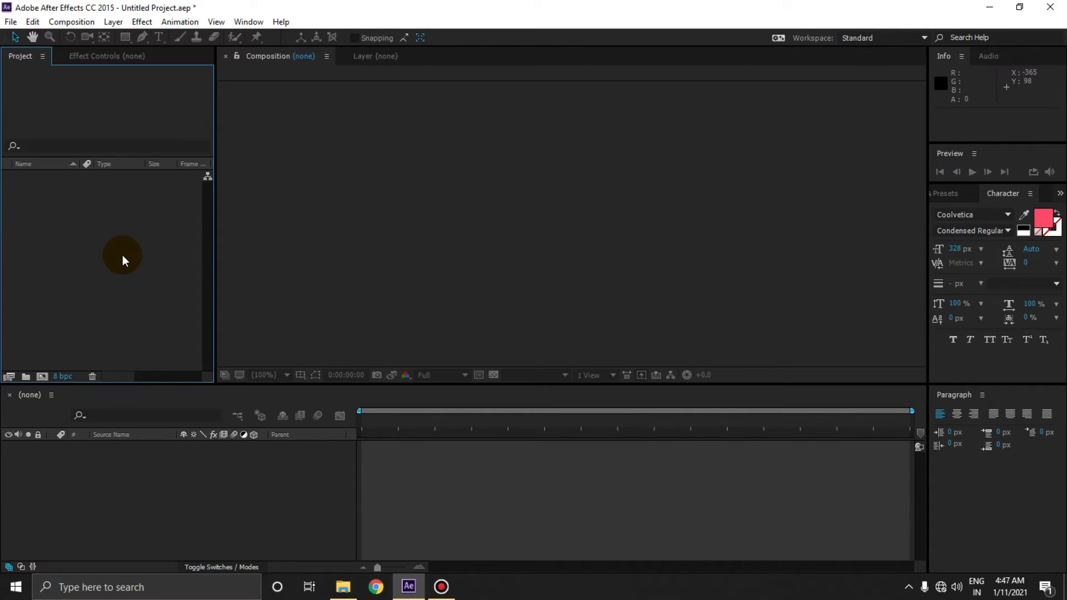
- Import the "ep 1 all good clips" and "ill-be-your-reason EDITED" files from the EP 01 folder as footage
double_click(89, 311)
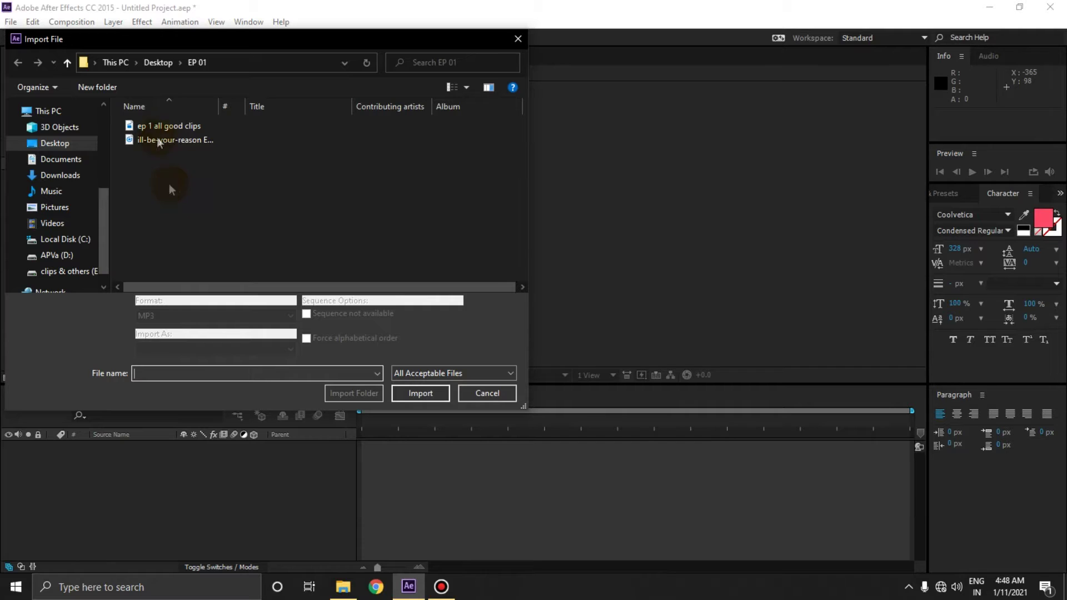
click(190, 186)
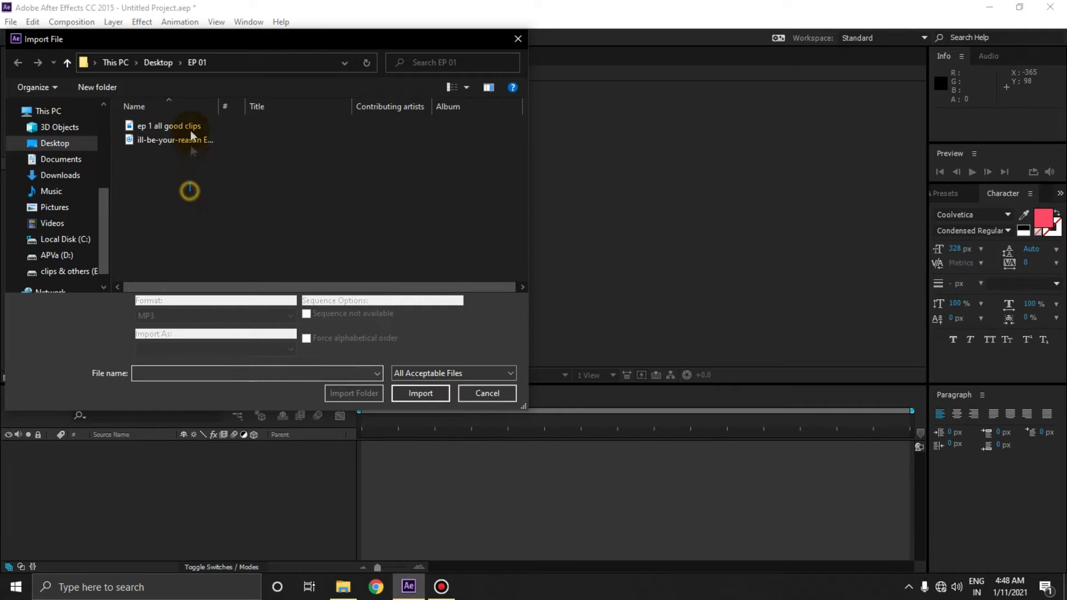
key(ctrl+a)
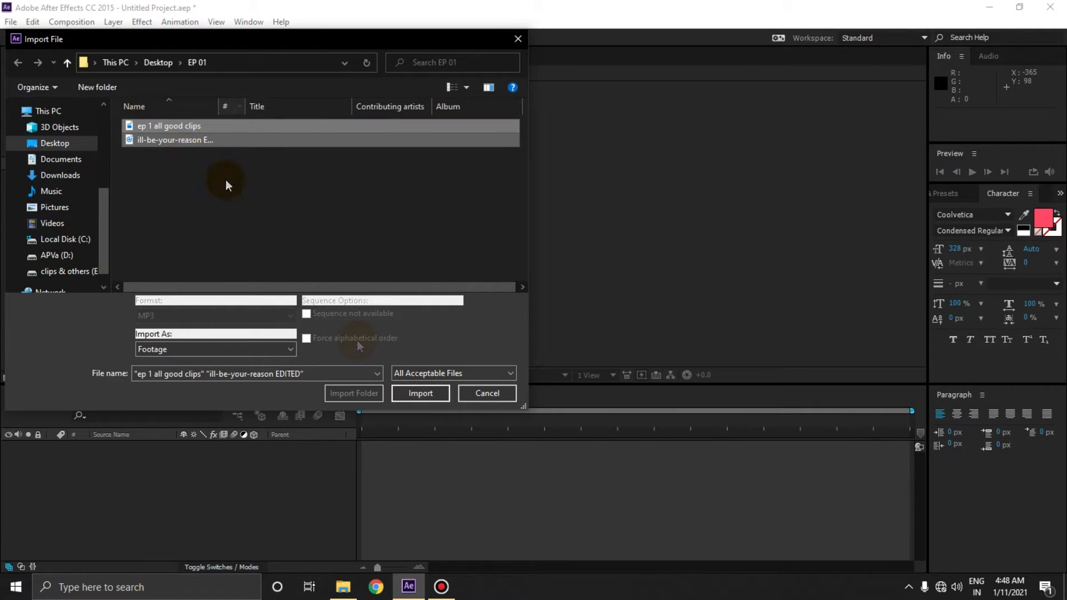
click(425, 395)
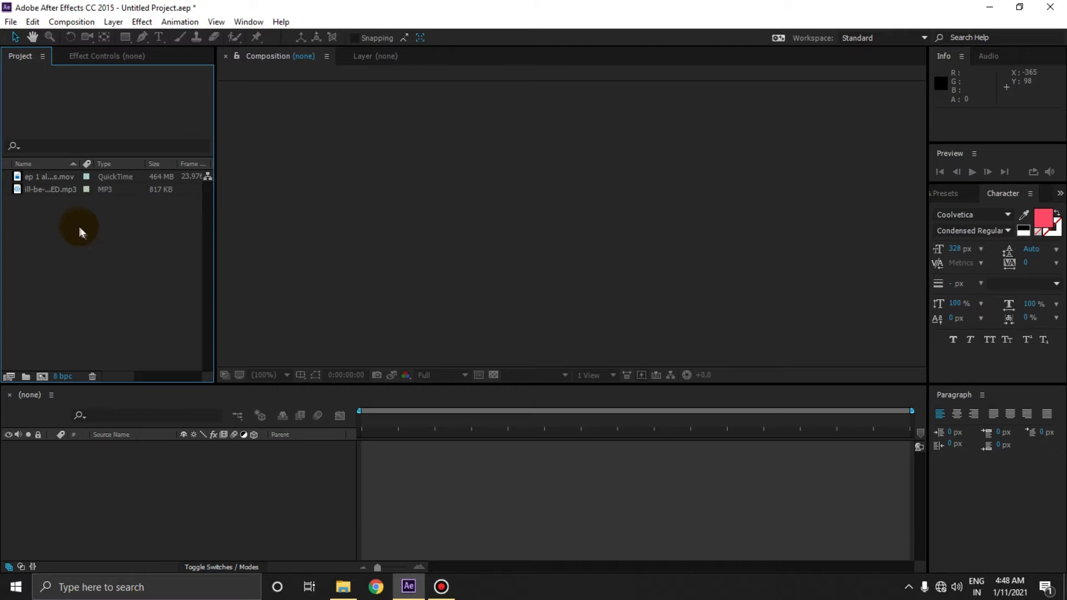
- Create a composition from the ill-be-your-reason EDITED audio file and rename it MAIN
drag(46, 192, 45, 377)
right_click(51, 192)
click(109, 363)
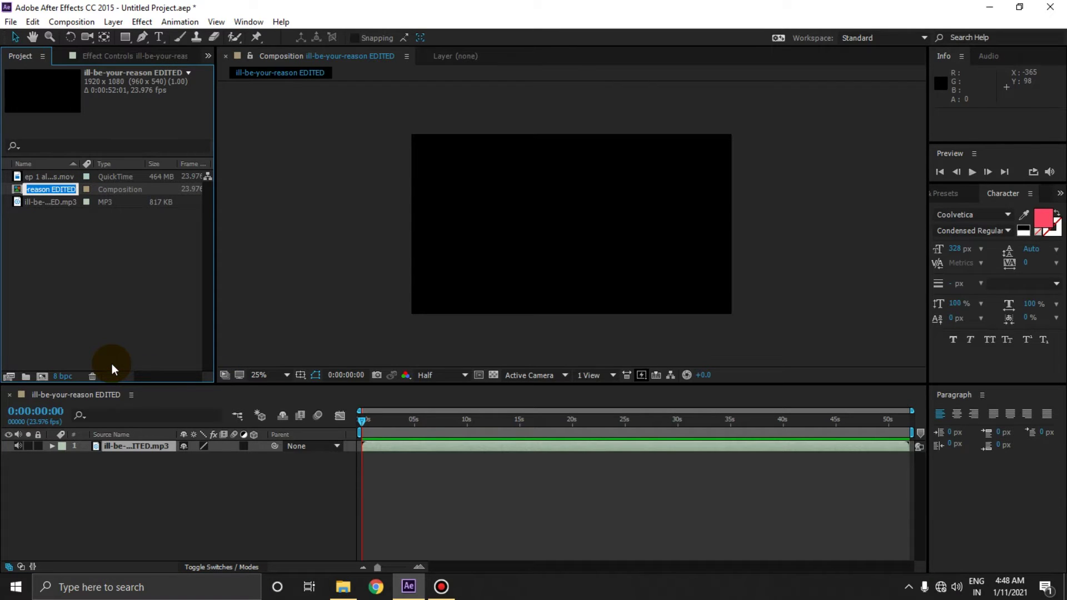
key(BackSpace)
text(MAIN)
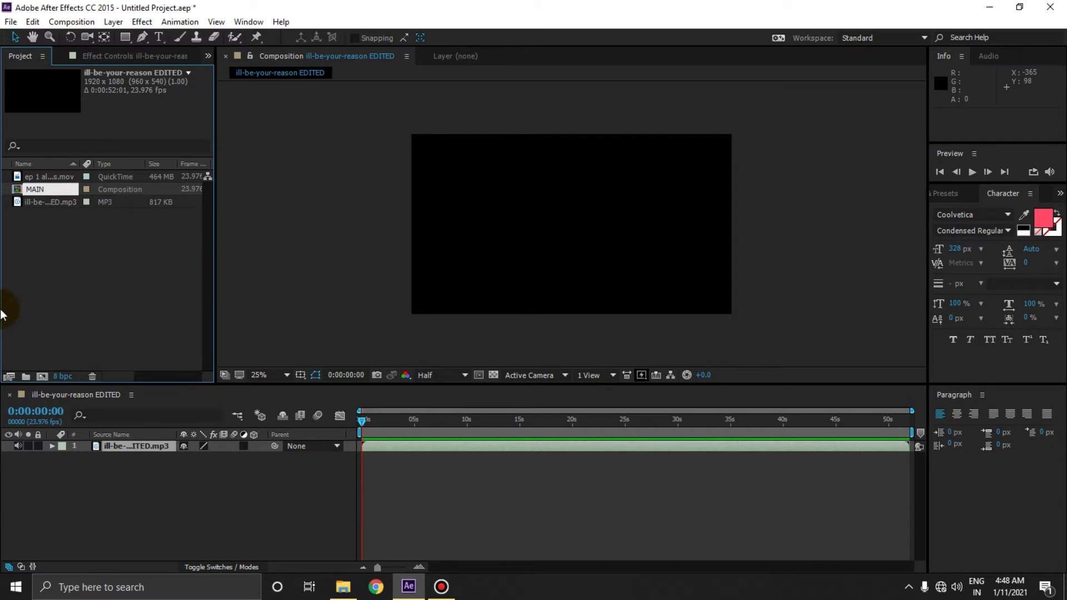
click(16, 303)
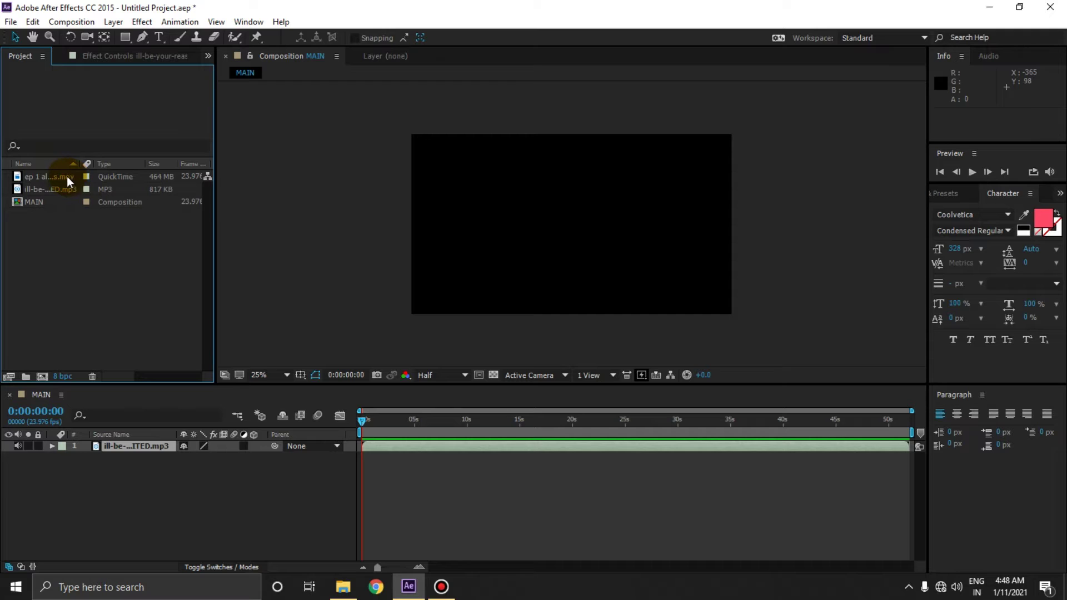
- Create a composition from the ep 1 all good clips video and rename it CLIPS
drag(59, 173, 42, 374)
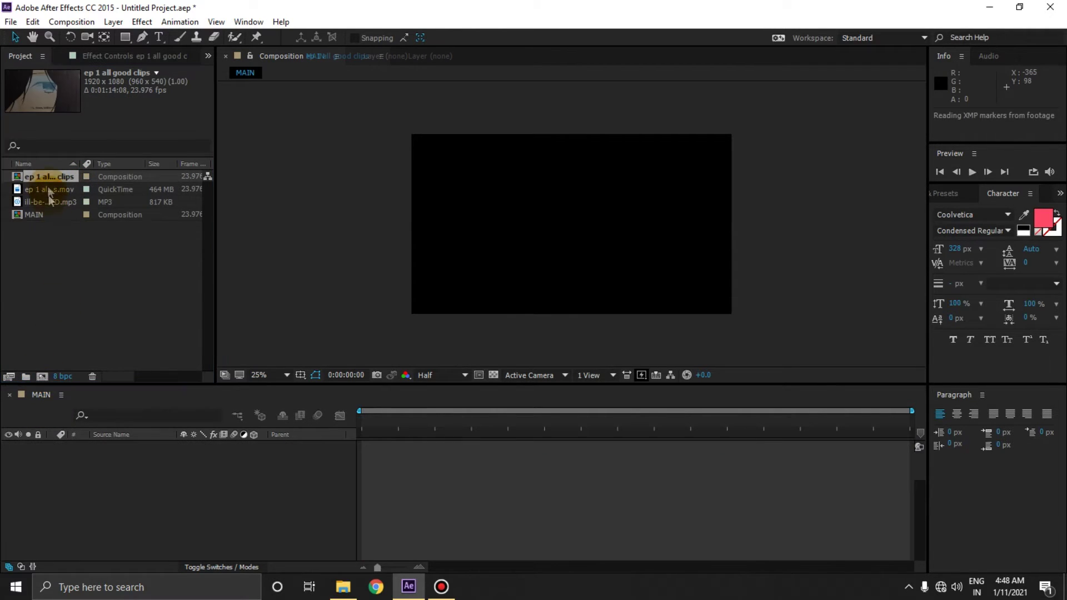
right_click(52, 173)
click(115, 344)
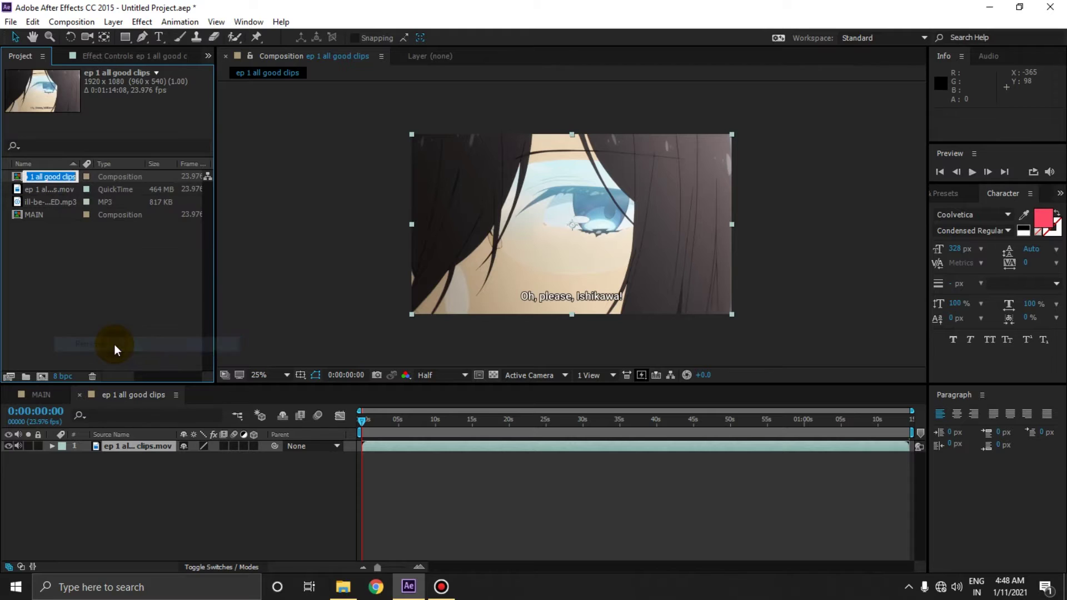
text(CLIPS)
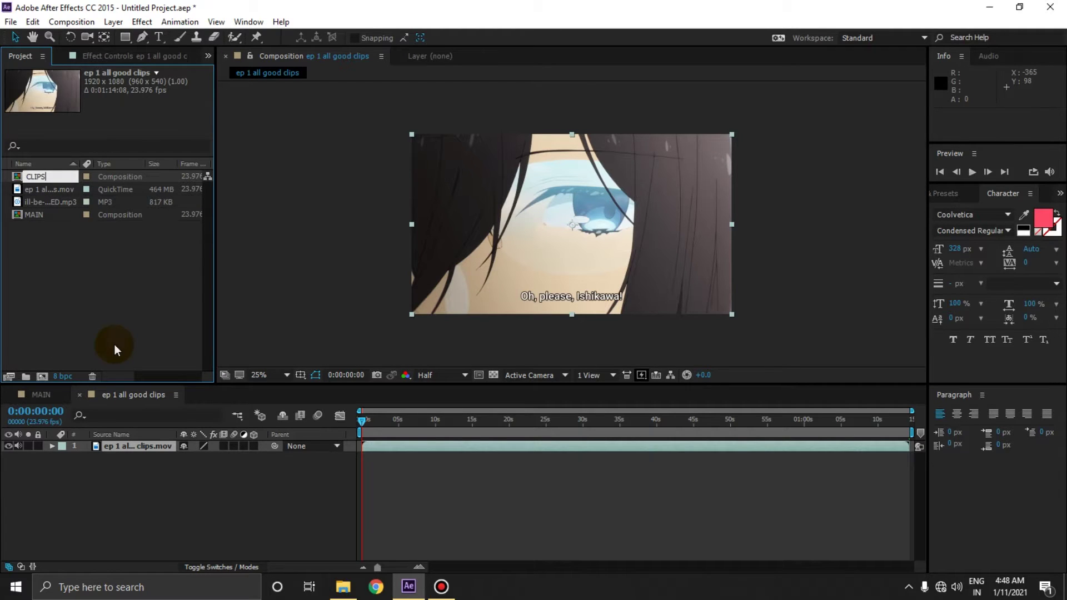
click(150, 260)
- Add two new project folders named MAIN and RAWS
click(25, 376)
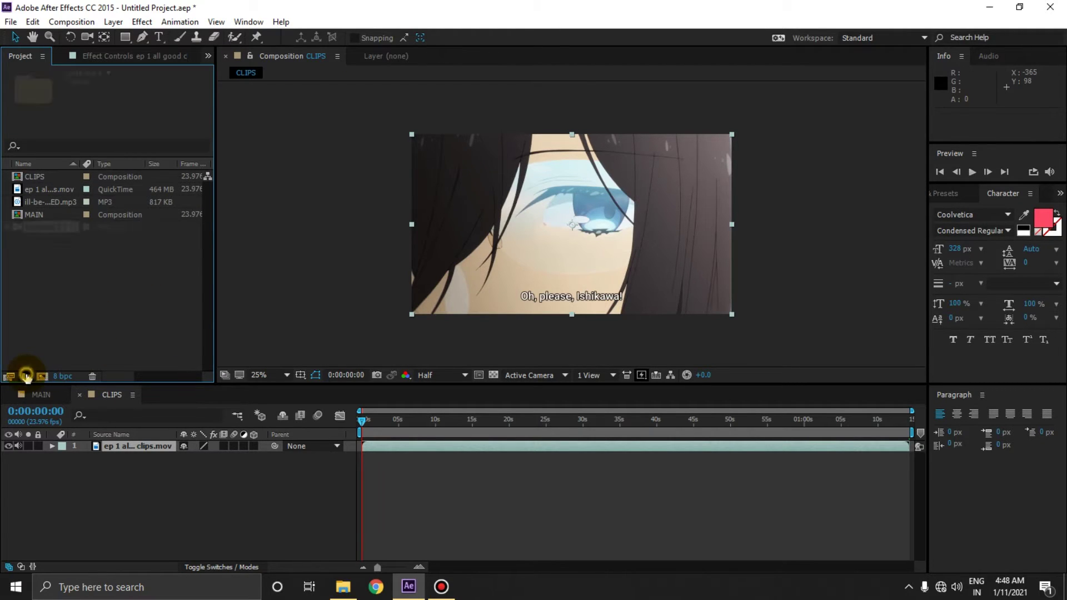
text(MAIN)
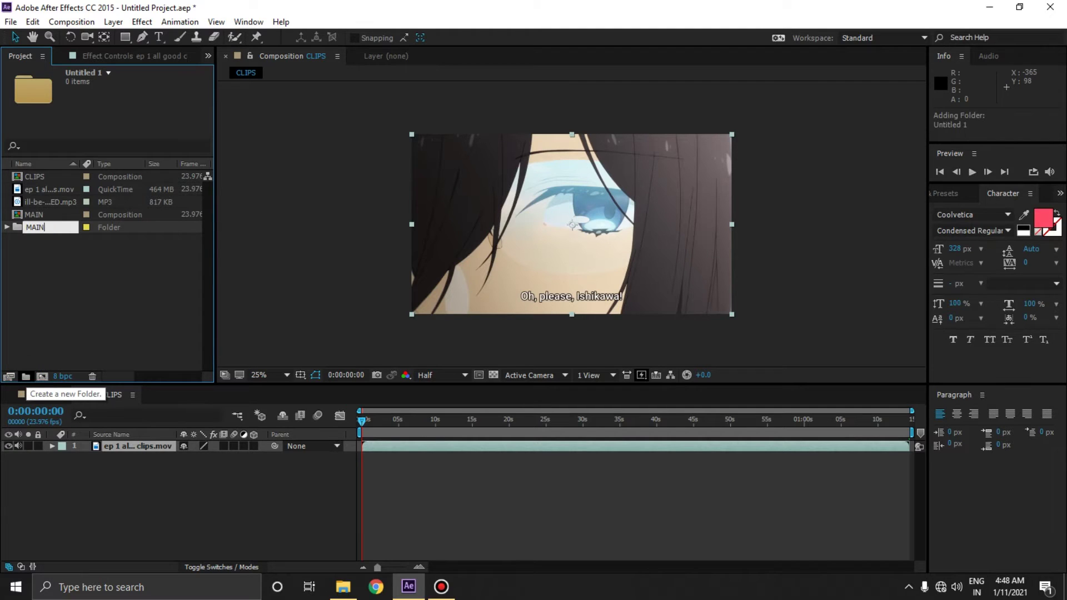
click(71, 342)
click(26, 376)
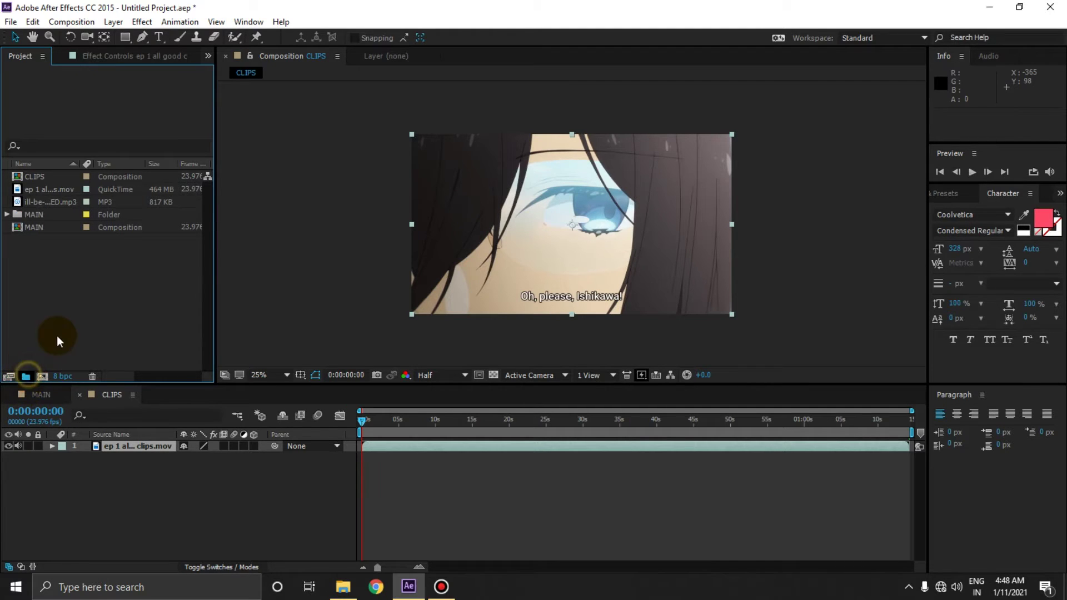
text(RAWS)
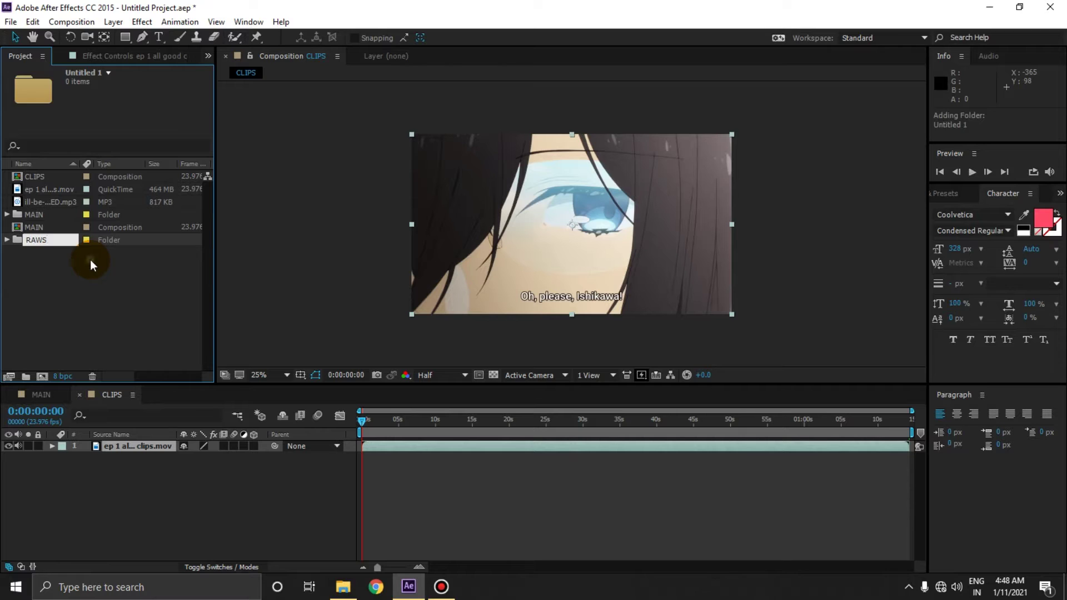
click(90, 259)
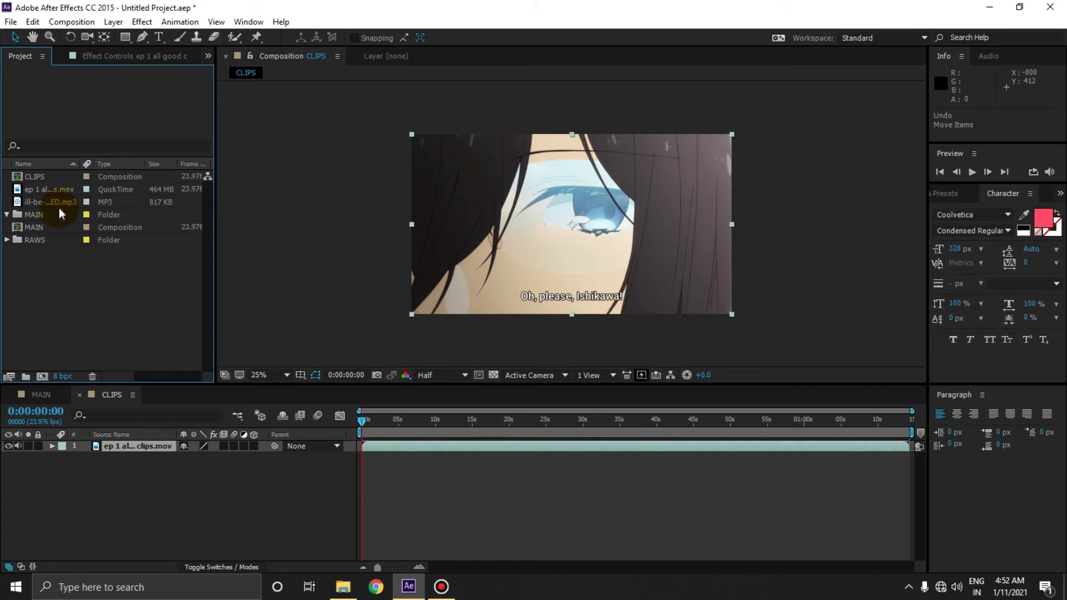
- Move the video and audio footage into the RAWS folder, and the CLIPS and MAIN compositions into the MAIN folder
click(59, 205)
shift+click(58, 192)
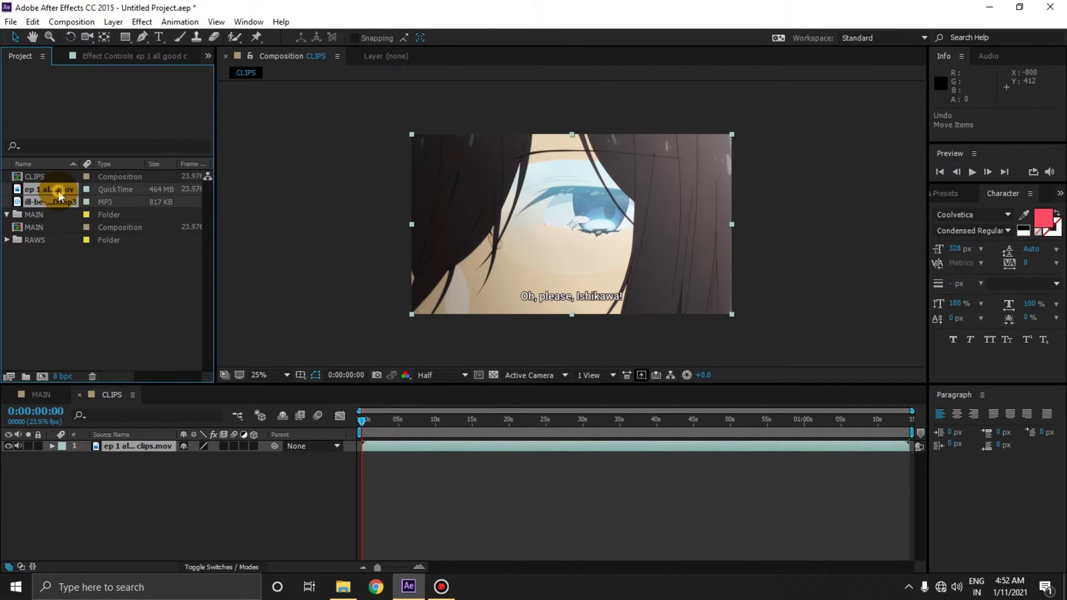
drag(25, 193, 37, 236)
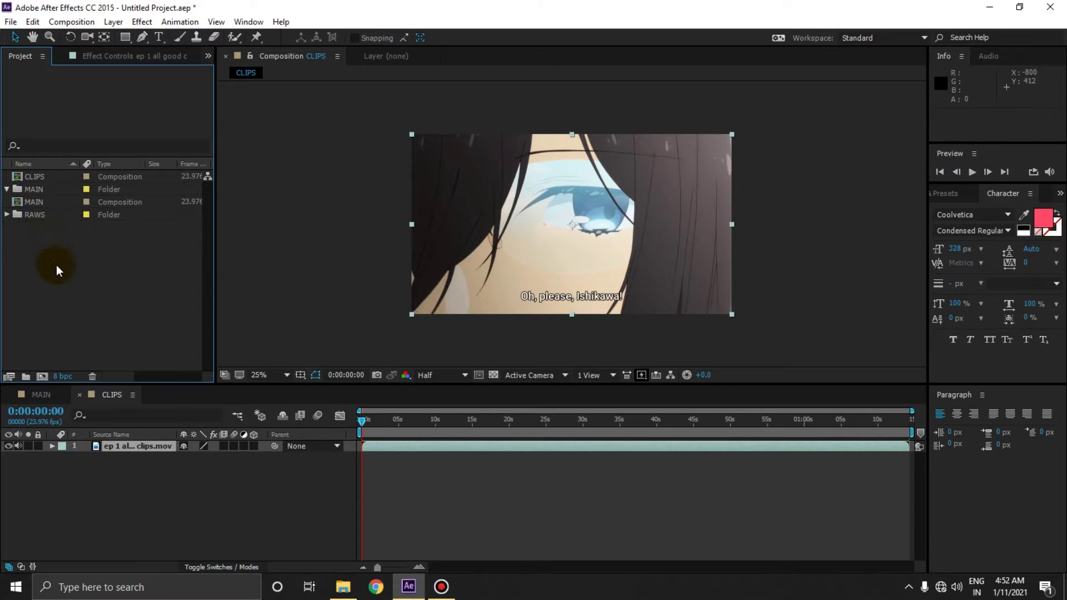
click(47, 206)
ctrl+click(54, 177)
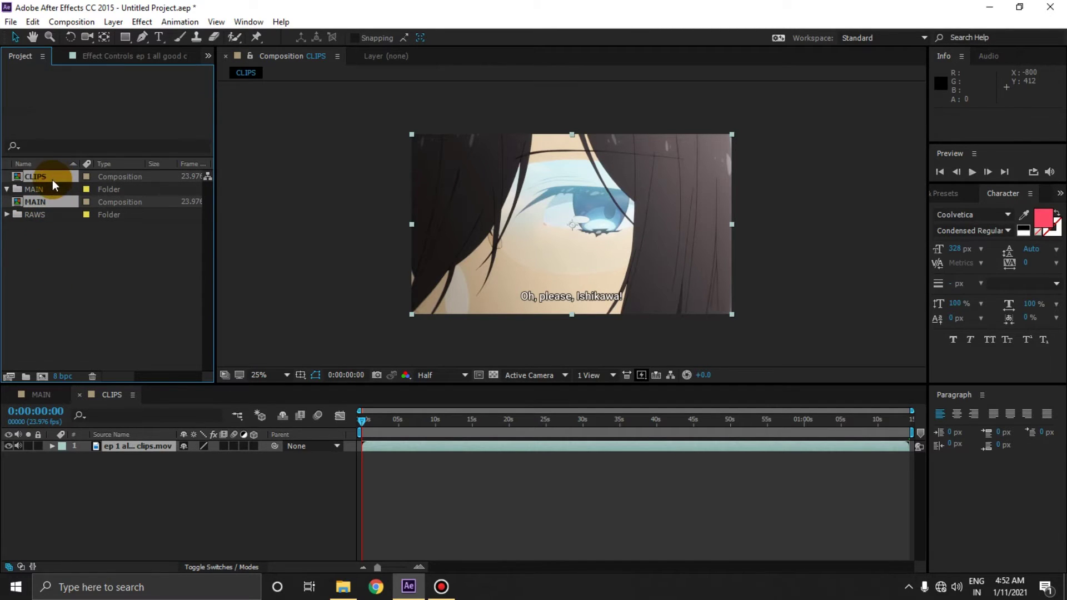
drag(50, 179, 56, 189)
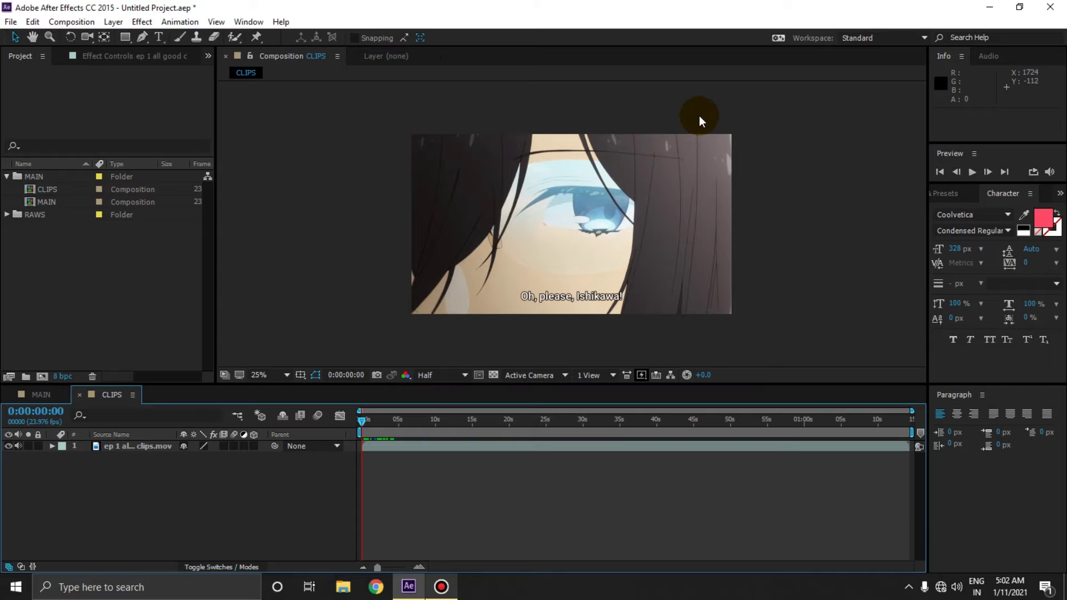
click(682, 173)
click(785, 302)
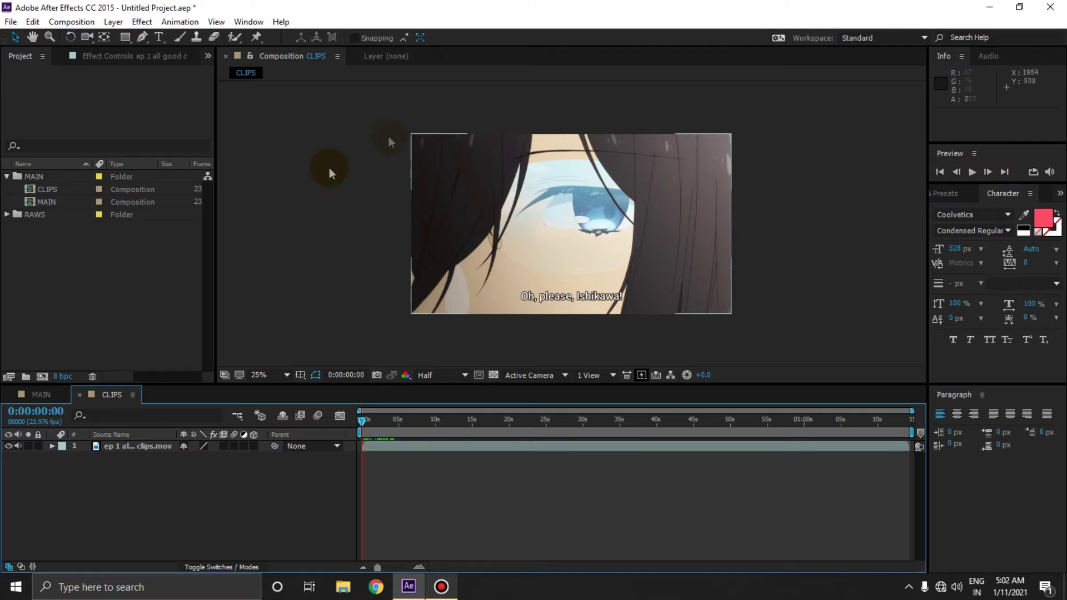
click(564, 146)
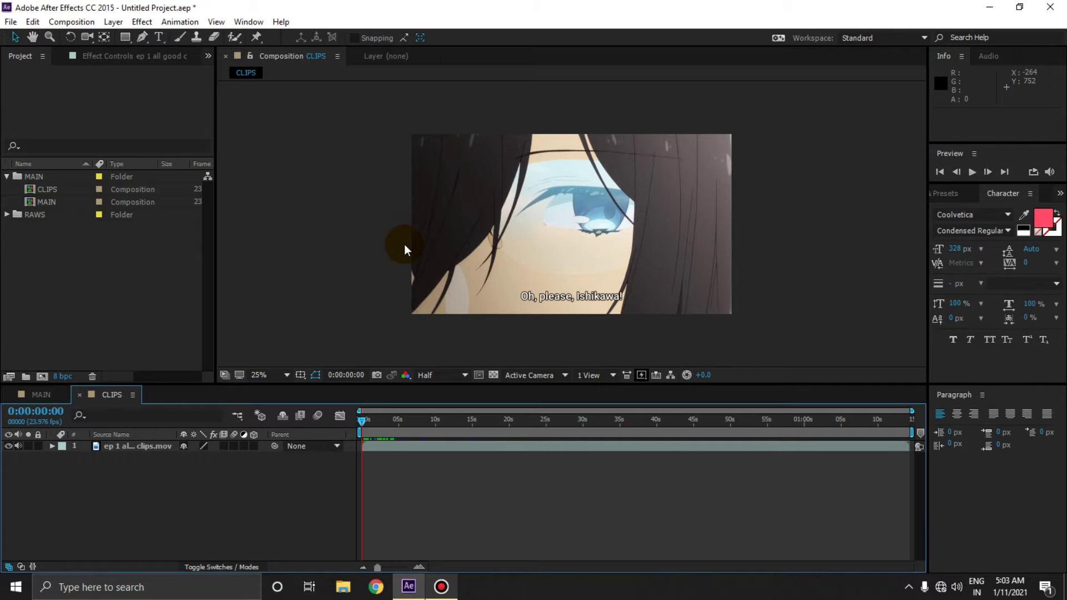
- Preview the opening second of the CLIPS composition to look for the first scene change
click(420, 565)
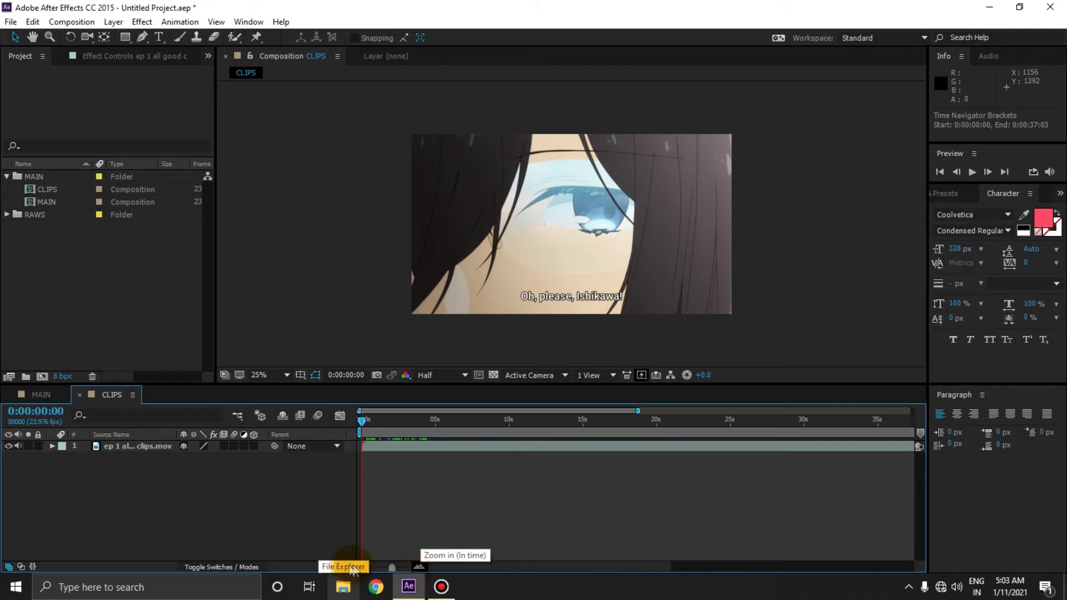
click(420, 567)
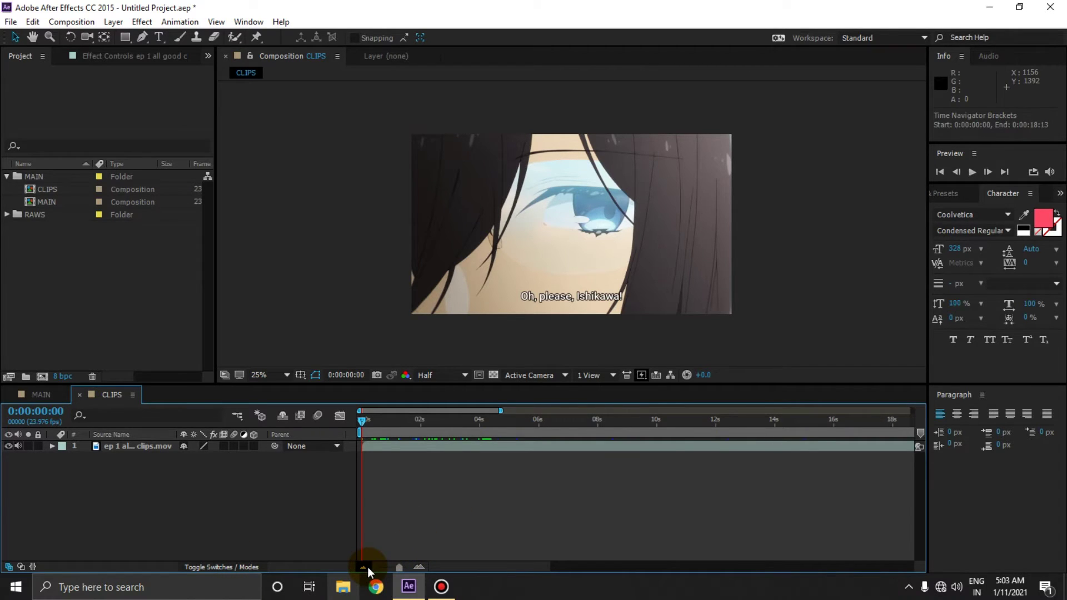
click(364, 567)
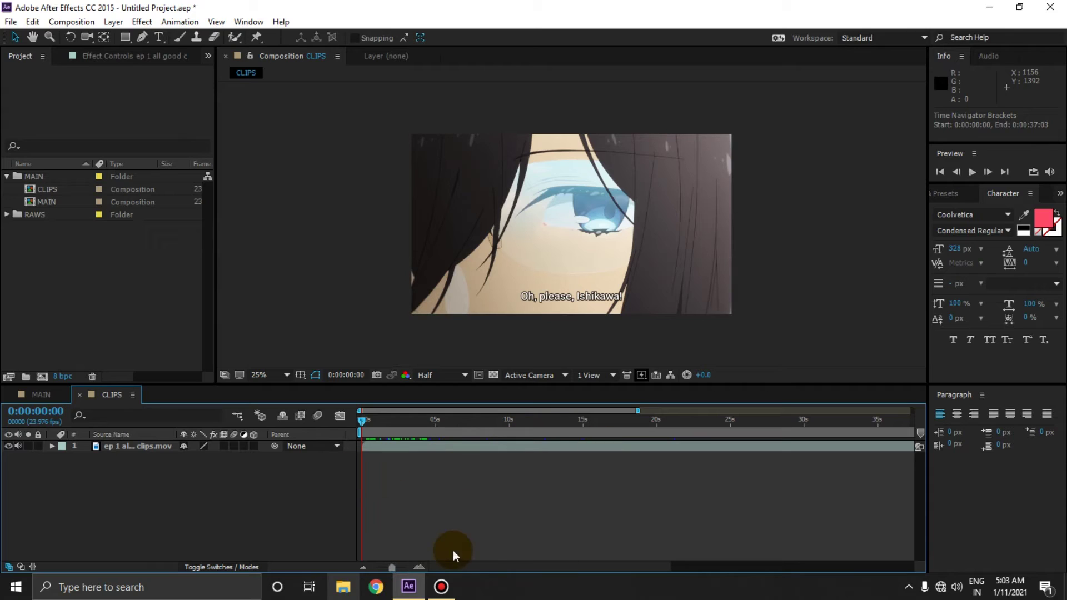
click(419, 566)
click(419, 567)
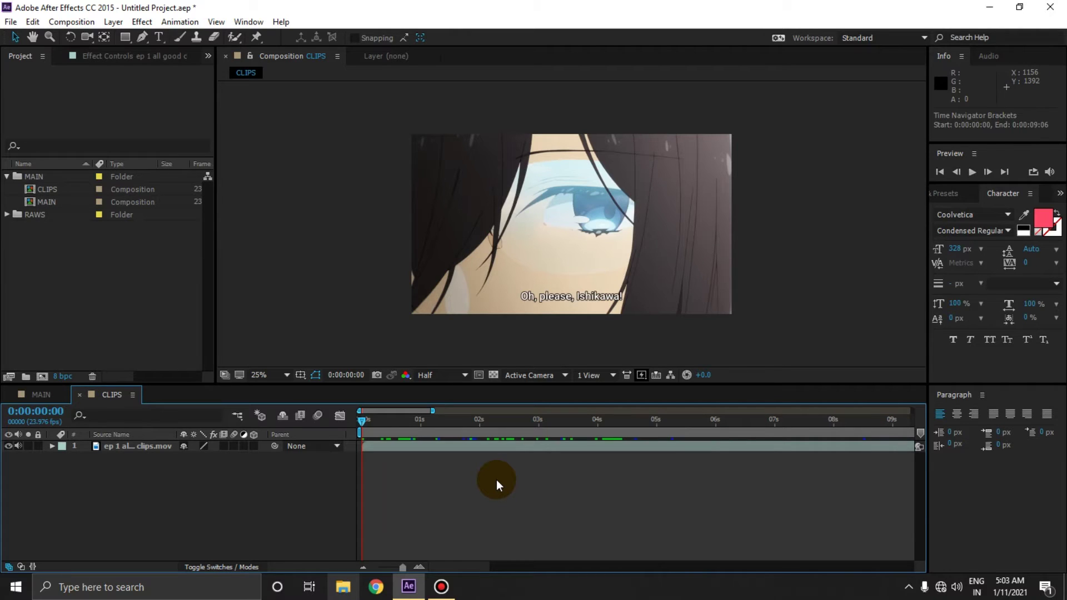
key(space)
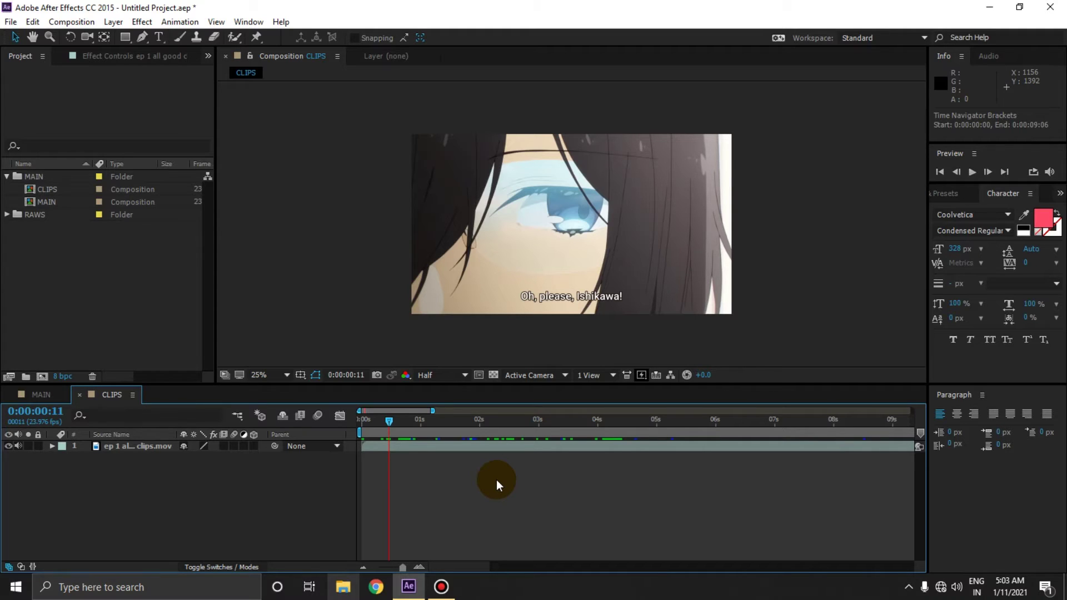
key(space)
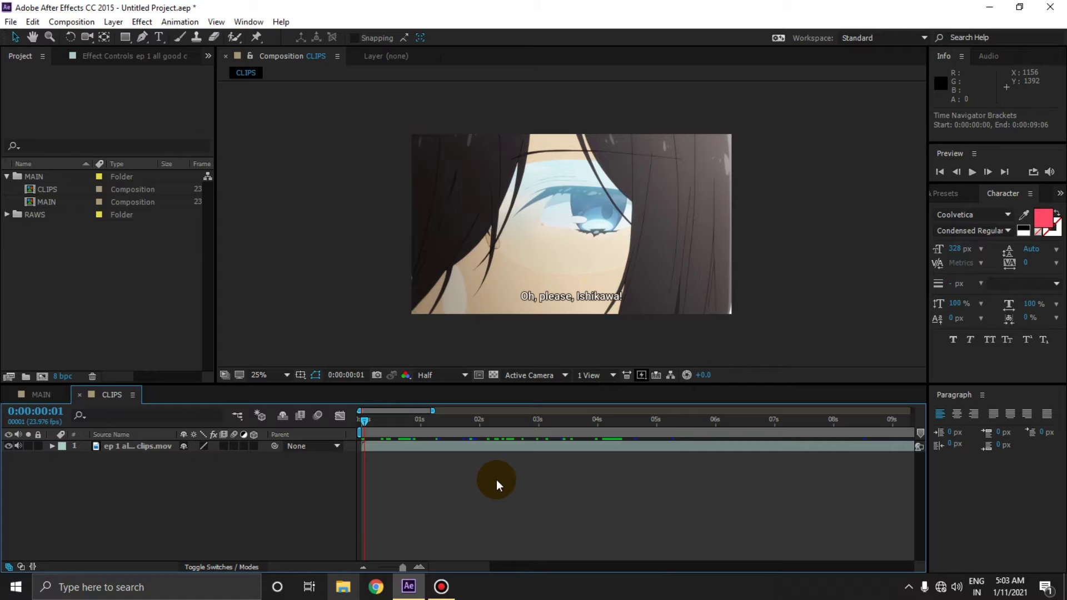
key(Page_Up)
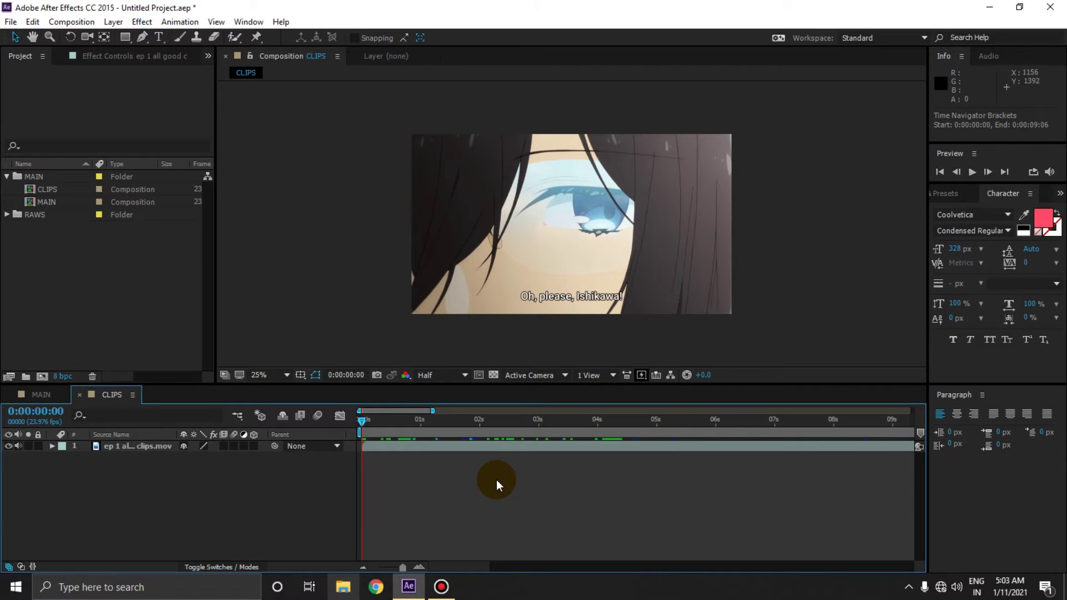
key(space)
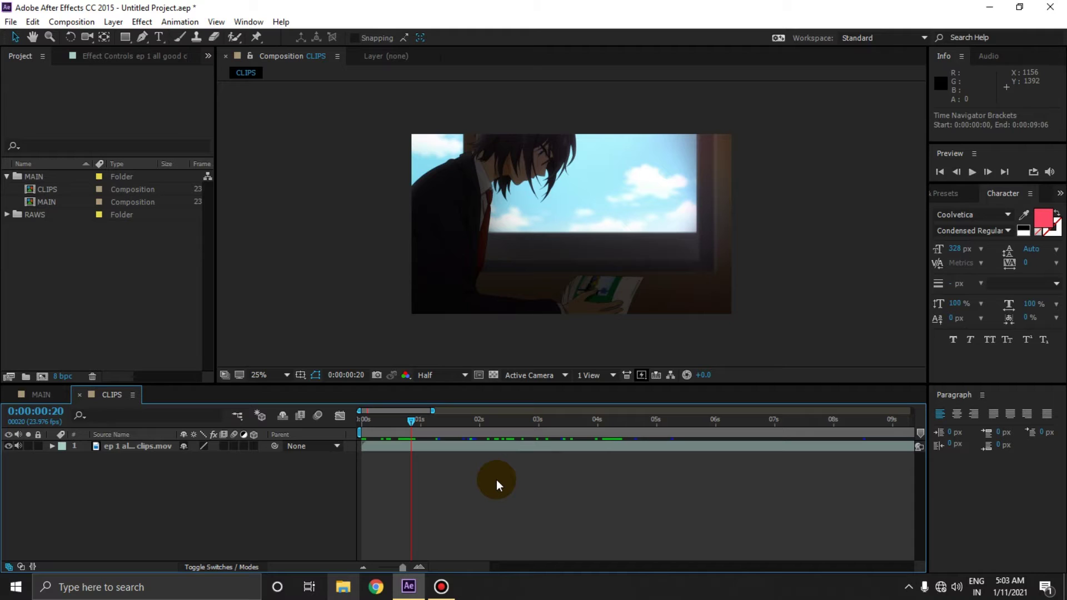
- Split the ep 1 all good clips layer at the first scene change, at 0:00:00:18
key(Page_Up)
key(Page_Up)
key(Page_Up)
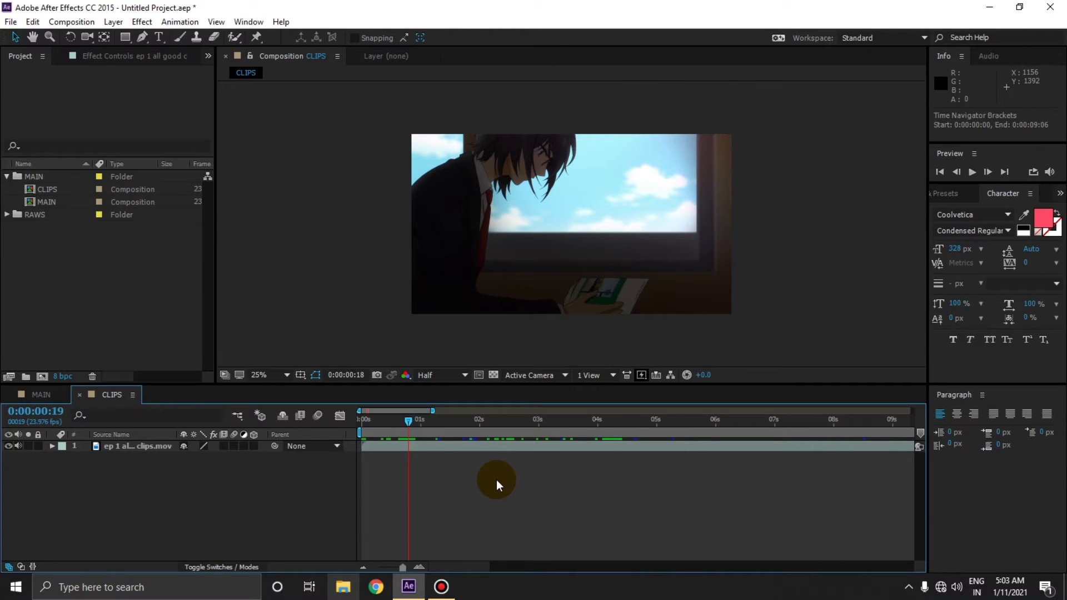
key(Page_Down)
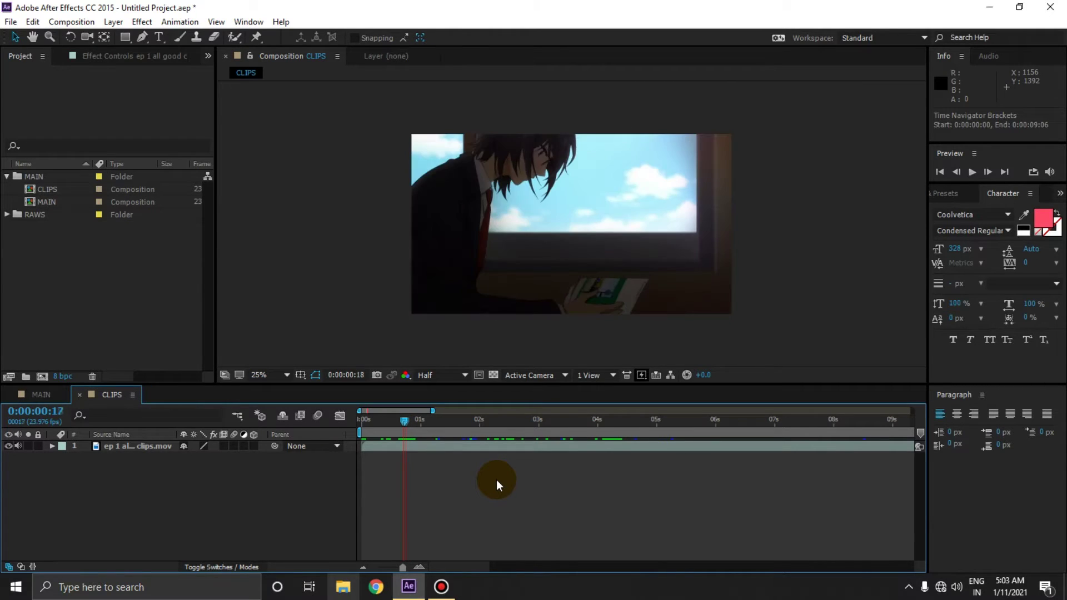
click(421, 566)
click(422, 566)
click(423, 567)
click(431, 566)
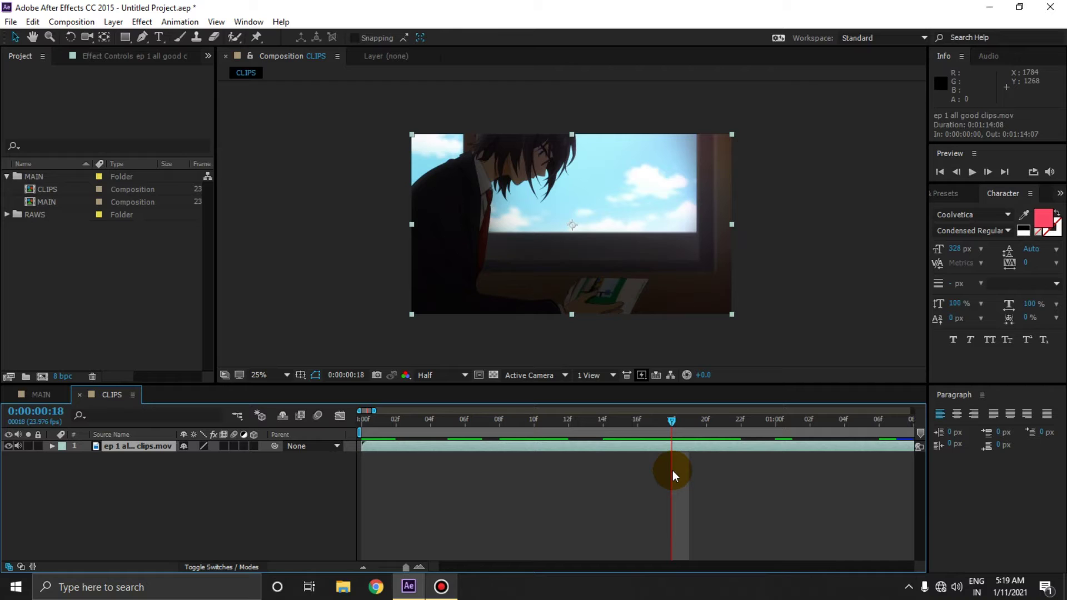
key(ctrl+shift+d)
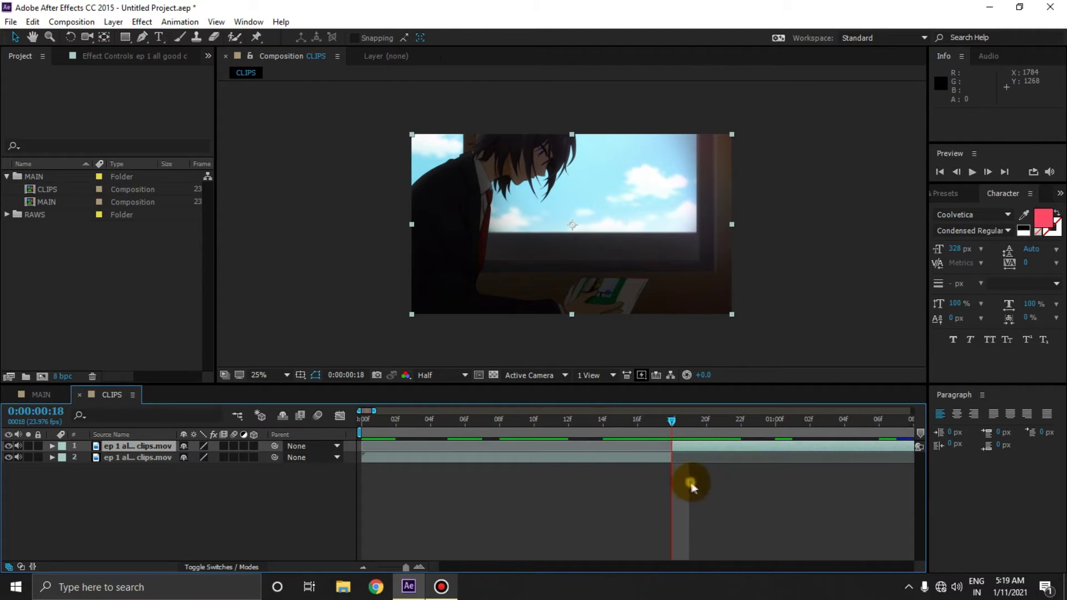
click(691, 476)
- Turn off the audio of both ep 1 all good clips layers in the CLIPS composition
click(638, 427)
click(638, 454)
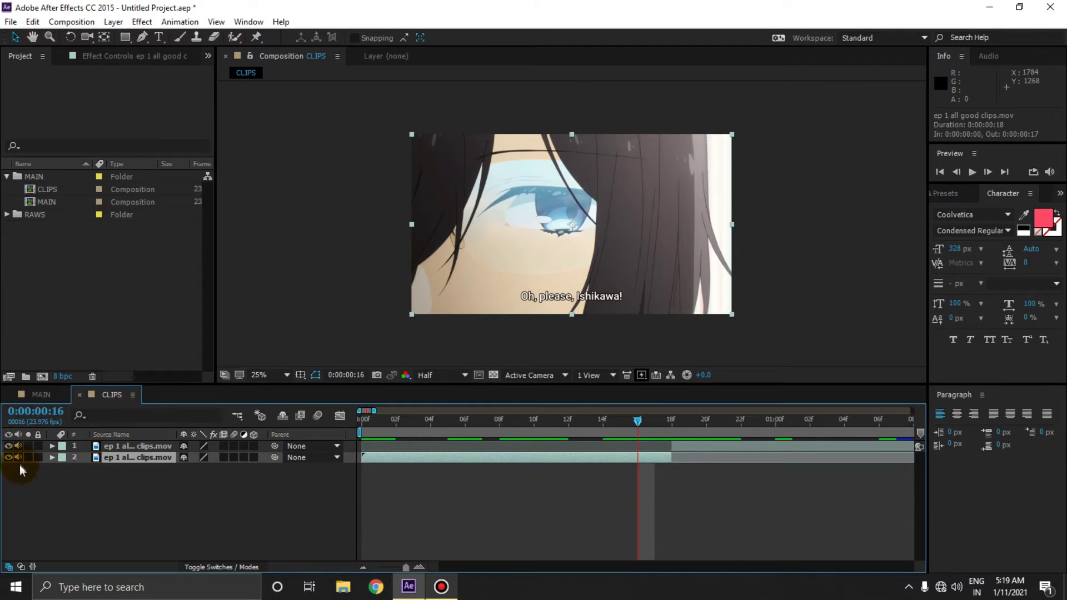
click(18, 445)
click(712, 470)
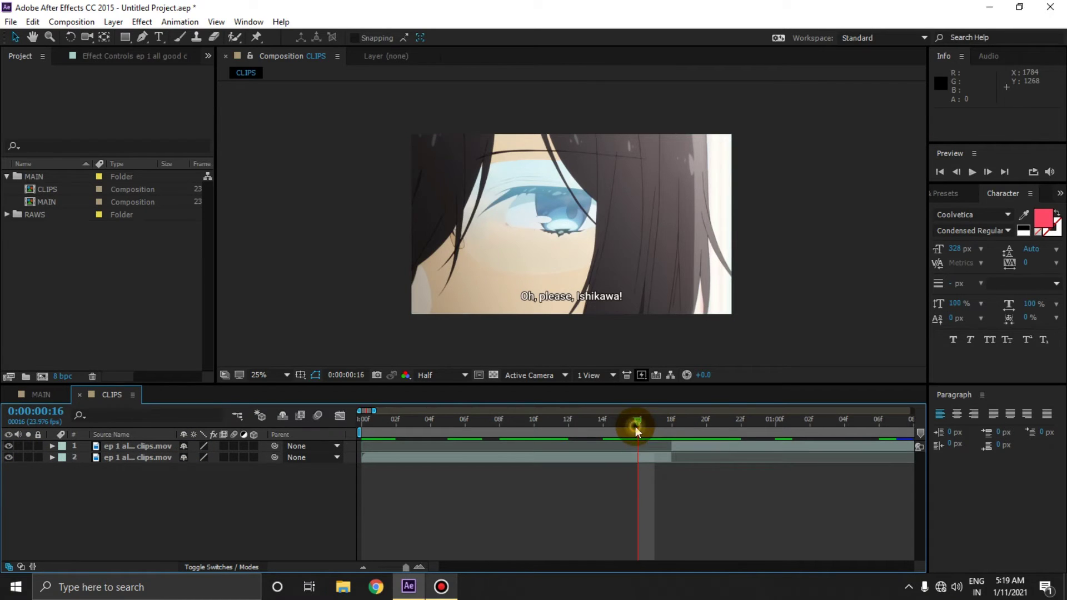
- Pre-compose the first clip segment as a new composition named "a", moving all attributes into it
click(638, 457)
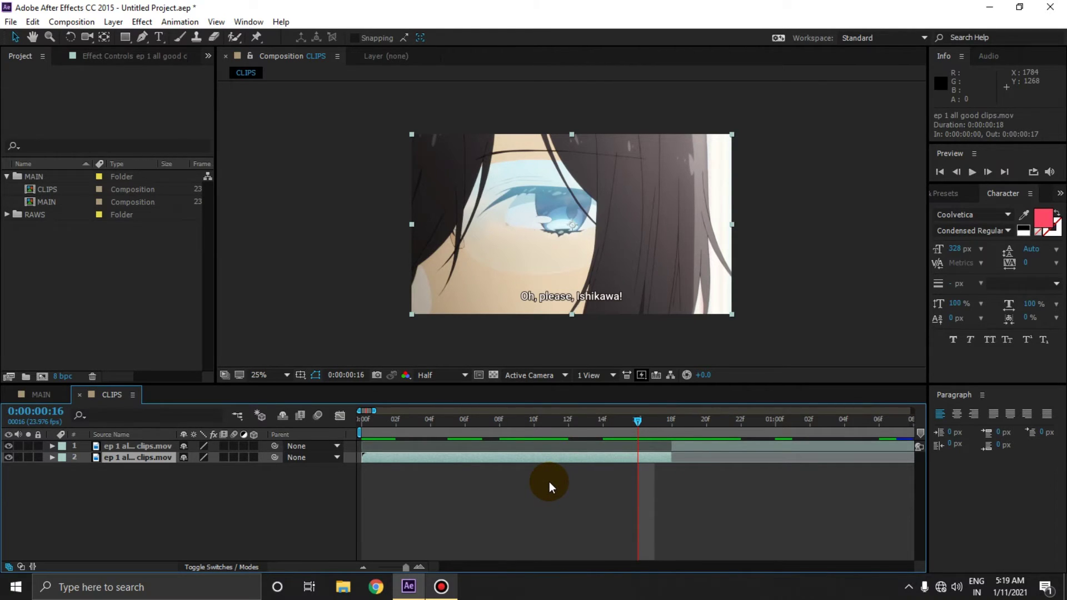
key(ctrl+shift+c)
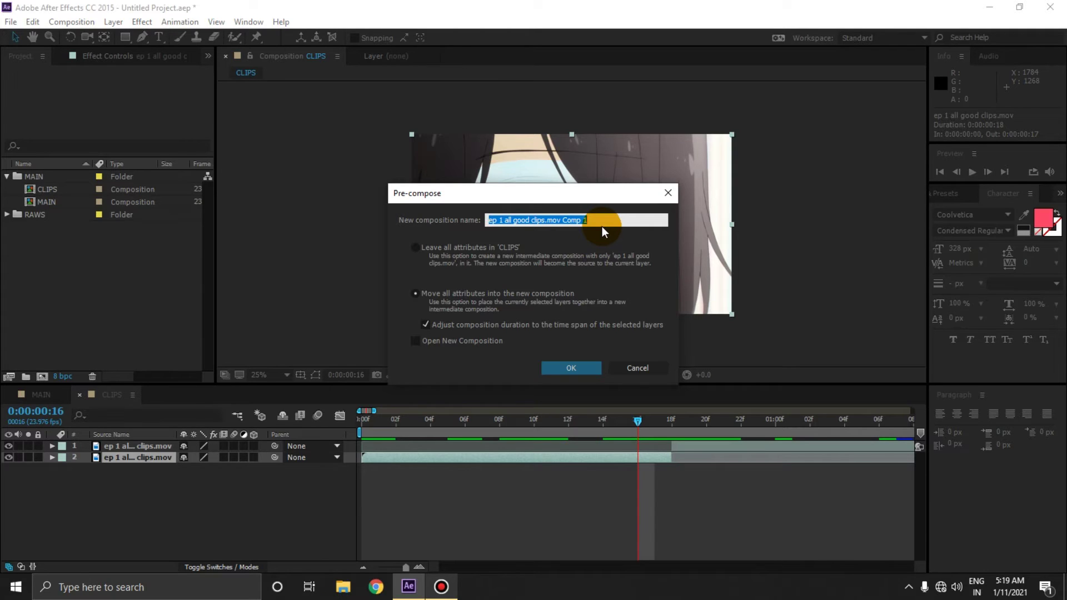
text(a)
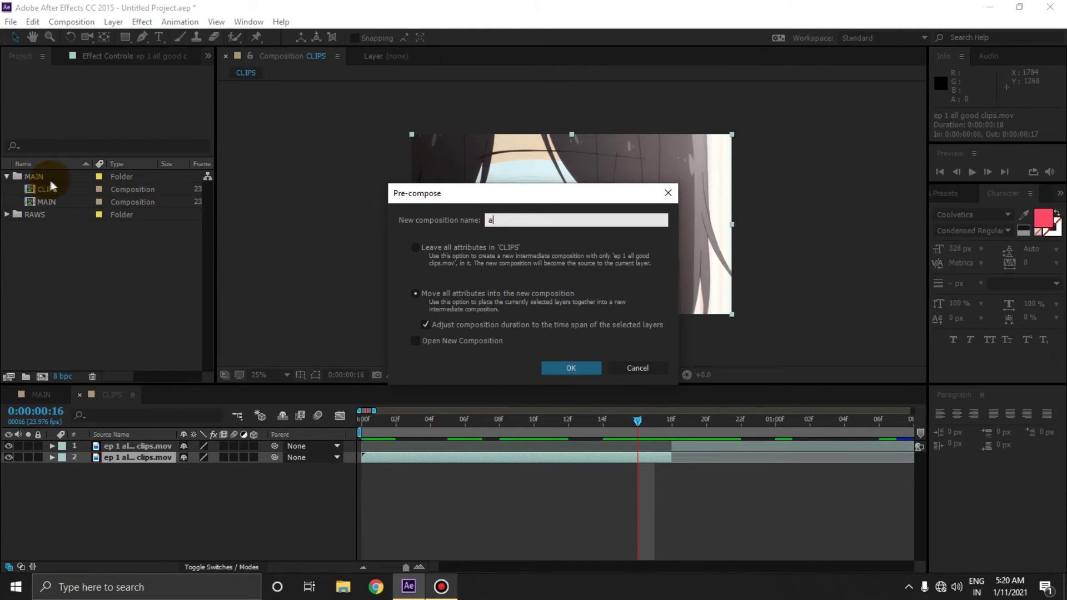
click(579, 368)
click(614, 505)
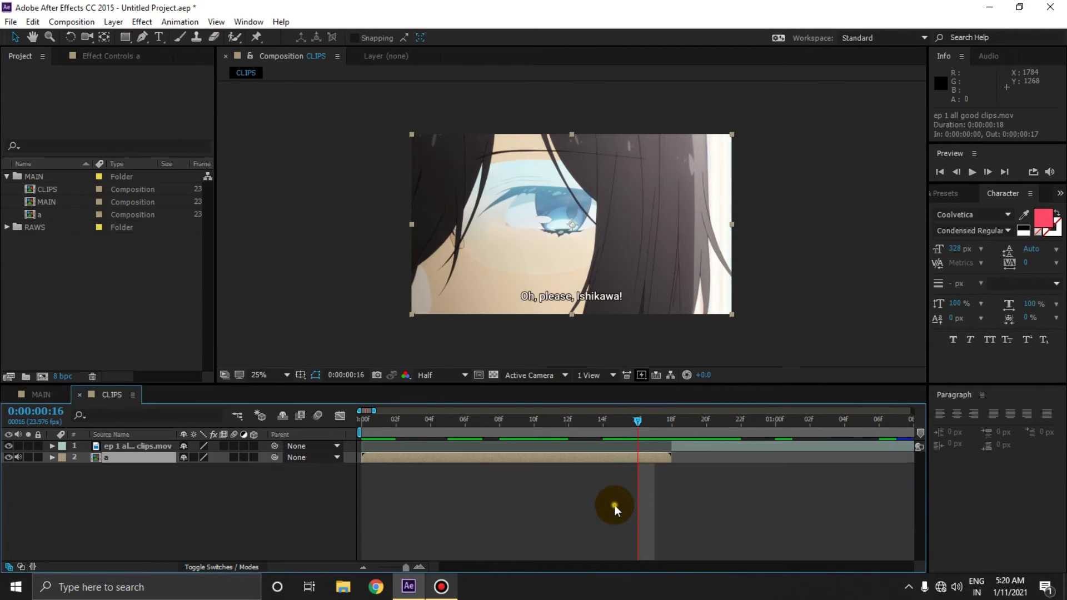
- Step frame by frame to the scene change at 0:00:02:07 and split the remaining clip layer there
click(723, 420)
click(365, 566)
click(364, 565)
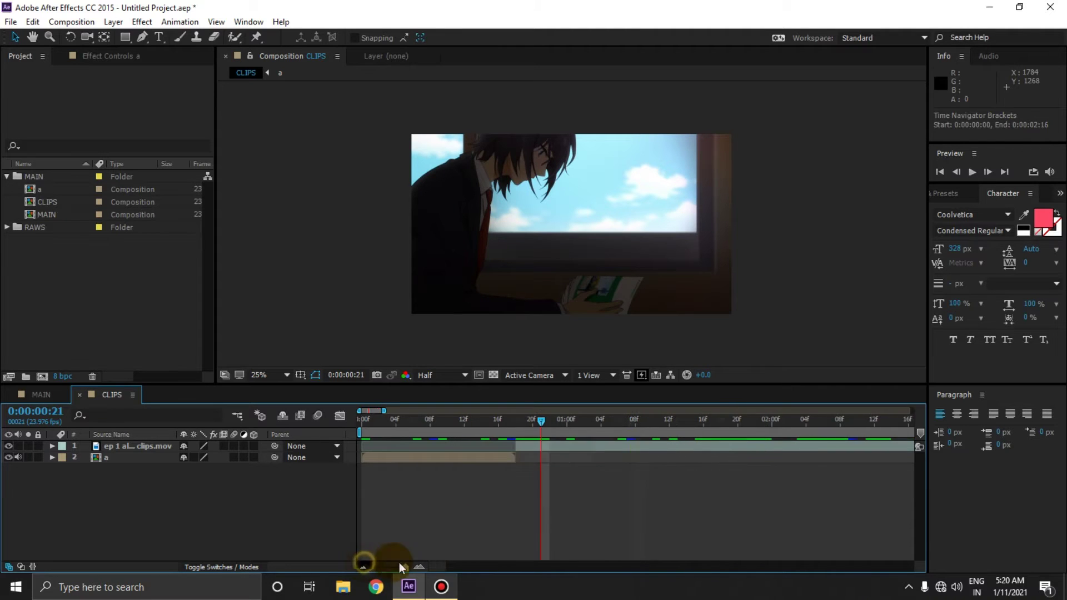
click(365, 566)
click(365, 566)
click(438, 421)
click(419, 566)
click(419, 567)
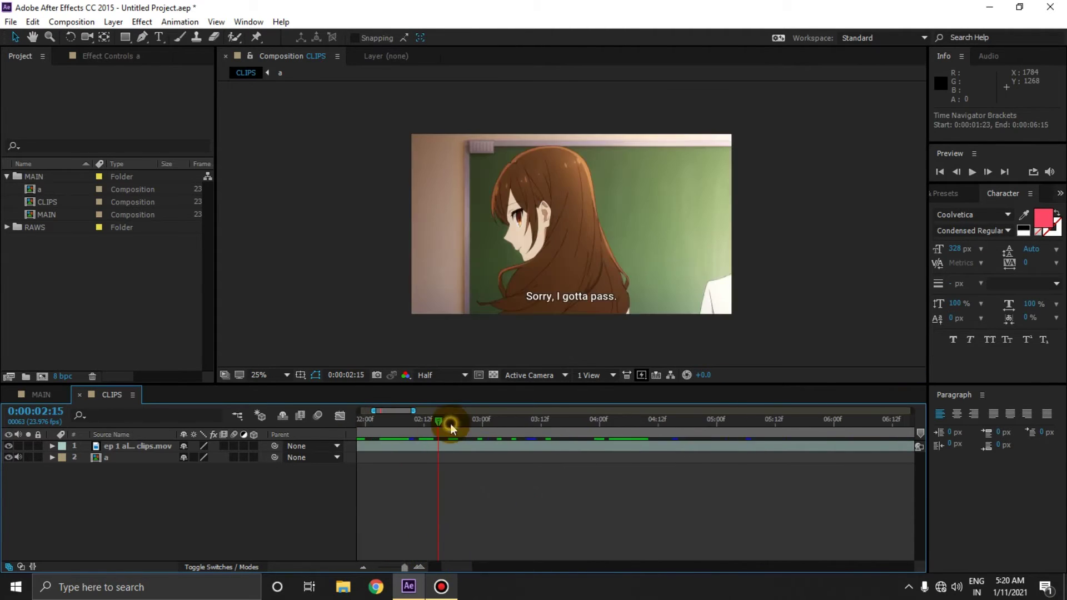
click(449, 421)
drag(470, 566, 453, 566)
click(614, 421)
key(Page_Down)
key(Page_Down)
key(Page_Down)
key(Page_Down)
key(Page_Down)
key(Page_Down)
key(Page_Down)
key(Page_Down)
key(Page_Down)
key(Page_Up)
key(Page_Up)
key(Page_Up)
key(Page_Up)
key(Page_Up)
key(Page_Up)
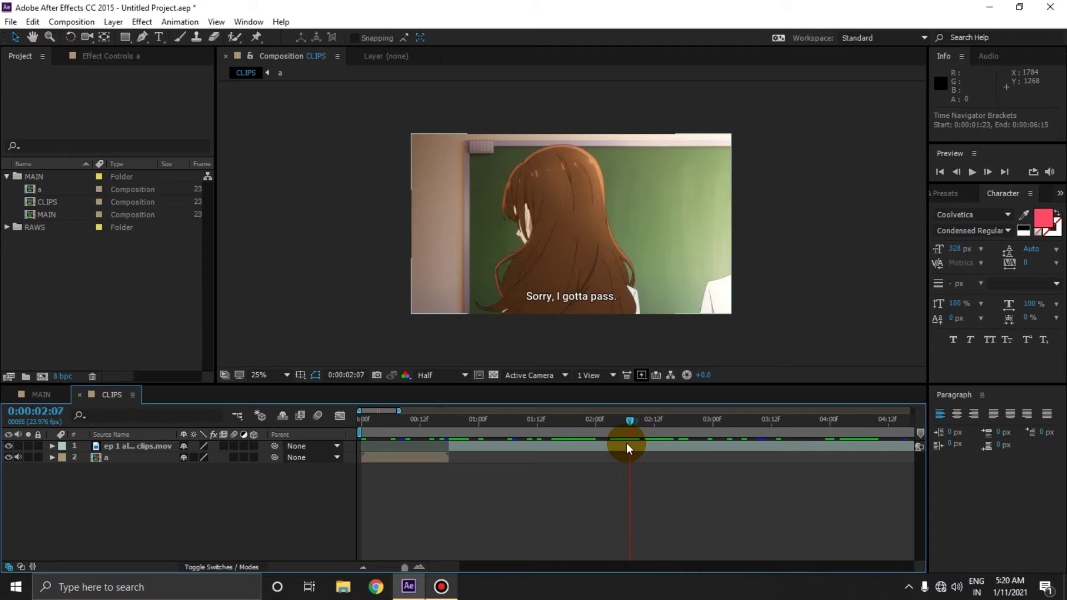
key(Page_Up)
key(Page_Down)
key(ctrl+shift+d)
- Advance to the following scene change at 0:00:04:09 and split the clip layer there
key(shift+Page_Down)
key(shift+Page_Down)
key(shift+Page_Down)
key(shift+Page_Down)
key(shift+Page_Down)
key(shift+Page_Up)
key(Page_Down)
key(Page_Down)
key(Page_Down)
key(Page_Down)
key(Page_Down)
key(Page_Down)
key(Page_Down)
key(Page_Down)
key(Page_Down)
key(Page_Down)
key(ctrl+shift+d)
- Pre-compose the clip segment between 0:00:02:07 and 0:00:04:09 as a composition named "b"
click(139, 457)
key(ctrl+shift+c)
text(b)
key(Return)
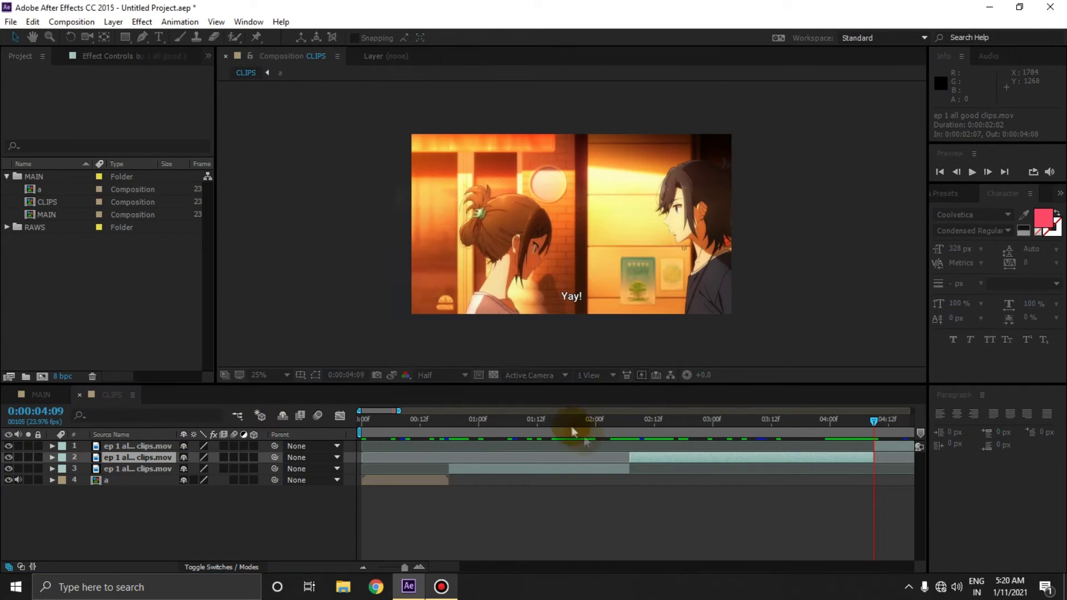
- Split the clip segment that follows composition a at the scene change at 0:00:01:21
click(576, 420)
click(589, 471)
key(Page_Down)
key(ctrl+shift+d)
- Pre-compose the segment between 0:00:00:18 and 0:00:01:21 as a composition named "c"
click(493, 423)
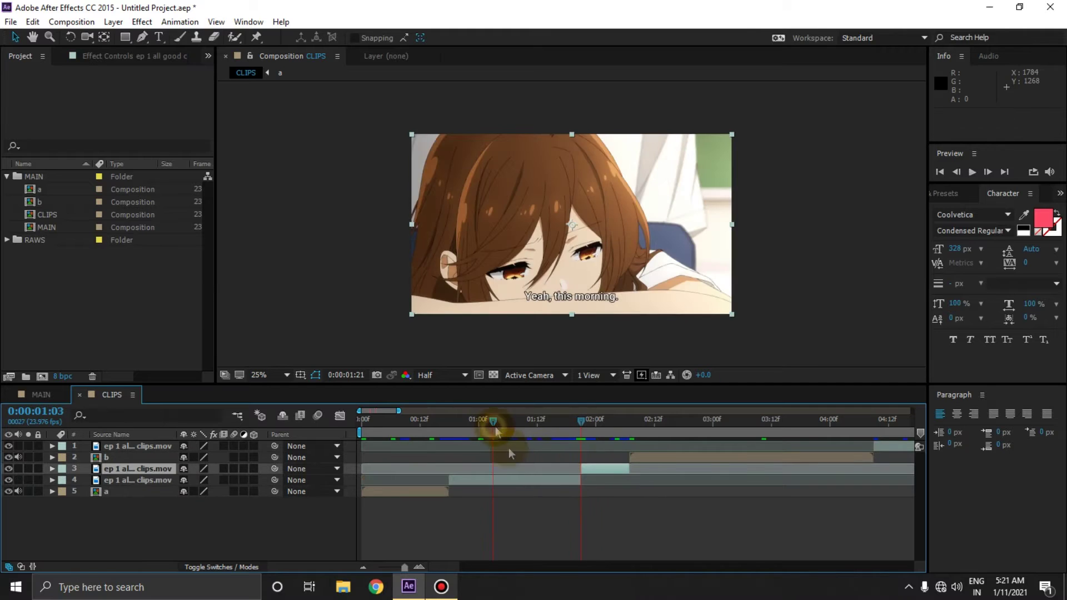
click(505, 480)
key(ctrl+shift+c)
text(c)
click(577, 370)
click(521, 499)
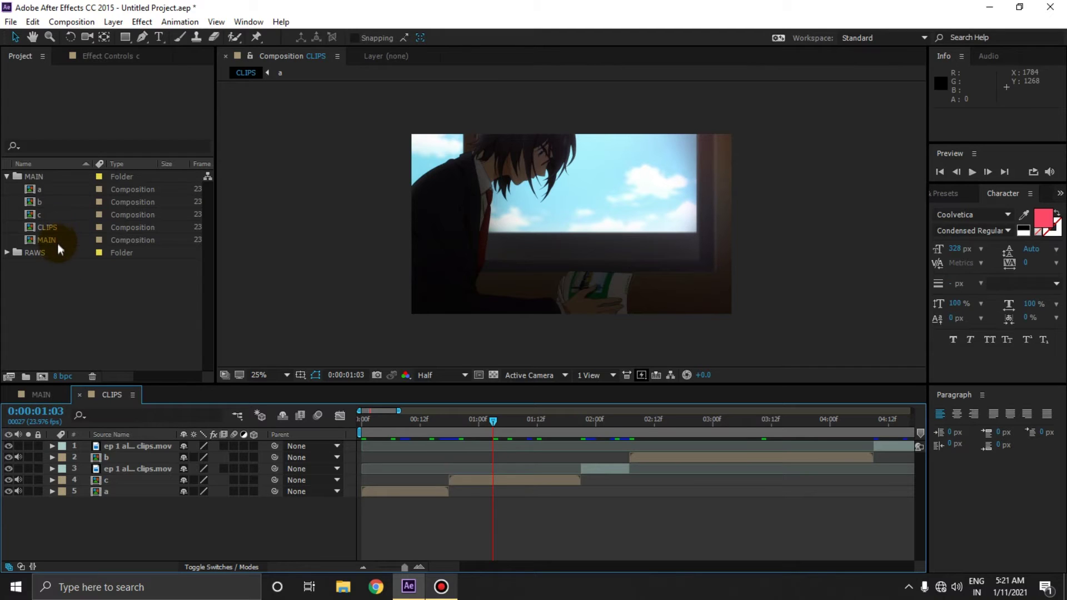
- Add compositions a, b and c to the MAIN composition's timeline, above the audio layer
click(44, 395)
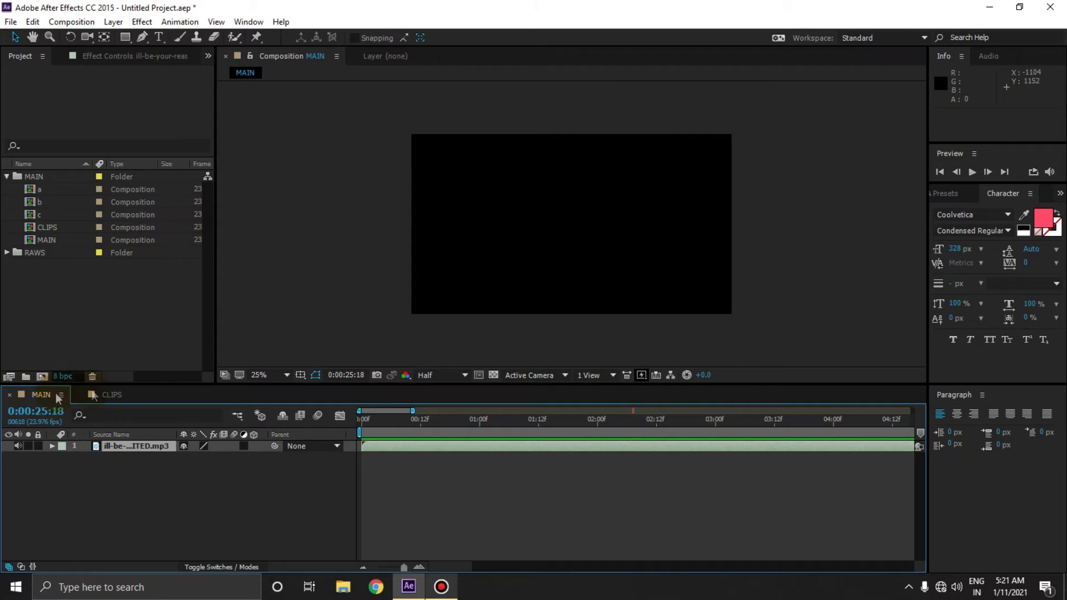
click(66, 272)
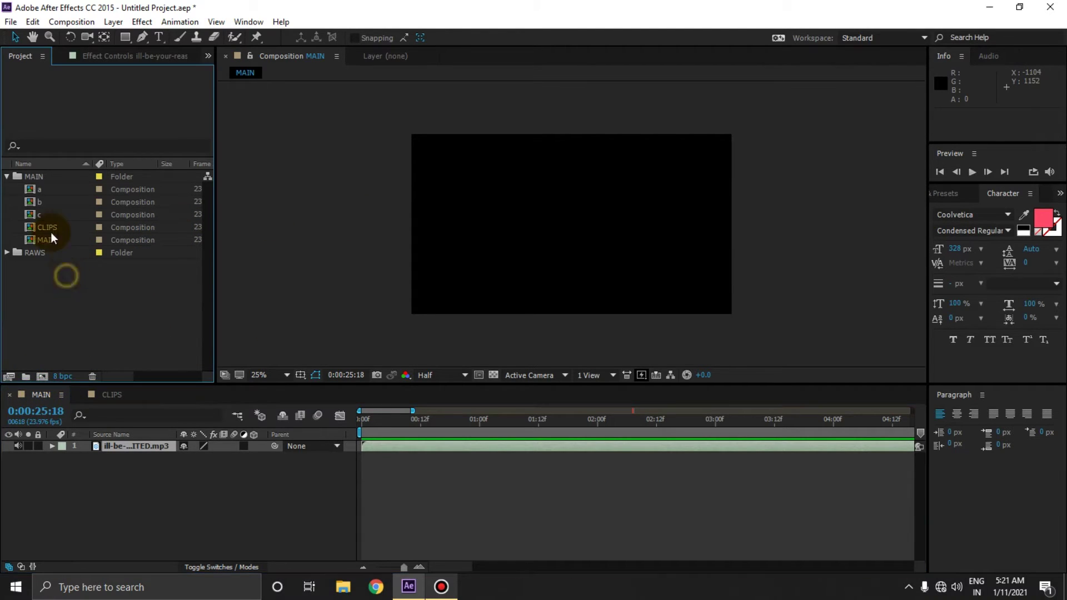
click(48, 209)
ctrl+click(50, 200)
ctrl+click(54, 190)
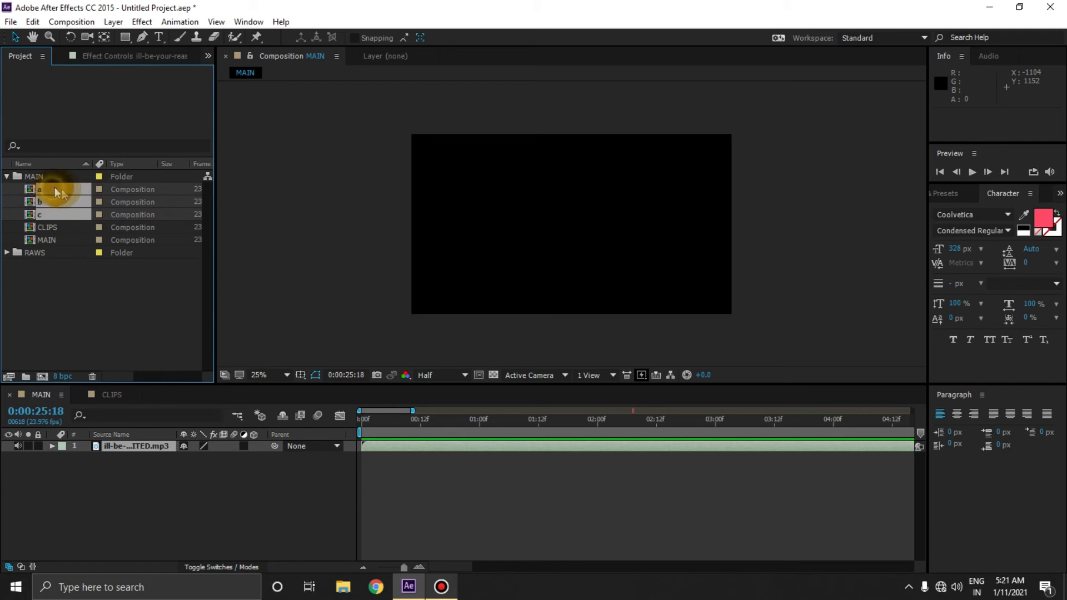
drag(50, 191, 135, 441)
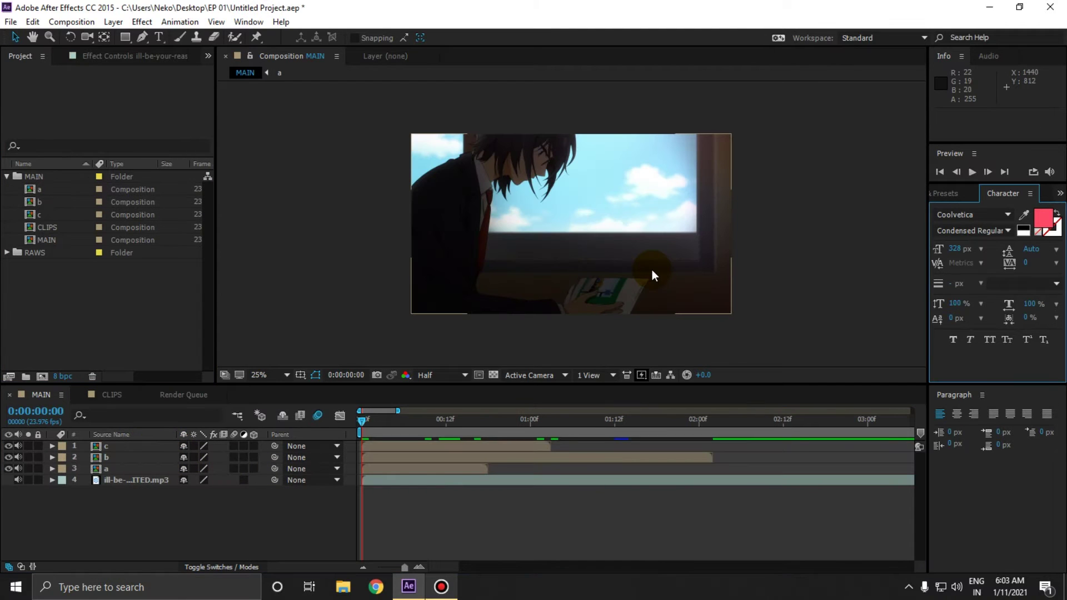
- Show the audio layer's waveform and add a composition marker where the sound rises at 0:00:00:12
click(439, 535)
click(417, 482)
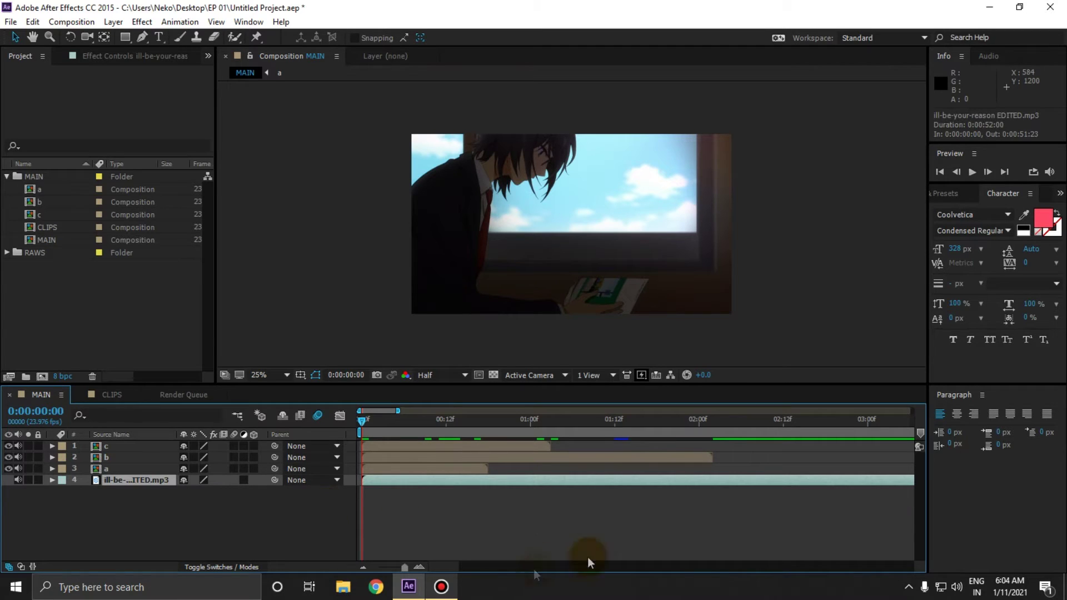
key(l)
key(l)
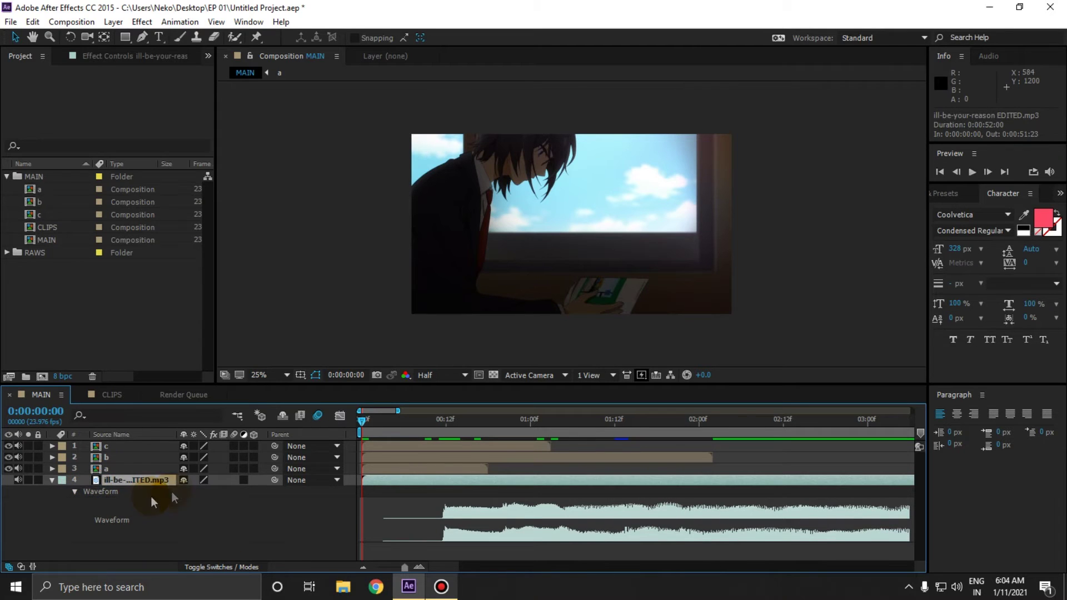
click(446, 421)
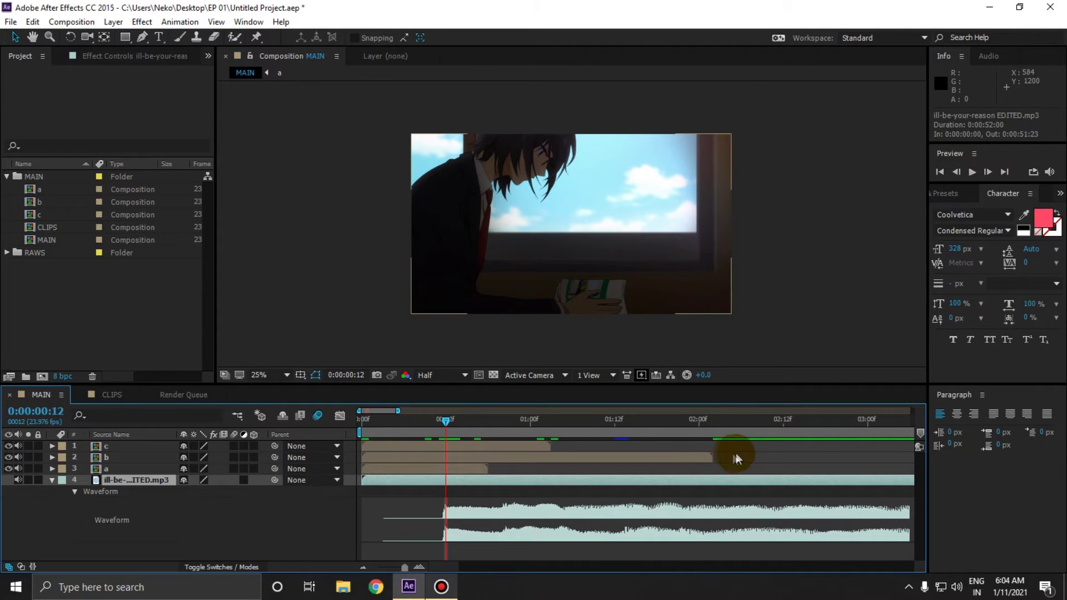
click(391, 491)
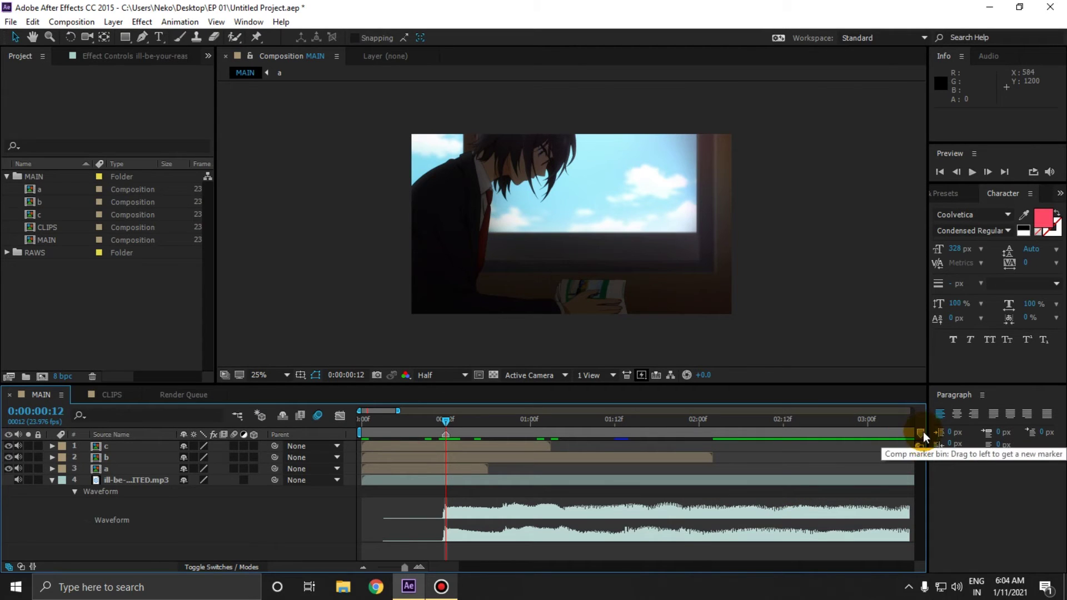
- Try placing a numbered composition marker at 0:00:01:09, reposition it, and delete the numbered markers
mouse_move(921, 437)
mouse_down()
mouse_move(545, 428)
mouse_move(588, 437)
mouse_up()
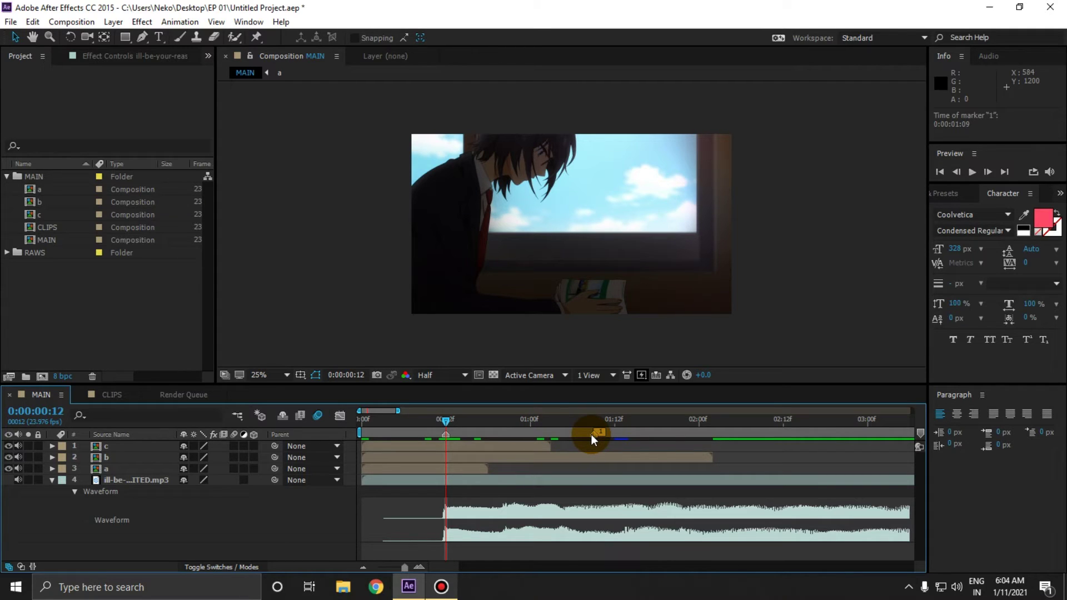
drag(591, 435, 626, 434)
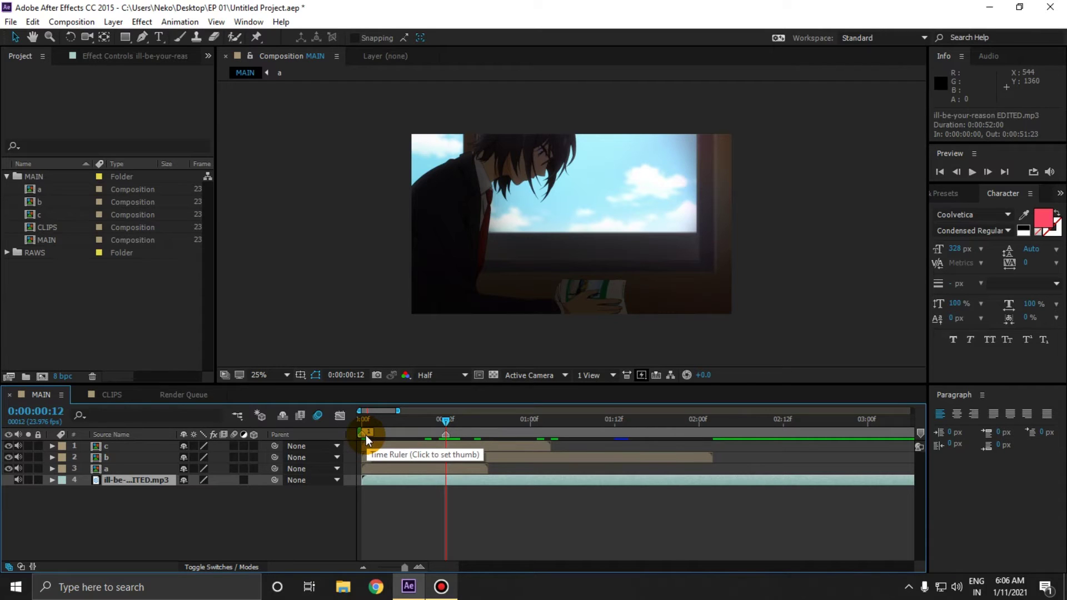
drag(366, 434, 362, 437)
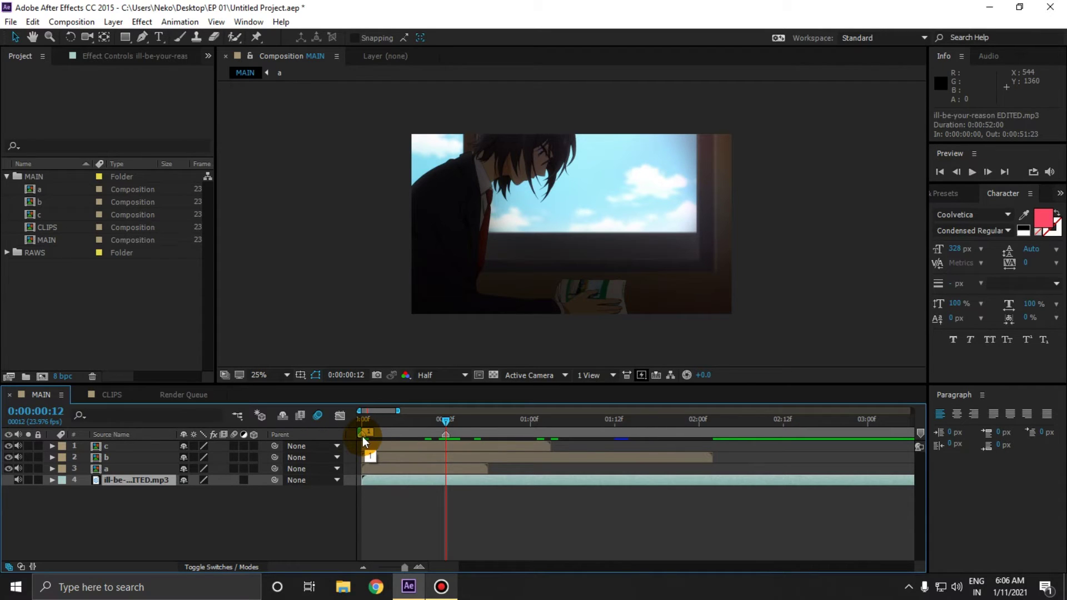
ctrl+click(362, 436)
click(417, 513)
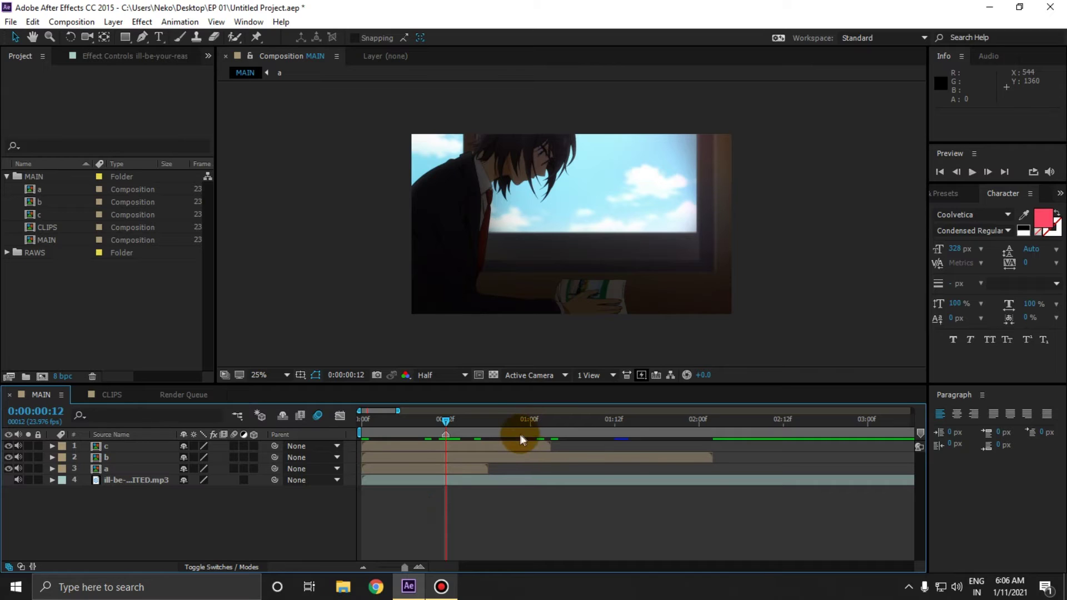
- Try adding a layer marker to layer b at 0:00:00:12
click(481, 456)
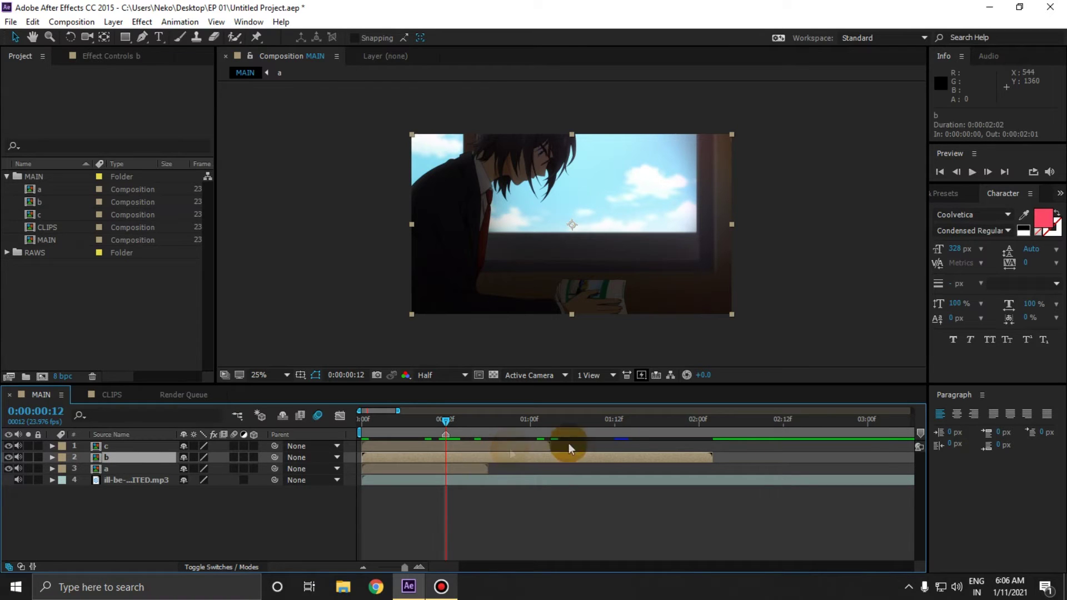
key(KP_Multiply)
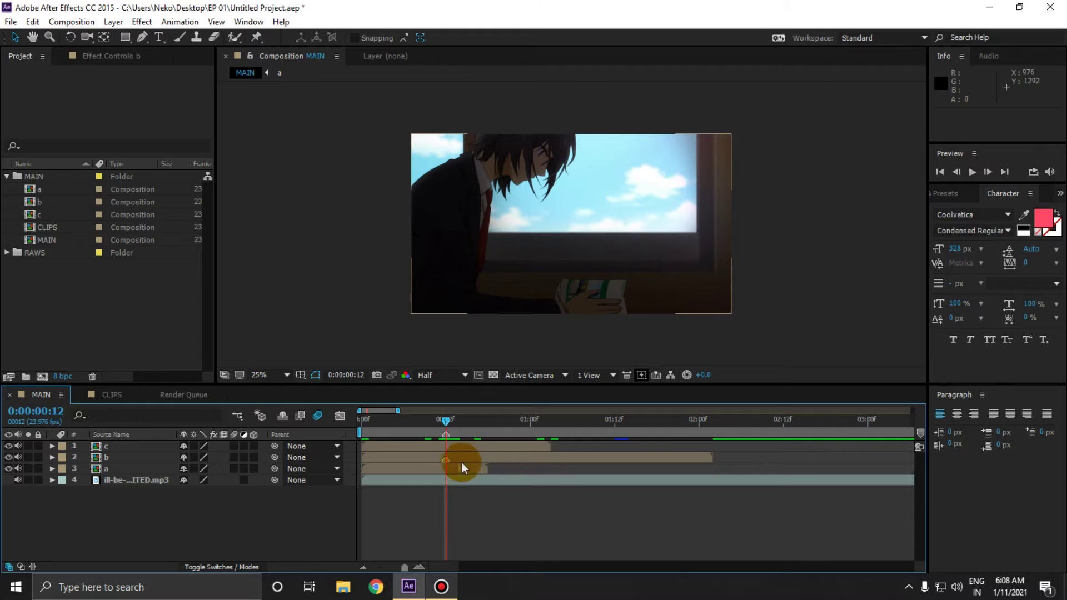
click(464, 521)
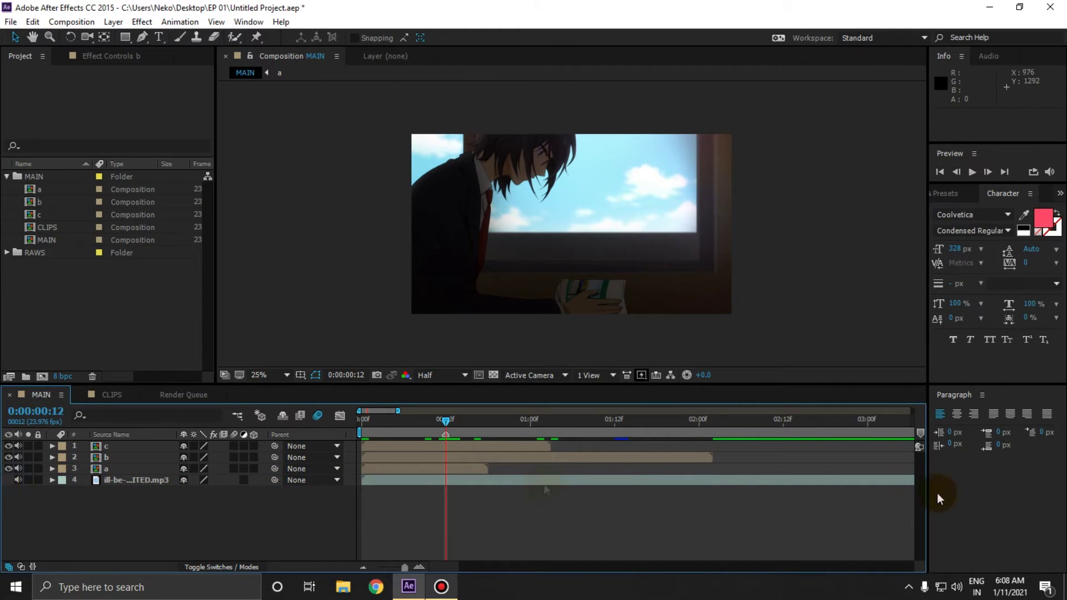
- Set the audio layer's label color to Red and lock the layer against accidental changes
click(62, 483)
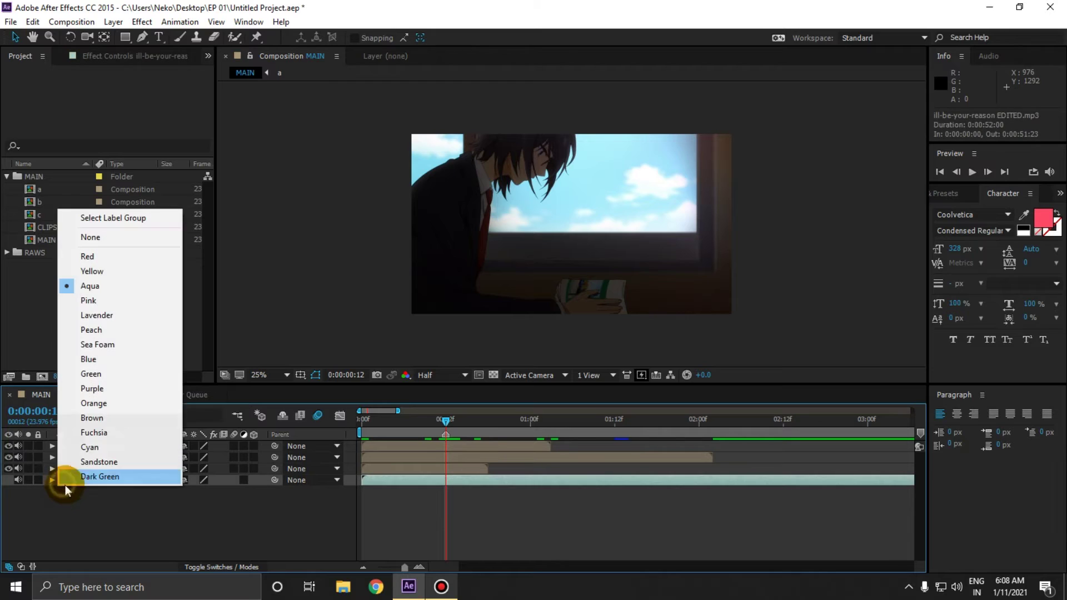
click(99, 260)
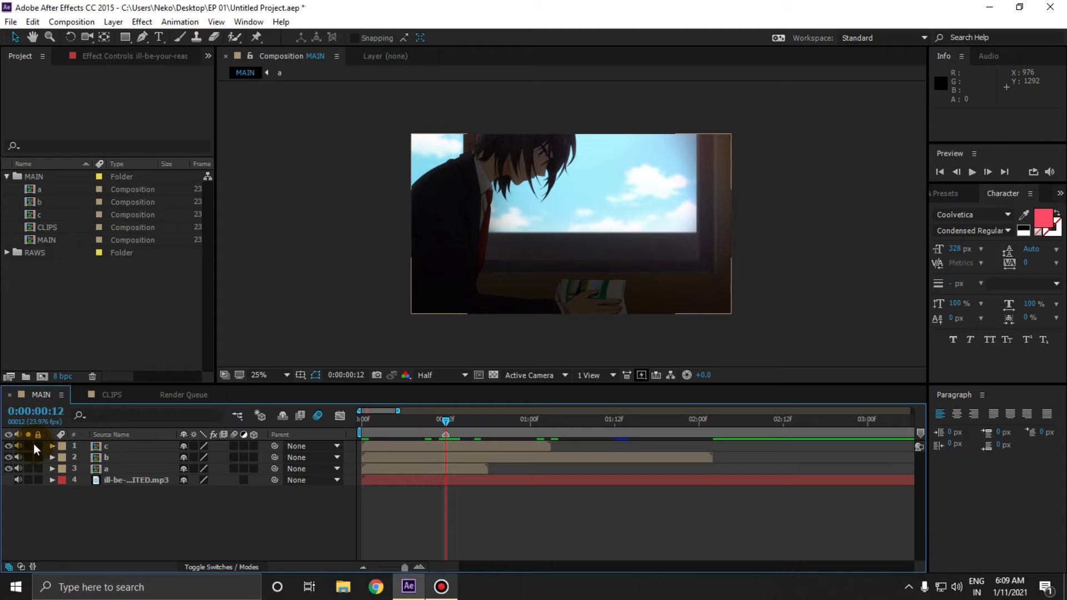
click(37, 480)
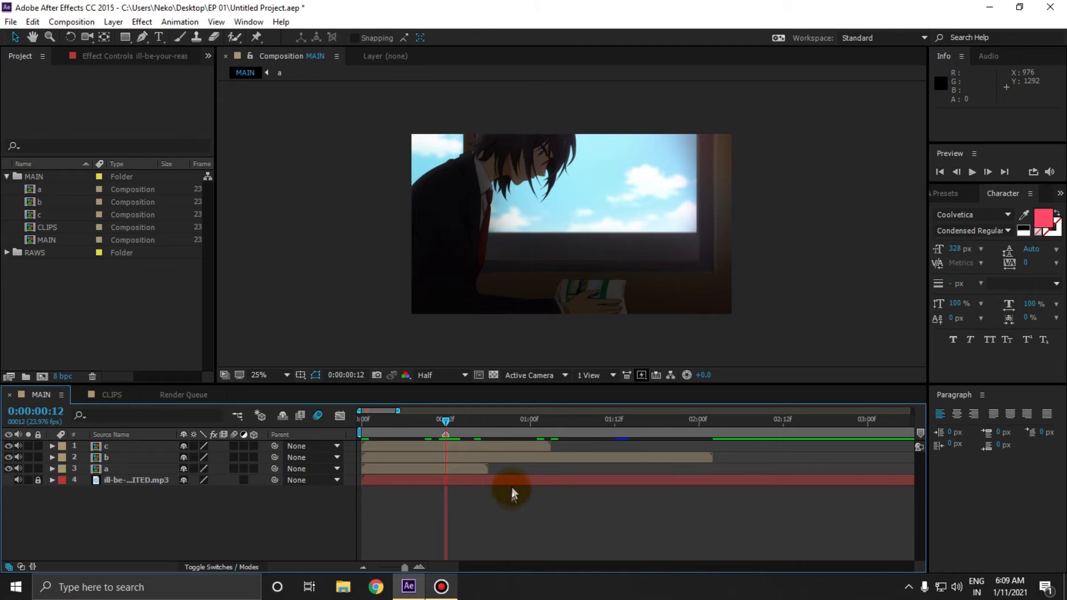
click(488, 483)
click(447, 537)
click(433, 476)
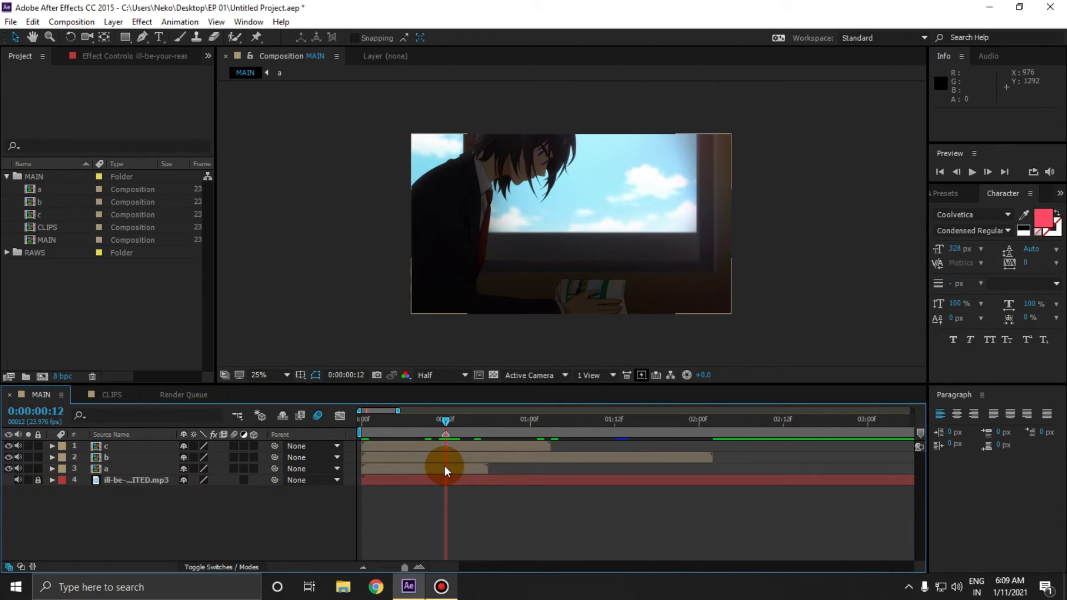
- Move layer a to start at the 0:00:00:12 marker and place layer b directly after it at 0:00:01:06
click(445, 468)
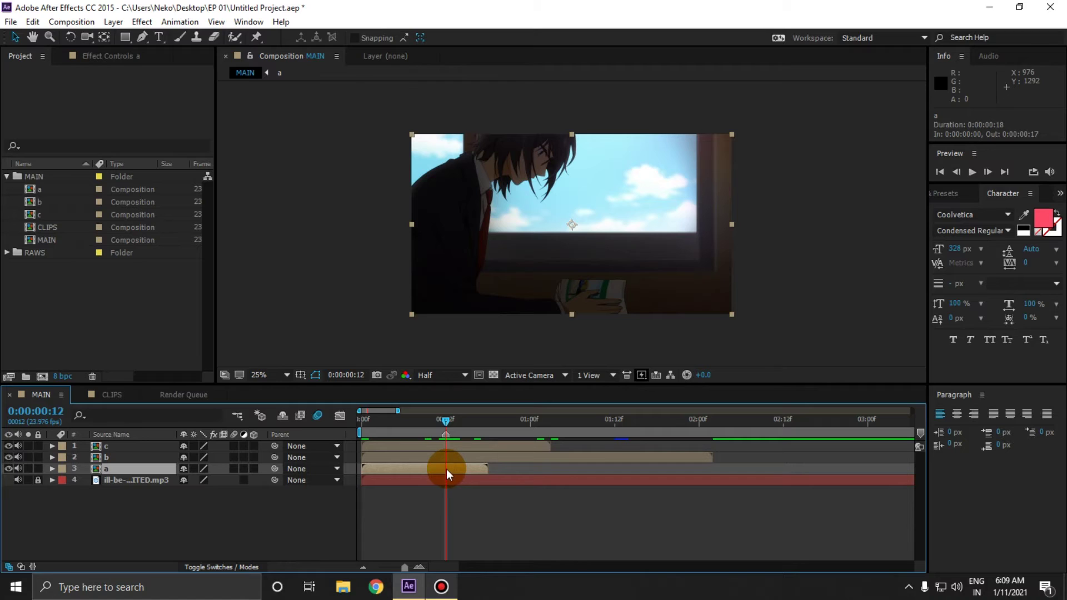
drag(411, 468, 701, 451)
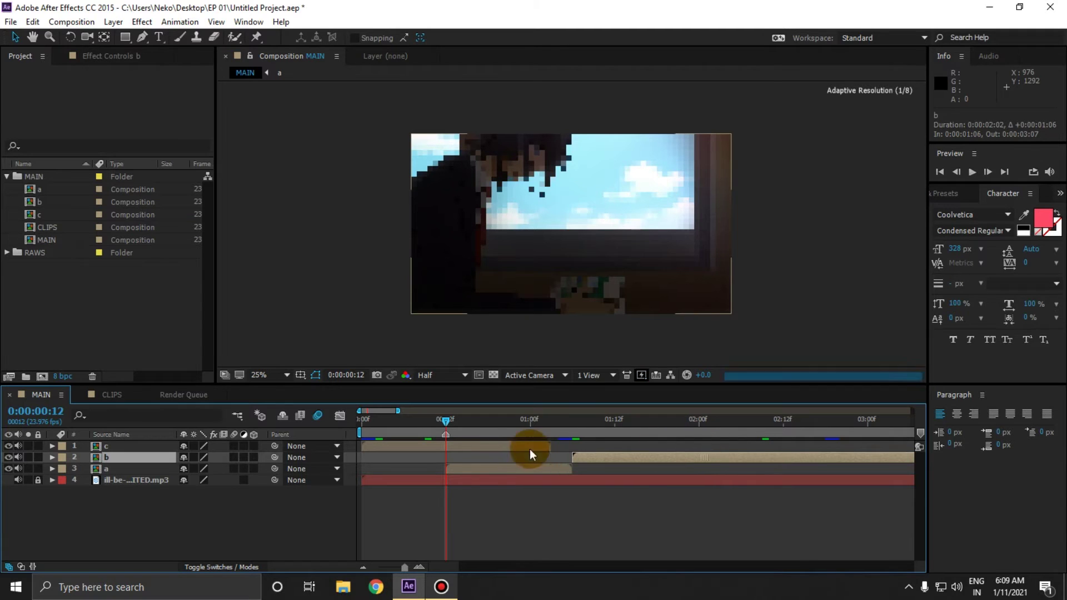
click(572, 421)
click(418, 566)
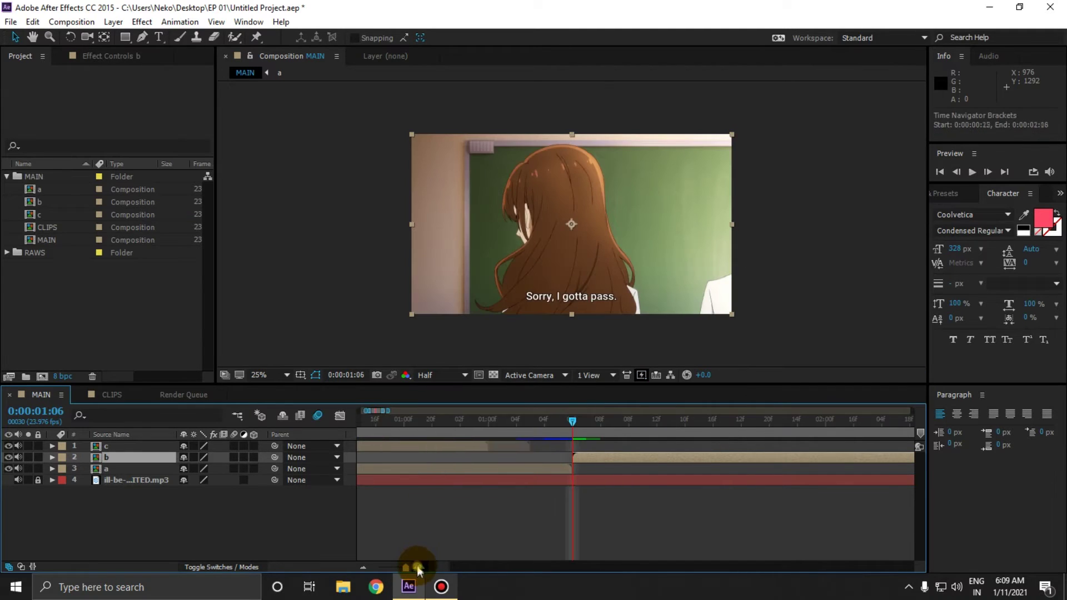
click(418, 567)
drag(513, 458, 488, 462)
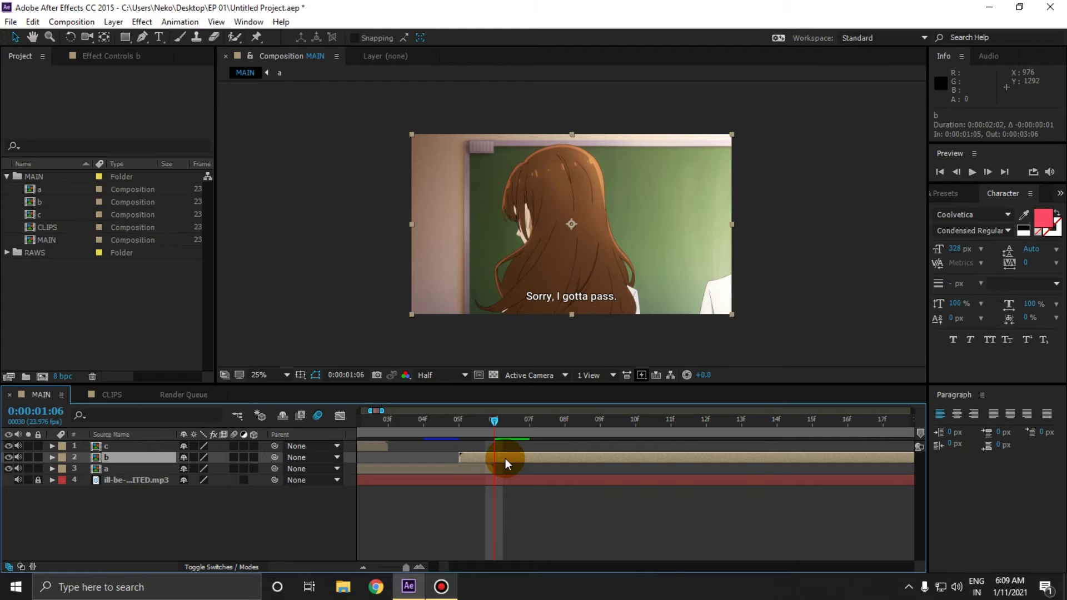
drag(505, 458, 525, 454)
click(536, 538)
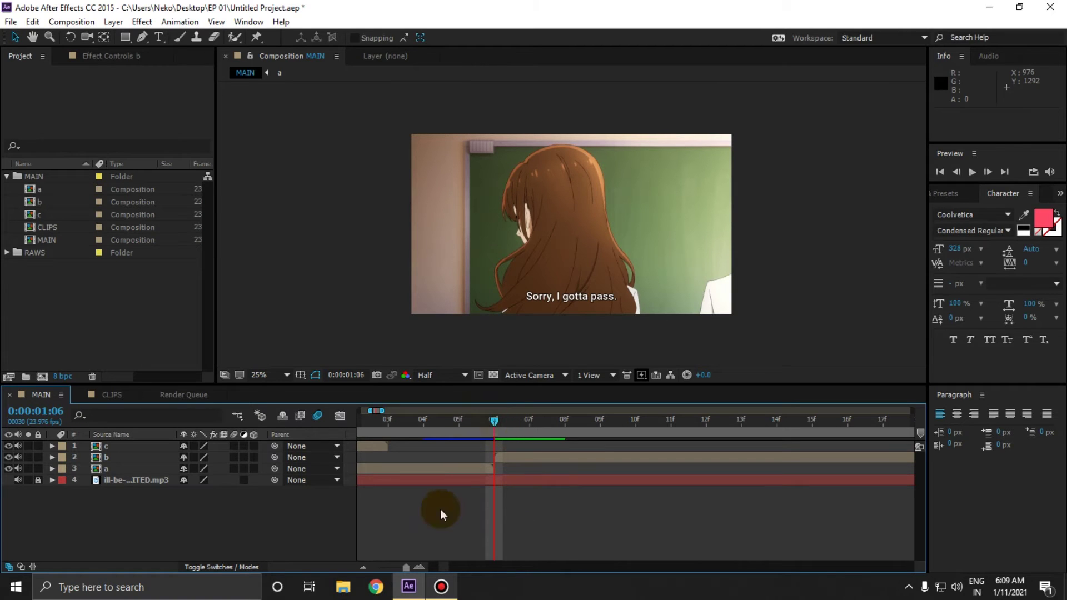
- Move layer c to start directly after layer b at 0:00:03:08 and scrub back through the assembled clips
click(364, 566)
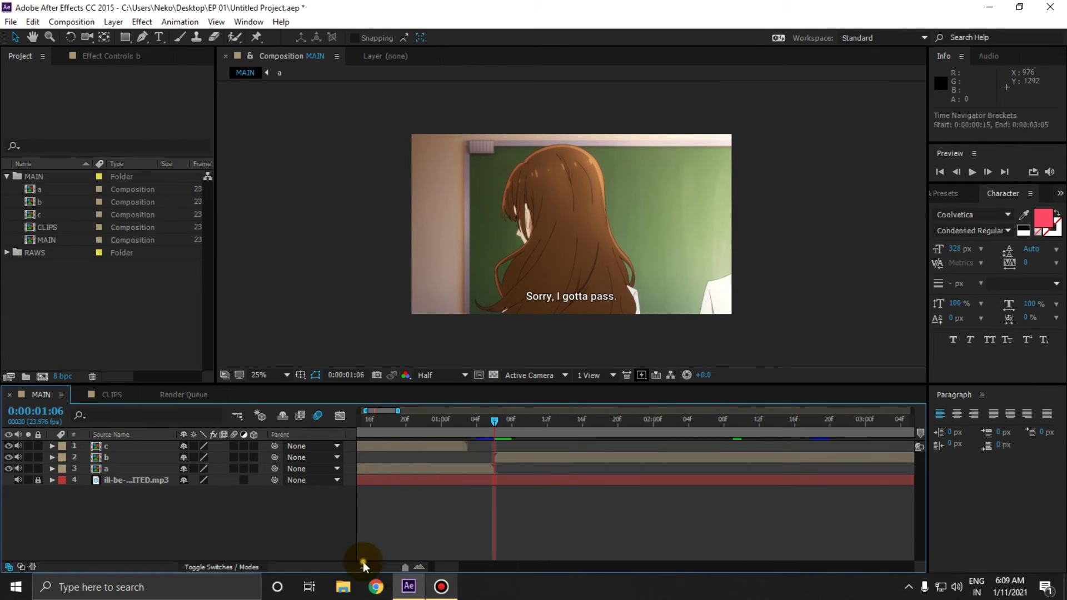
click(362, 561)
drag(379, 446, 469, 445)
click(470, 421)
click(418, 565)
drag(452, 444, 489, 449)
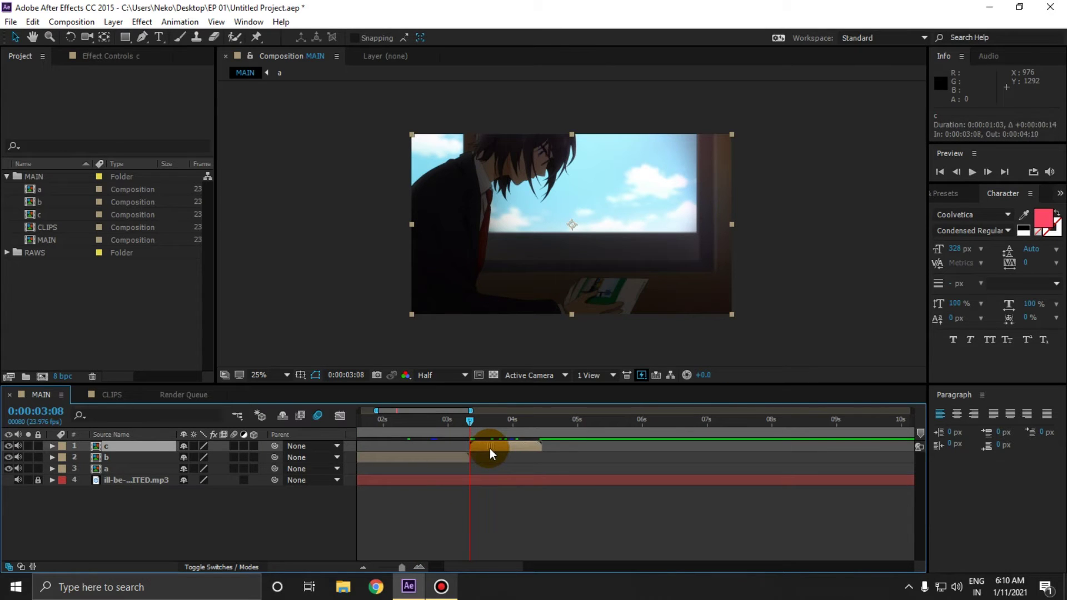
click(489, 517)
drag(469, 421, 418, 471)
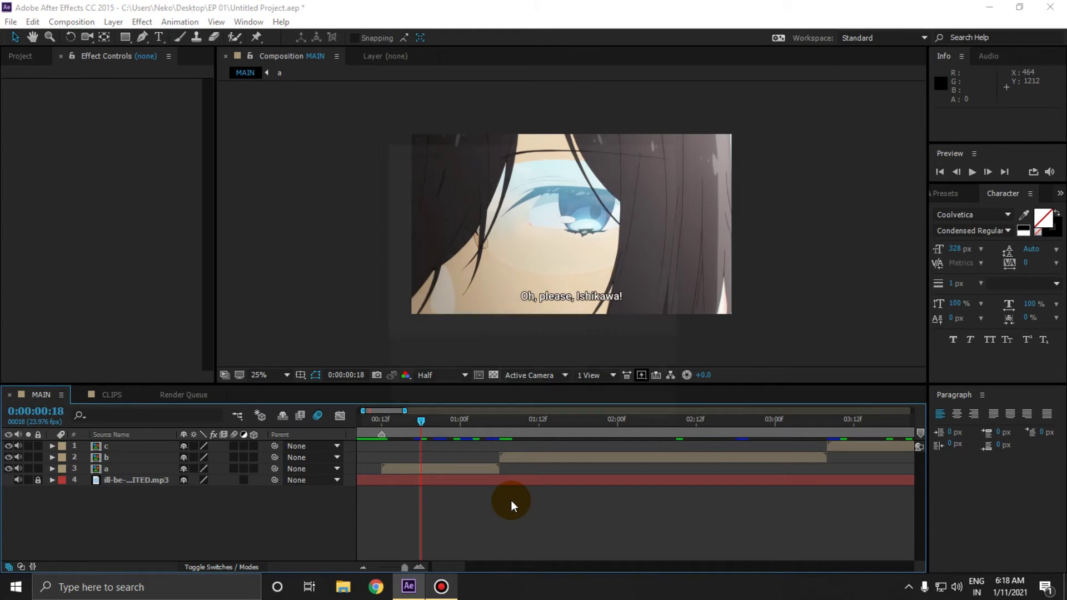
- Create a black 1920 x 1080 px solid above the clip layers and bring up the effects and presets list
key(ctrl+y)
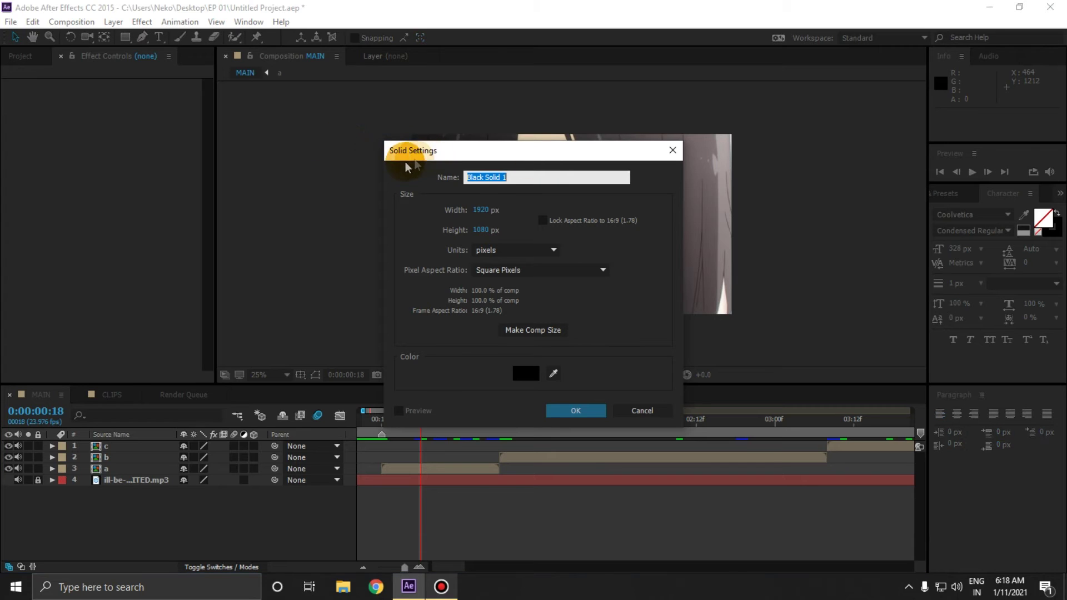
click(572, 410)
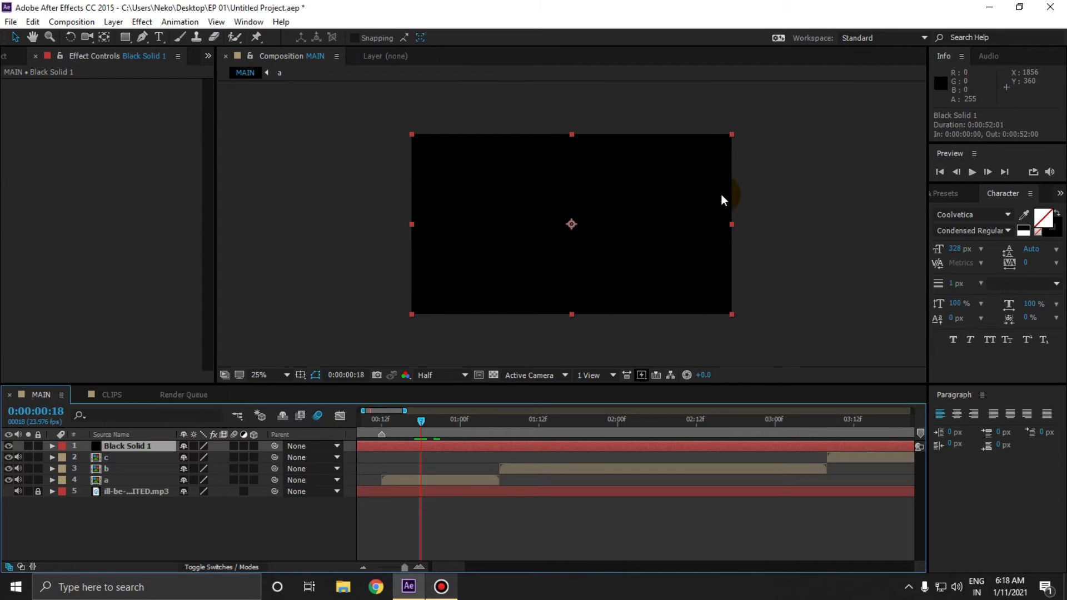
click(1060, 194)
click(1039, 223)
click(979, 210)
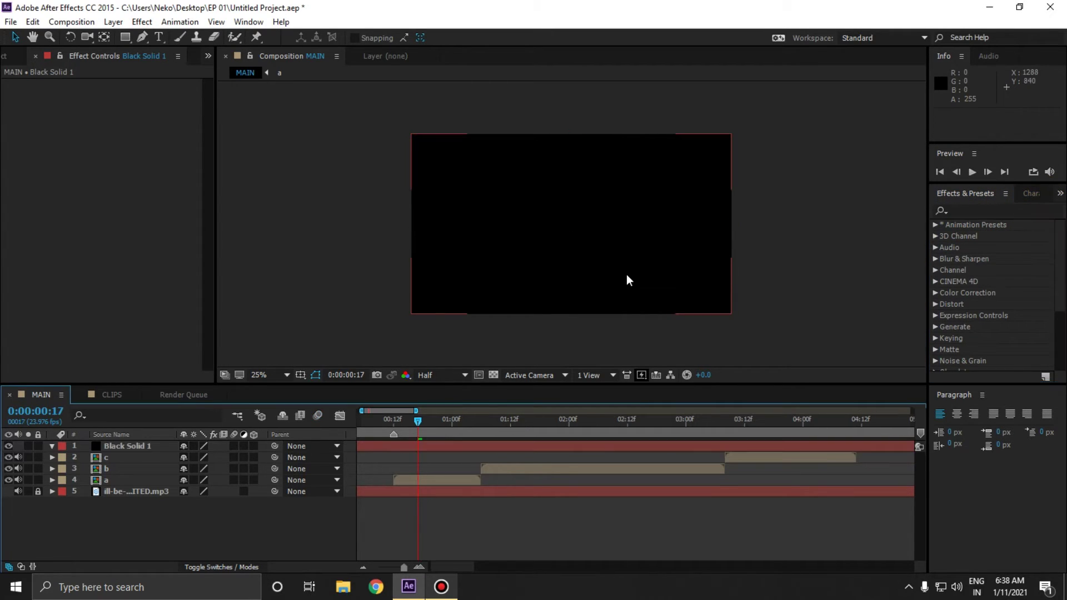
- Apply the CC Jaws effect to the black solid layer
click(597, 445)
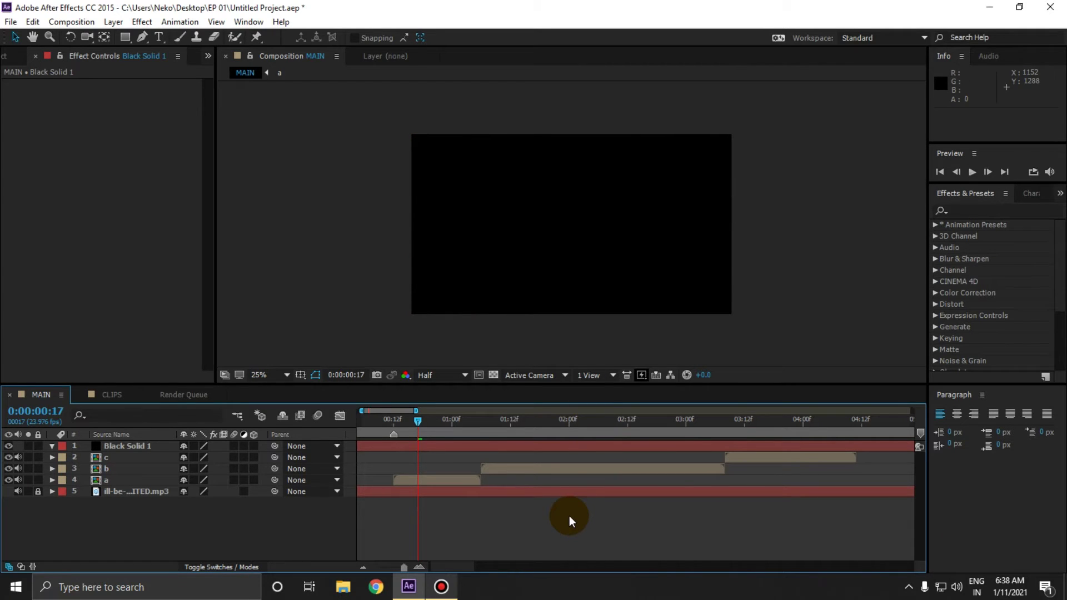
click(453, 446)
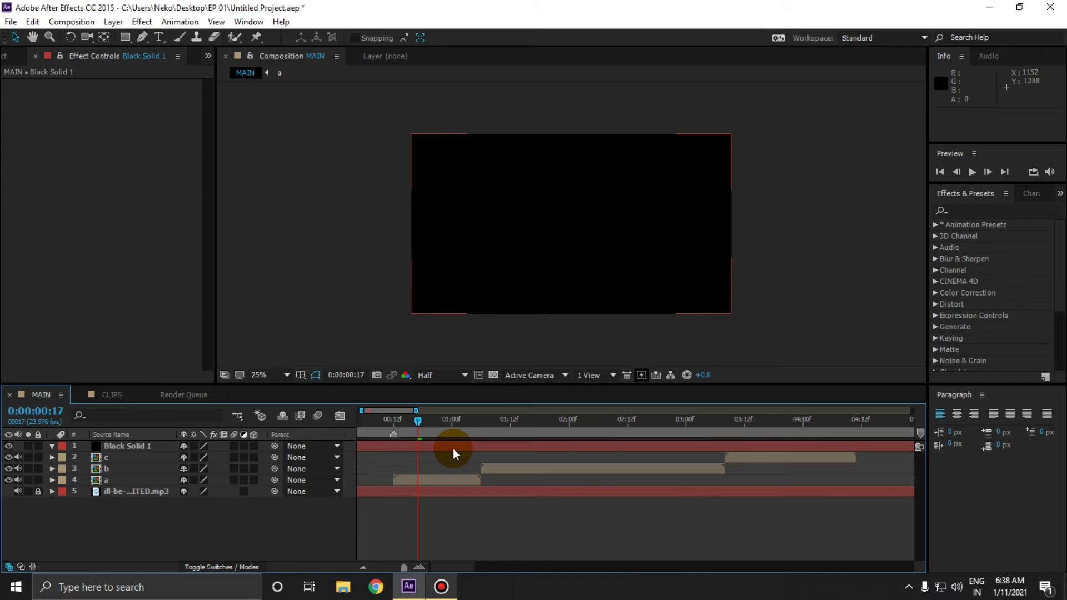
click(452, 448)
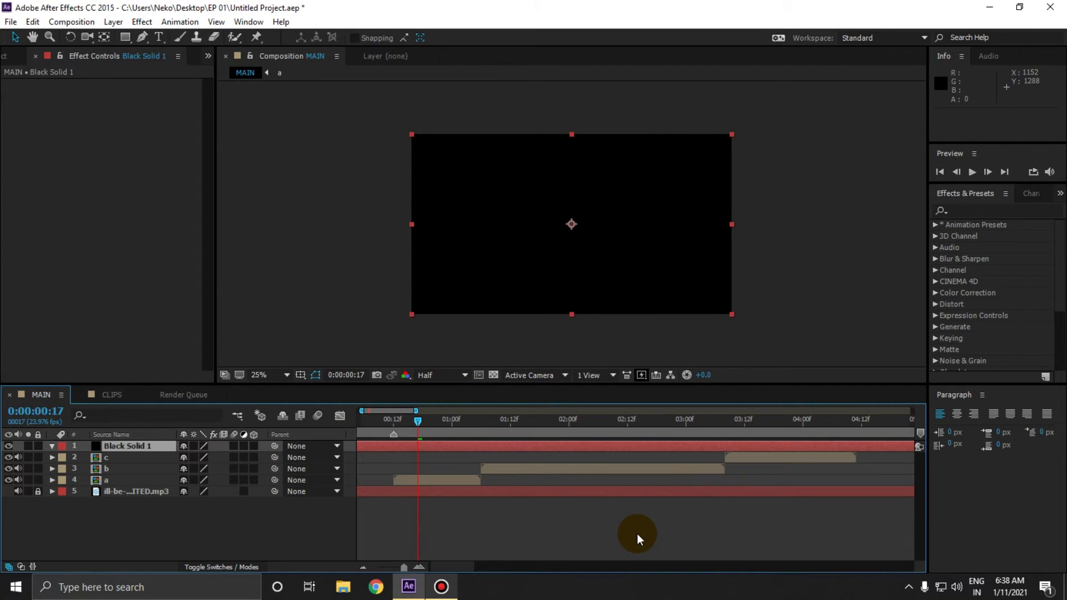
key(ctrl+space)
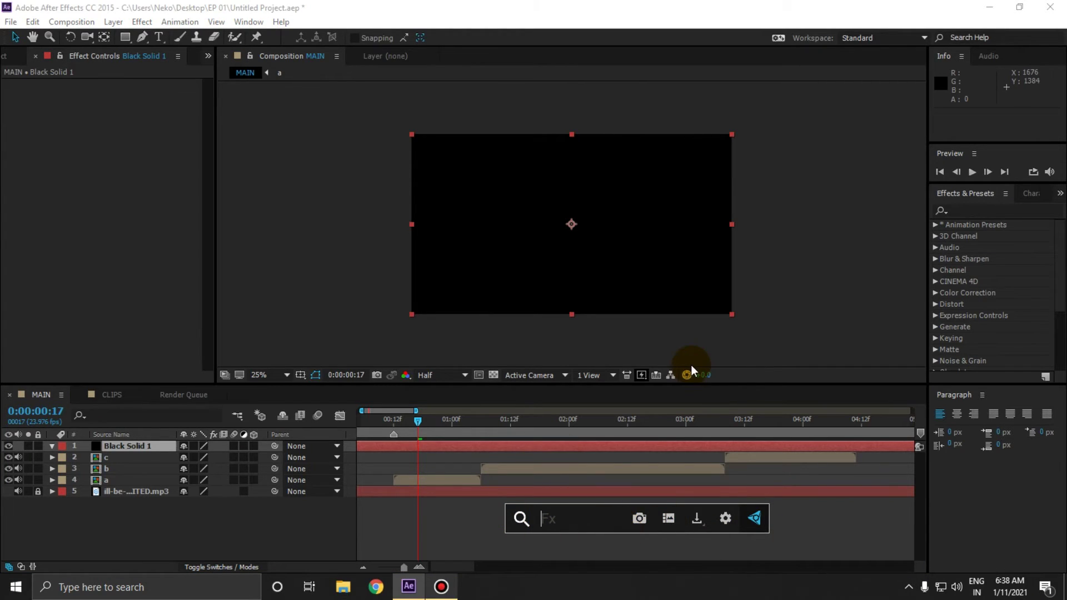
text(cc jaws)
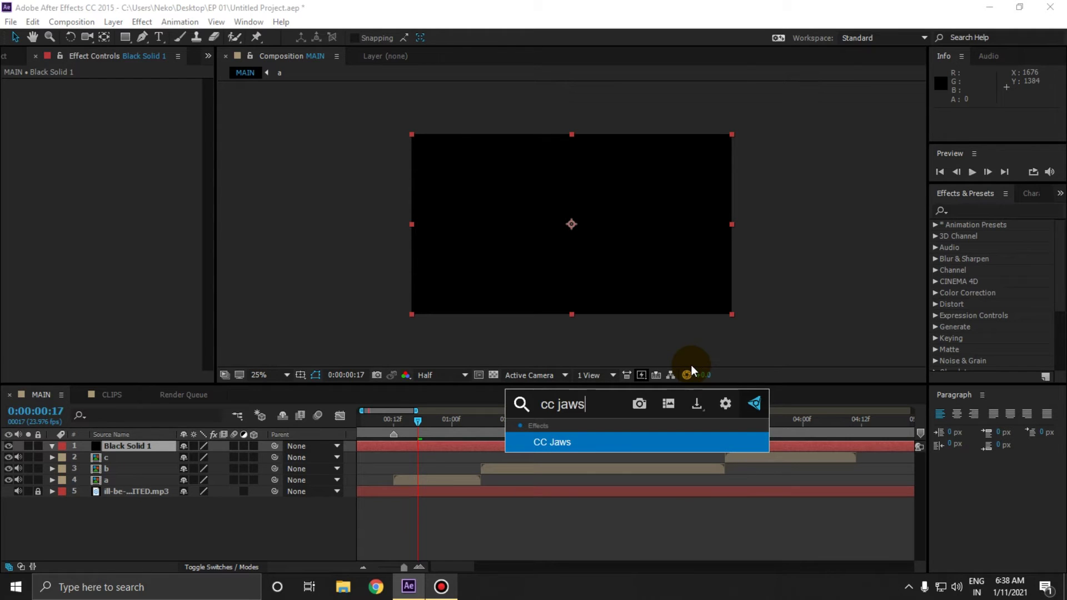
key(Return)
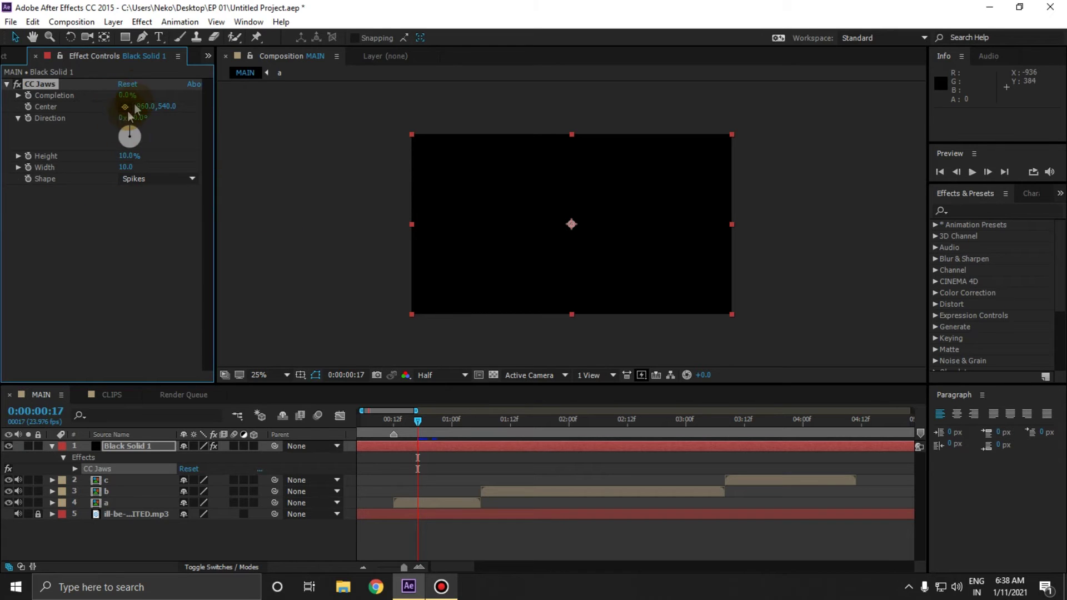
- Set CC Jaws Completion to 57% and Height to 0% for straight letterbox bars, and go to the marker at 0:00:00:12
drag(120, 95, 159, 99)
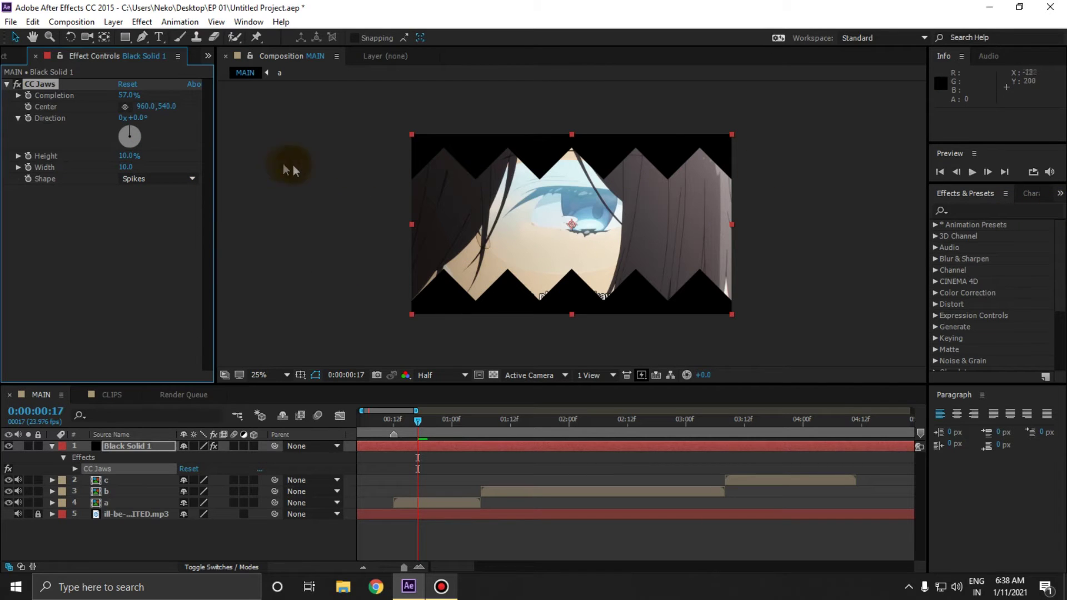
drag(128, 154, 11, 189)
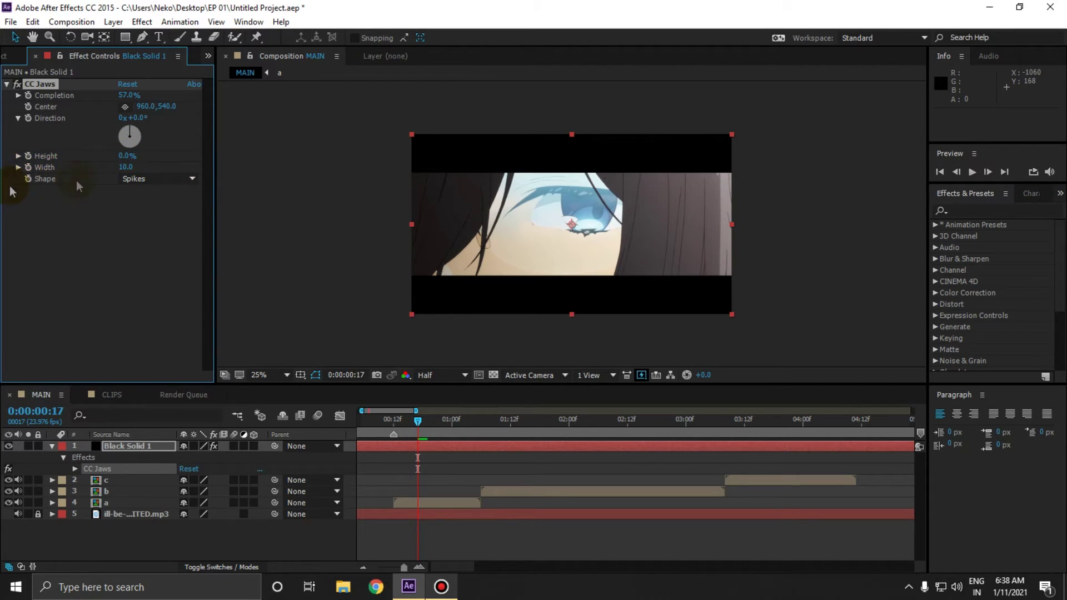
click(395, 420)
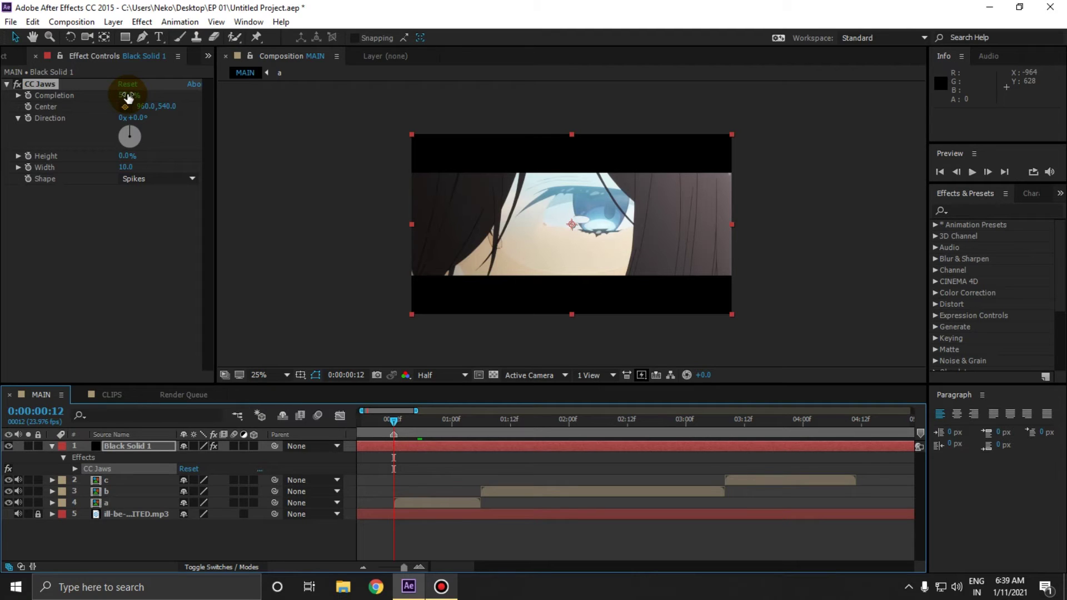
- Set the CC Jaws Completion to 70% on the black solid
drag(124, 95, 148, 104)
click(104, 285)
- Keyframe the CC Jaws Completion at 83% at the start of layer c, 0:00:03:08
click(362, 564)
click(361, 564)
click(362, 564)
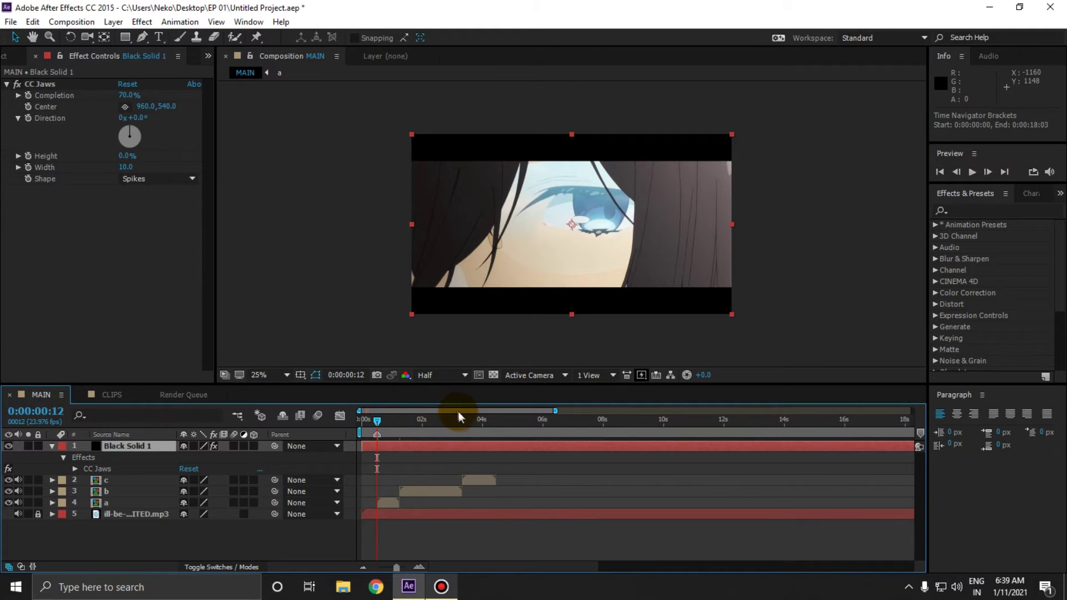
click(464, 425)
click(420, 567)
click(420, 567)
click(420, 566)
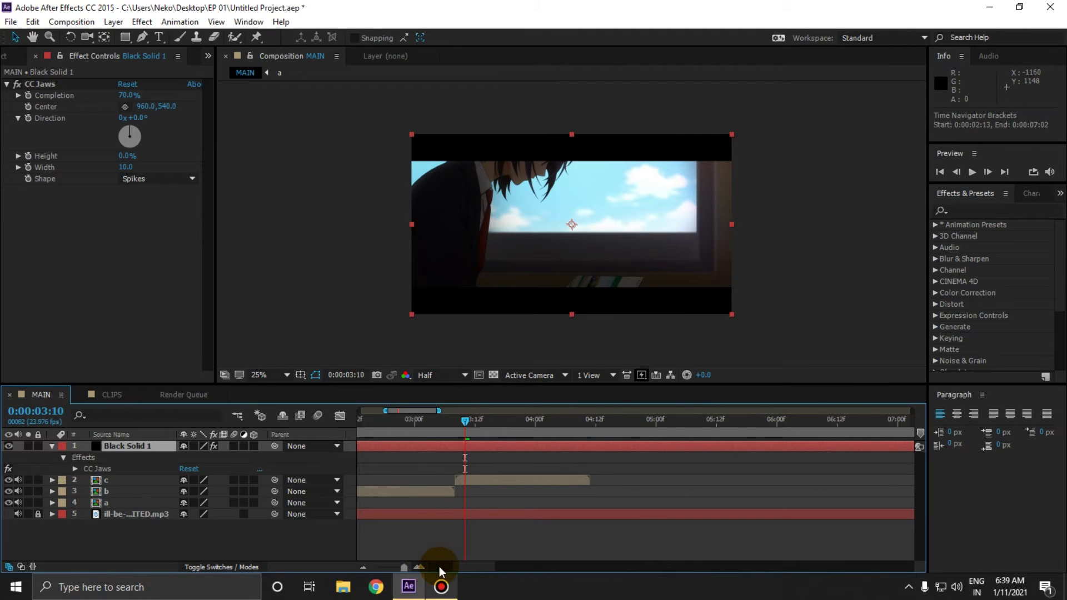
drag(467, 567, 461, 568)
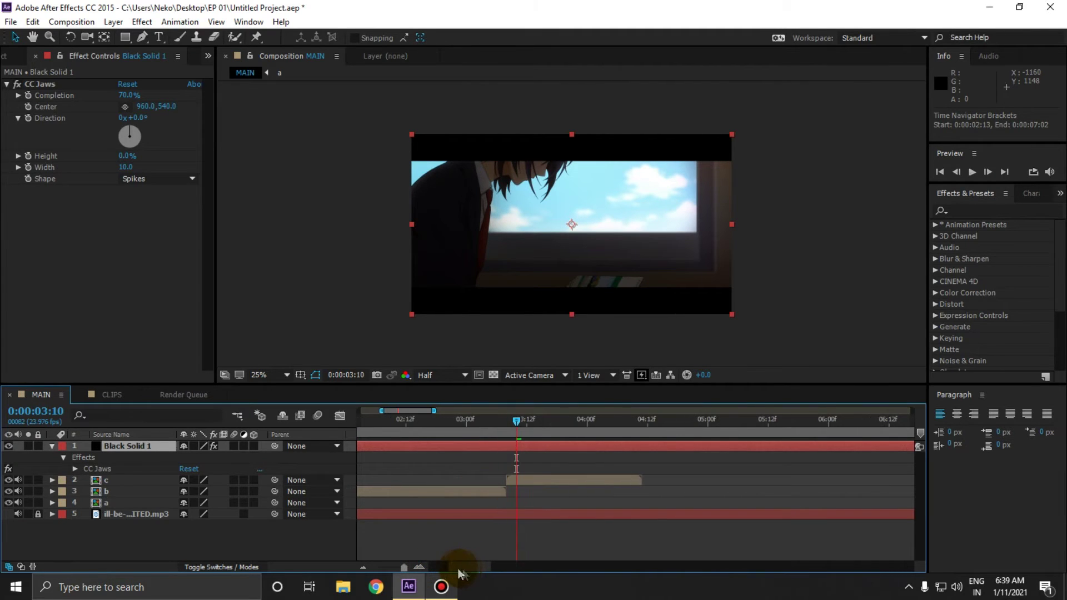
click(419, 566)
click(503, 422)
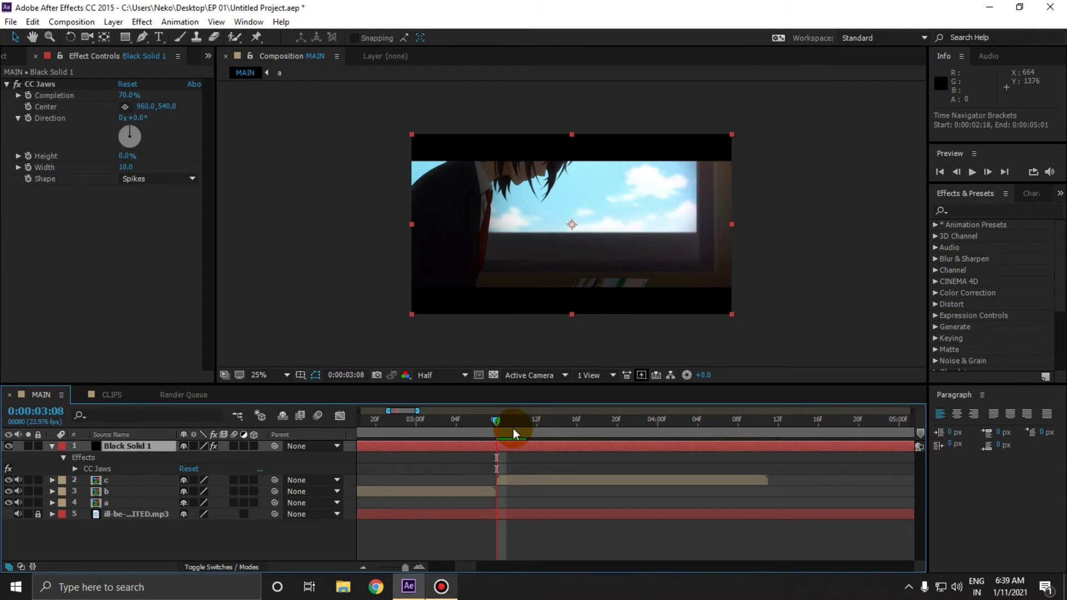
drag(124, 93, 135, 96)
click(597, 147)
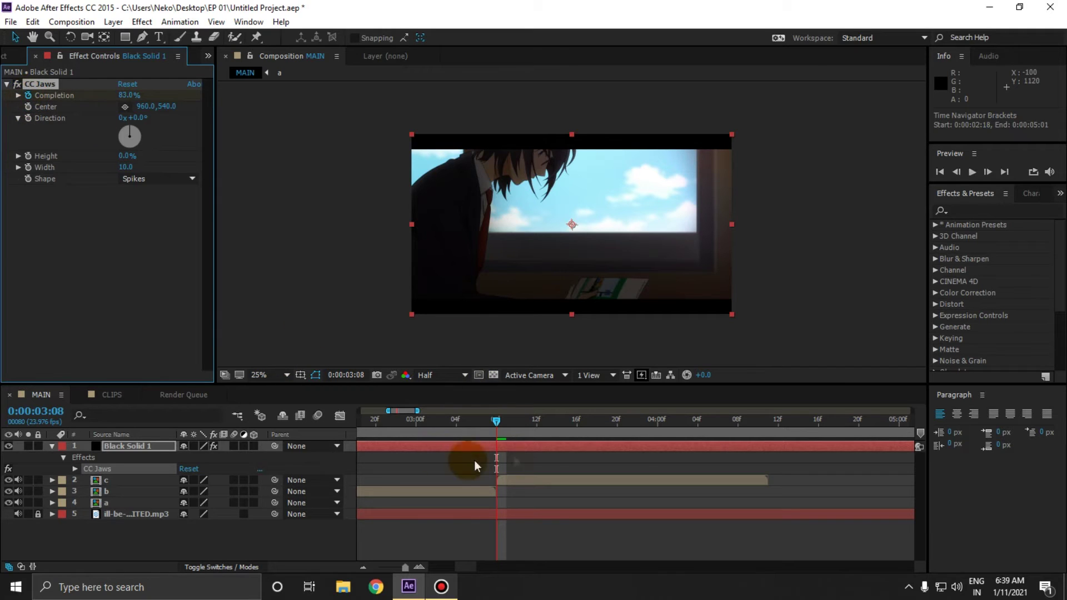
- Add a CC Jaws Completion keyframe of 0% at the marker at 0:00:00:12
click(365, 565)
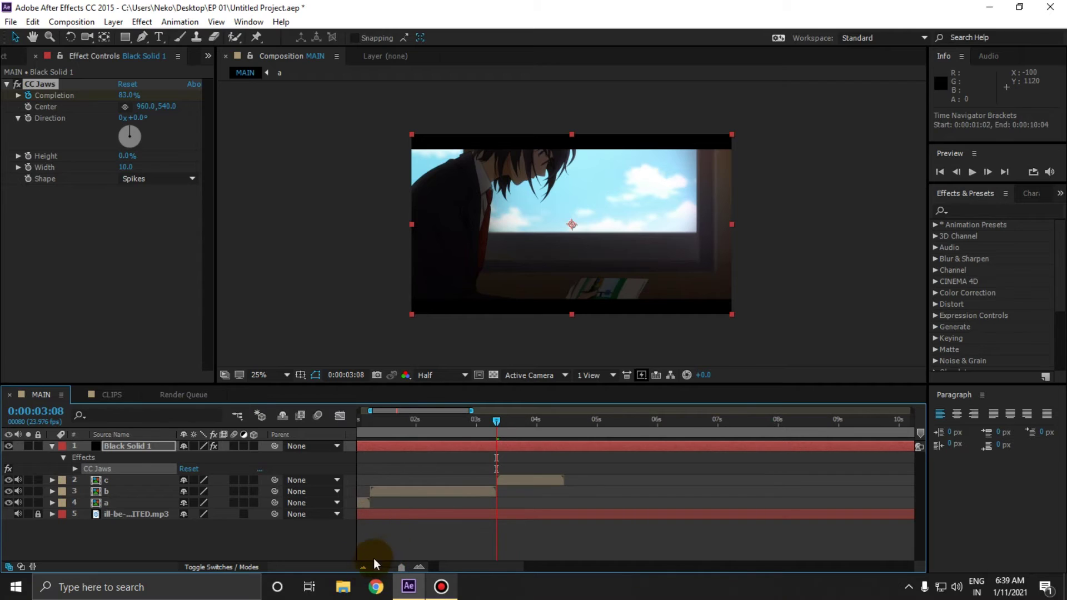
click(364, 566)
click(367, 422)
click(419, 567)
click(419, 567)
click(418, 566)
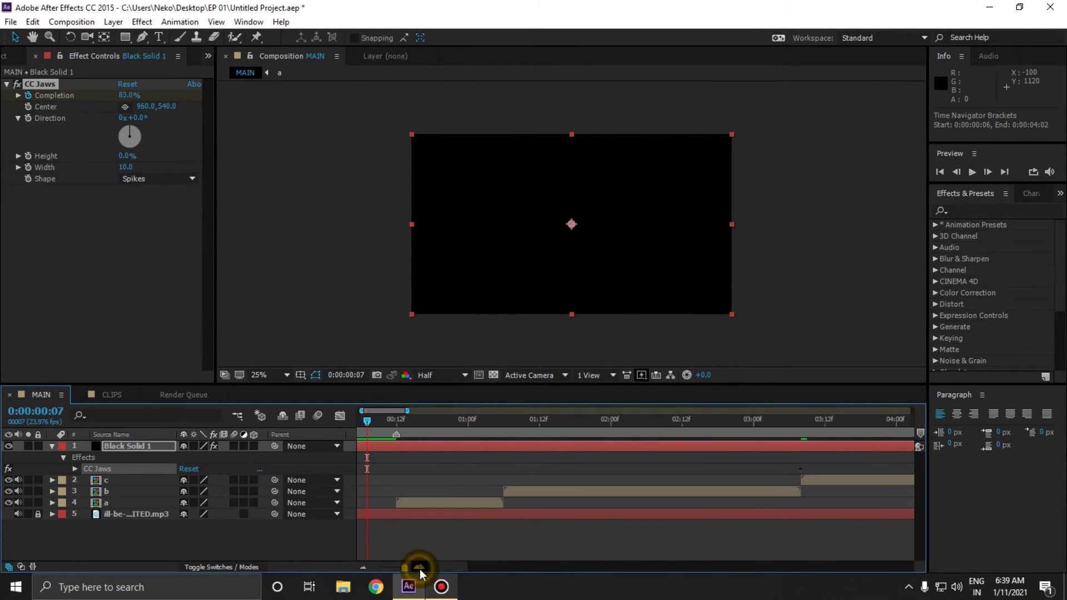
click(420, 566)
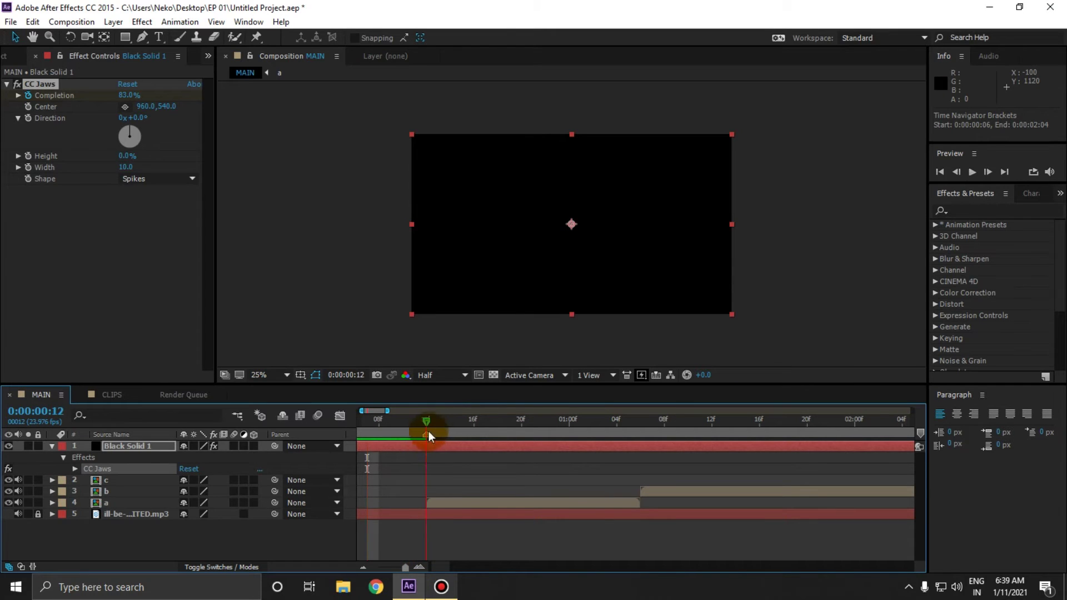
drag(124, 99, 22, 95)
click(433, 550)
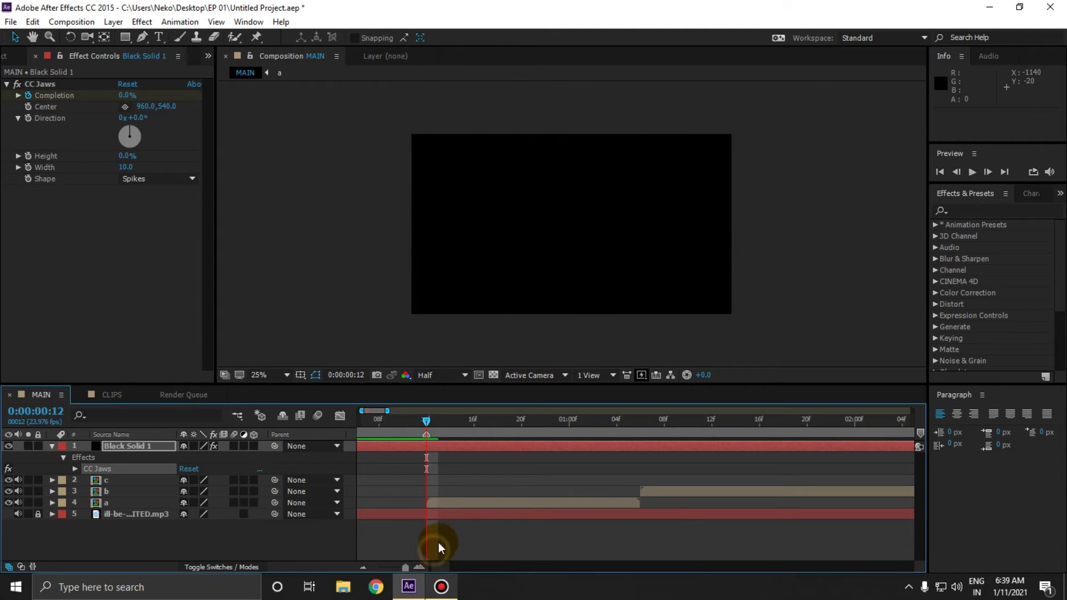
- Set the work area from 0:00:00:11 to 0:00:03:12, preview the bar animation and go back to 0:00:00:12
click(363, 567)
click(363, 566)
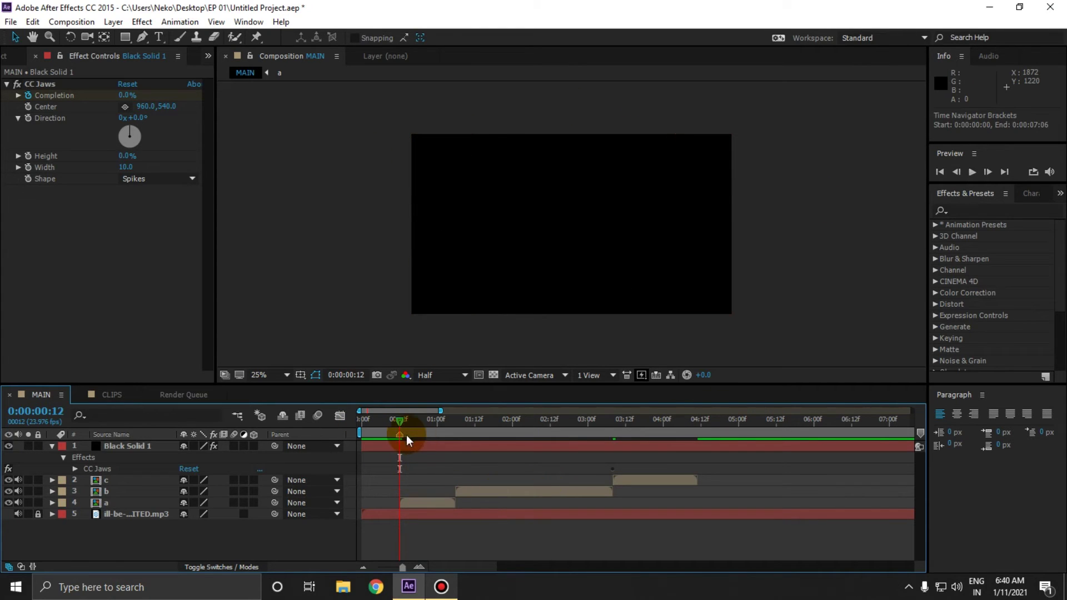
drag(400, 420, 345, 452)
click(418, 566)
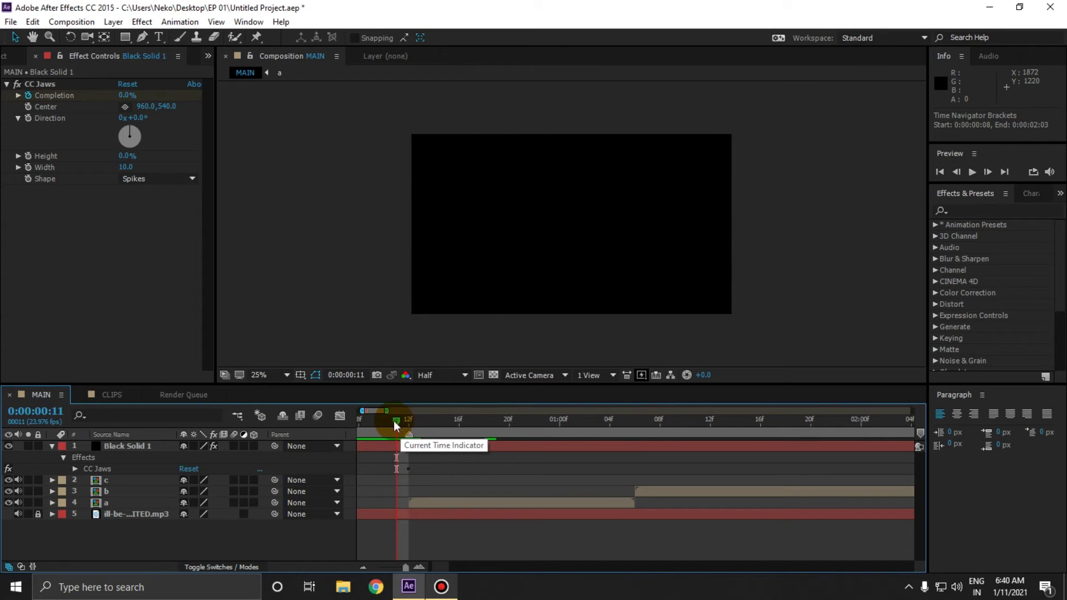
key(b)
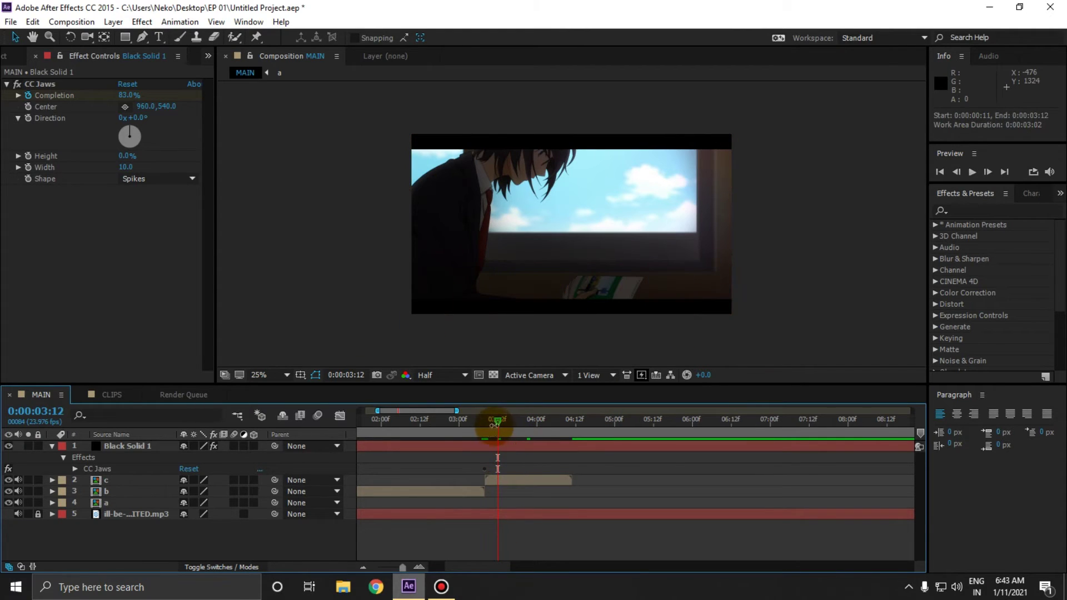
key(n)
key(space)
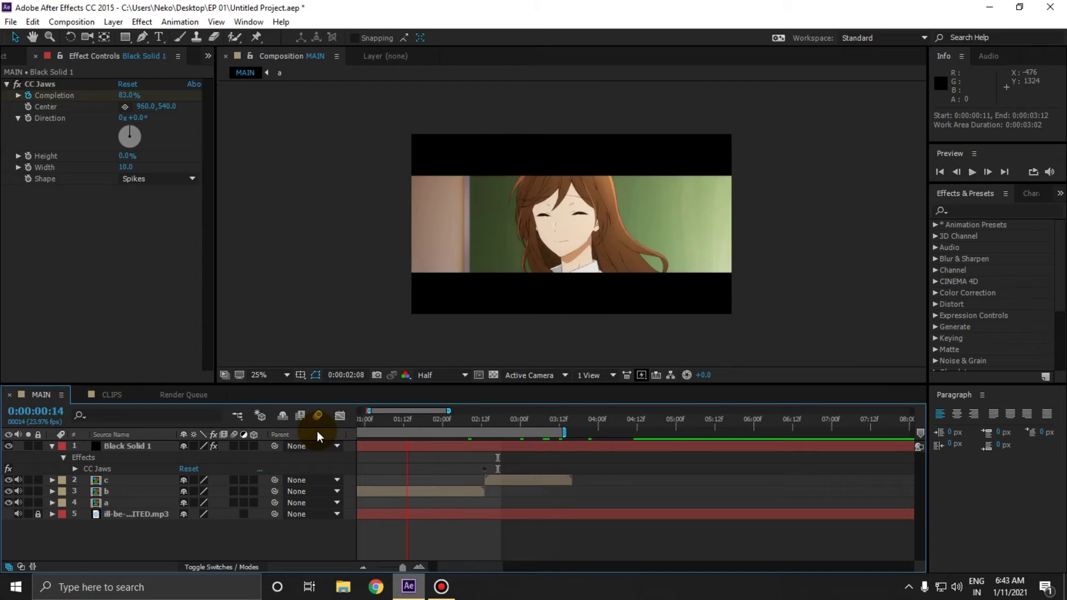
drag(317, 431, 400, 443)
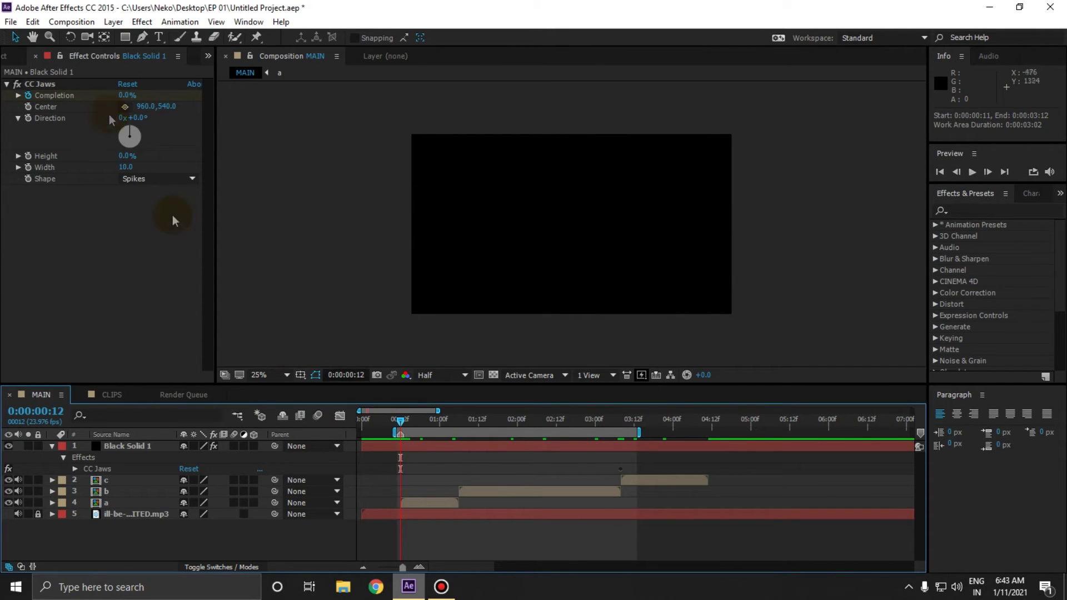
- Check the Previews preferences, keeping Mute Audio When Preview Is Not Real-time off
click(42, 25)
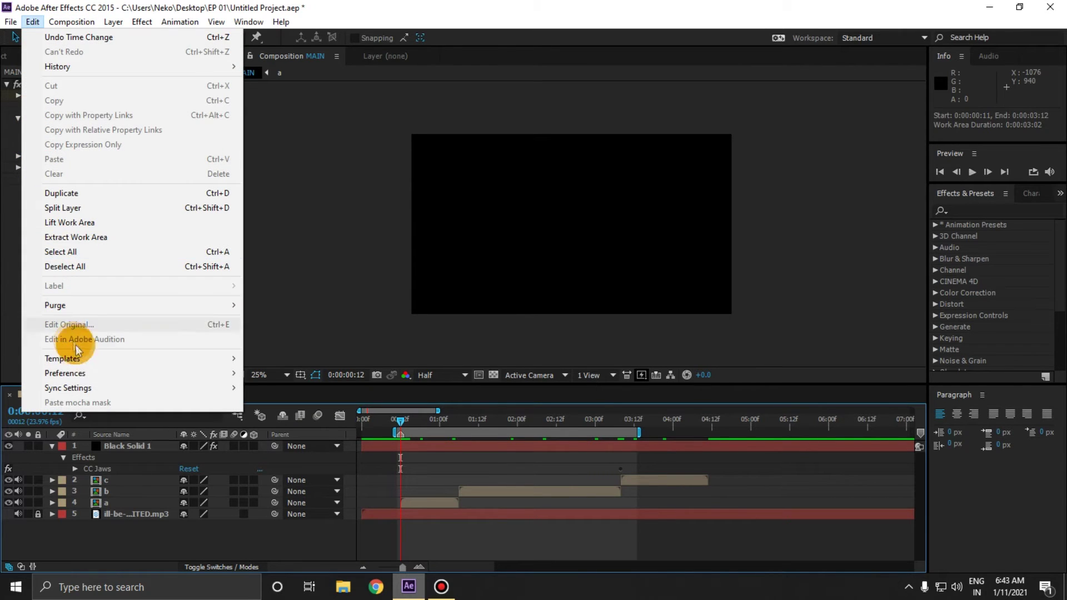
mouse_move(81, 370)
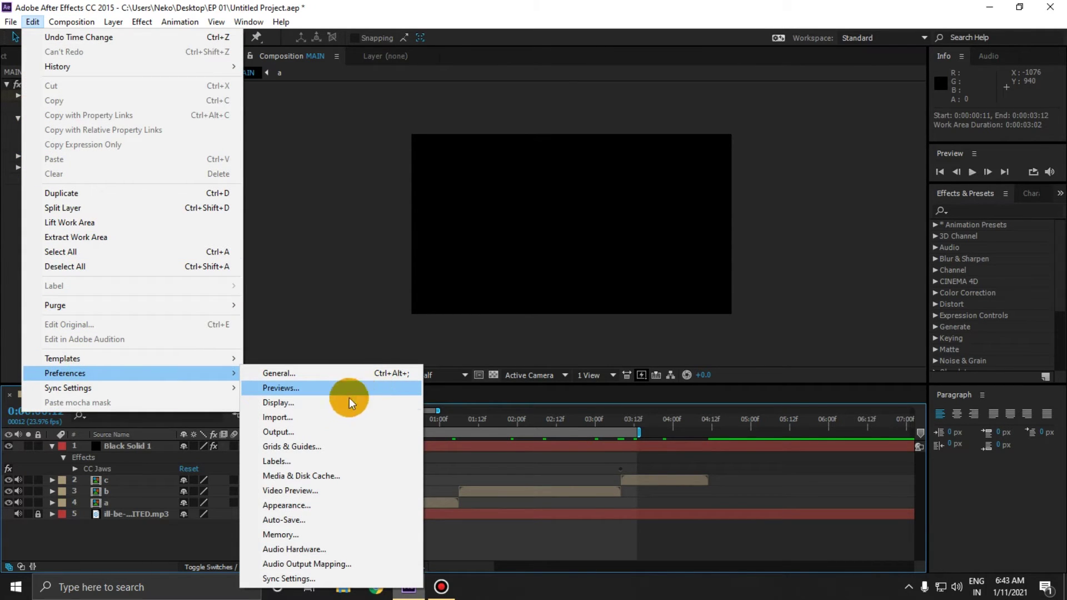
click(341, 391)
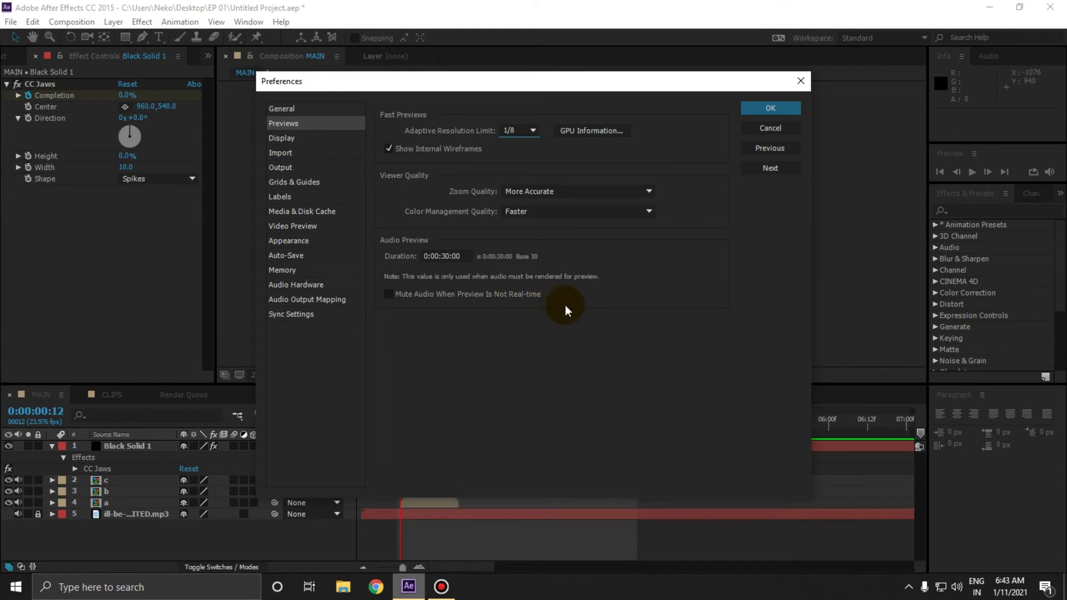
click(768, 109)
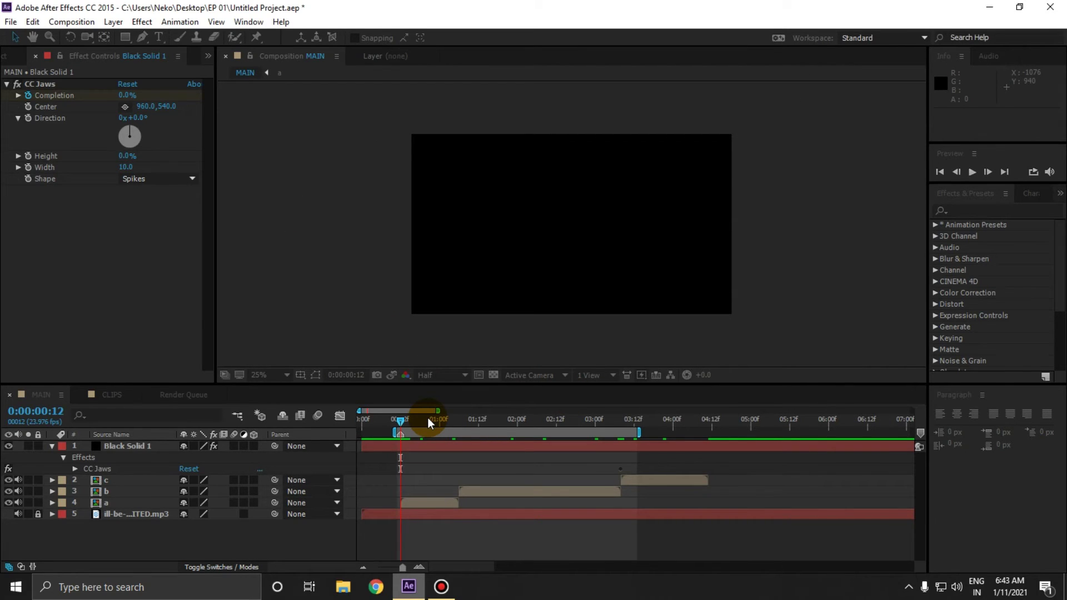
- Play back the work area to review the letterbox bars opening over the clips
key(space)
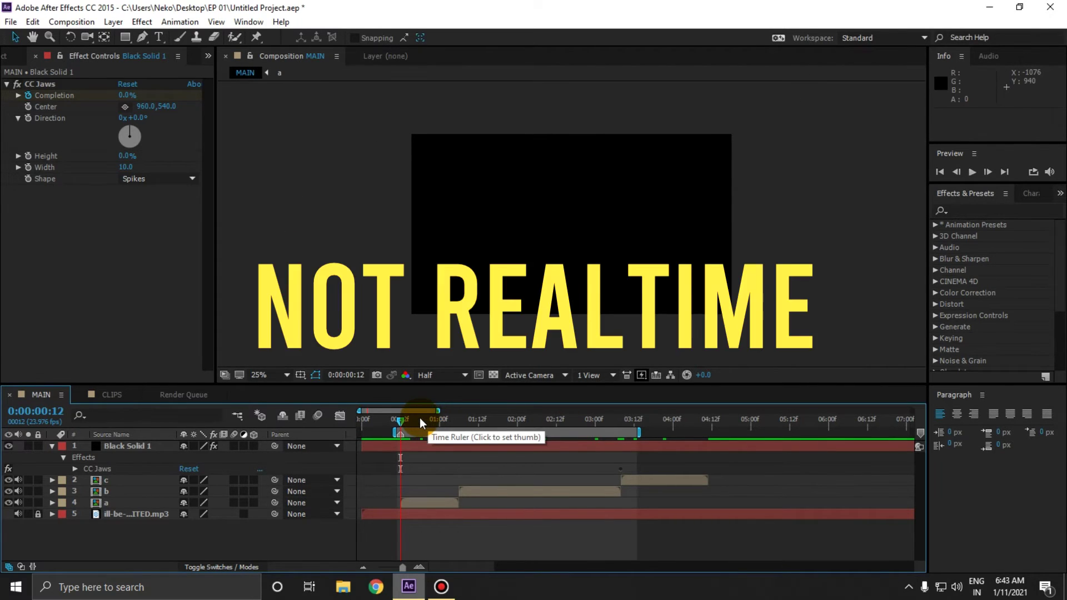
click(970, 171)
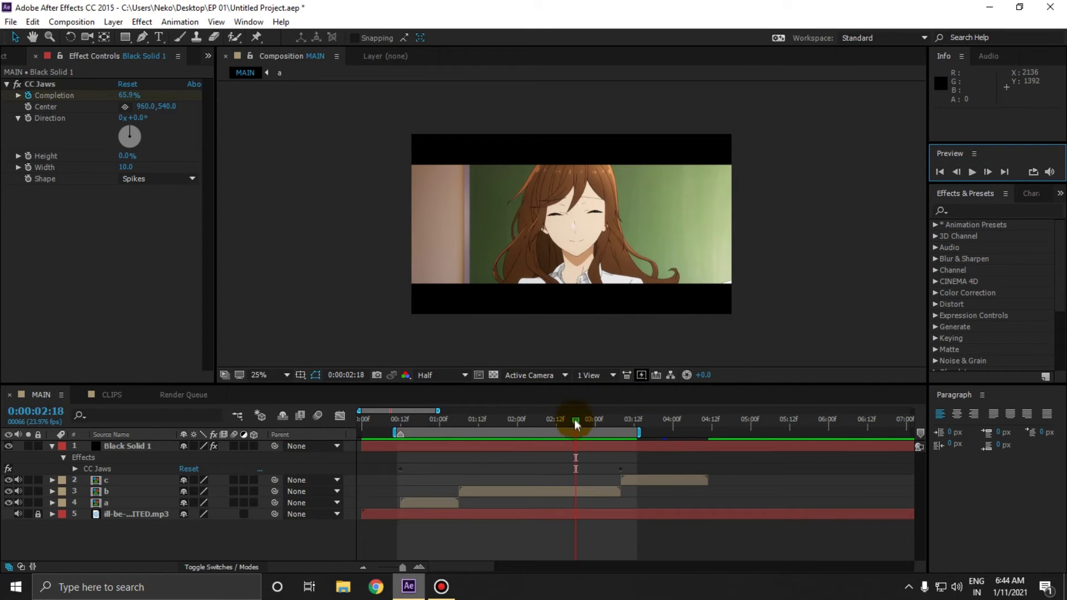
click(445, 422)
key(space)
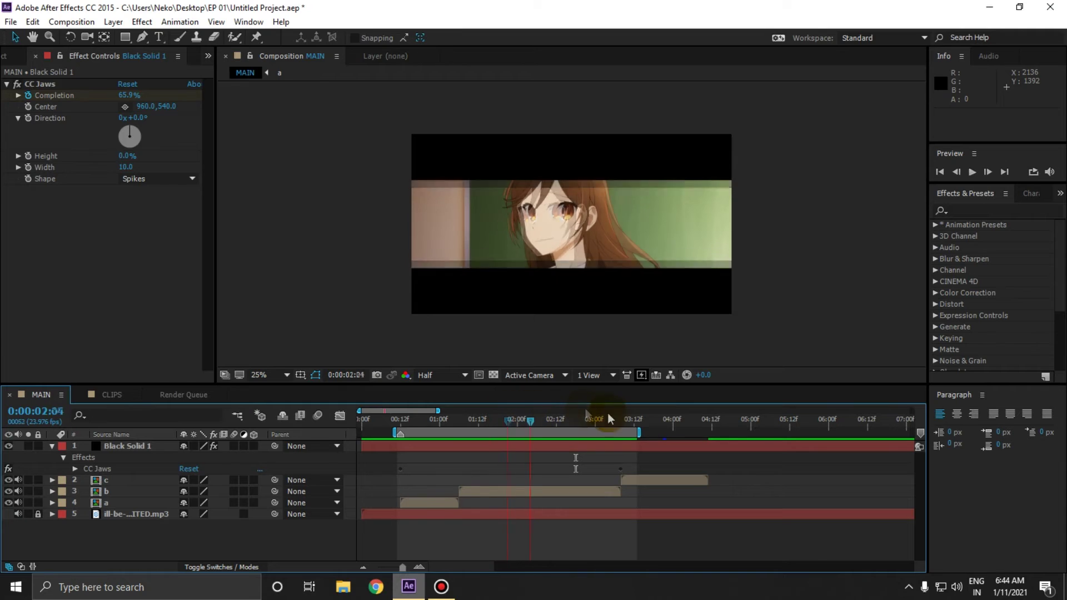
- Change the CC Jaws Completion keyframe at 0:00:03:08 to 74%
drag(599, 421, 621, 426)
click(629, 442)
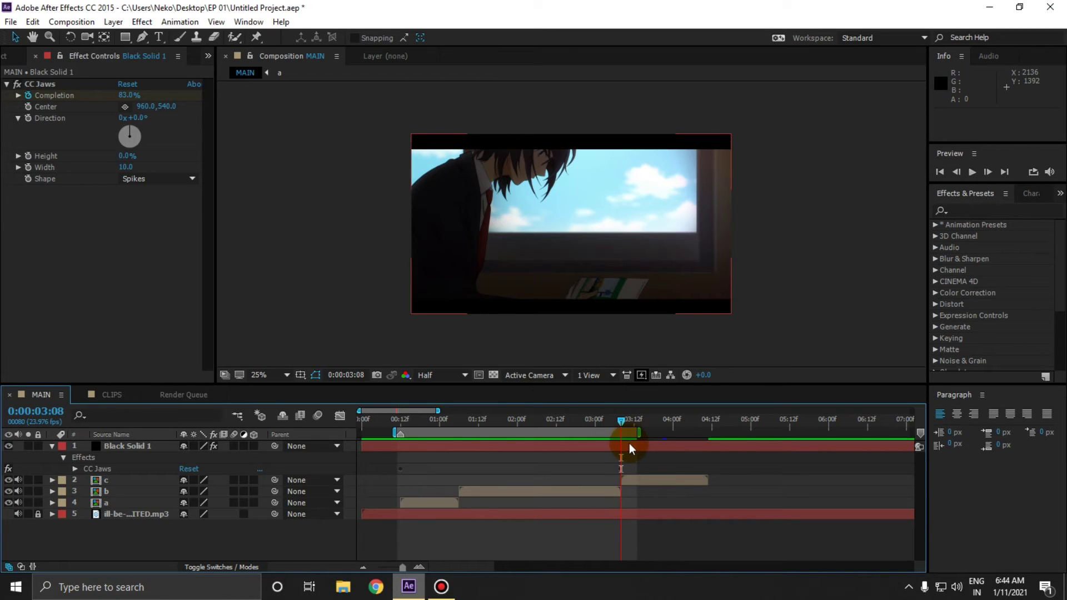
click(126, 97)
drag(123, 104, 126, 104)
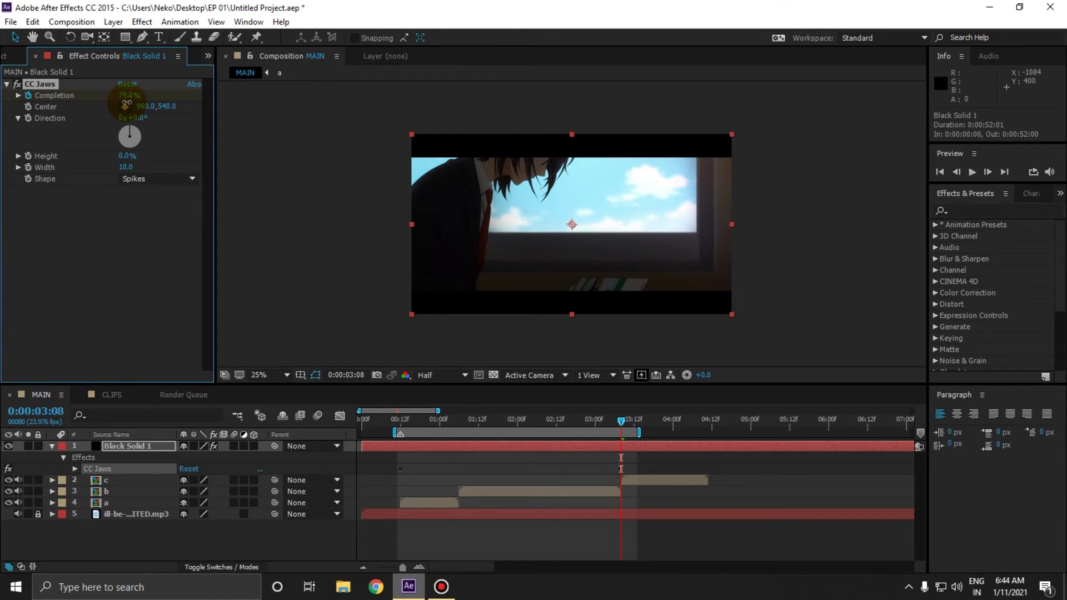
click(633, 462)
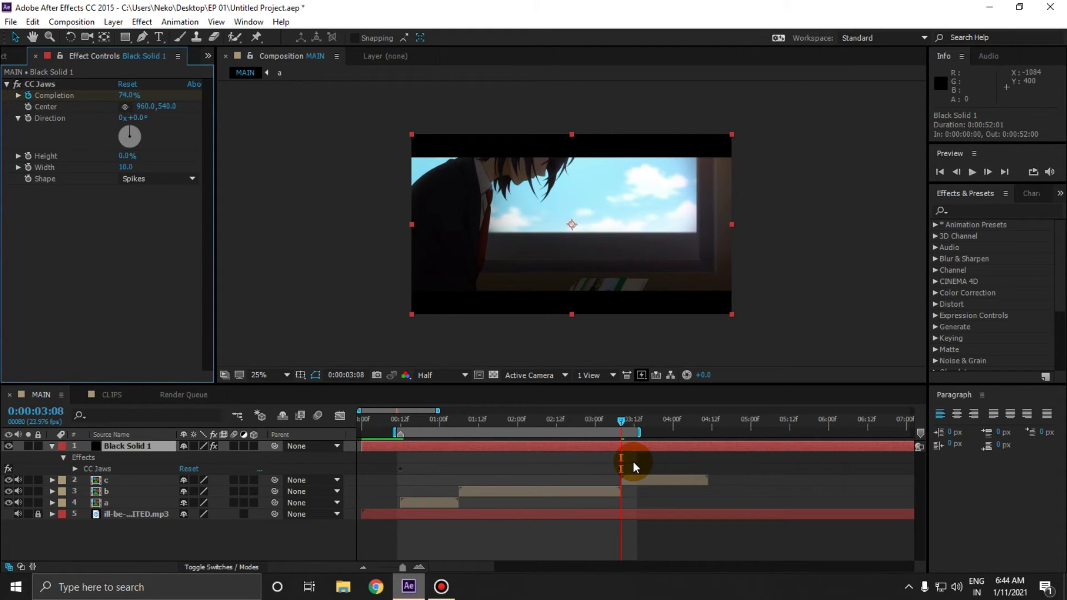
- Reveal the black solid's Completion keyframes, apply Easy Ease to both and show them in the Graph Editor
key(u)
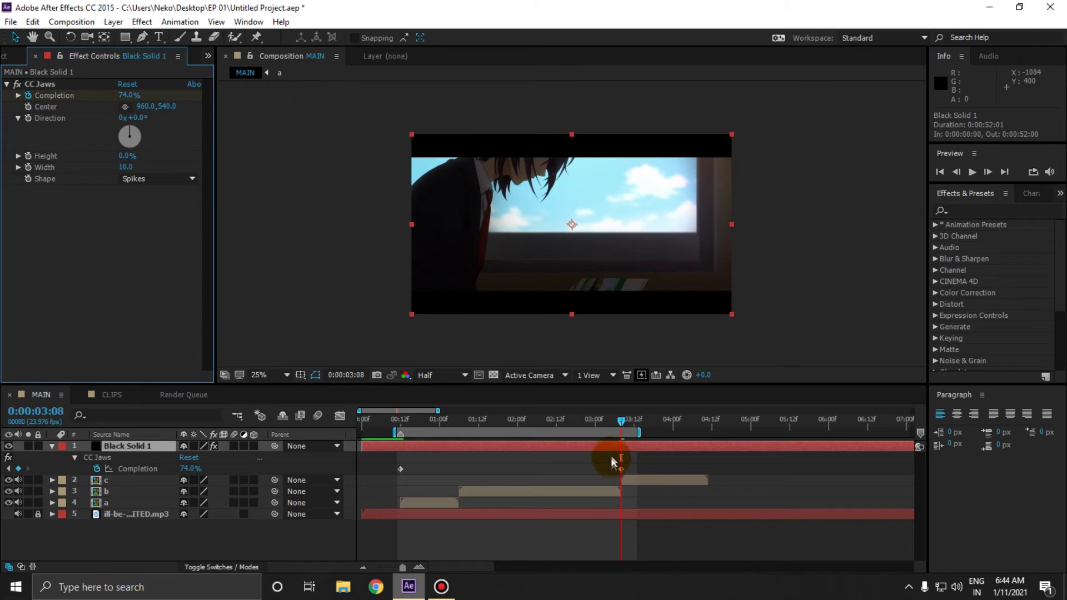
drag(672, 468, 392, 467)
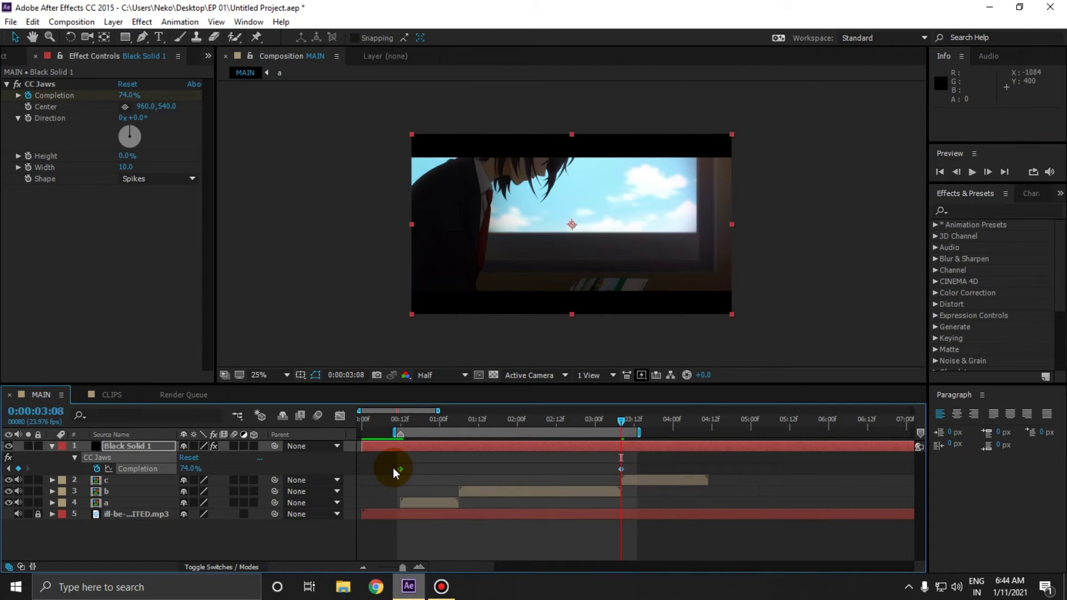
click(339, 416)
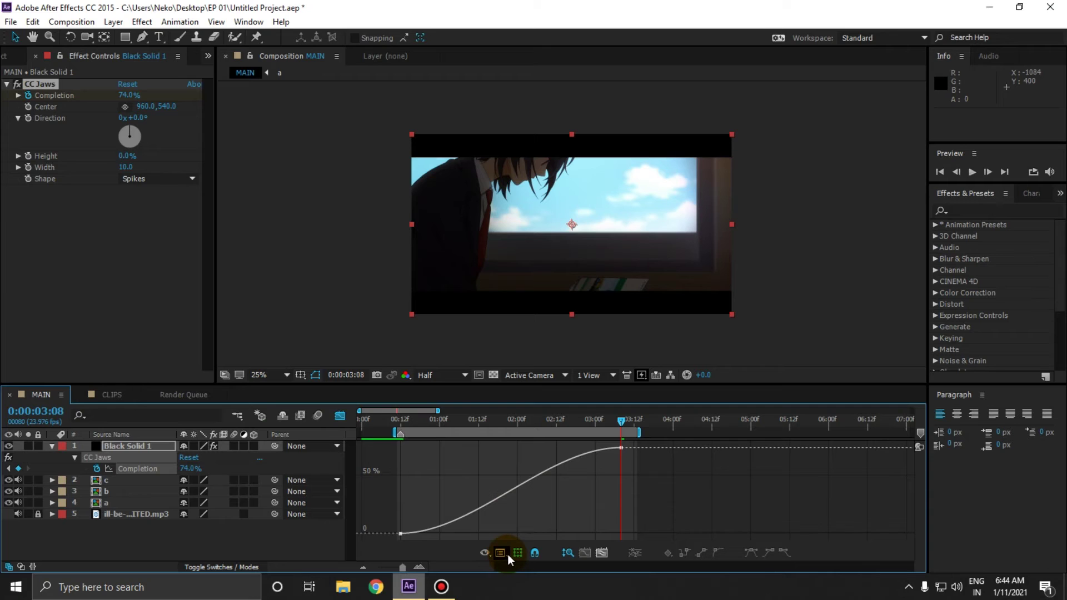
- Keep Edit Value Graph as the graph type and pull the first Completion keyframe's handle up nearly vertical for a fast start
click(502, 554)
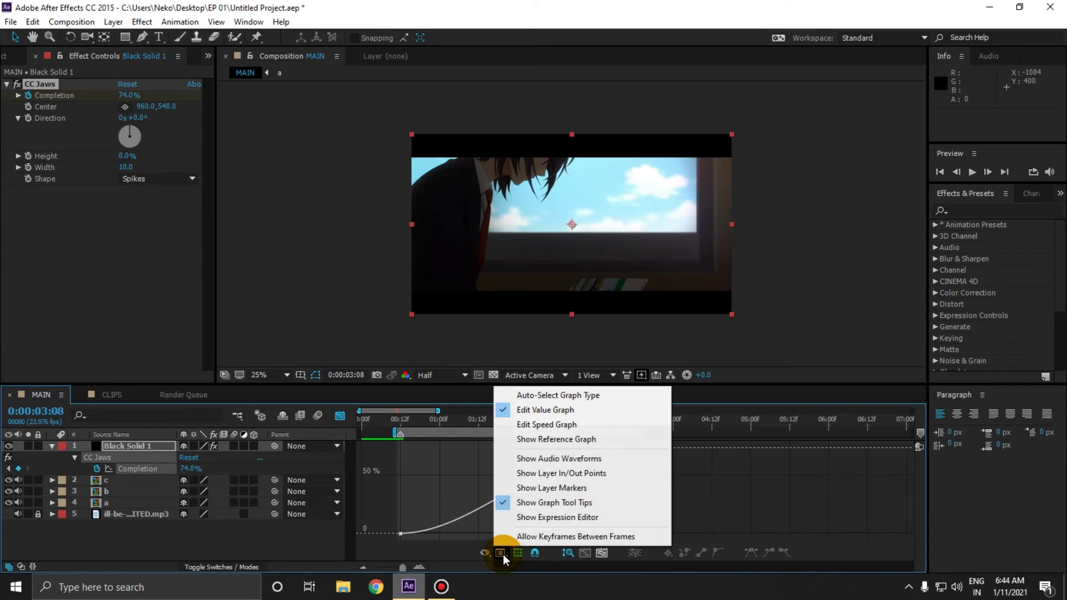
click(501, 554)
click(503, 556)
click(502, 556)
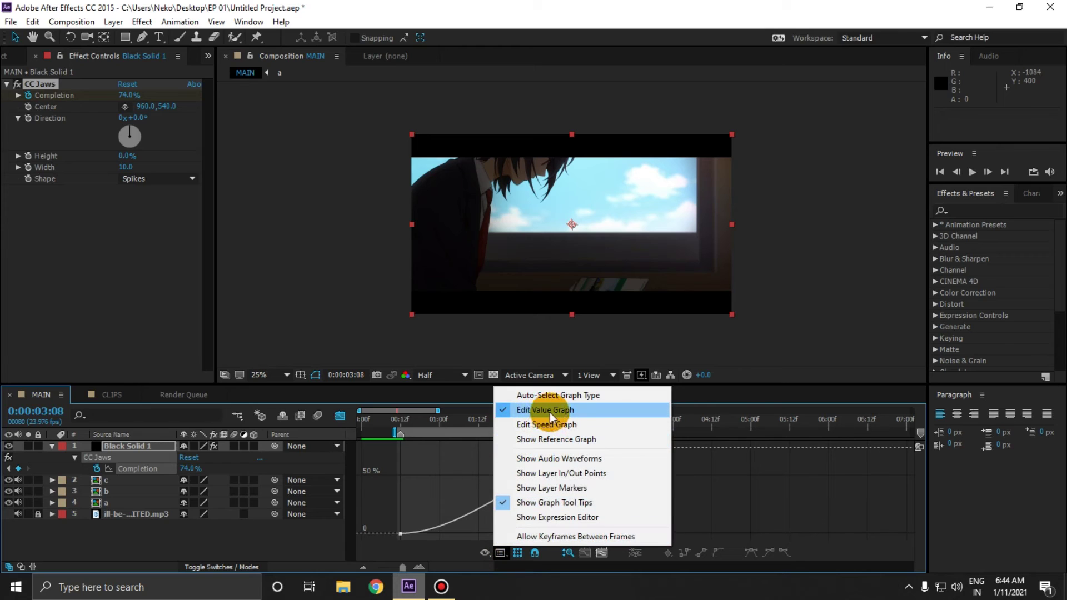
click(582, 409)
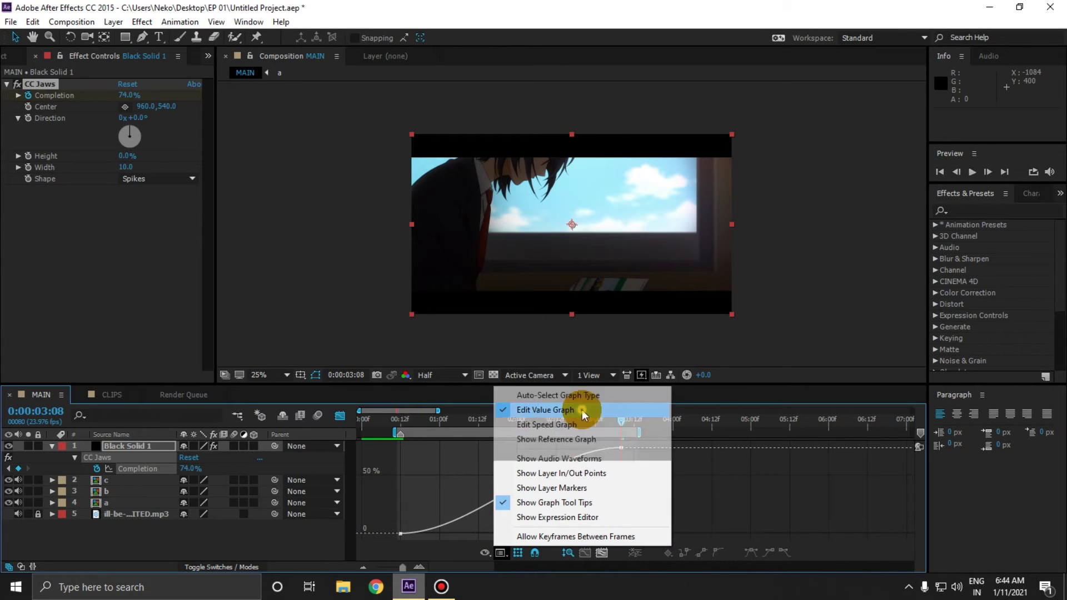
click(400, 533)
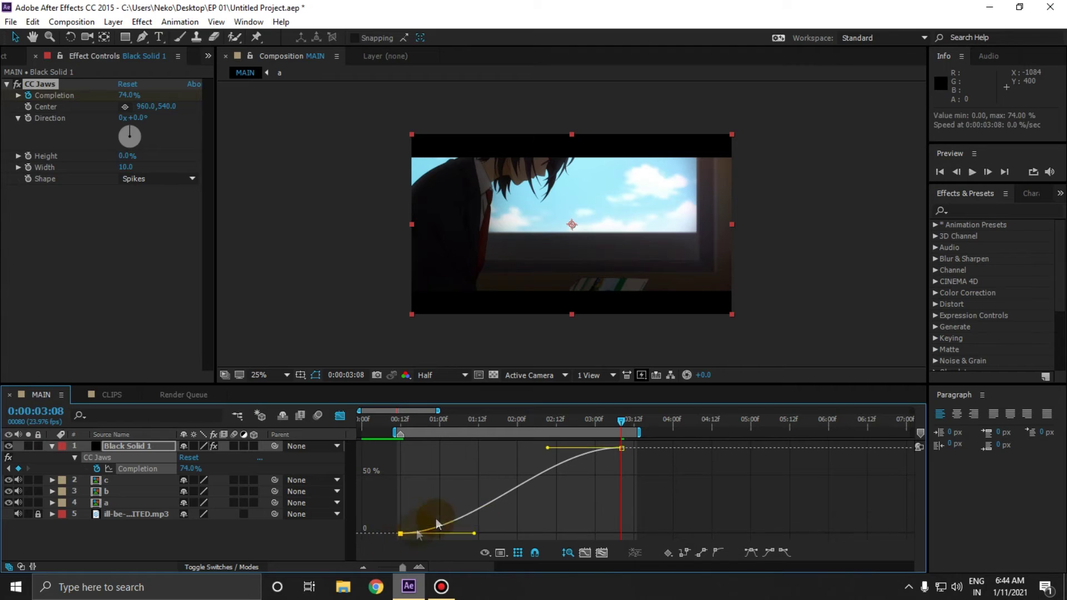
drag(475, 534, 388, 465)
- Preview the eased bar opening from 0:00:00:13, then close the Graph Editor and deselect the layer
click(405, 421)
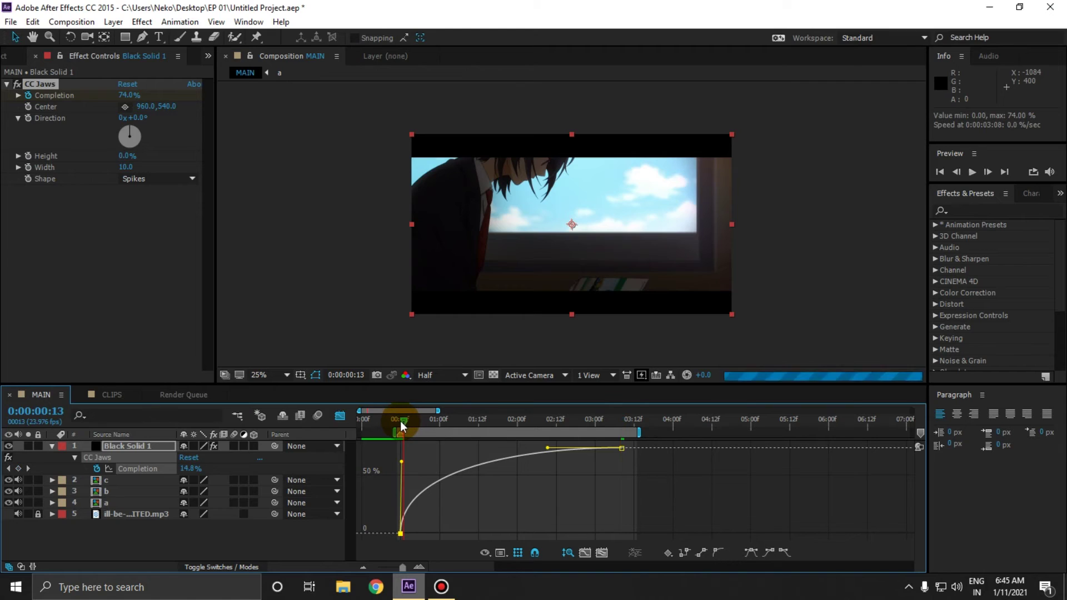
click(442, 375)
click(441, 376)
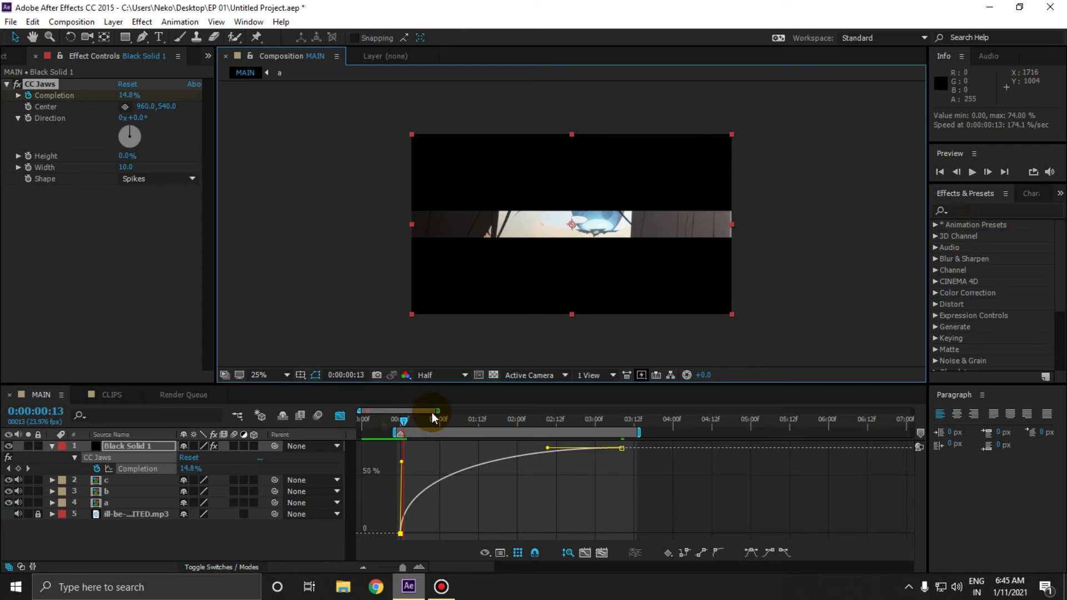
key(space)
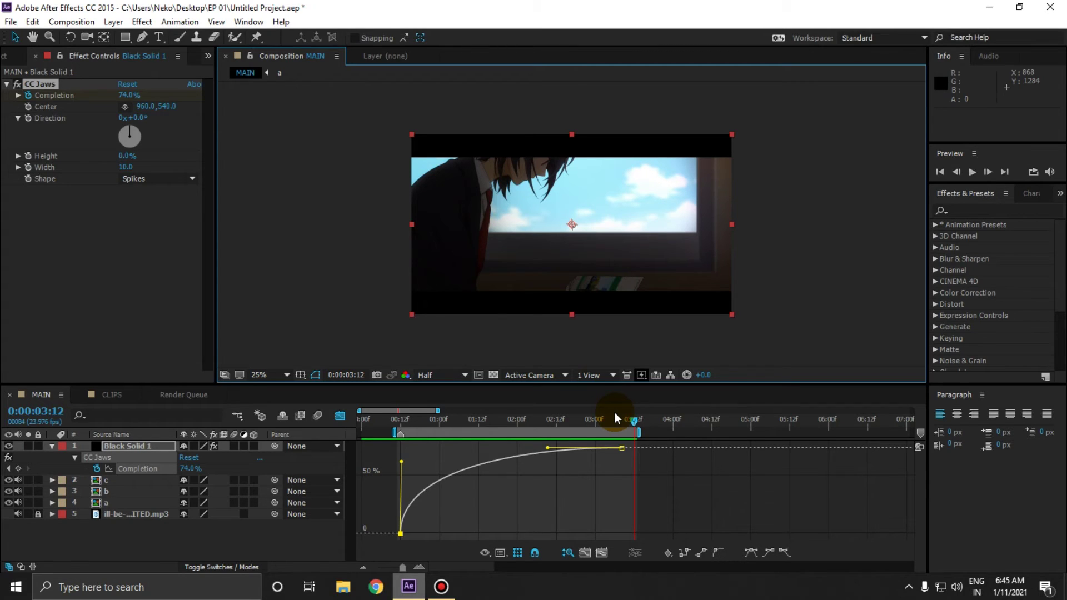
click(337, 418)
click(569, 465)
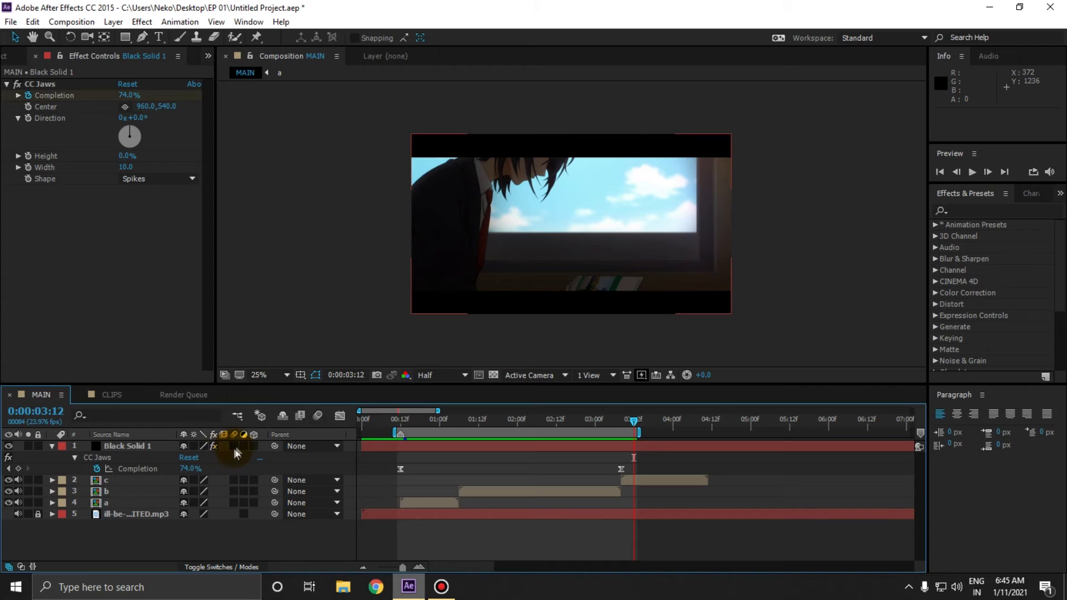
- Enable motion blur for the black solid and the MAIN composition, move to 0:00:04:12 and preview the animation
click(319, 418)
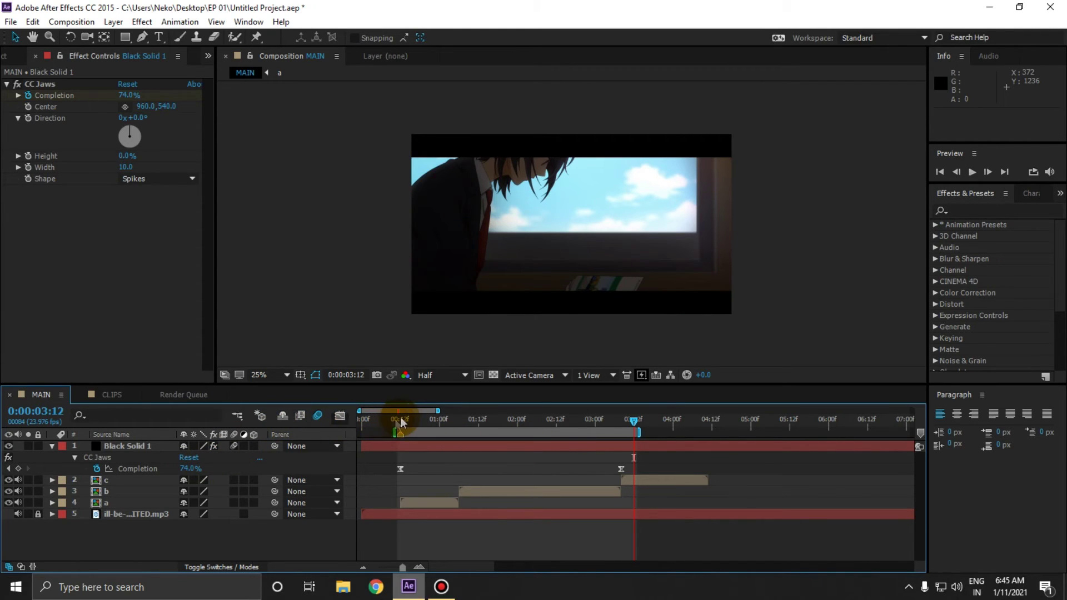
drag(402, 419, 710, 425)
key(space)
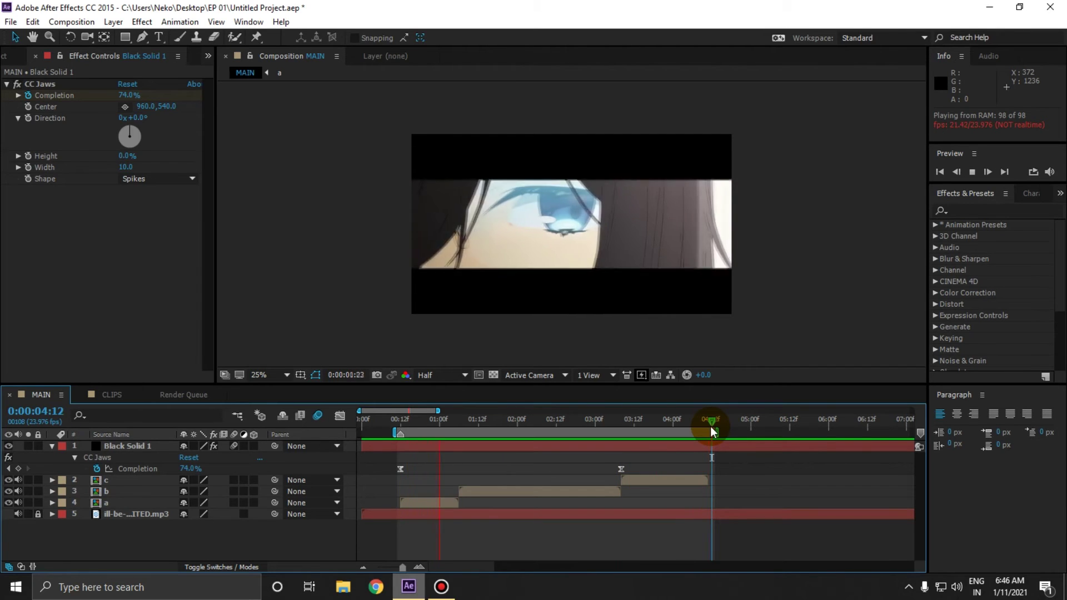
key(space)
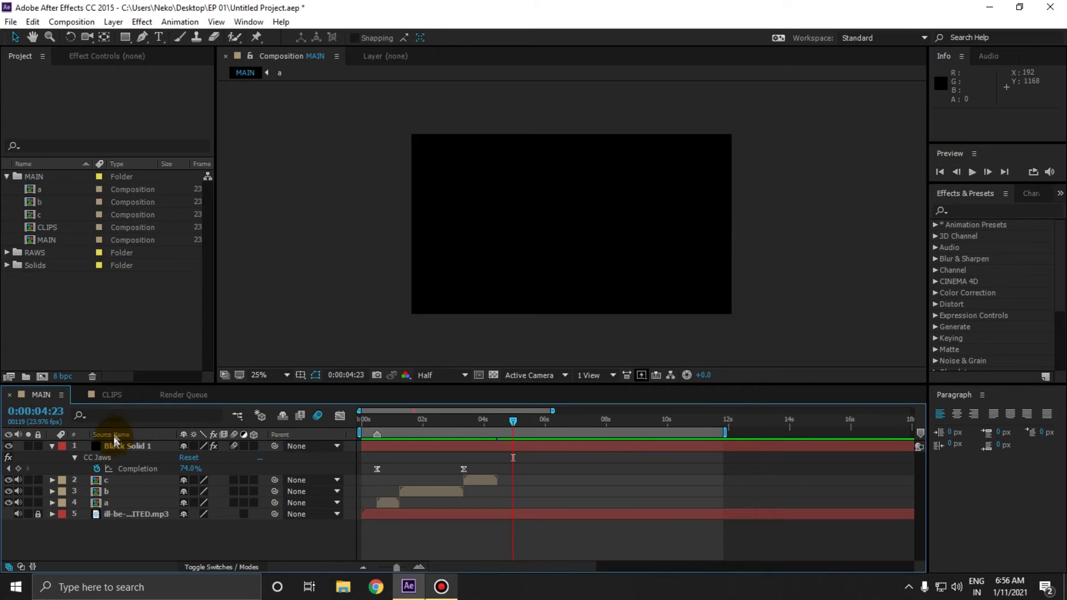
- In the CLIPS composition, find the start of the next scene and split the top clip layer at 0:00:43:20
click(112, 395)
click(725, 423)
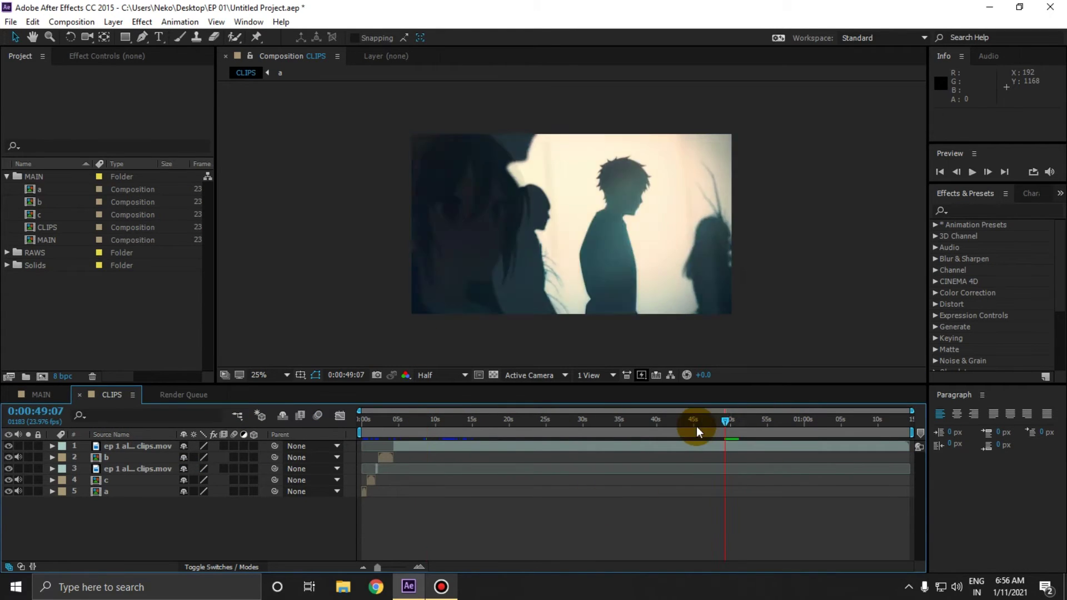
key(equal)
click(708, 424)
key(ctrl+shift+d)
- Advance to 0:00:51:03 in CLIPS and split the clip there to isolate the classroom scene
key(shift+Page_Down)
key(shift+Page_Down)
key(shift+Page_Down)
key(shift+Page_Down)
key(shift+Page_Down)
key(shift+Page_Down)
key(shift+Page_Down)
key(shift+Page_Down)
key(shift+Page_Down)
key(shift+Page_Down)
key(shift+Page_Down)
key(shift+Page_Down)
key(shift+Page_Down)
key(shift+Page_Down)
key(shift+Page_Down)
key(shift+Page_Down)
key(shift+Page_Down)
key(ctrl+shift+d)
- Pre-compose the isolated clip segment as "d", moving all attributes into the new composition
click(119, 458)
key(ctrl+shift+c)
text(d)
key(Return)
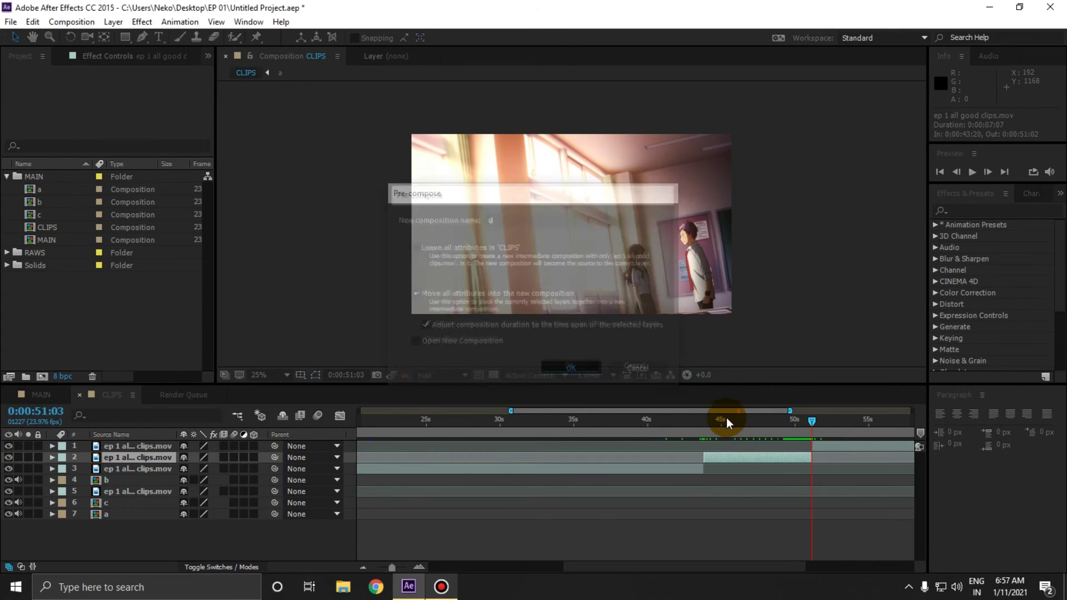
- Add pre-comp d to the MAIN composition above c, starting where c ends
click(41, 395)
drag(512, 421, 497, 421)
drag(42, 253, 497, 478)
click(418, 564)
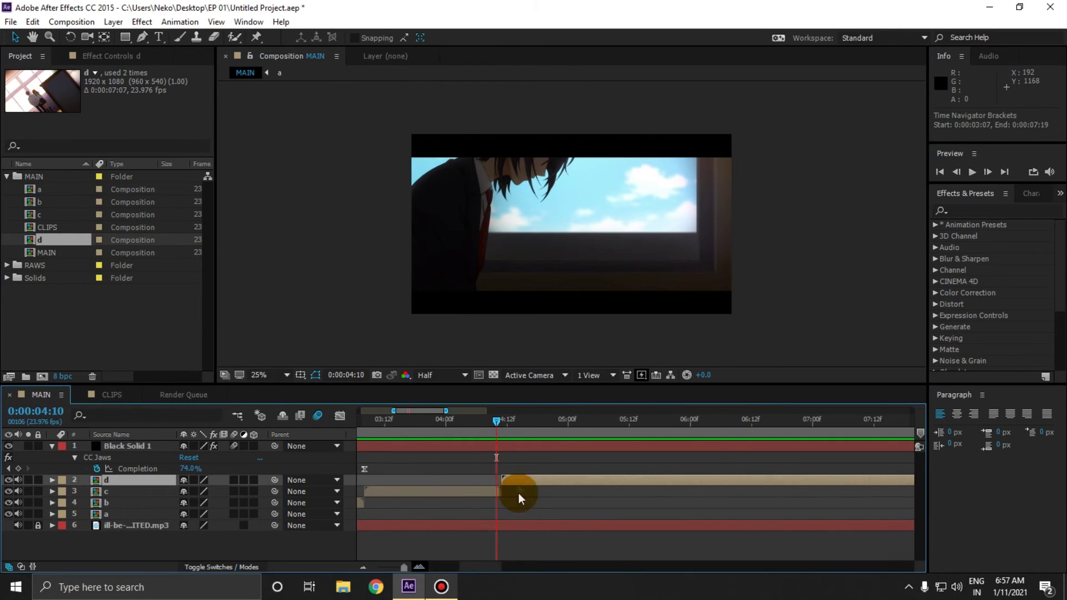
- Add a Completion keyframe to the black solid at 0:00:04:11, where clip d starts
click(504, 421)
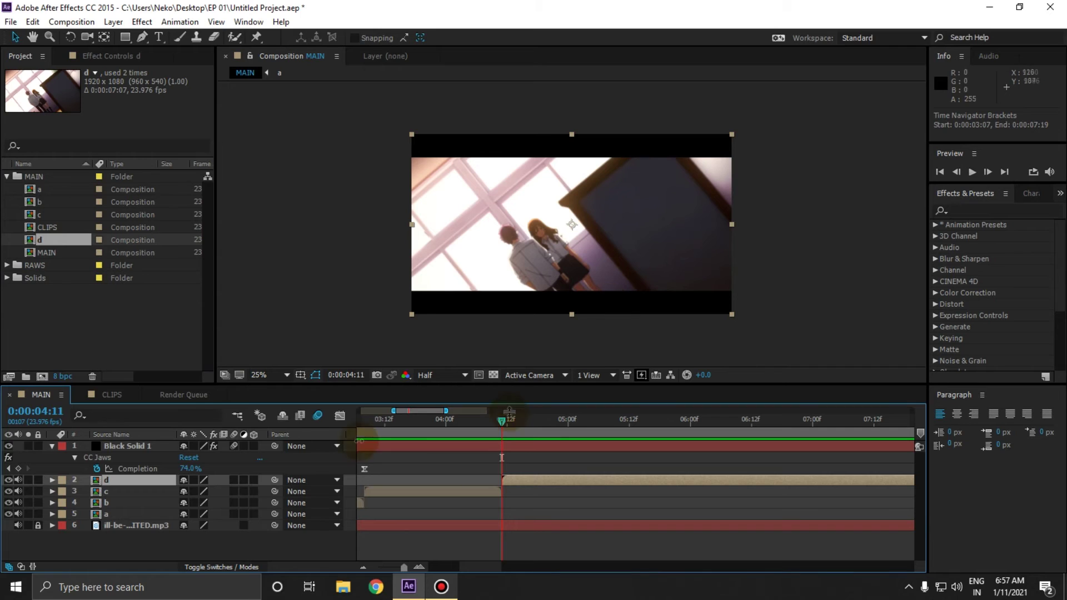
click(18, 469)
key(minus)
key(minus)
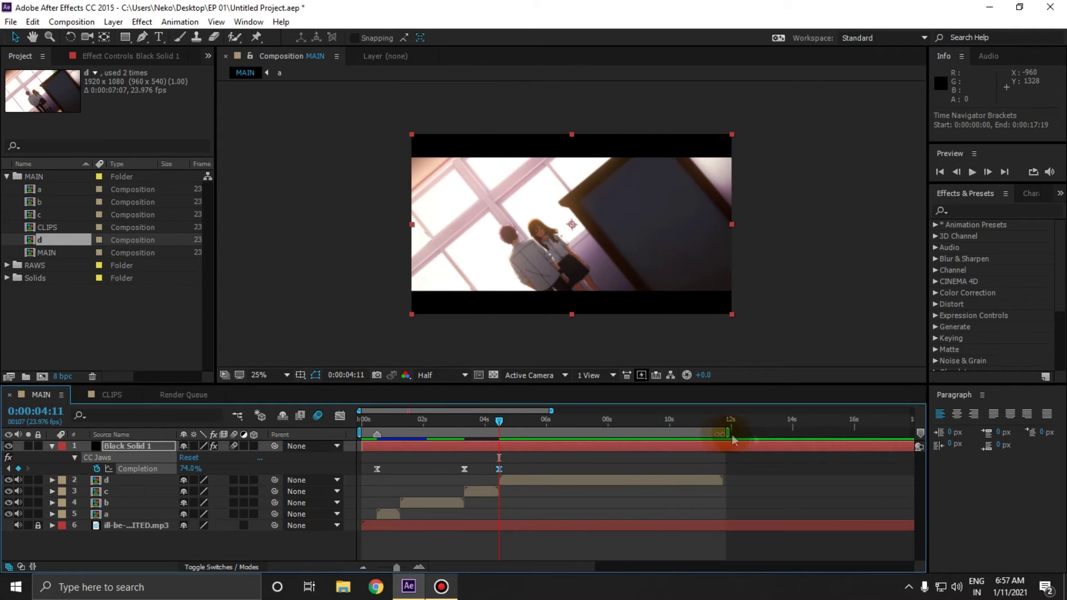
- Keyframe the black solid's CC Jaws Completion at 85% at 0:00:11:16, near the end of clip d
click(722, 421)
drag(190, 469, 328, 470)
click(8, 468)
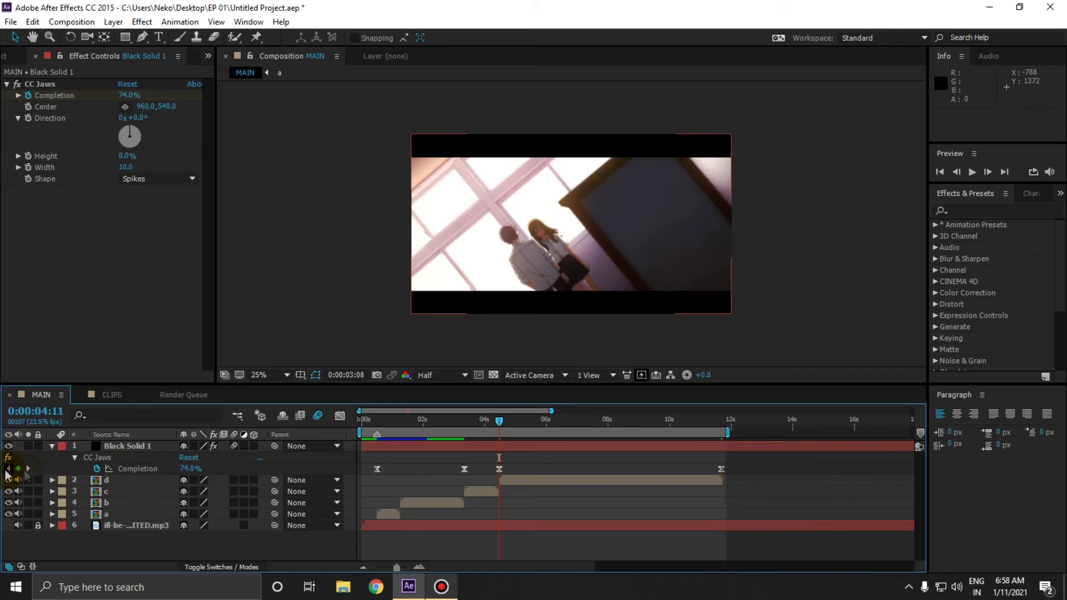
click(28, 468)
drag(177, 475, 198, 478)
- Adjust the Completion curve between the last two keyframes in the Graph Editor, then close it and preview the animation
drag(747, 471, 489, 456)
click(339, 415)
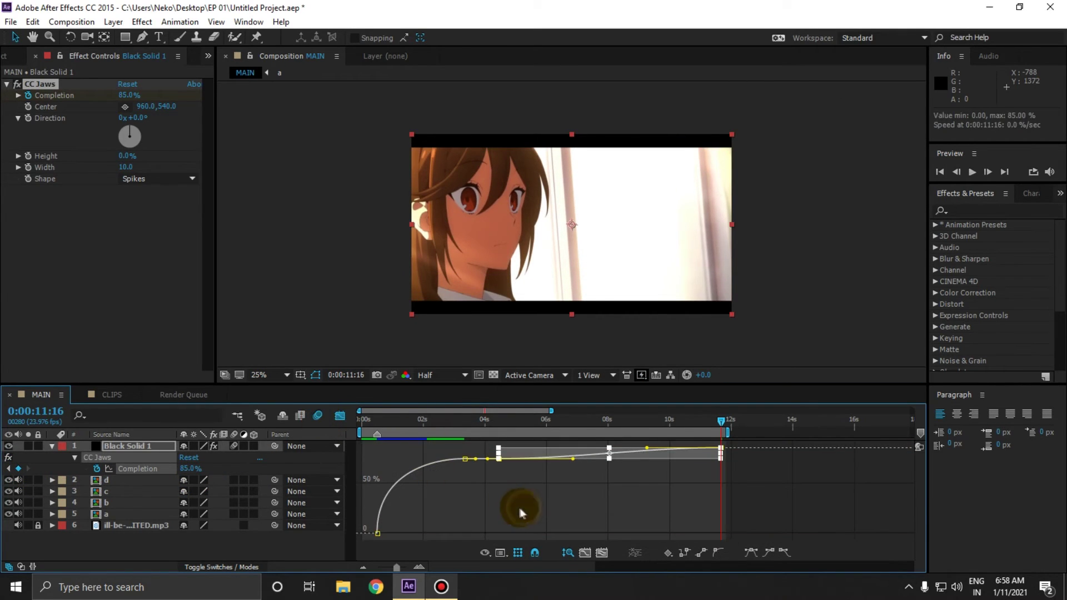
click(510, 421)
click(419, 566)
click(488, 509)
drag(633, 509, 486, 467)
click(339, 416)
click(365, 567)
click(364, 566)
key(space)
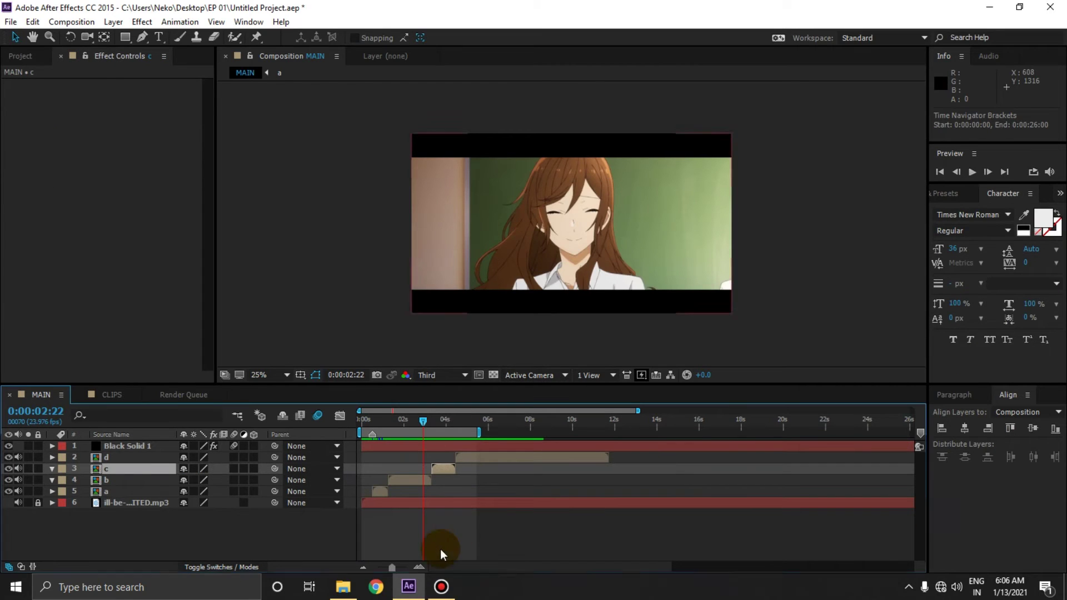
- Open pre-comp b from MAIN, move to 0:00:03:04 and select its clip layer
drag(473, 568, 445, 568)
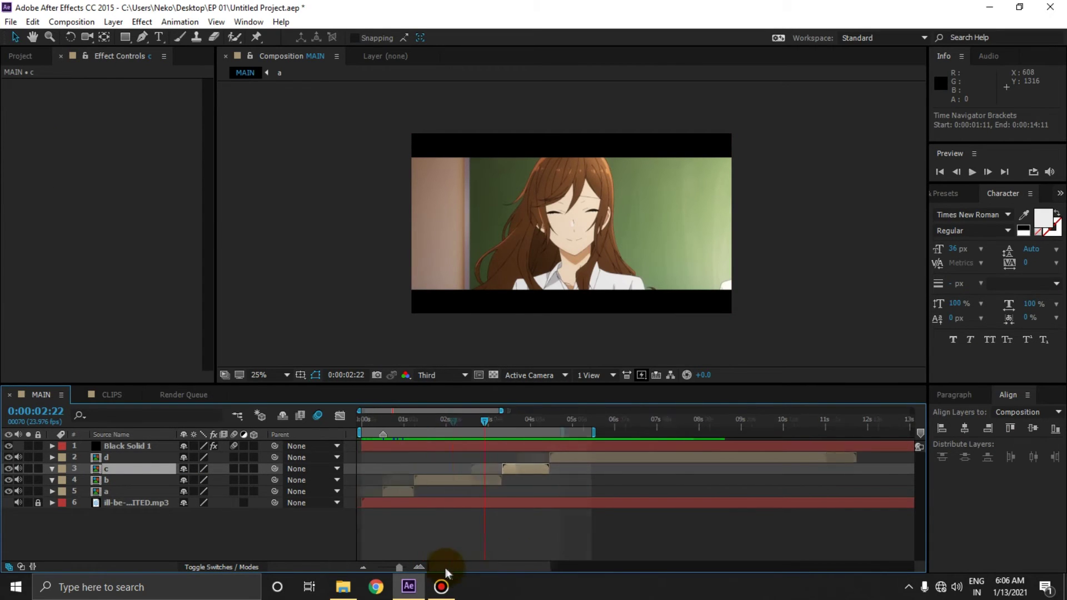
click(482, 483)
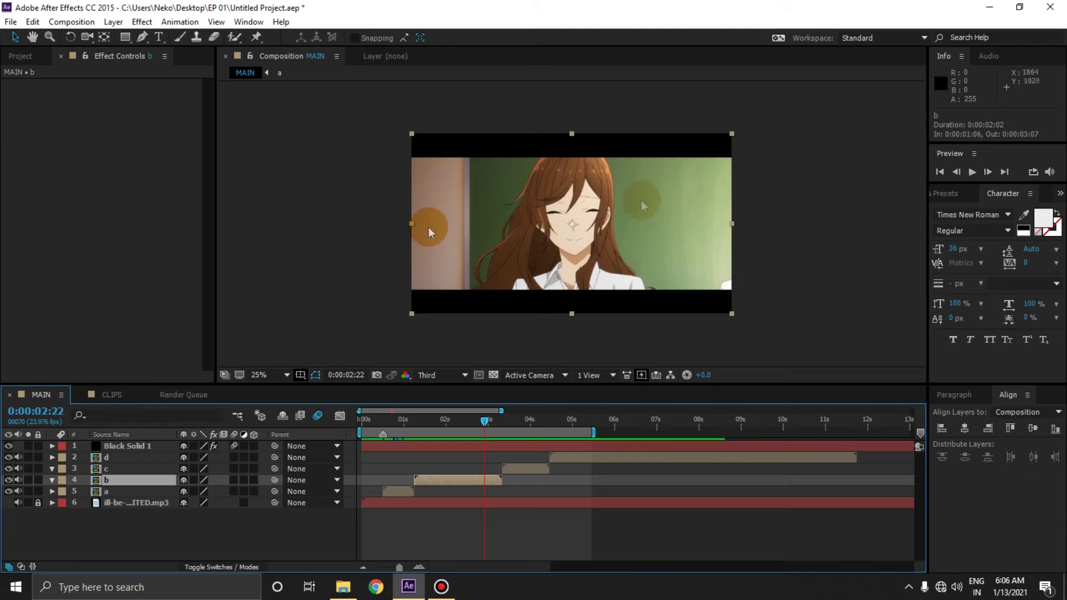
click(494, 533)
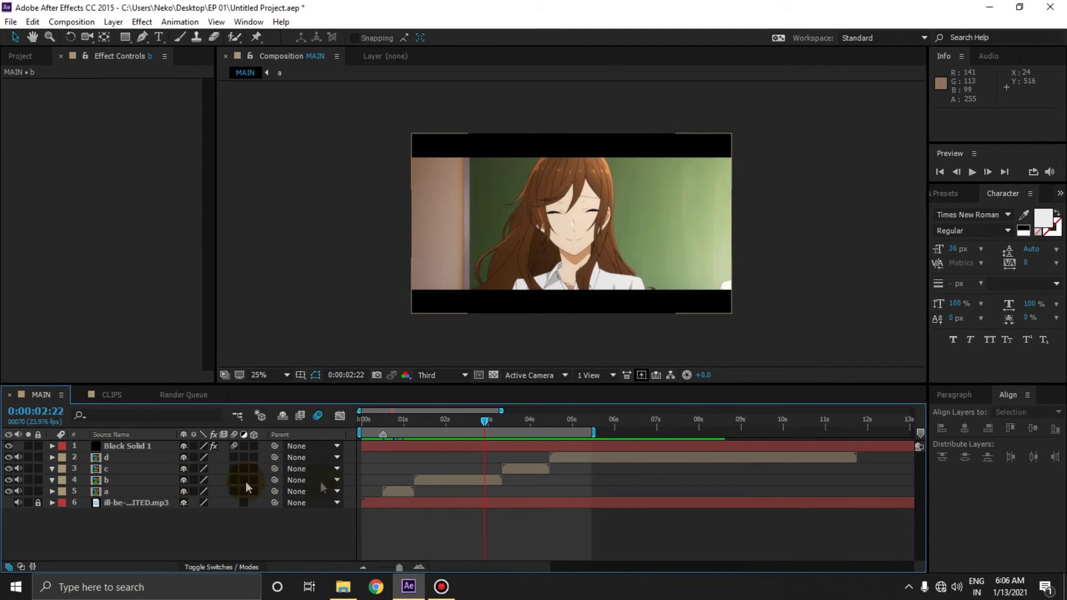
double_click(448, 482)
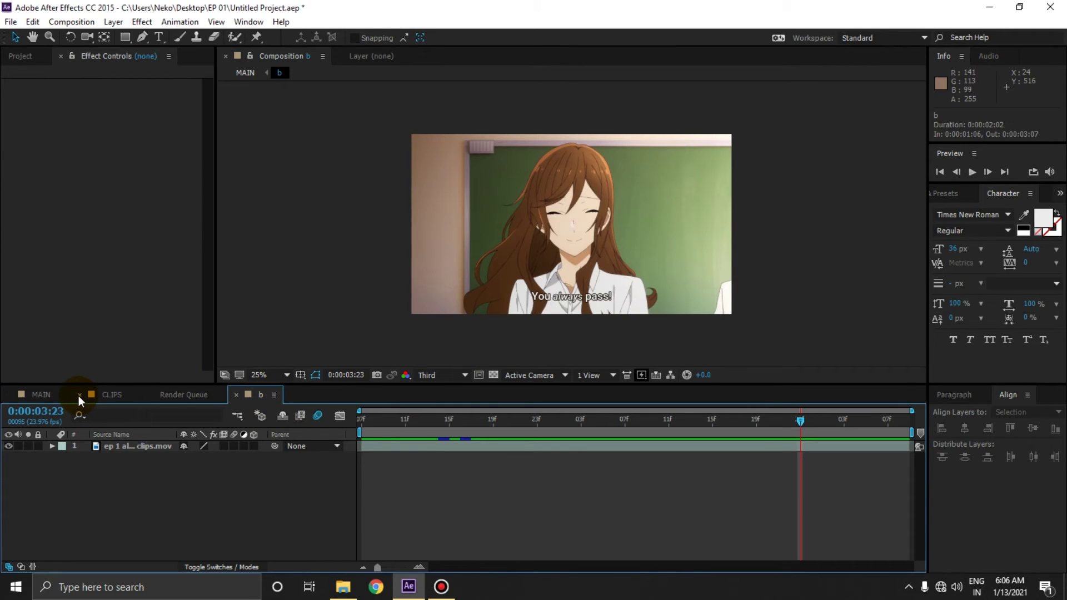
click(594, 429)
click(594, 444)
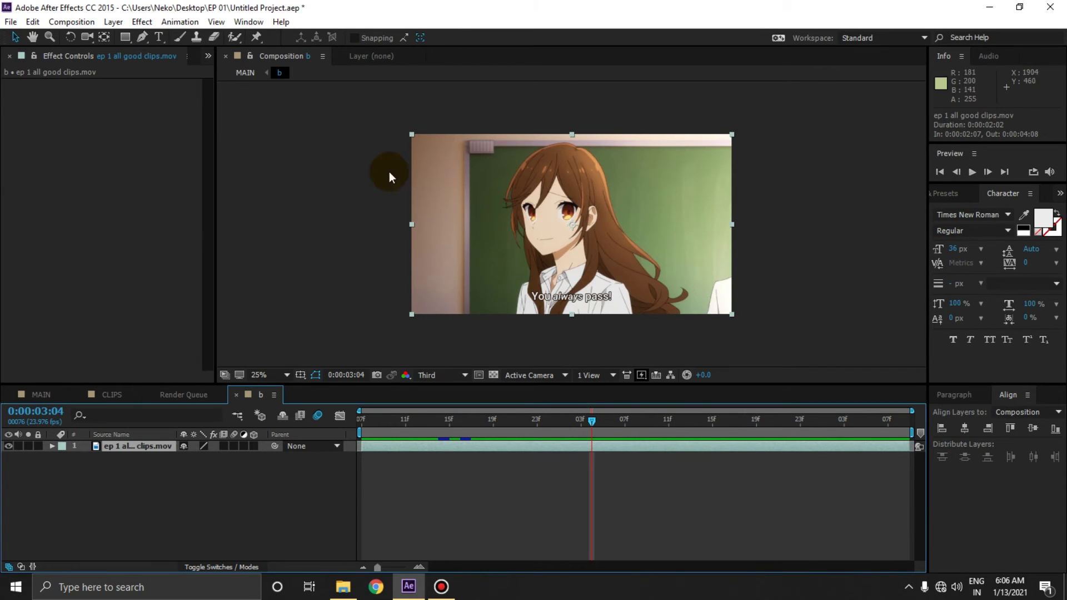
- Create a paragraph text box covering most of the frame and enter "neko" in it
click(159, 36)
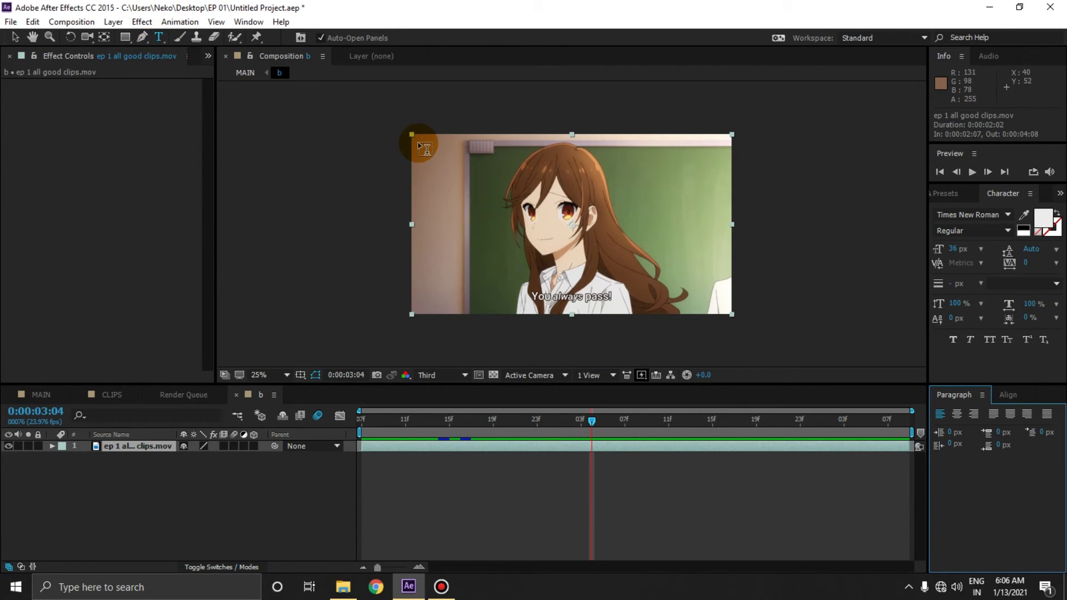
drag(425, 148, 722, 307)
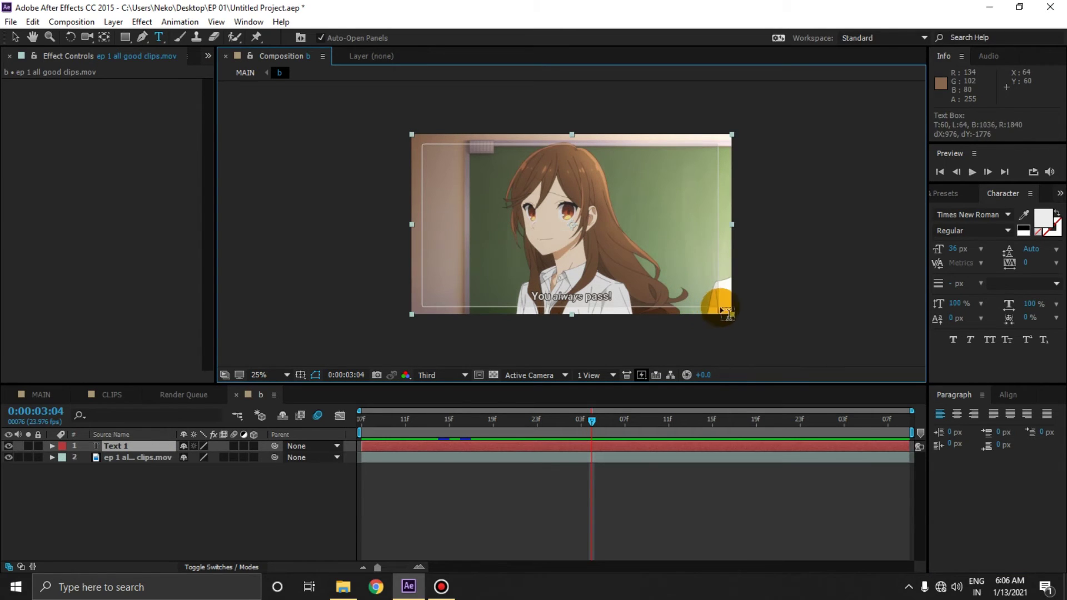
text(N)
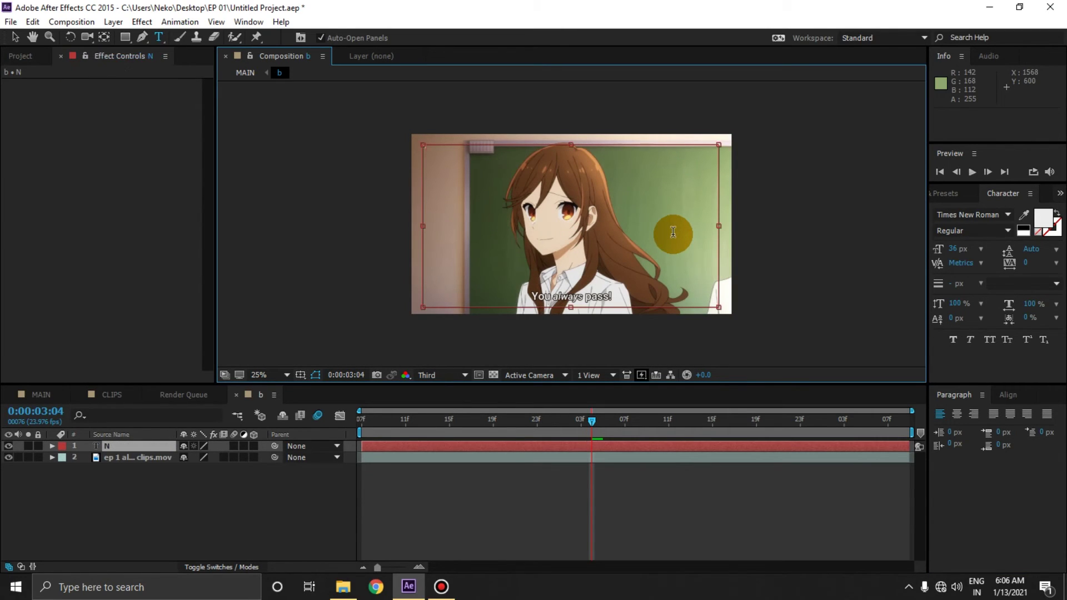
key(BackSpace)
text(neko)
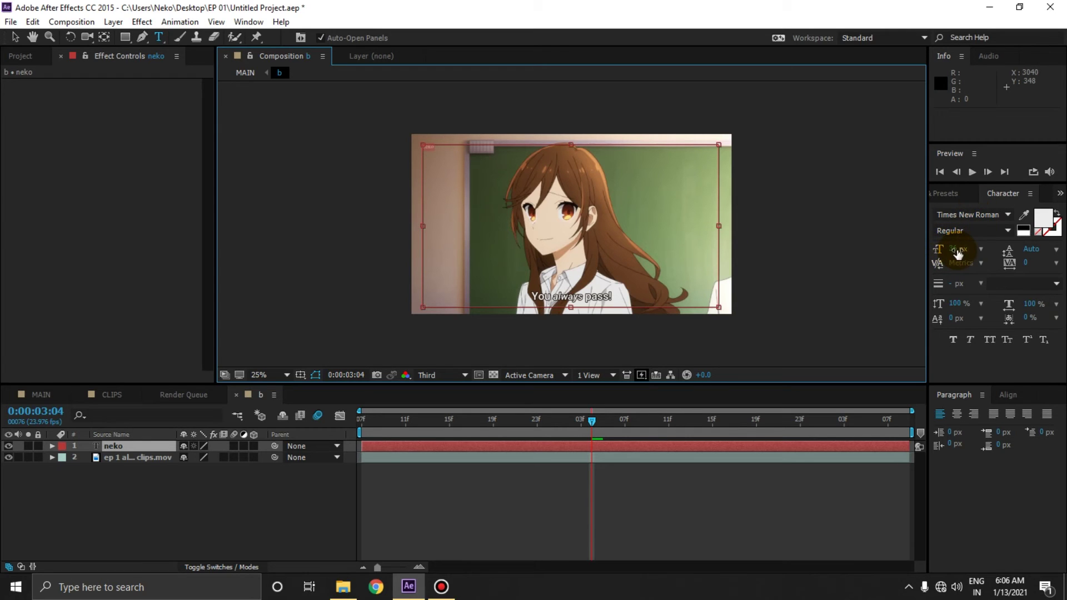
- Enlarge the text to 284 px and capitalise its first letter so it reads "Neko"
drag(954, 252, 1025, 249)
click(449, 174)
key(BackSpace)
text(N)
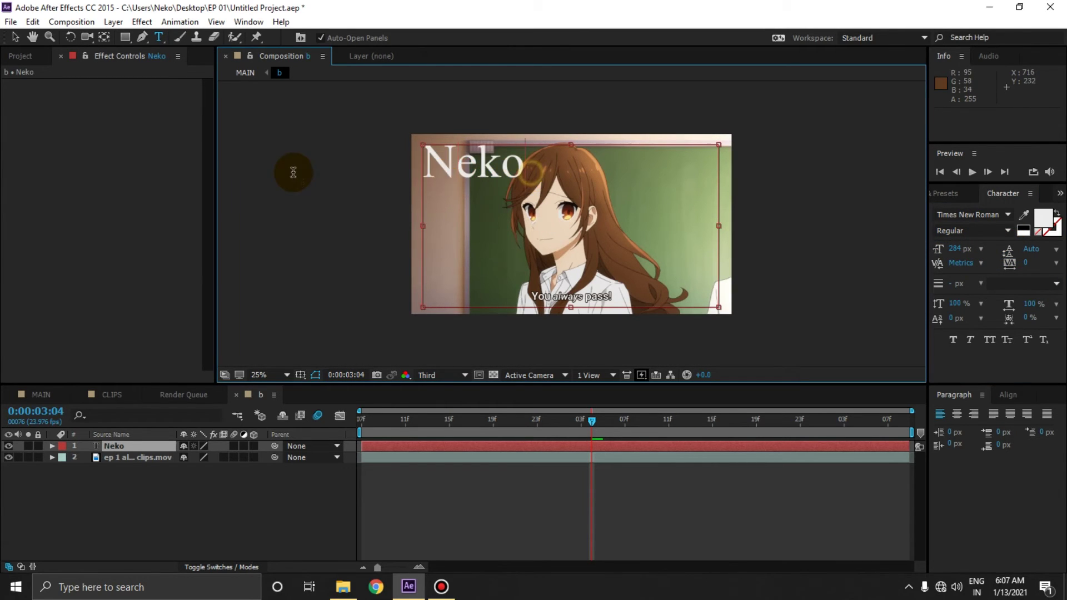
- Try several fonts on the whole "Neko" text, settle on Bacalisties and set its size to 380 px
key(ctrl+a)
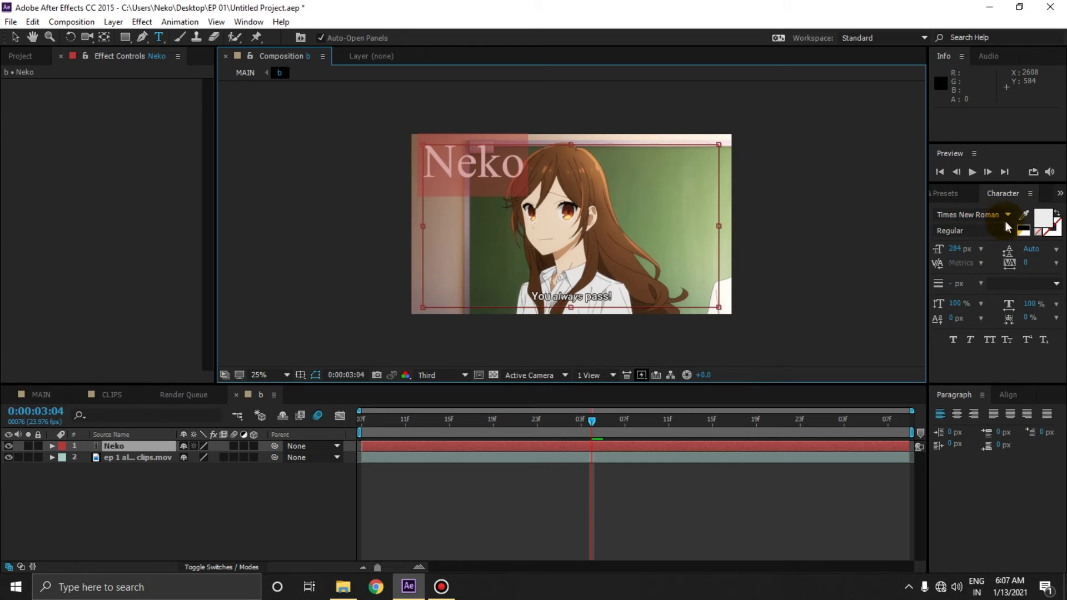
click(1007, 219)
scroll(989, 233, up, 10)
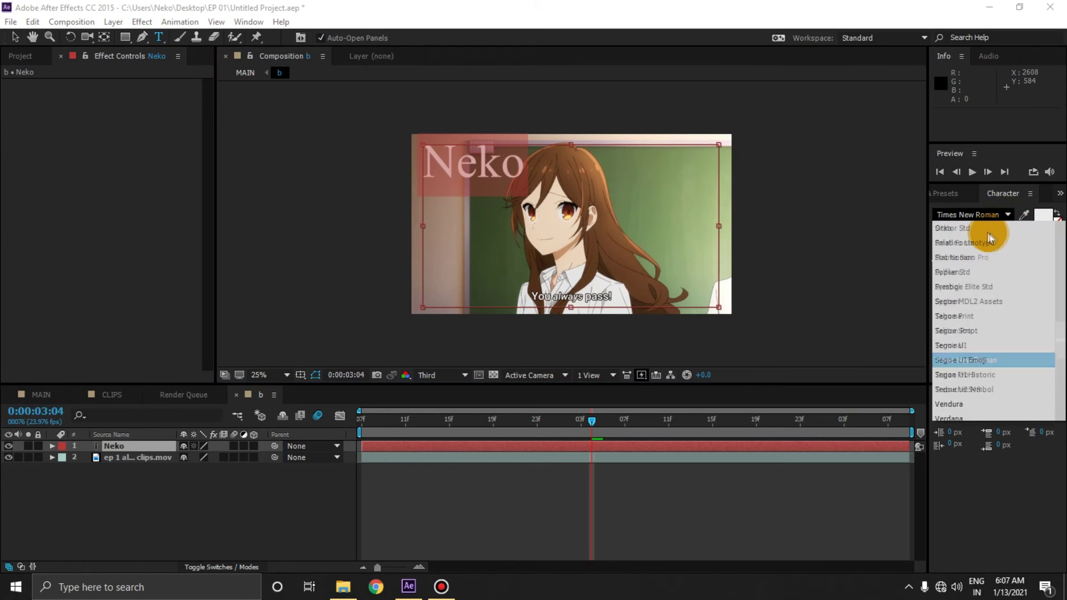
scroll(983, 229, up, 5)
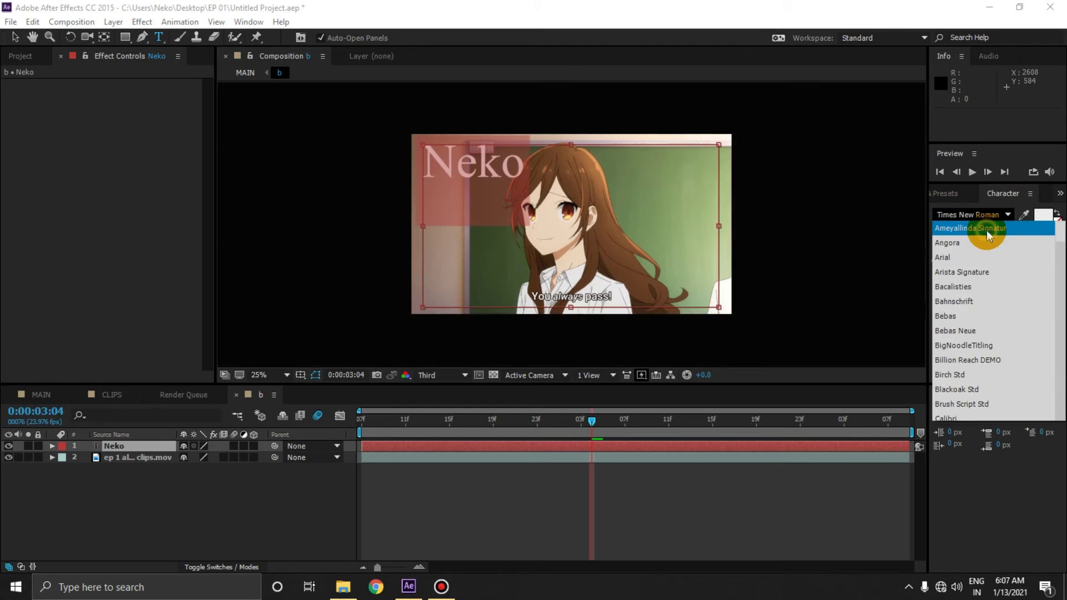
click(984, 229)
key(Down)
key(Down)
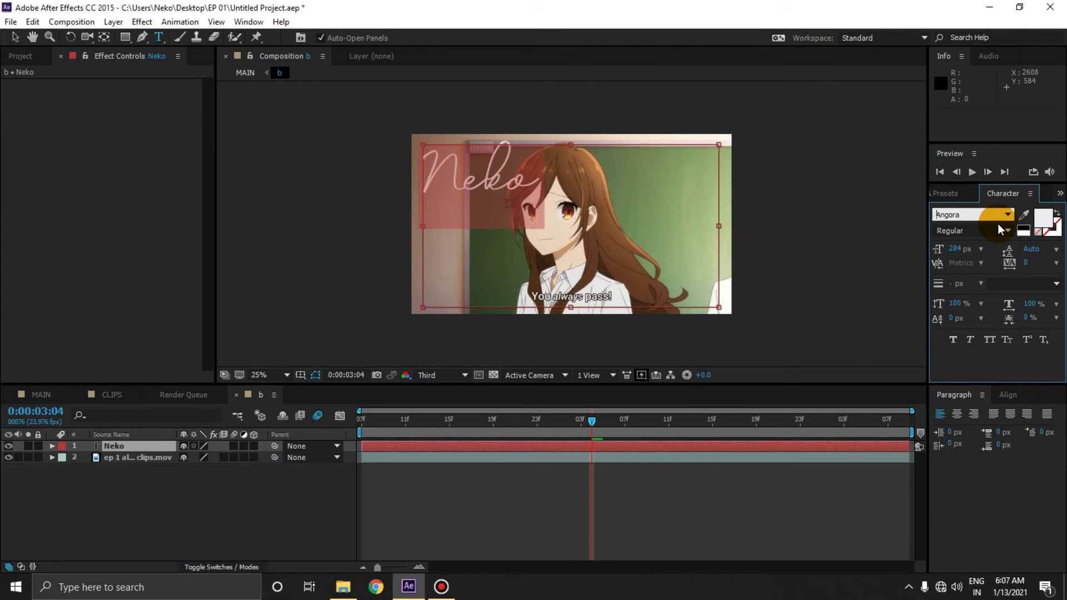
key(Down)
key(Down)
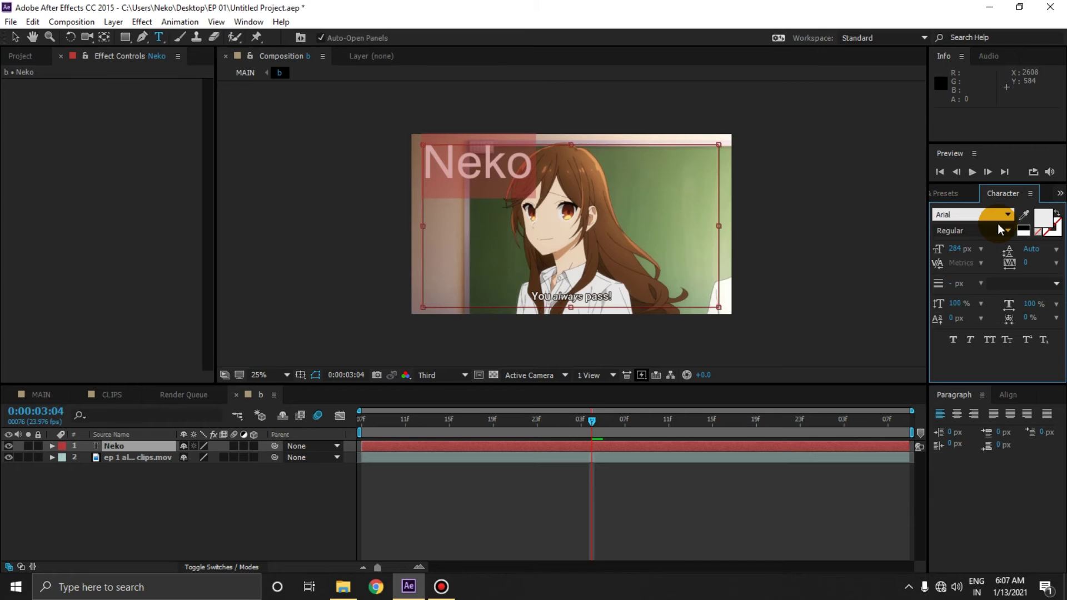
key(Down)
key(Down)
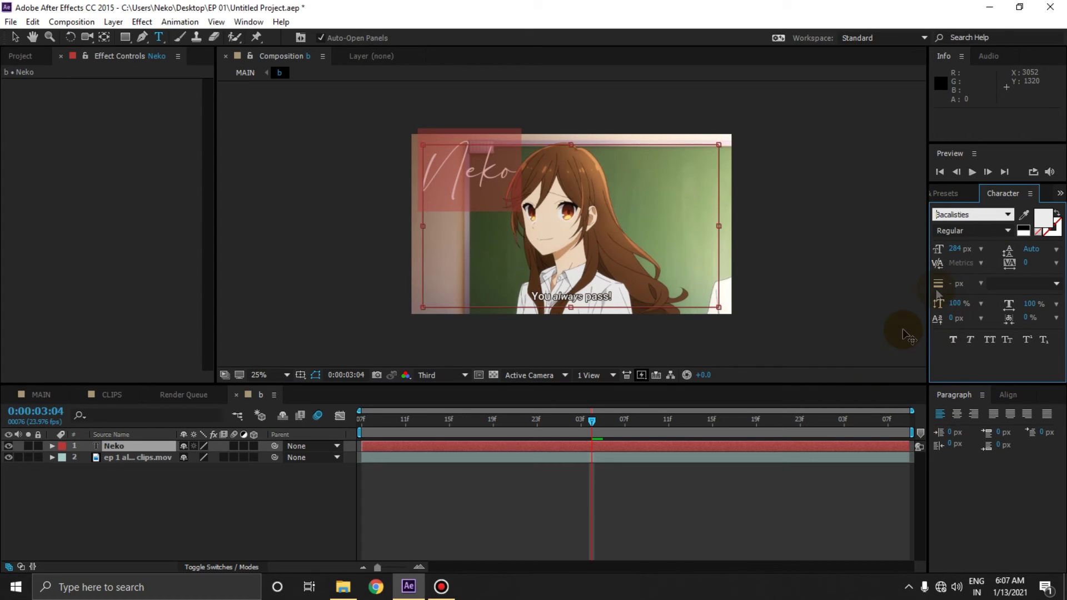
drag(954, 251, 1016, 248)
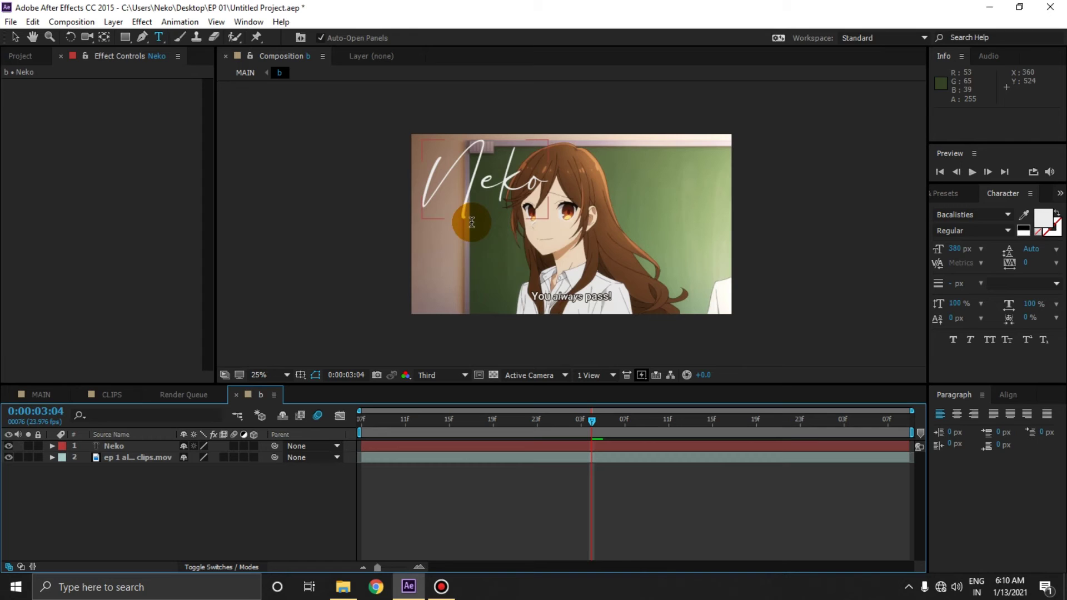
- Move the "Neko" text layer to position 2031, 675 and rotate it to -17°
click(508, 446)
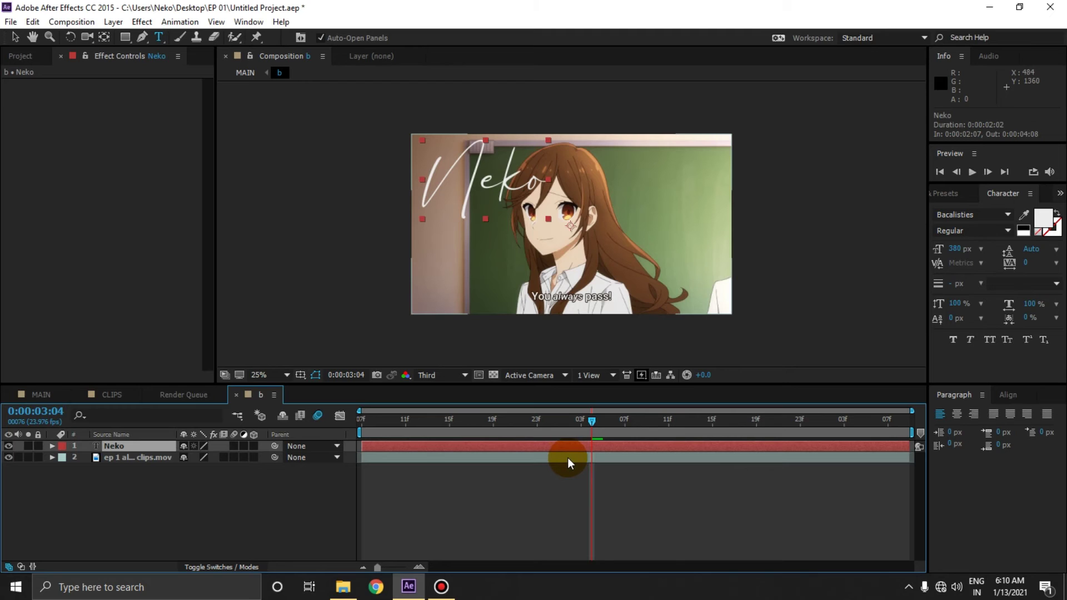
key(p)
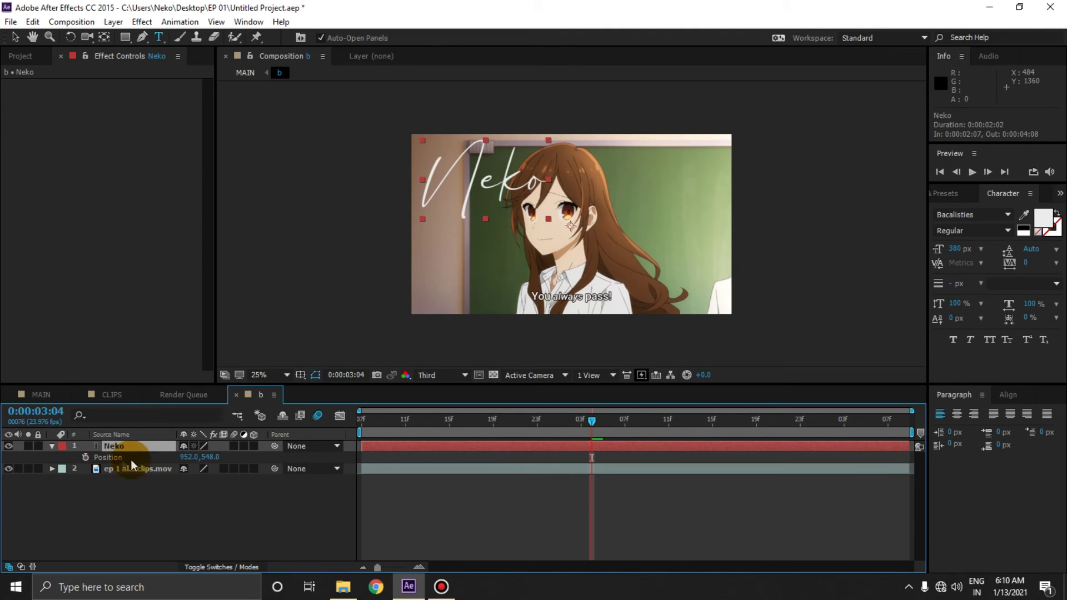
drag(186, 459, 906, 453)
drag(214, 458, 237, 516)
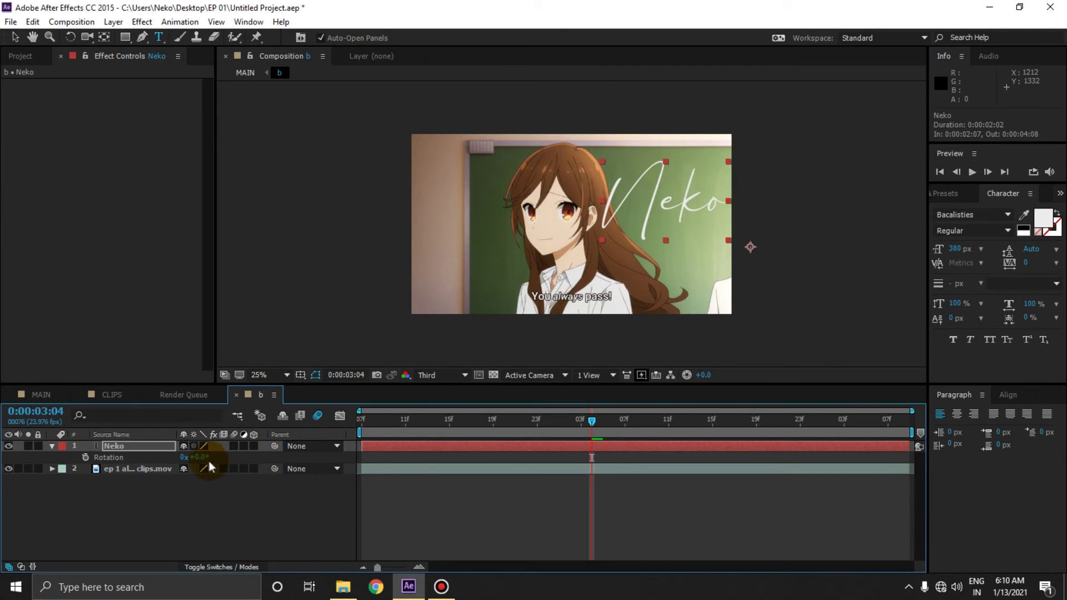
drag(205, 459, 191, 458)
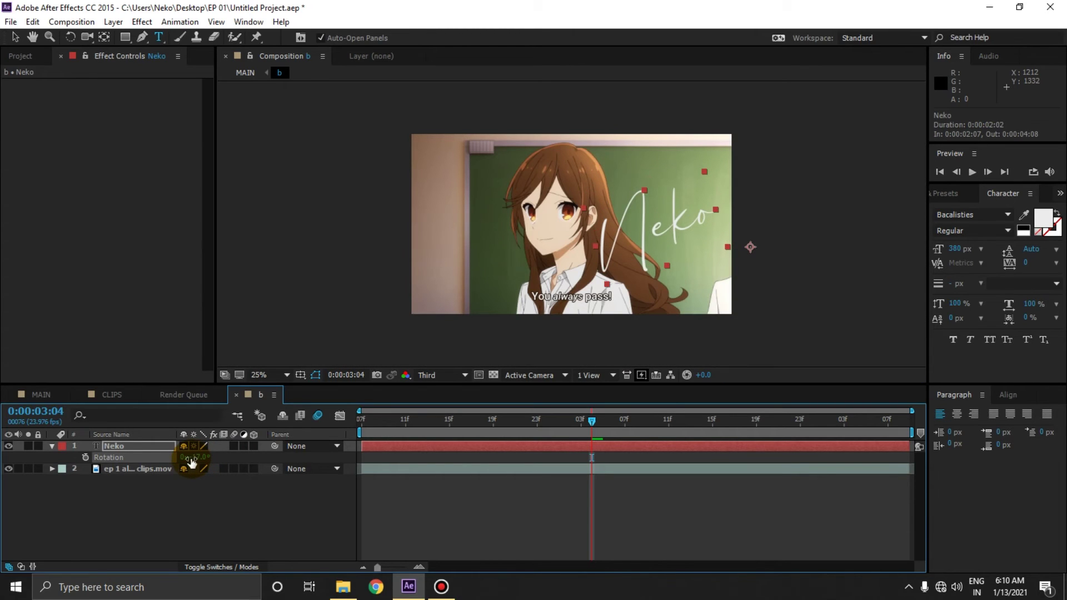
click(608, 478)
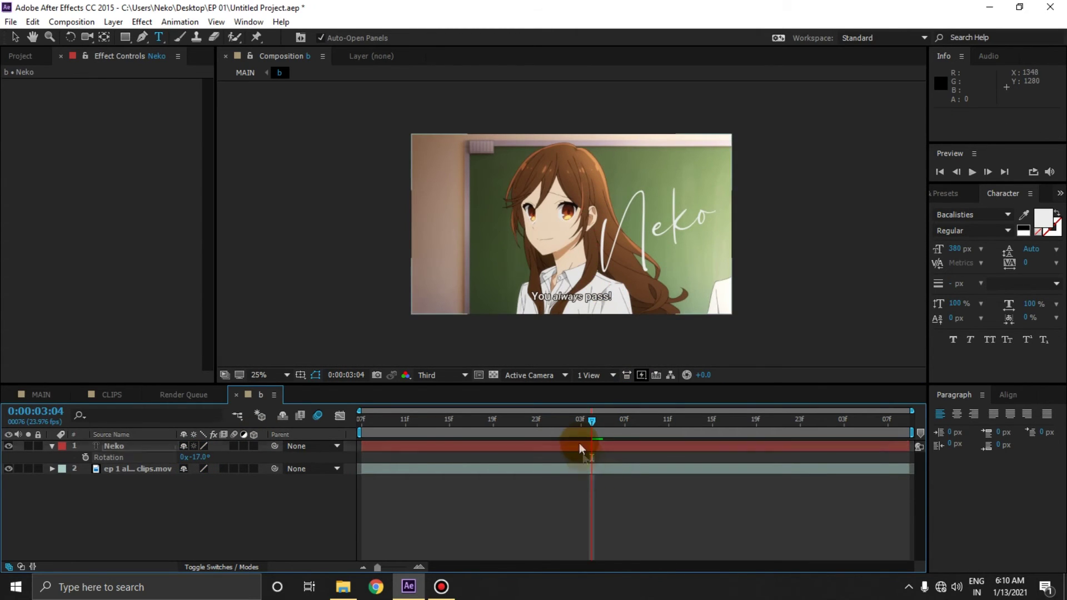
- Reposition the rotated "Neko" text to 2124, 521 over the green board beside the character
click(579, 442)
key(p)
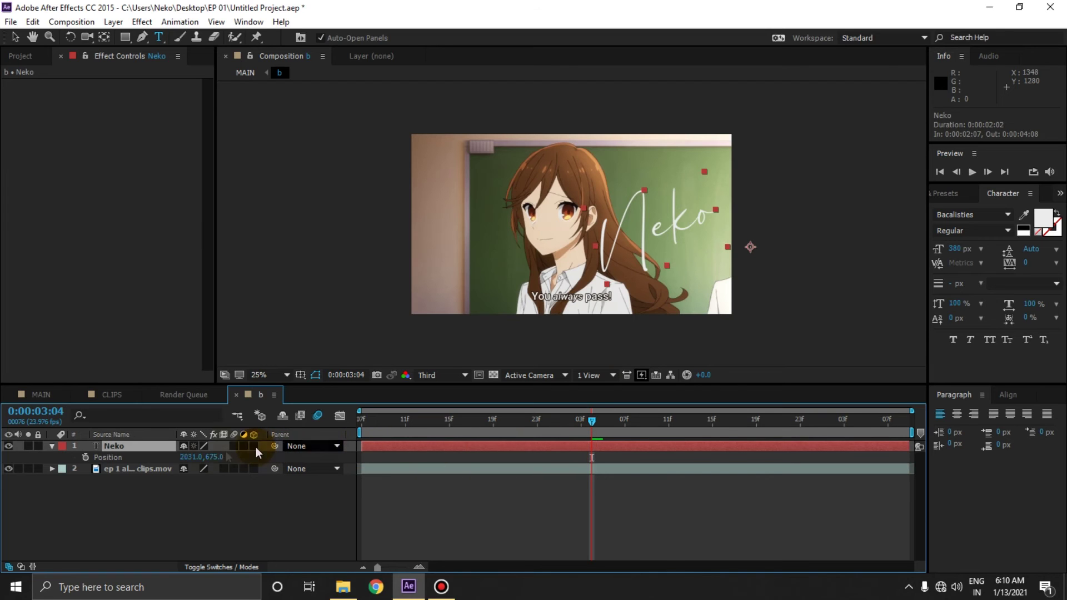
drag(192, 464, 234, 390)
click(529, 516)
drag(214, 458, 183, 444)
click(515, 509)
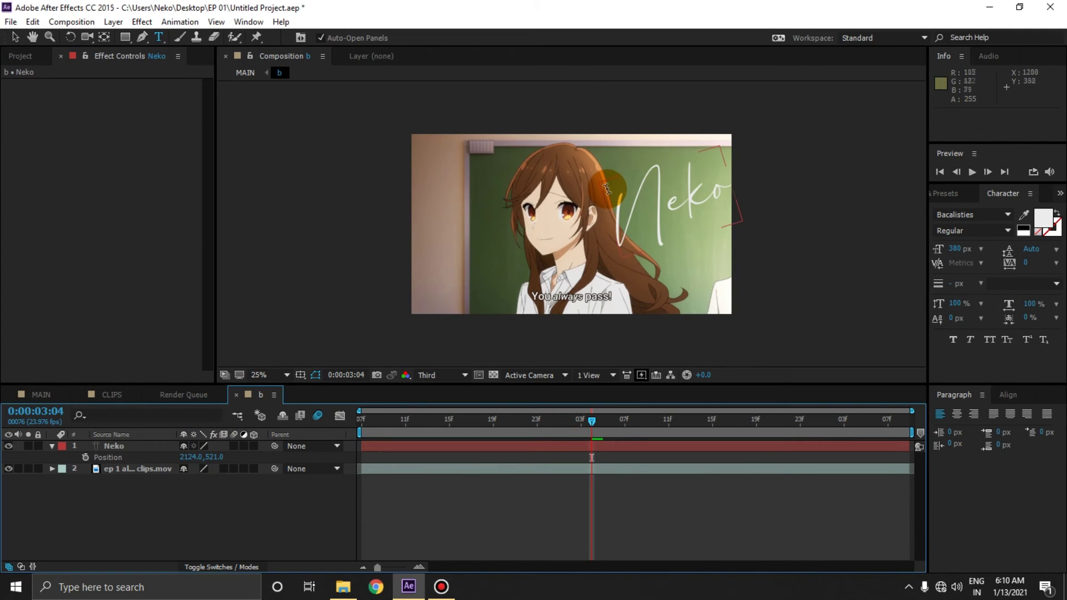
- Place a hidden duplicate of the clip layer above the Neko text layer in comp b
click(51, 445)
click(118, 459)
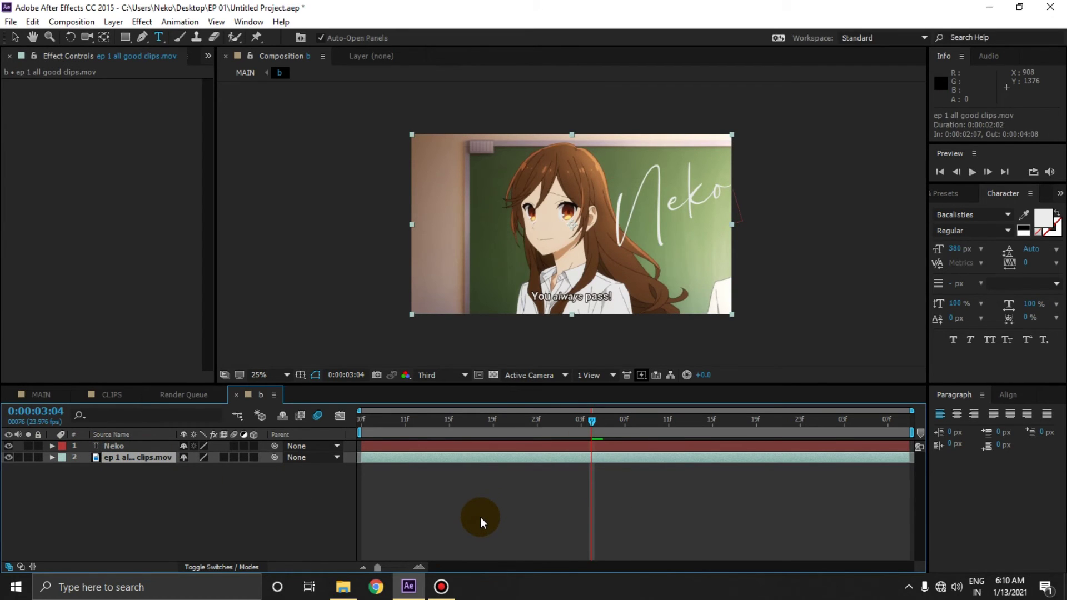
key(ctrl+d)
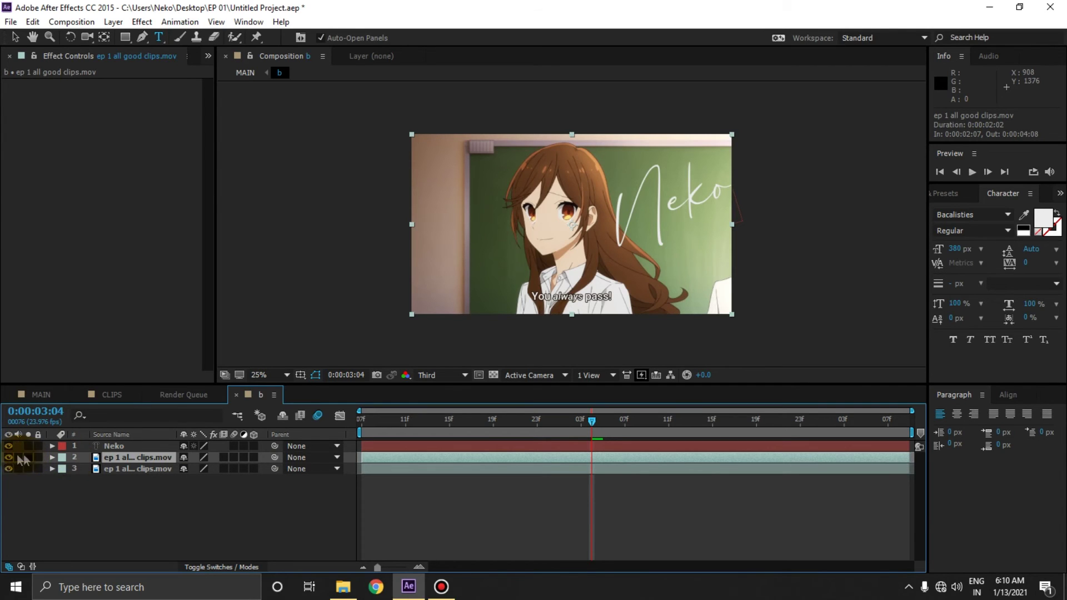
drag(129, 461, 131, 443)
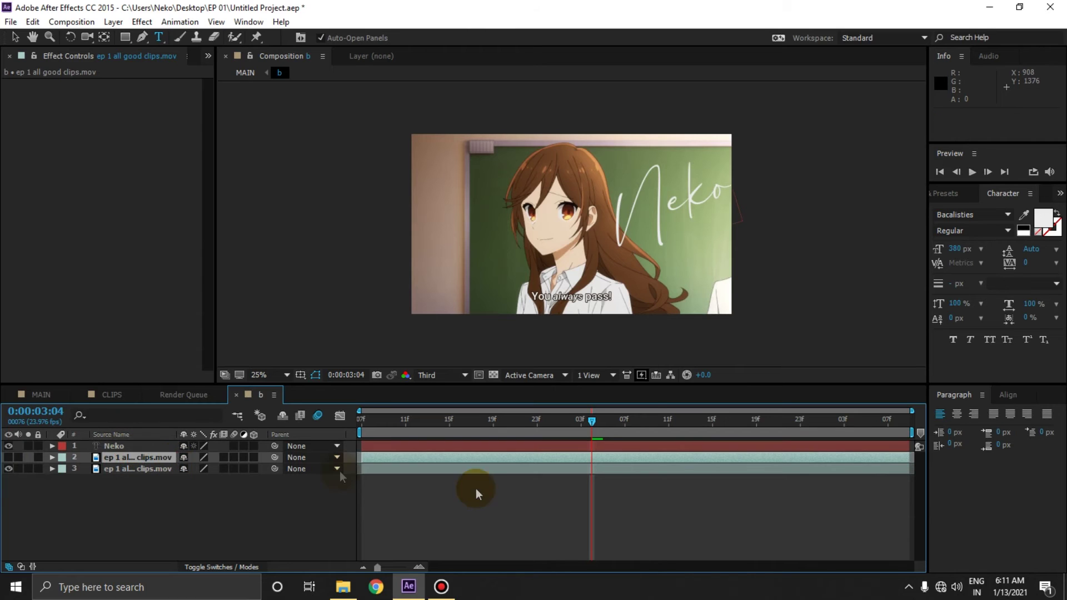
click(602, 460)
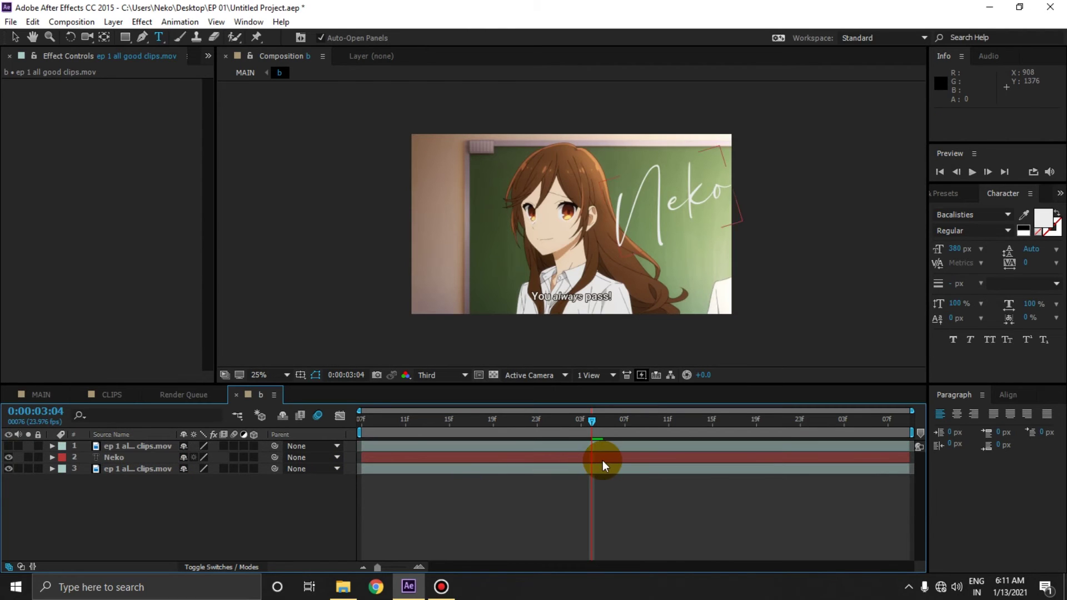
click(9, 468)
click(8, 469)
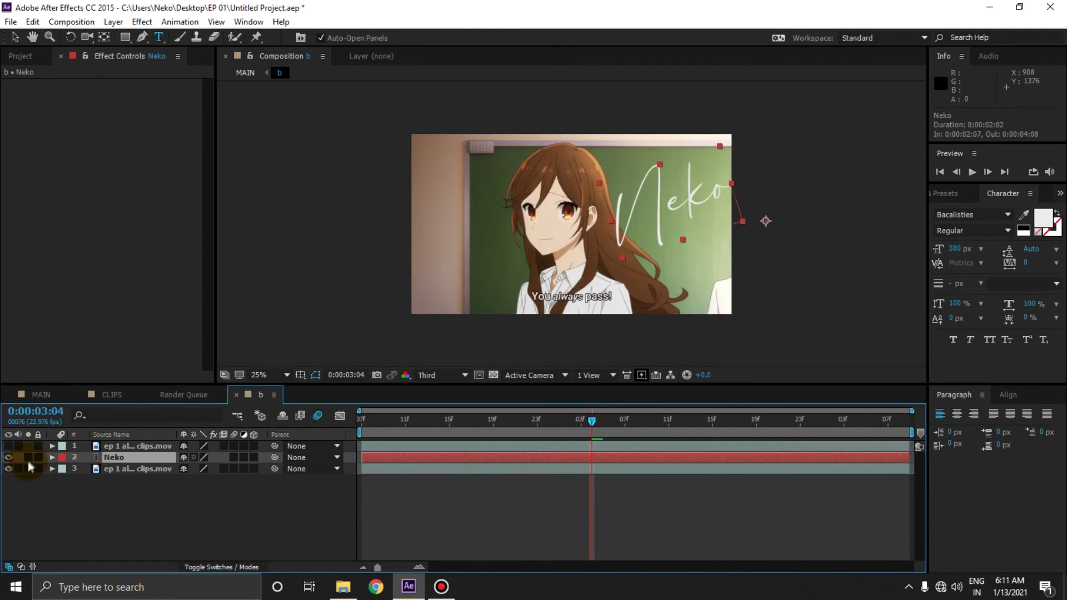
click(591, 444)
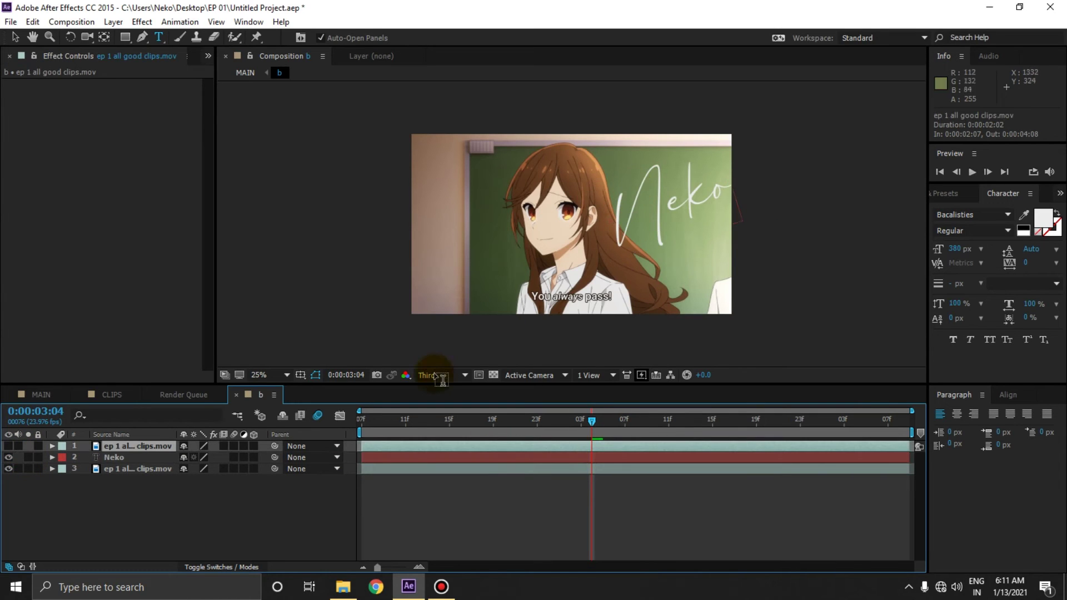
click(146, 445)
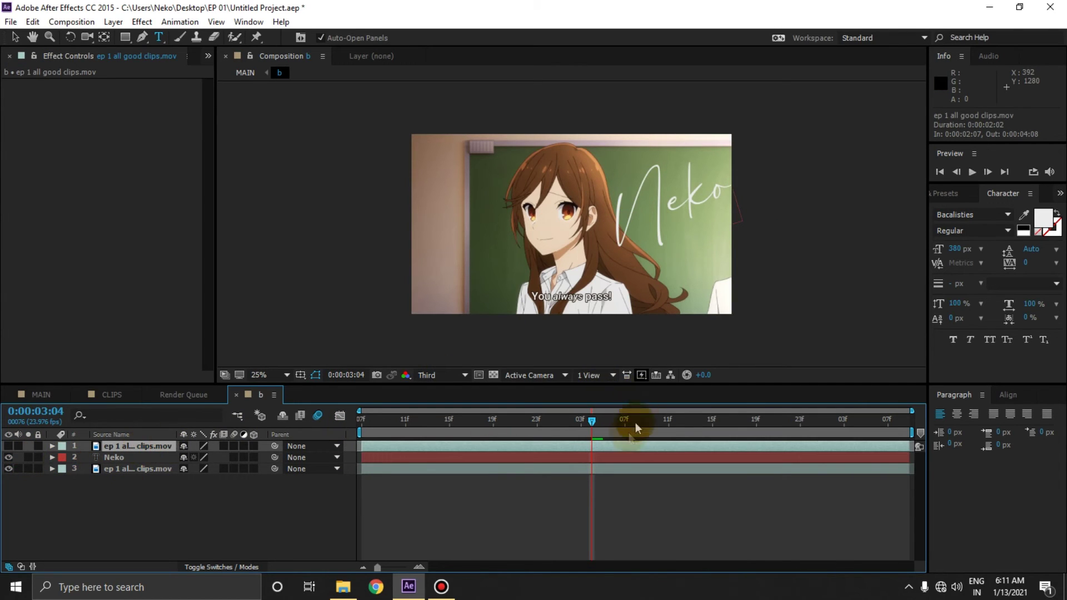
- Apply the Black & White effect to the bottom clip layer and switch to the Selection tool
click(161, 469)
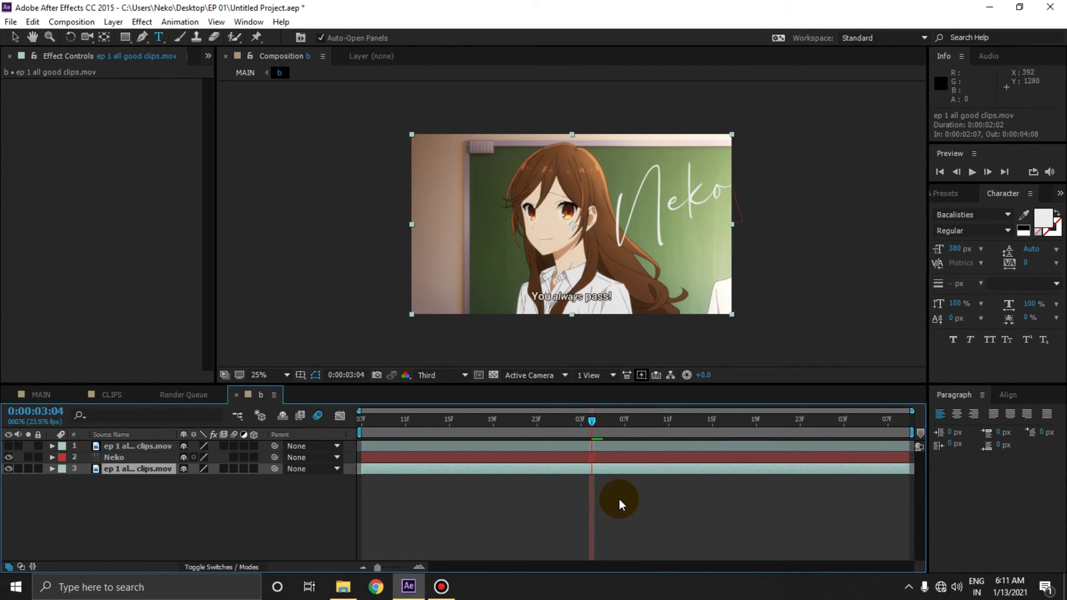
key(ctrl+space)
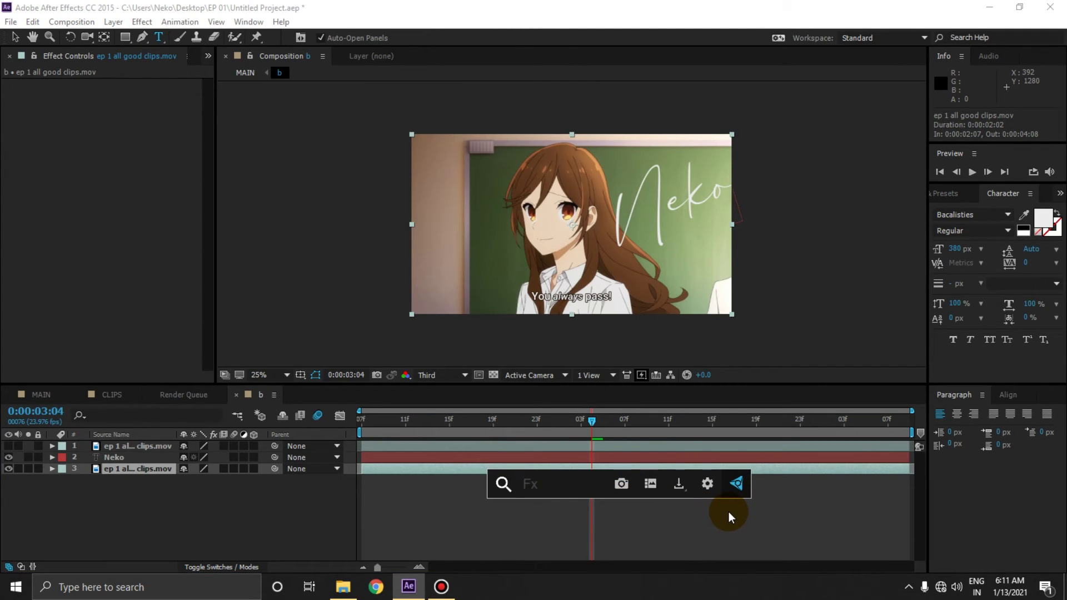
text(bla)
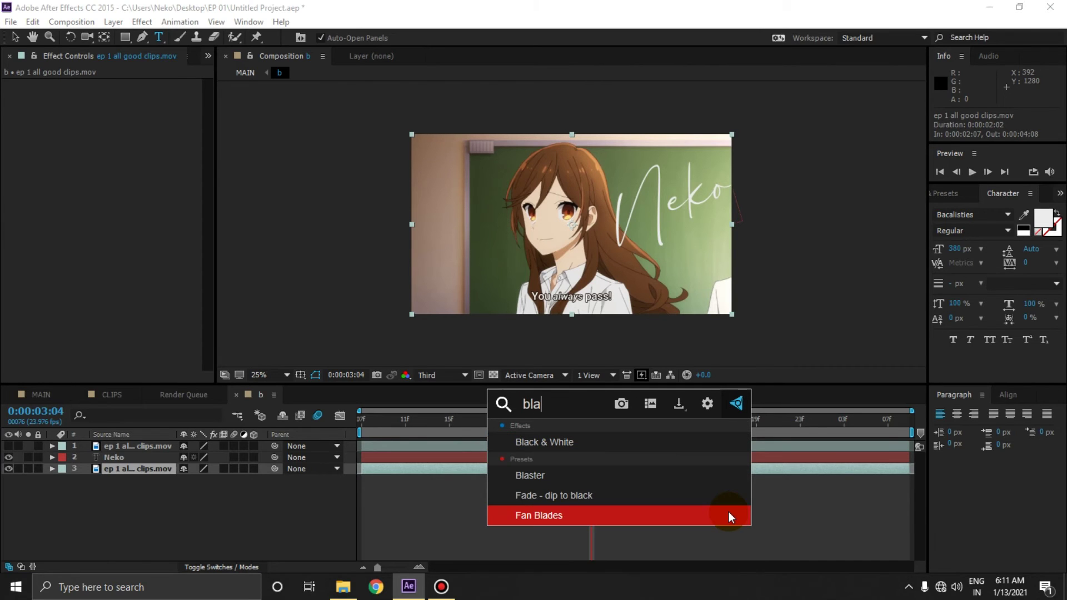
click(618, 444)
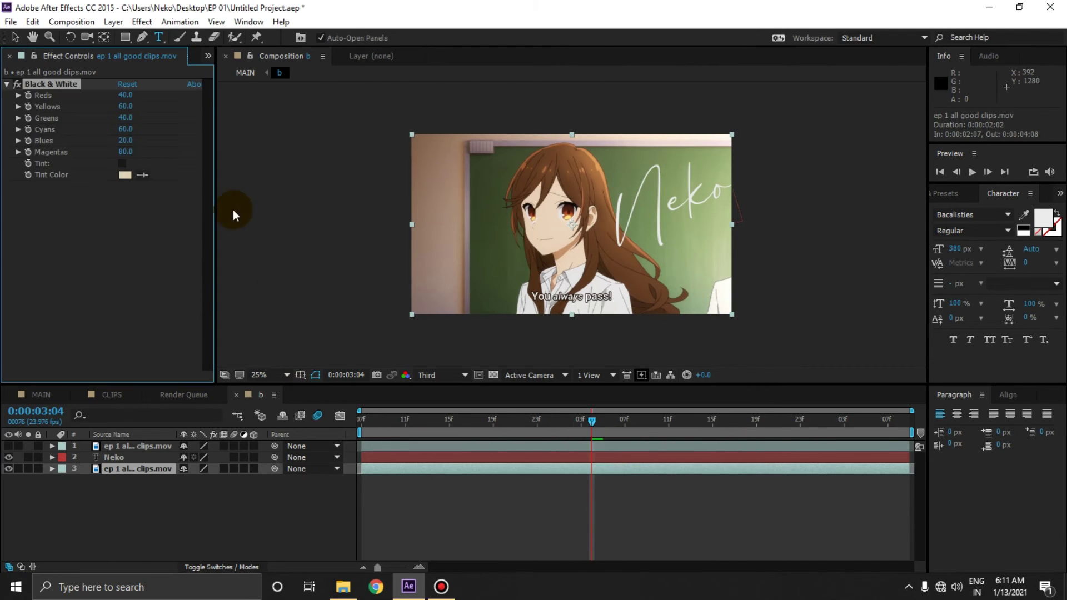
click(15, 37)
click(591, 518)
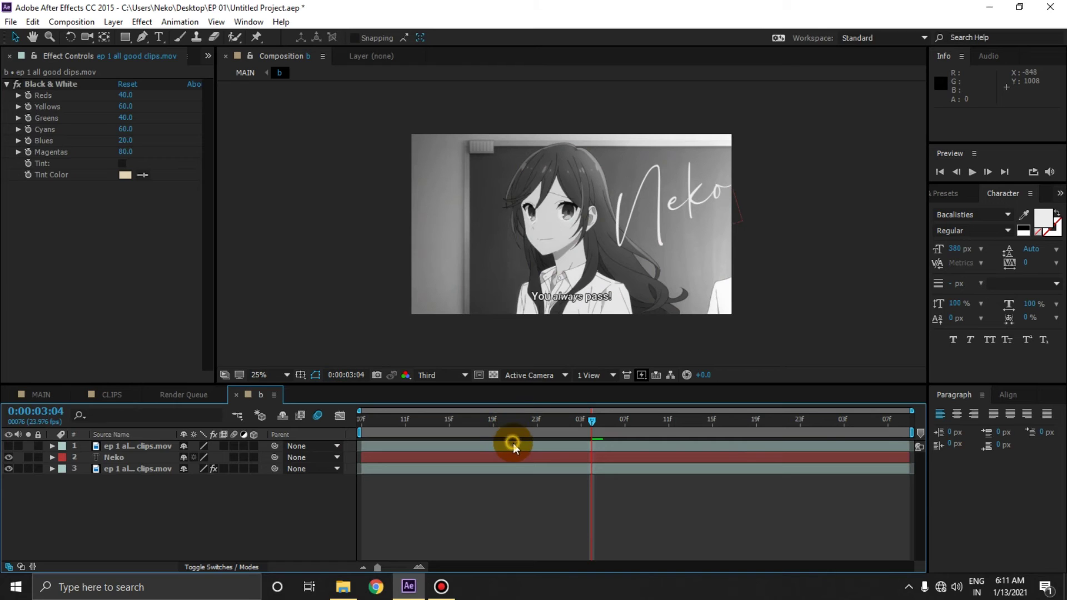
- Select the hidden top clip copy and activate the Pen tool close to where the hair crosses the letter N
click(512, 444)
key(period)
key(period)
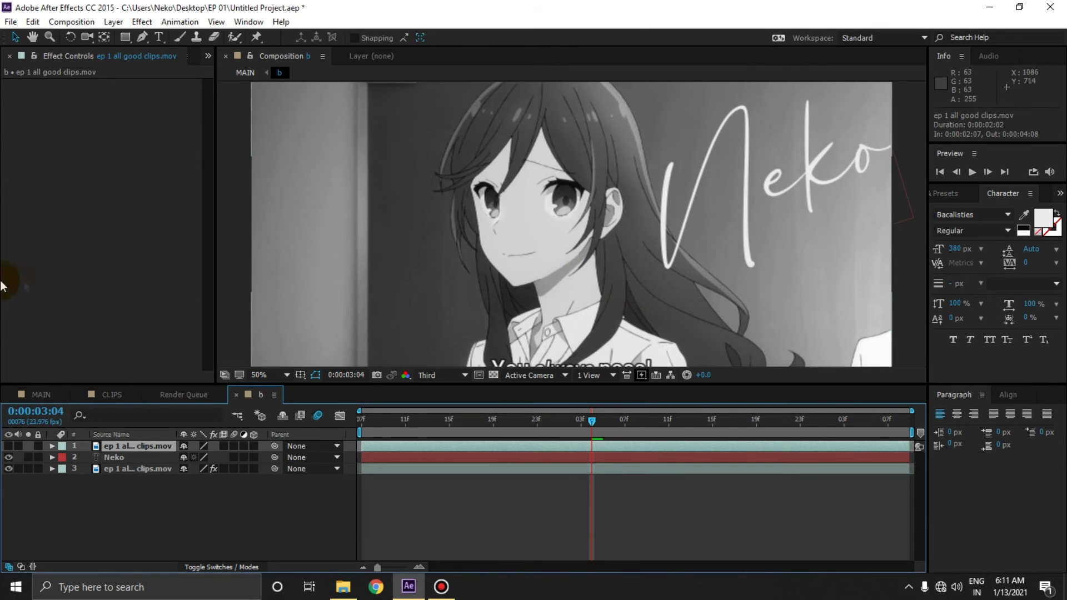
key(period)
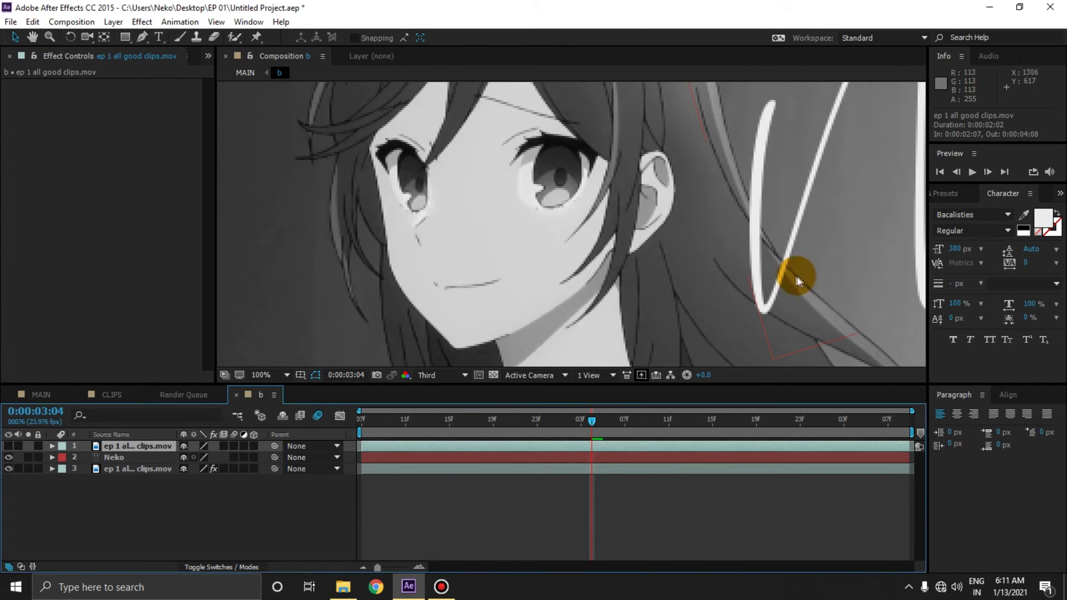
drag(786, 280, 583, 282)
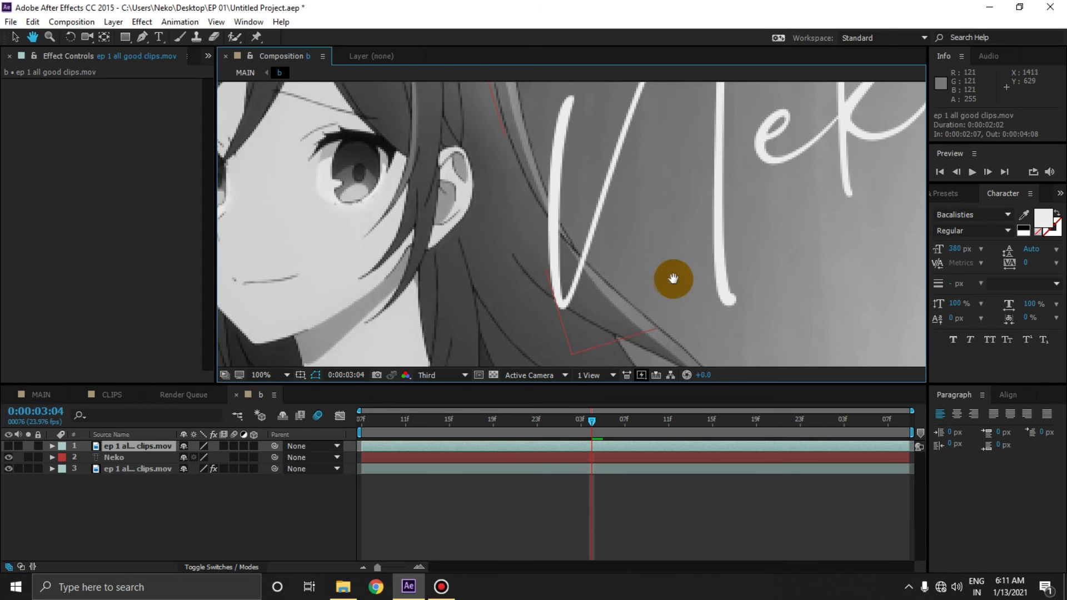
drag(572, 253, 576, 288)
scroll(455, 251, up, 1)
key(g)
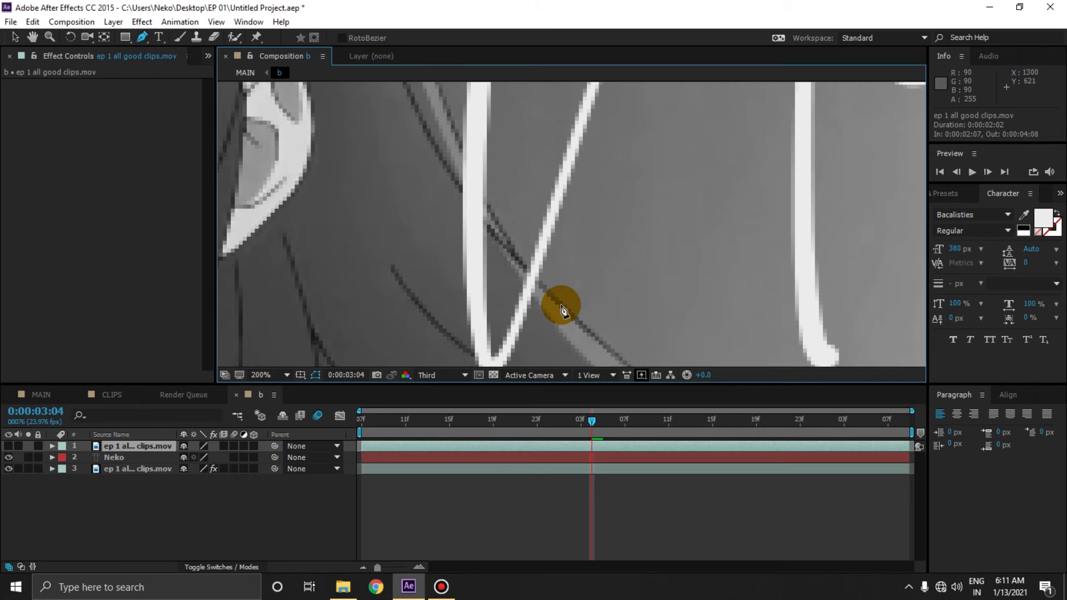
- Go frame by frame from 0:00:02:07 to 0:00:02:21, examining where the hair meets the letter N
drag(589, 423, 359, 419)
click(422, 286)
scroll(422, 286, down, 4)
scroll(507, 267, up, 2)
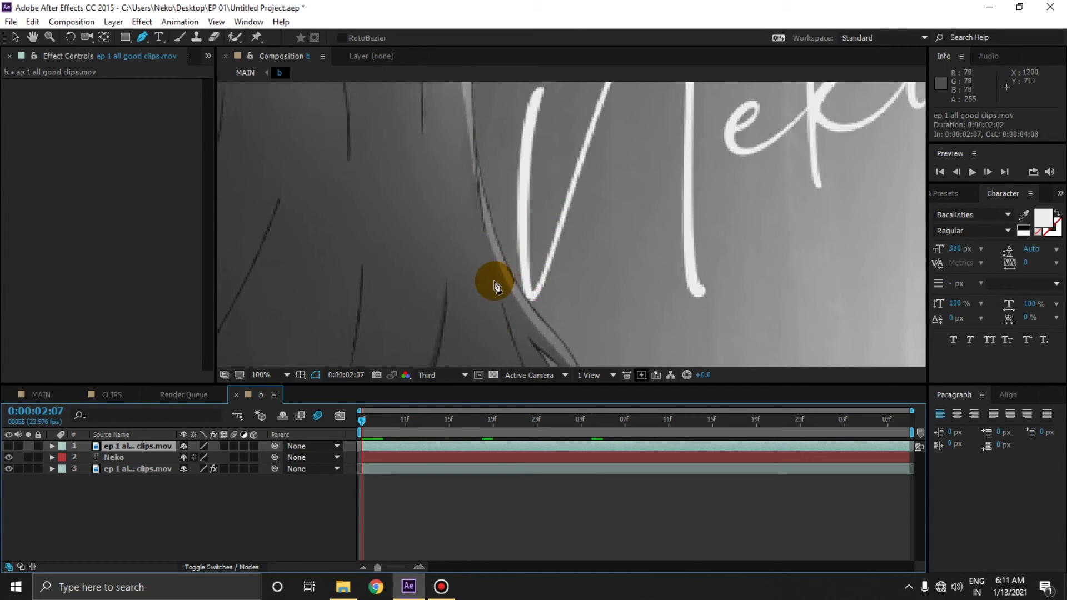
key(Page_Down)
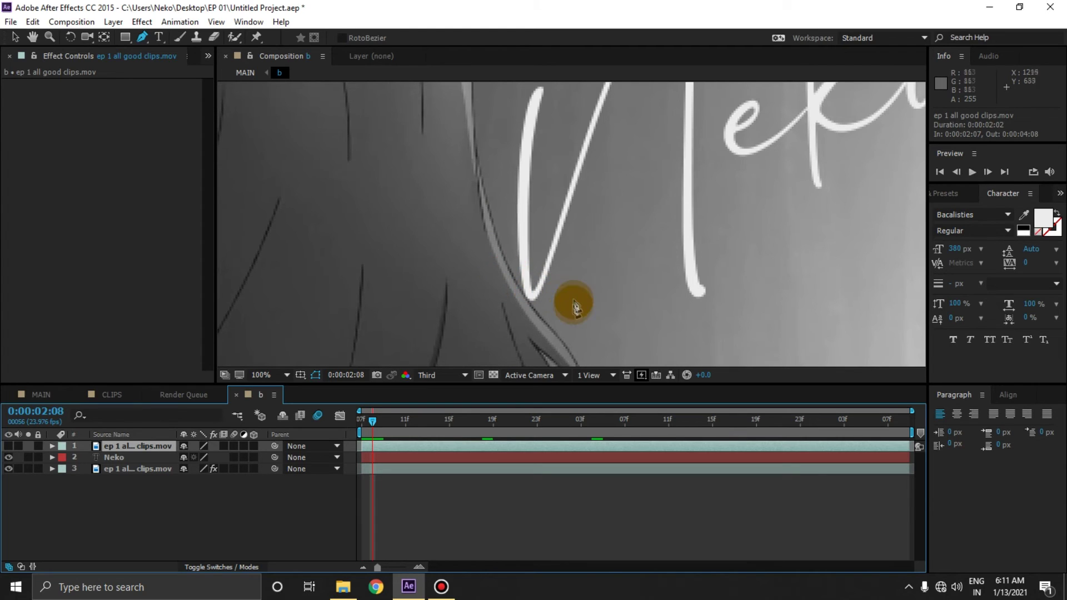
key(Page_Down)
key(Page_Down)
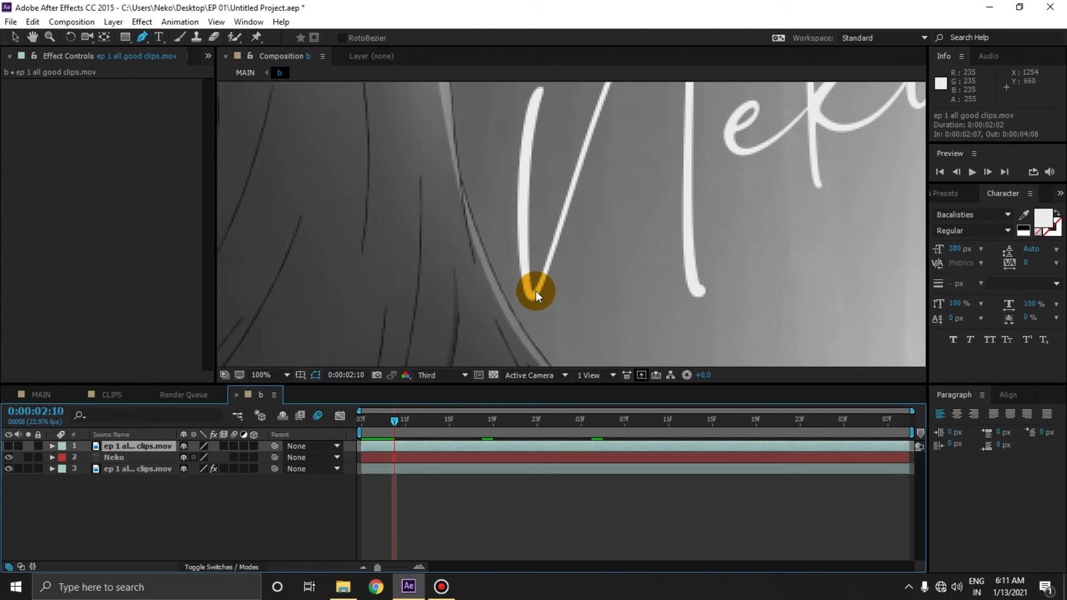
key(Page_Down)
key(Page_Down)
key(Page_Down)
key(Page_Down)
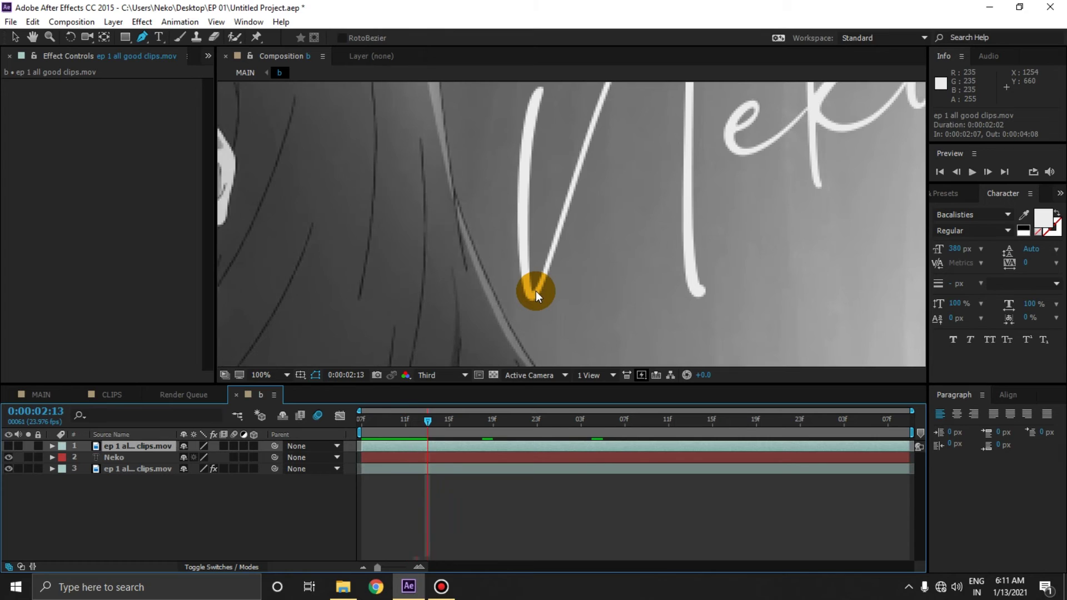
key(Page_Down)
key(Page_Down)
key(Page_Down)
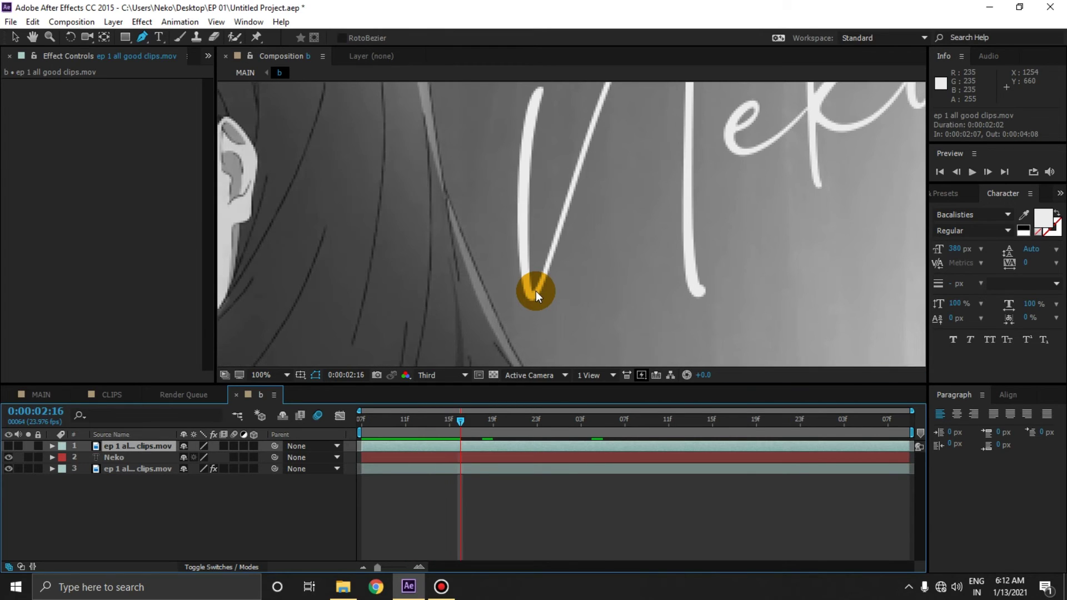
key(Page_Down)
key(Page_Down)
key(Page_Down)
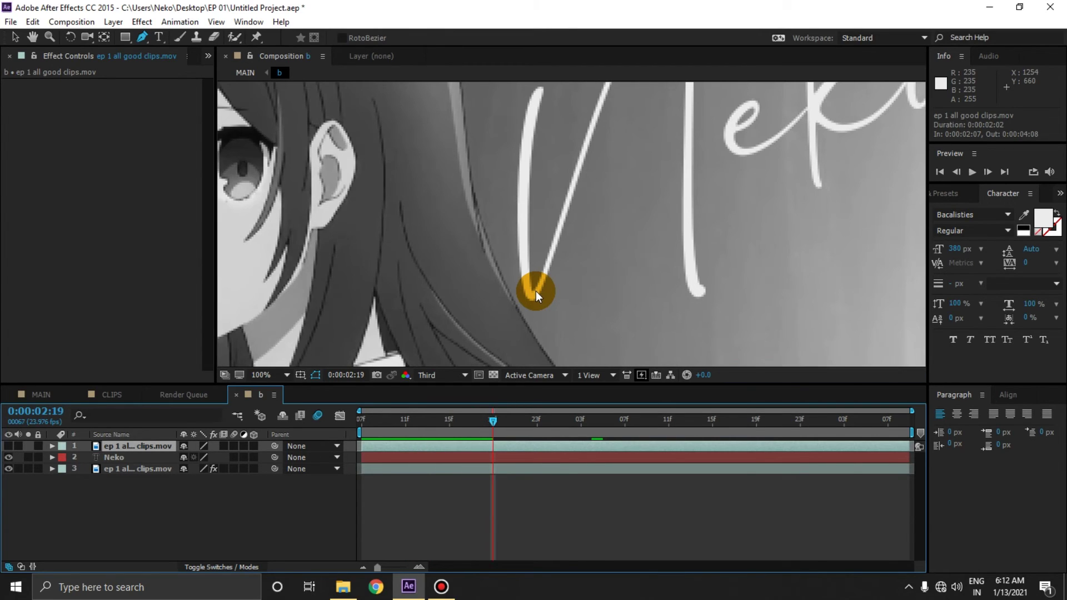
key(Page_Down)
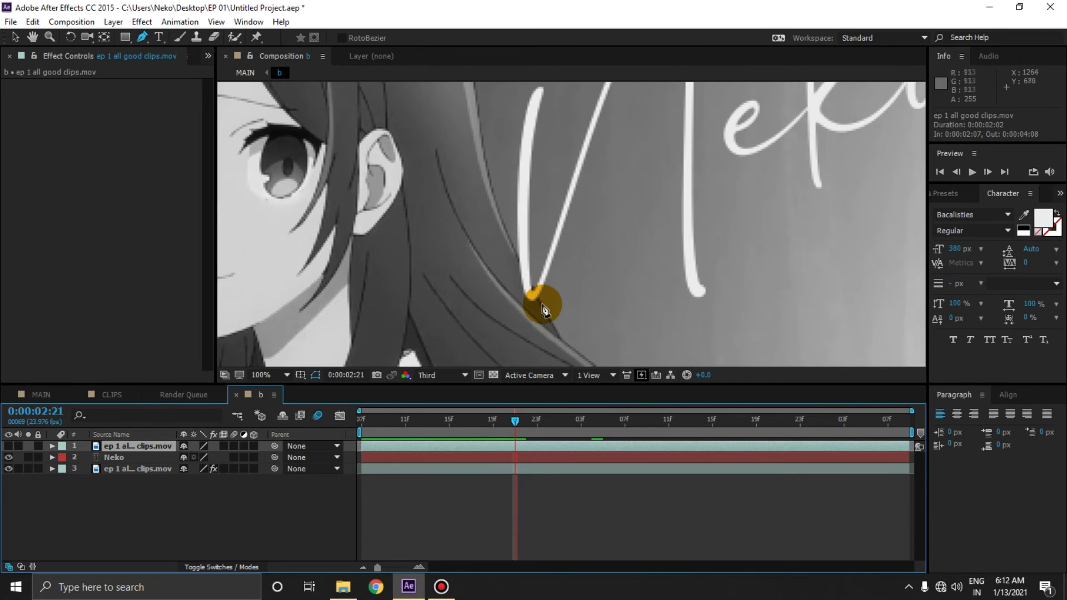
key(Page_Up)
key(Page_Down)
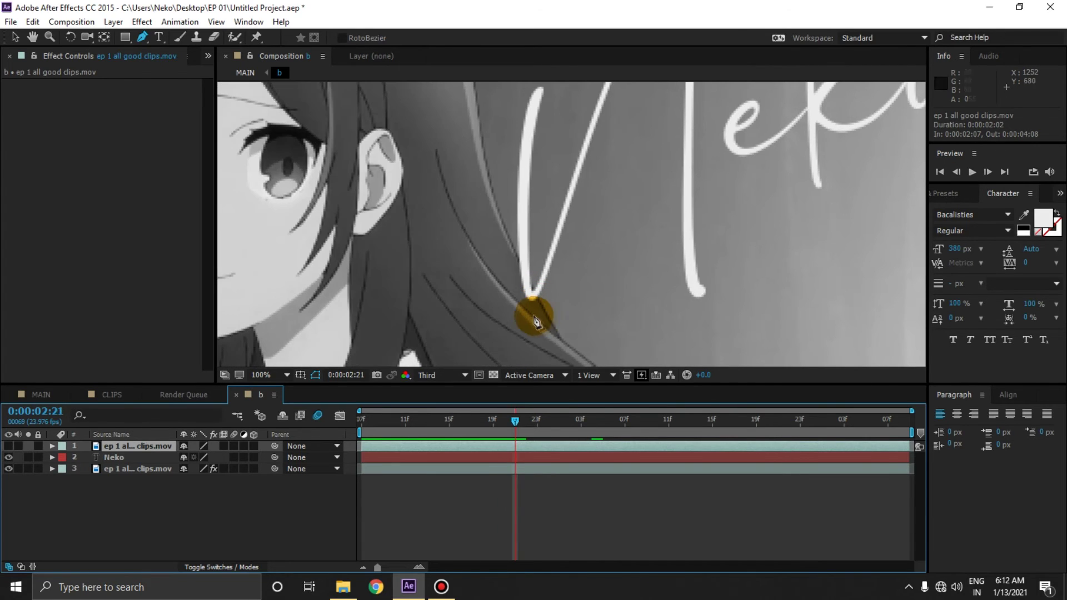
- Hide the Neko text and trace a mask on the top clip copy along the outer edge of the hair at 0:00:02:21
click(545, 313)
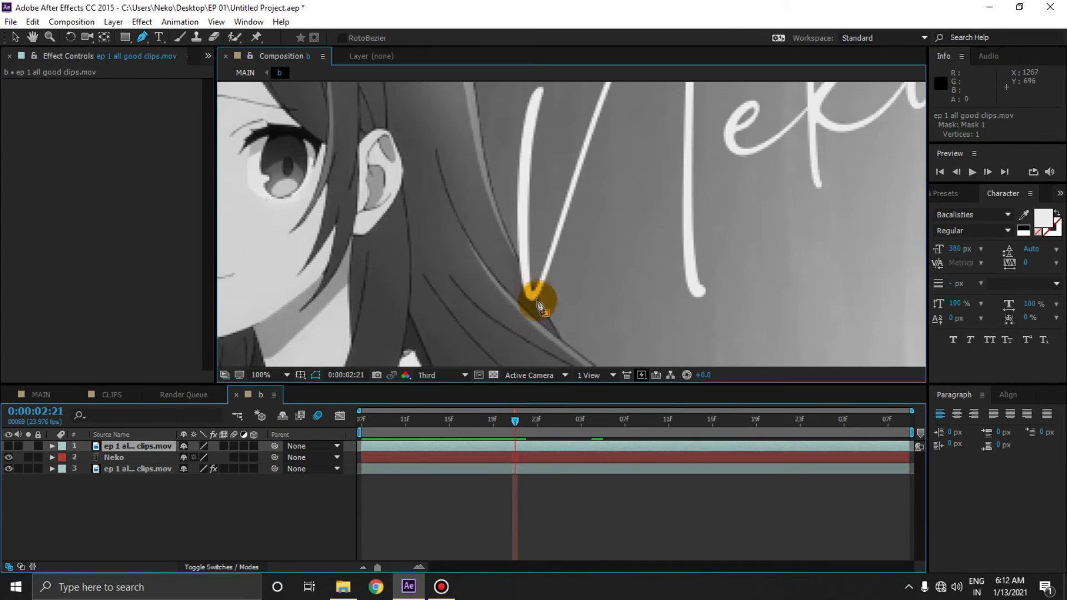
scroll(532, 300, up, 2)
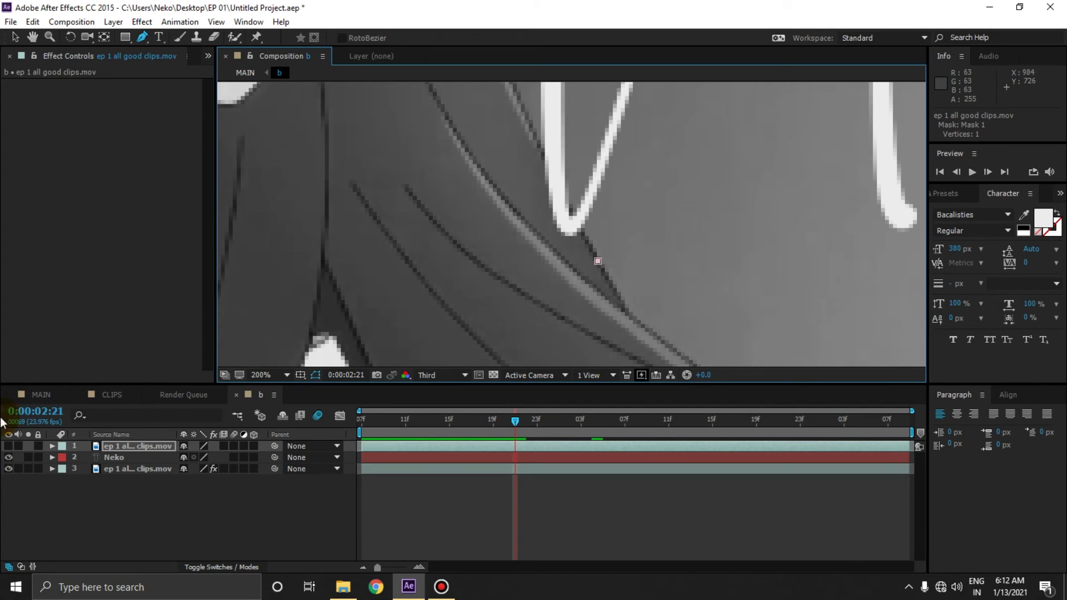
click(8, 457)
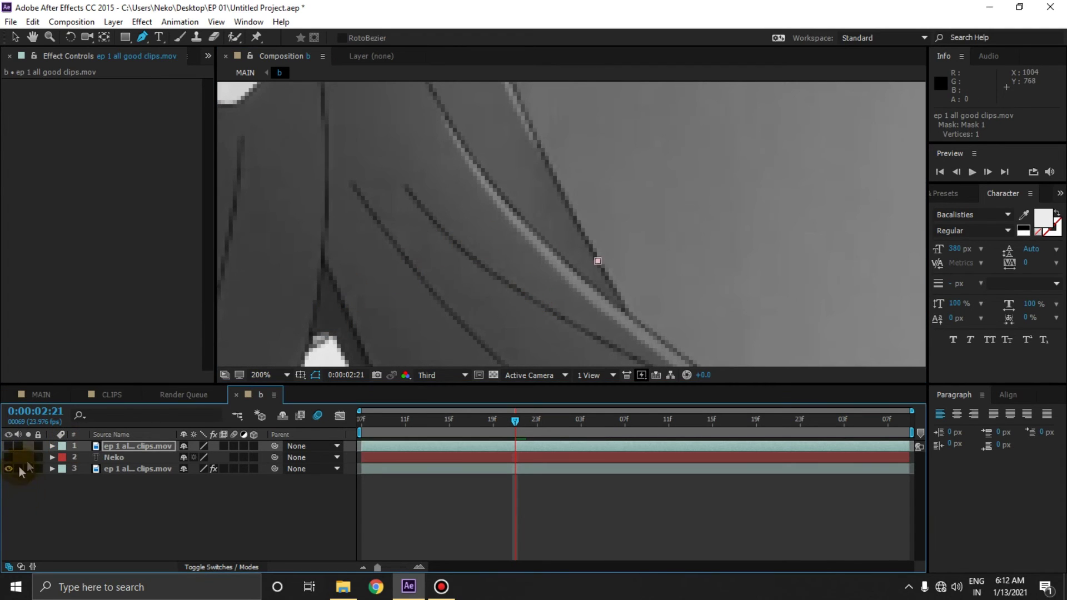
click(564, 197)
click(527, 121)
click(512, 89)
key(comma)
click(532, 131)
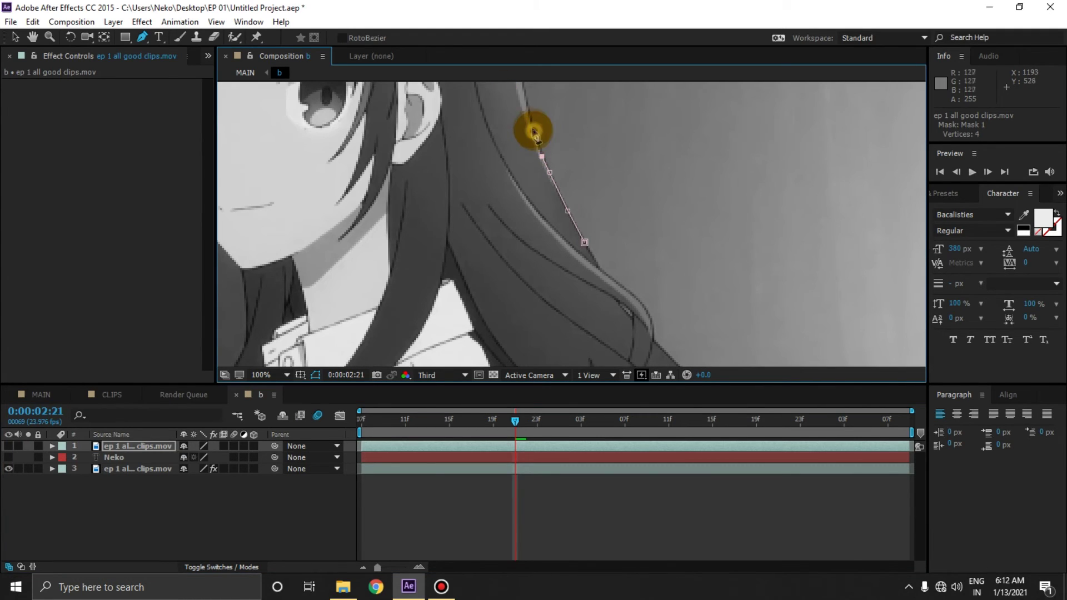
click(528, 103)
- Close the mask by routing its remaining points through the inside of the hair back to the starting point
click(465, 122)
click(460, 184)
click(506, 274)
click(553, 285)
click(584, 243)
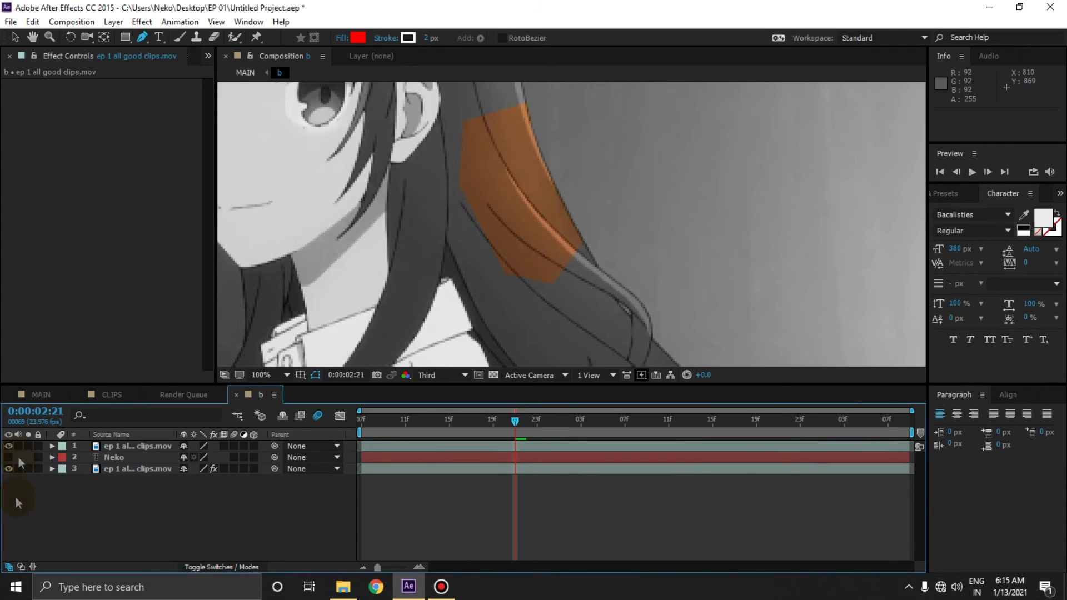
- Make the masked clip copy and the Neko text visible and check how they overlap
drag(8, 456, 8, 469)
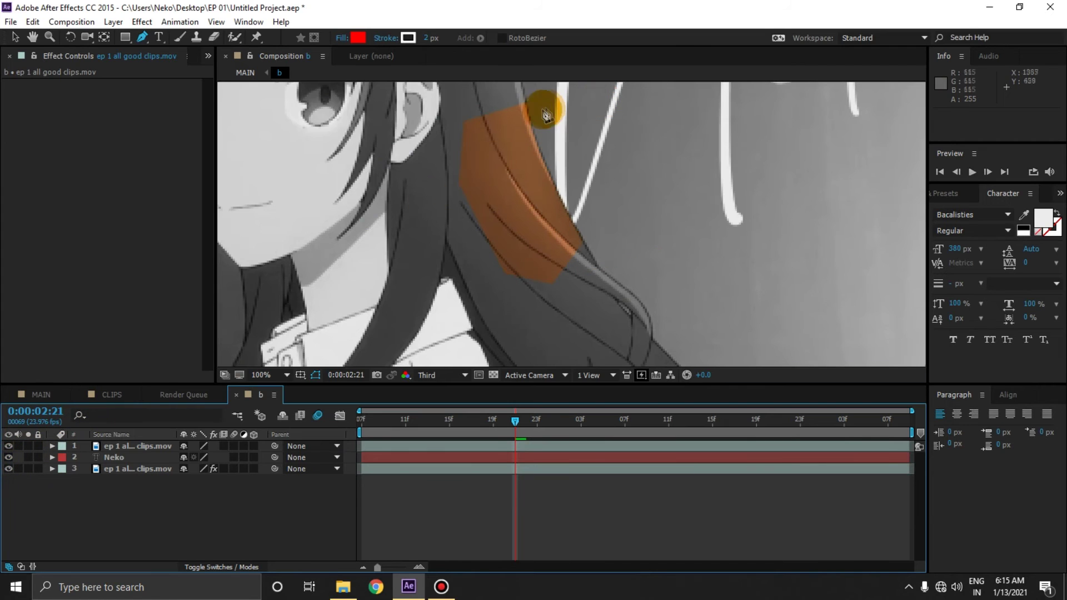
scroll(613, 163, down, 2)
scroll(529, 233, down, 2)
scroll(542, 259, up, 2)
- Set a Mask Path keyframe for the hair mask on the top clip copy at 0:00:02:21
click(526, 449)
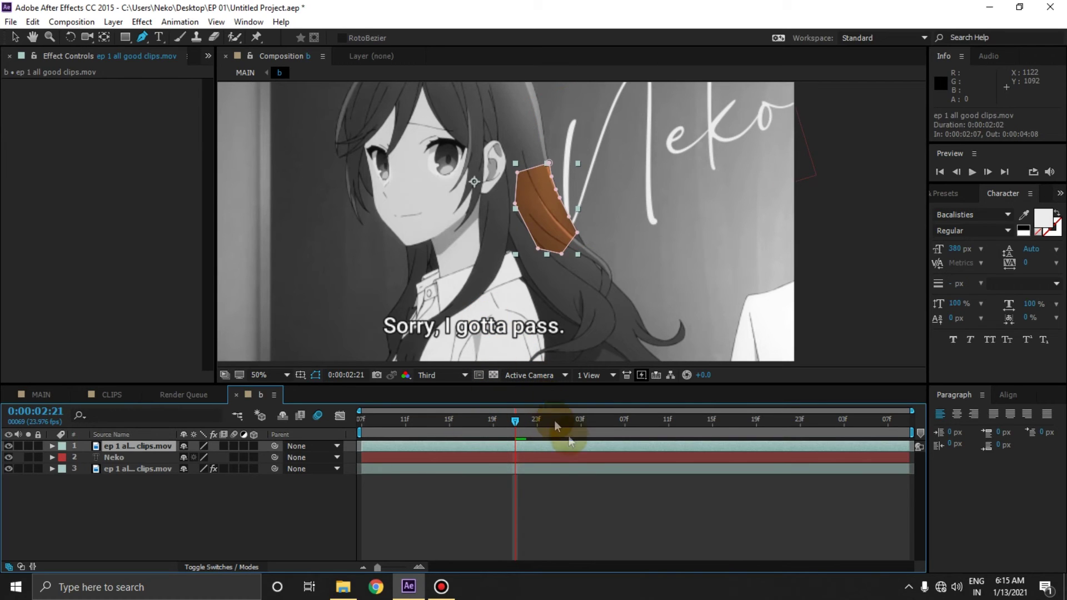
key(m)
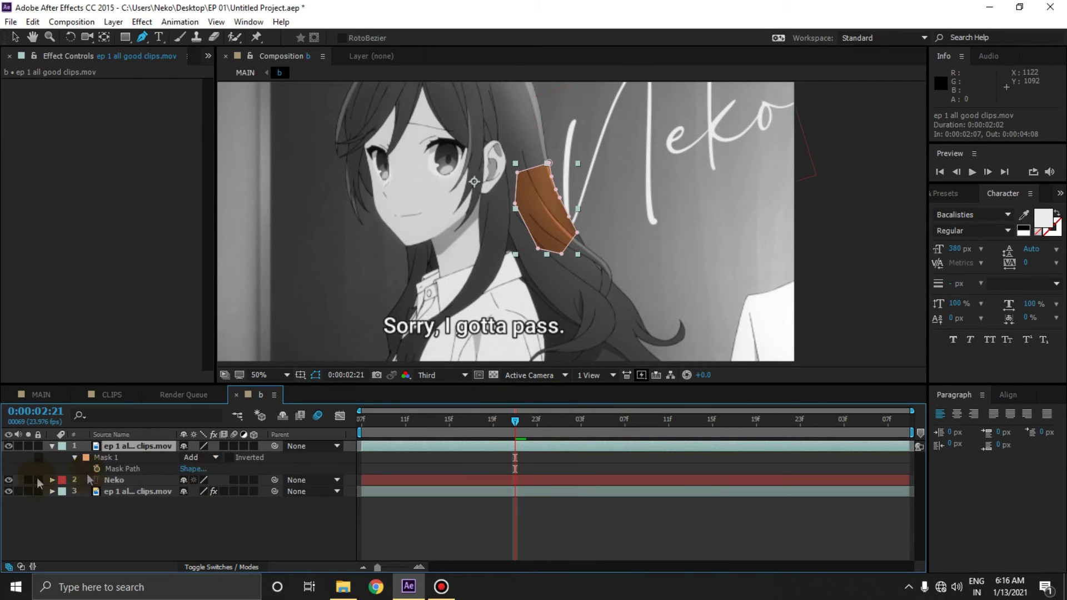
click(105, 459)
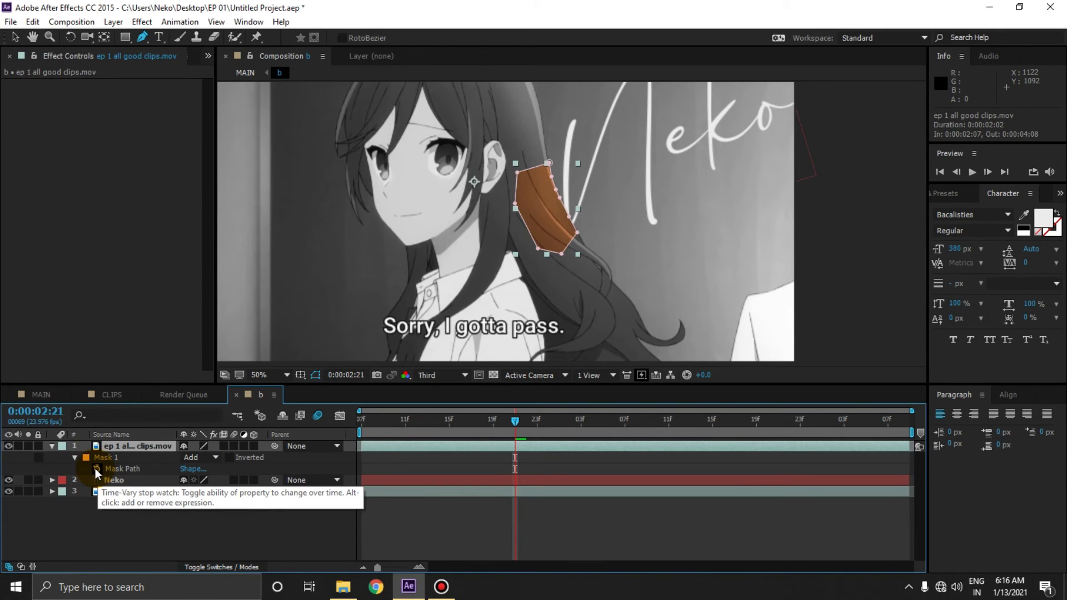
click(97, 468)
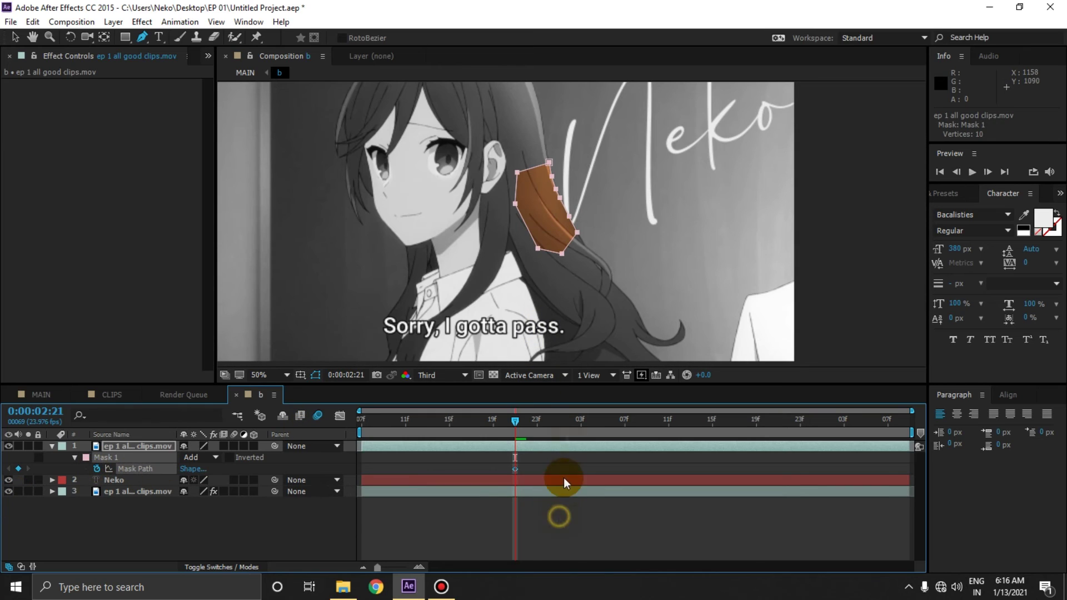
click(559, 516)
click(540, 450)
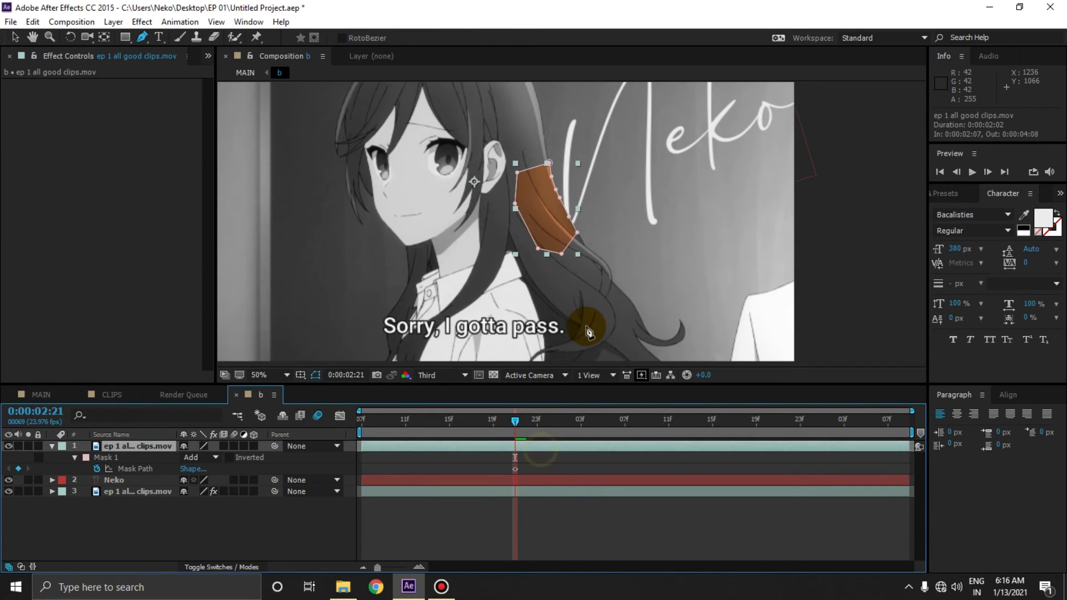
- Set a Mask Path keyframe for the hair mask at 0:00:02:22
key(Page_Down)
scroll(597, 207, up, 2)
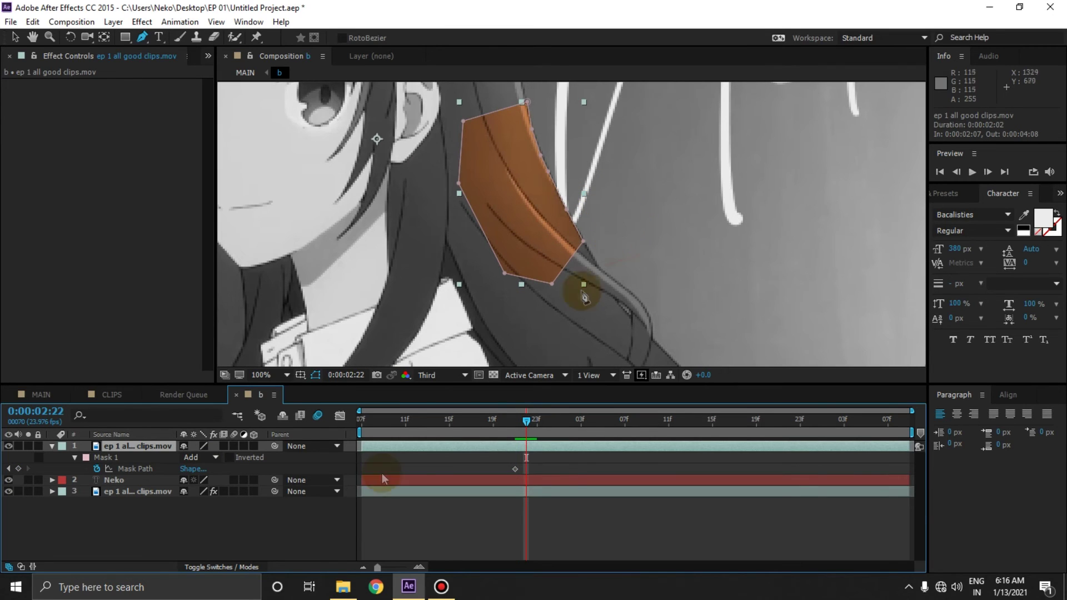
click(19, 470)
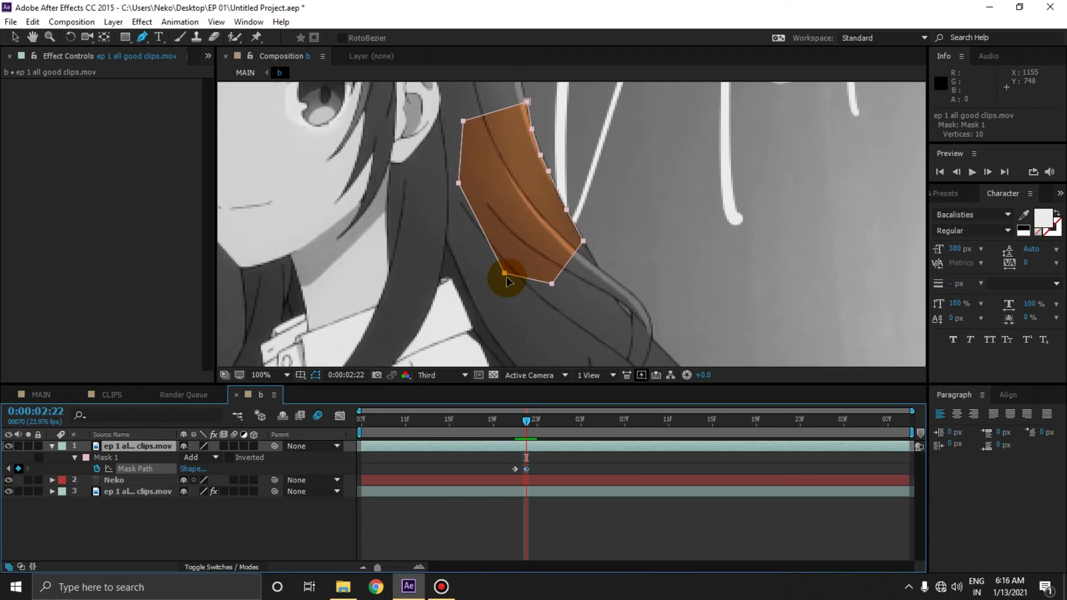
key(Page_Down)
key(Page_Down)
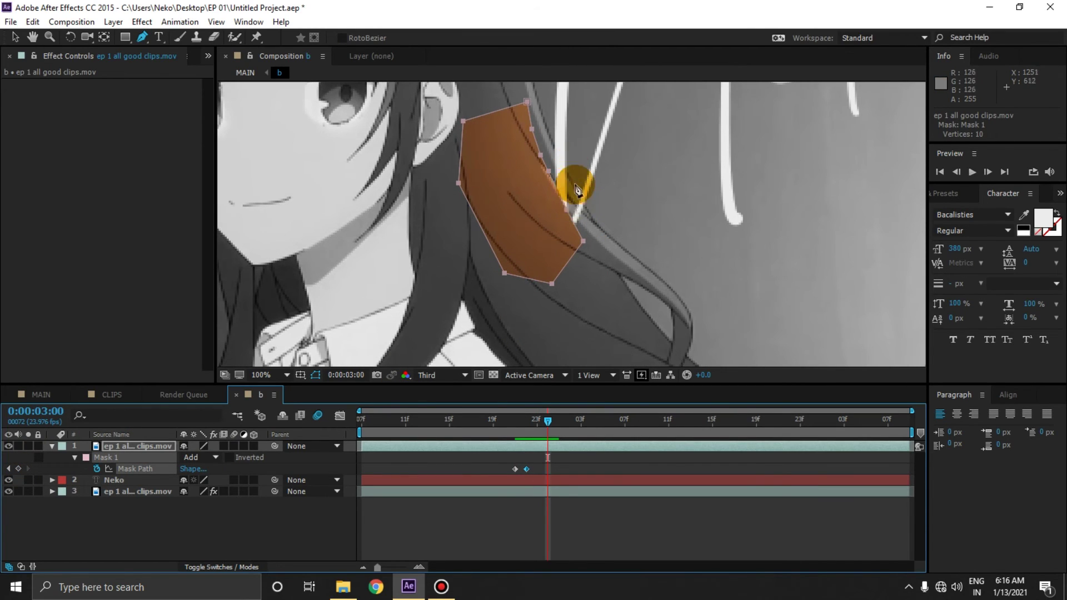
key(Page_Up)
click(18, 468)
click(537, 469)
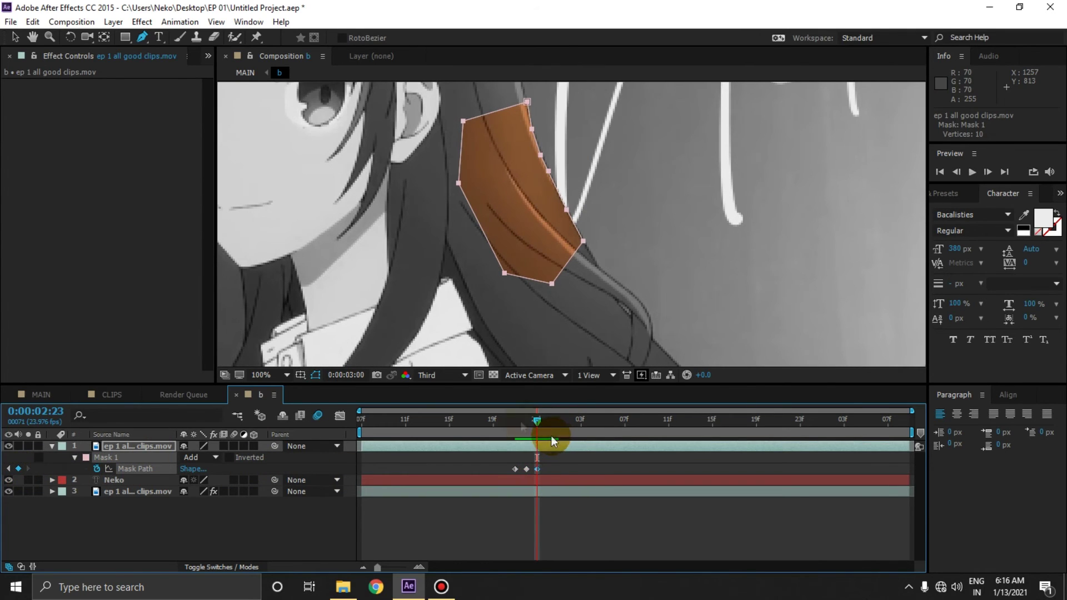
key(Page_Down)
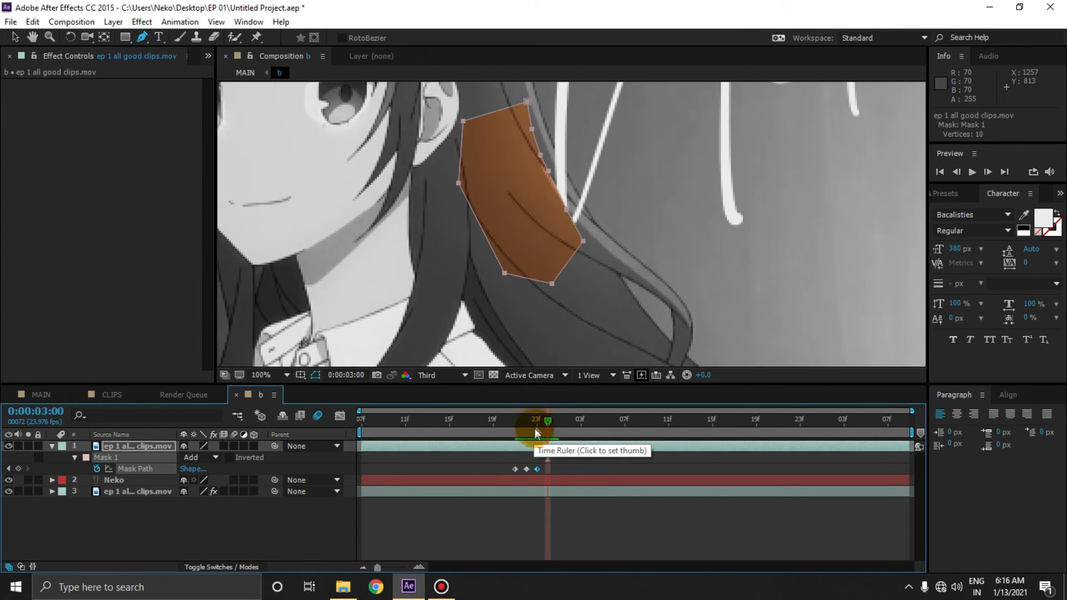
key(Page_Up)
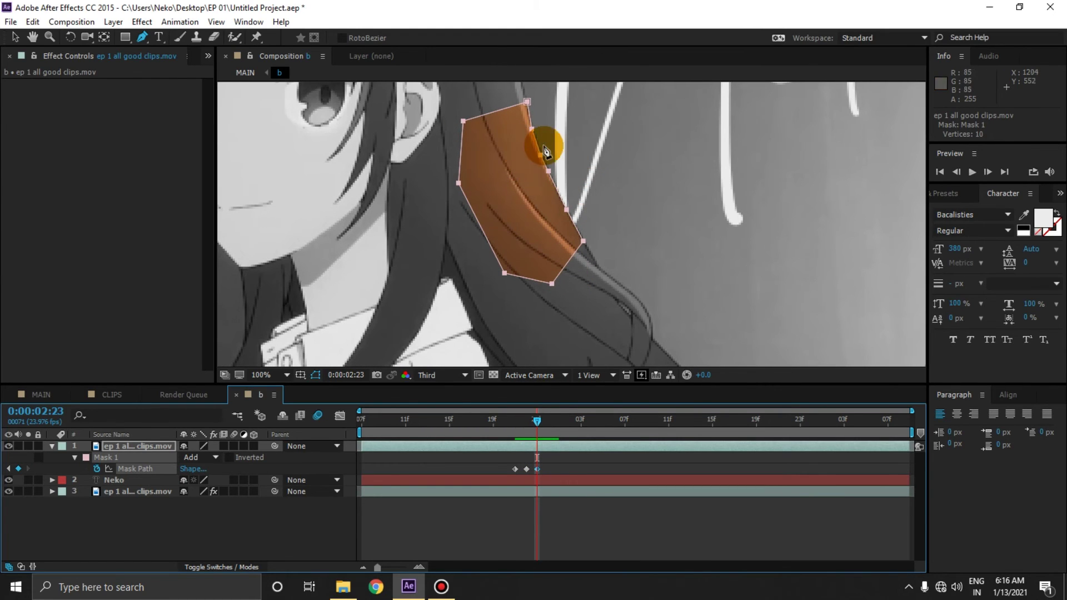
click(538, 469)
key(Delete)
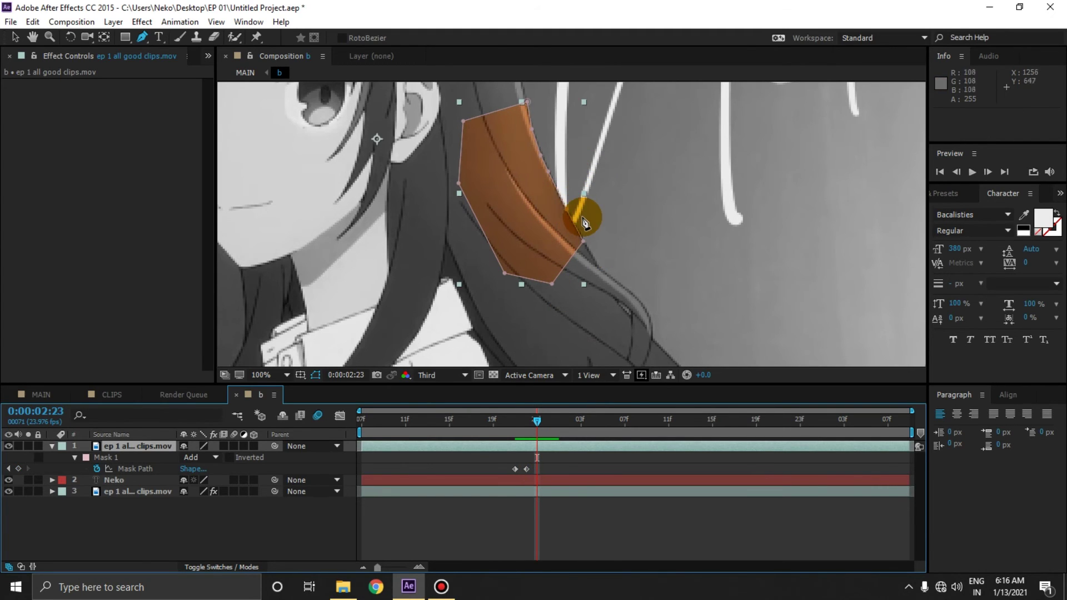
- At 0:00:03:00, move the mask's two lower outer points onto the shifted outer edge of the hair
scroll(583, 221, up, 1)
key(Page_Down)
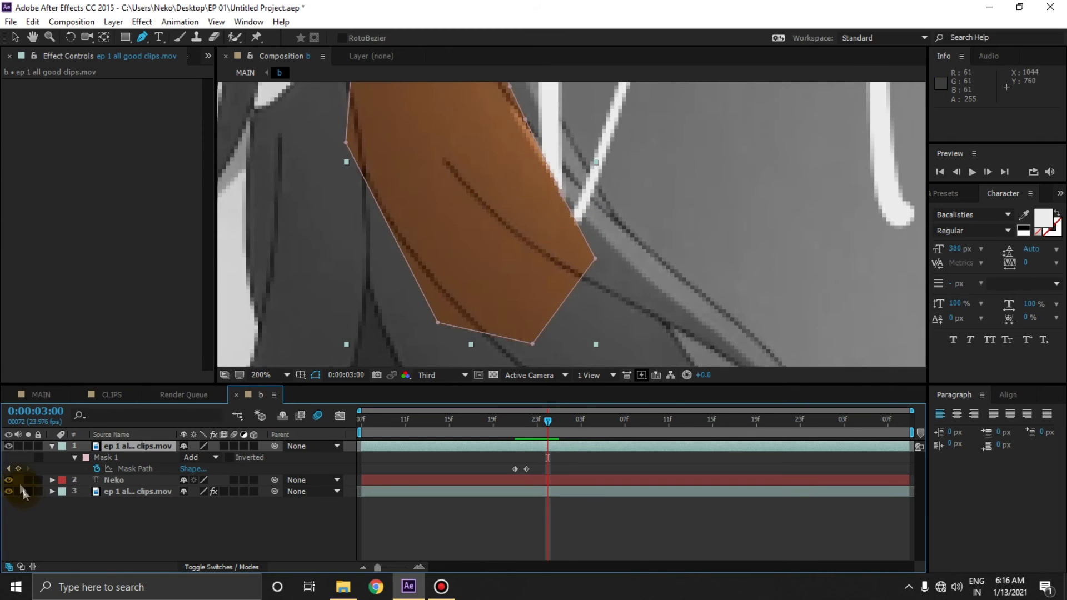
click(596, 258)
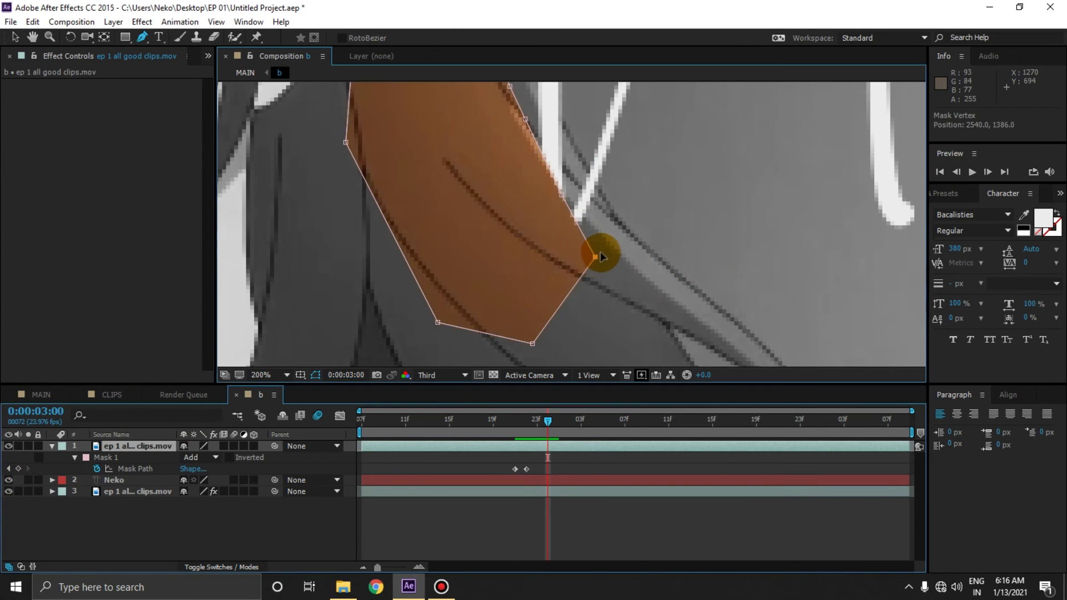
drag(595, 257, 600, 252)
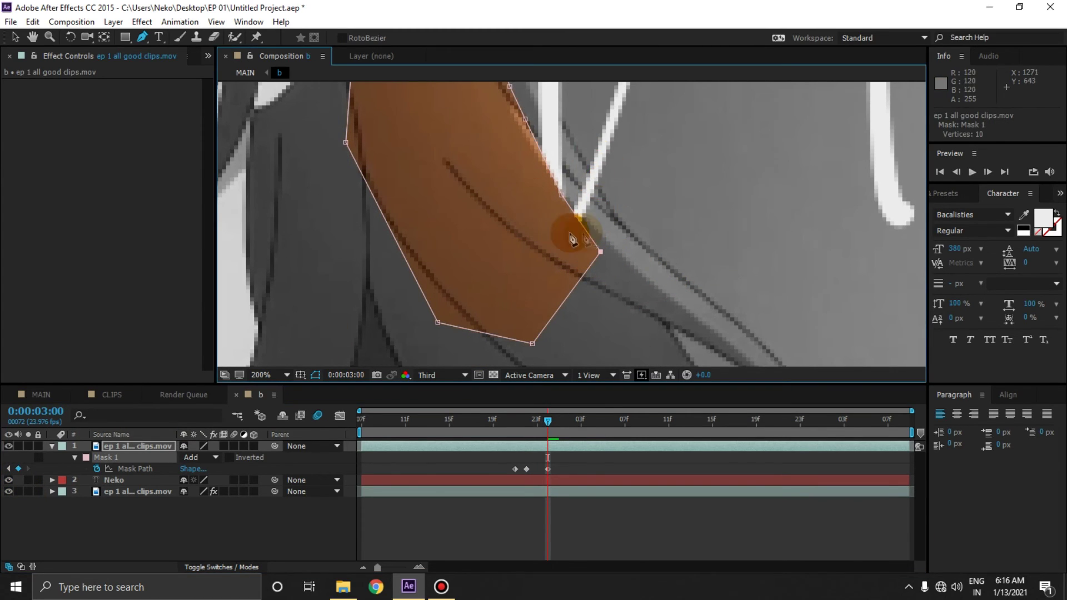
drag(561, 219, 630, 233)
drag(562, 192, 583, 165)
drag(629, 232, 619, 228)
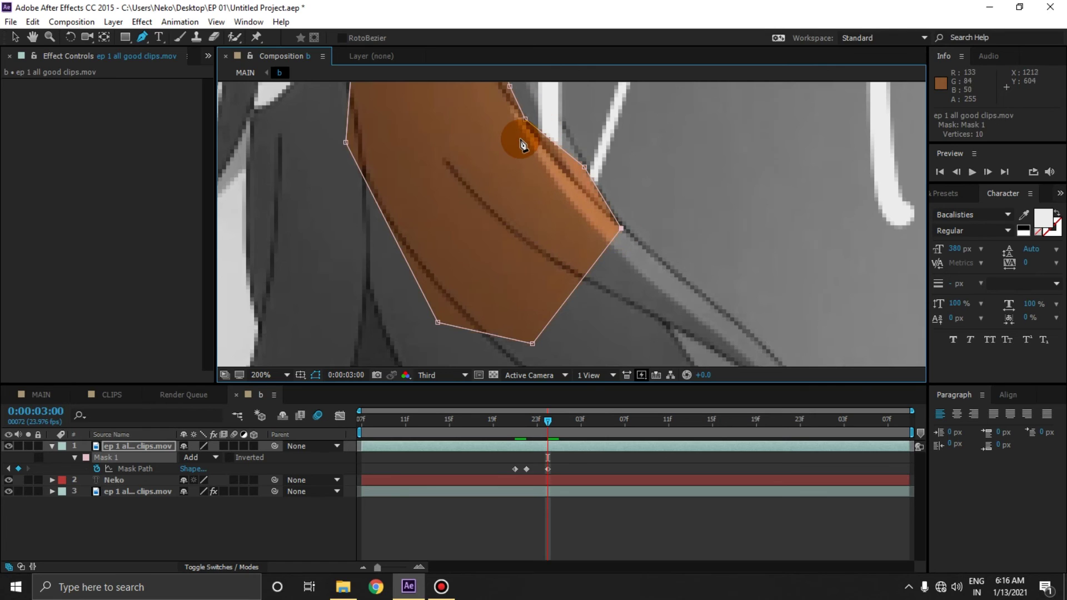
- Move the mask's upper outer points onto the hair's outer edge at 0:00:03:00
scroll(528, 143, down, 2)
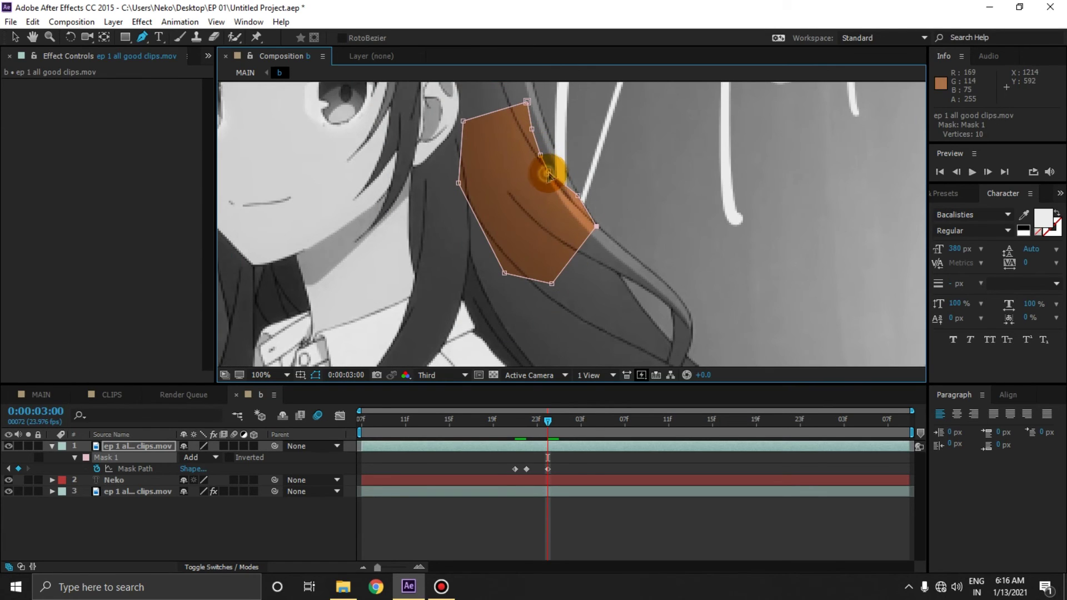
drag(547, 174, 556, 161)
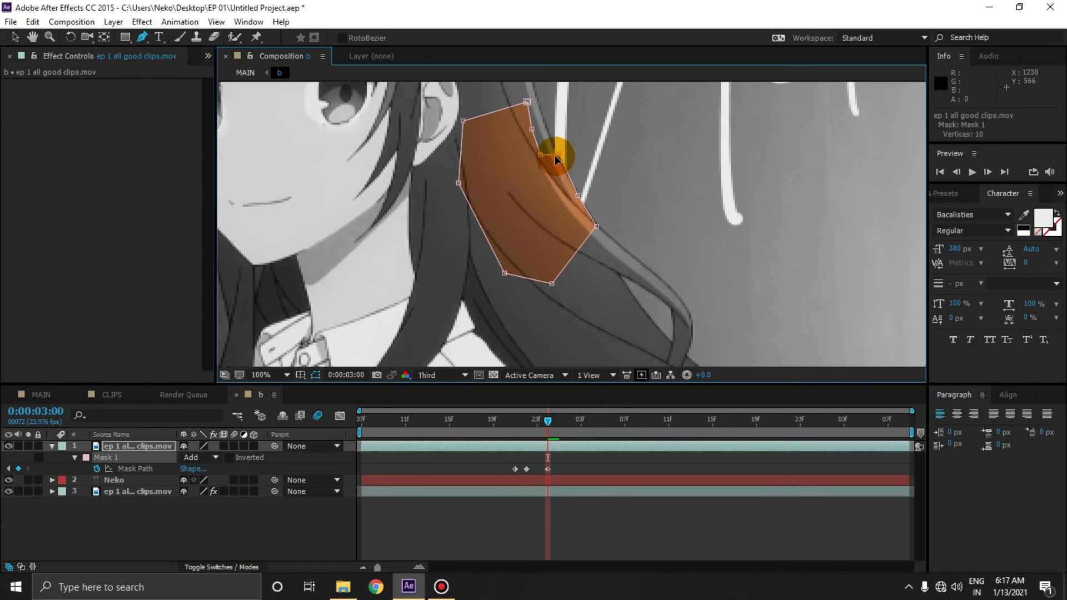
key(period)
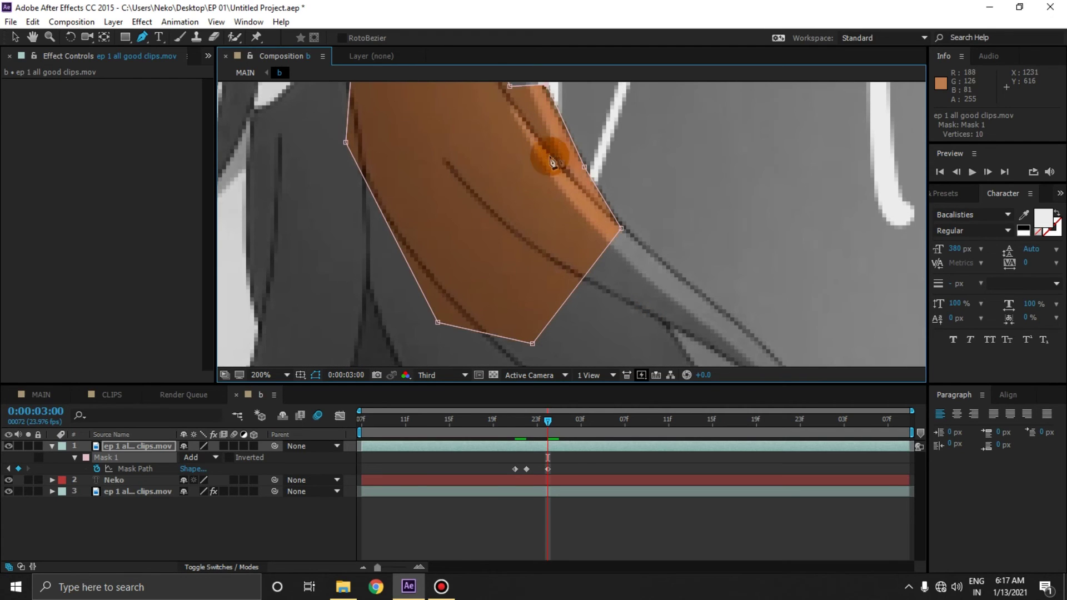
key(space)
drag(681, 183, 742, 339)
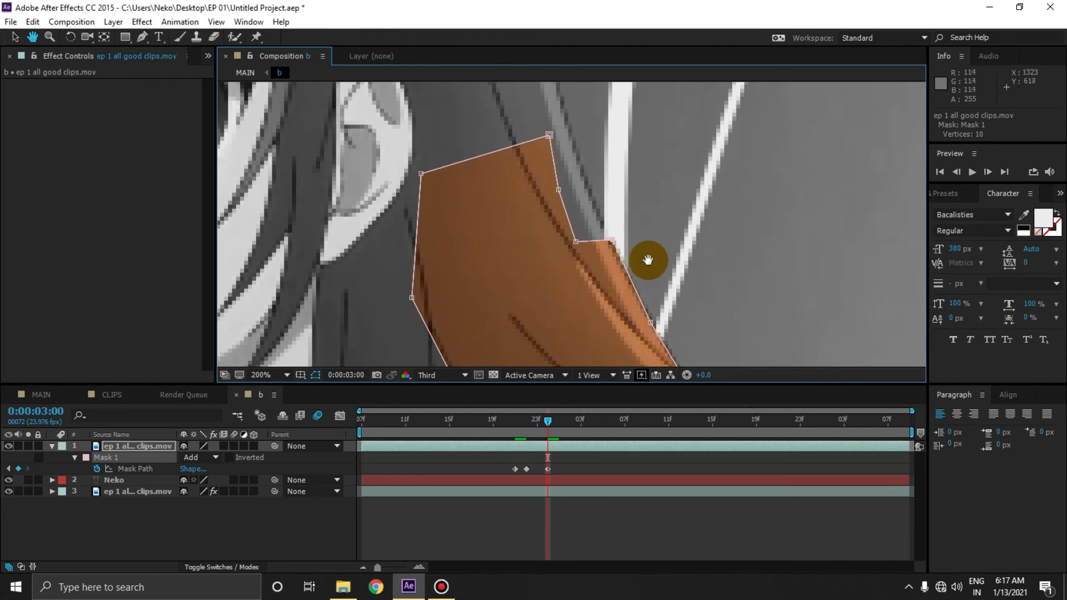
drag(578, 243, 567, 130)
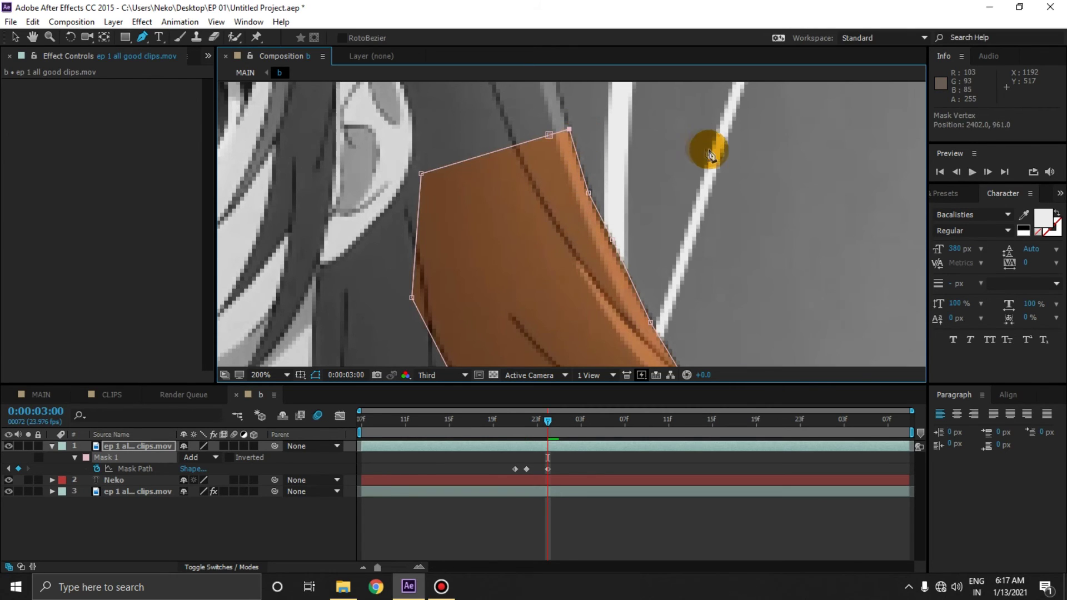
- Copy the Mask Path keyframe from 0:00:02:22 to 0:00:02:23 so the mask holds its earlier shape
scroll(707, 151, down, 1)
key(Page_Down)
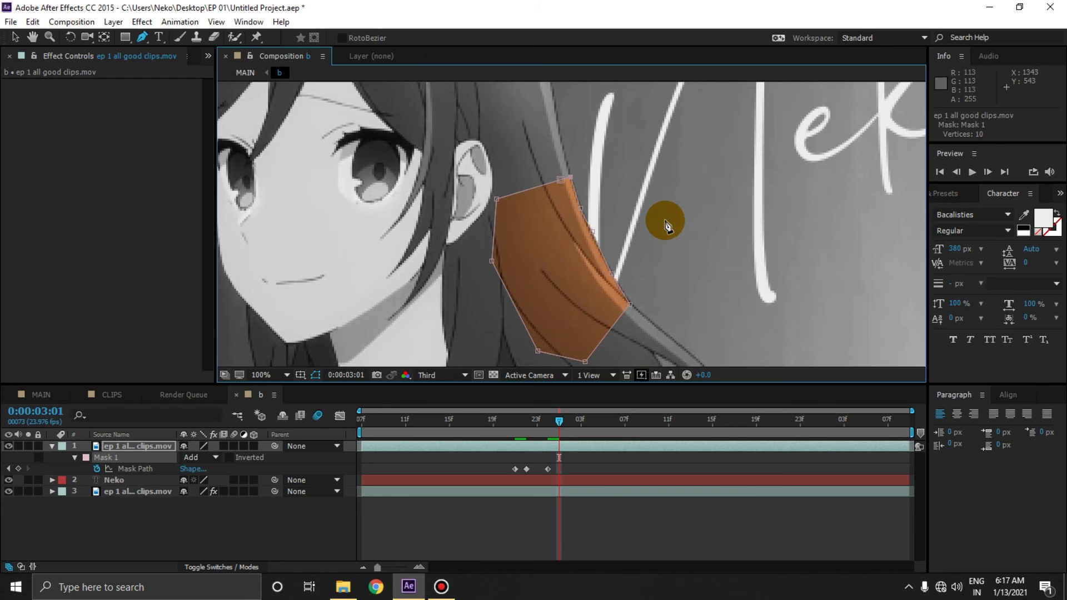
scroll(615, 255, up, 1)
key(Page_Up)
key(Page_Up)
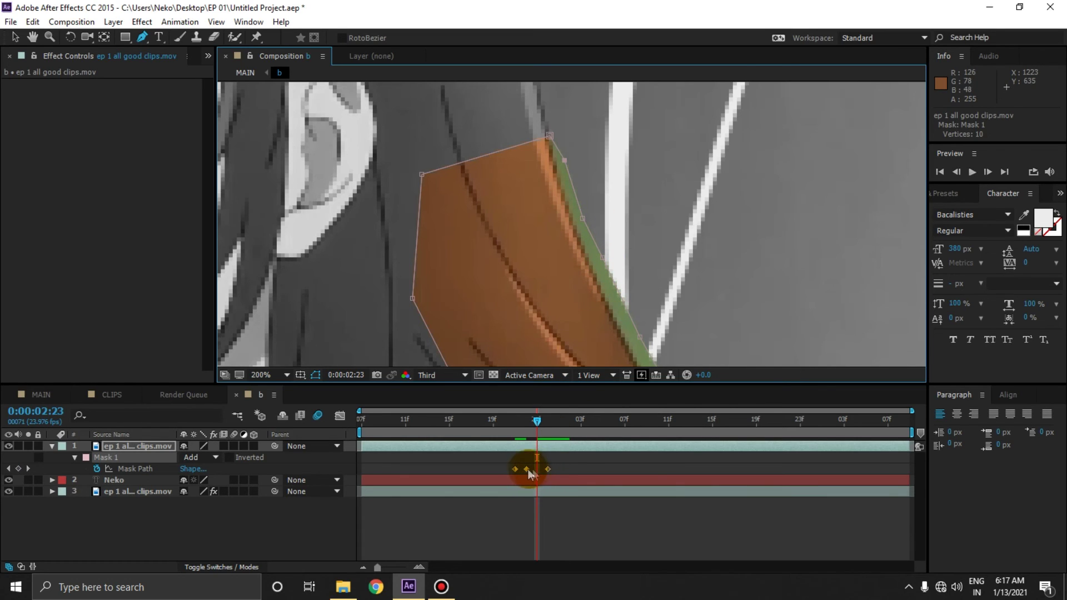
scroll(574, 233, down, 1)
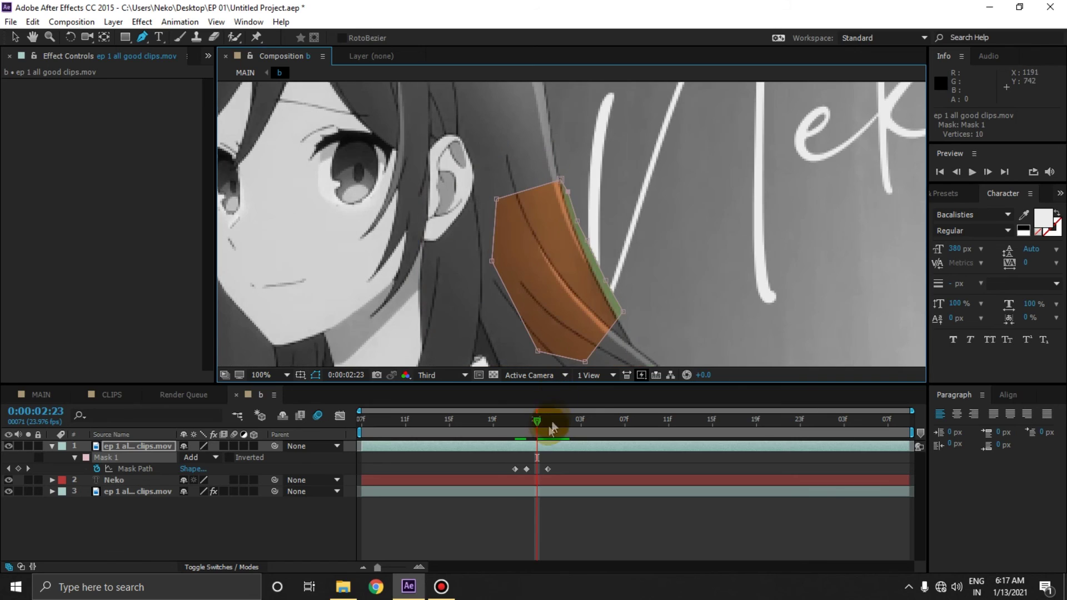
click(525, 469)
key(ctrl+c)
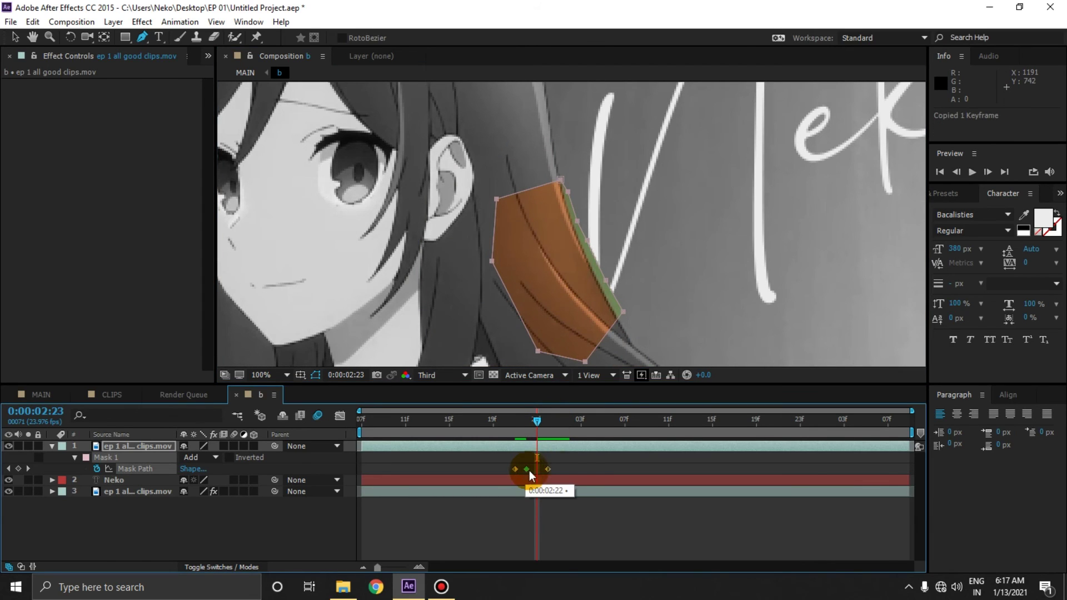
key(ctrl+v)
click(570, 464)
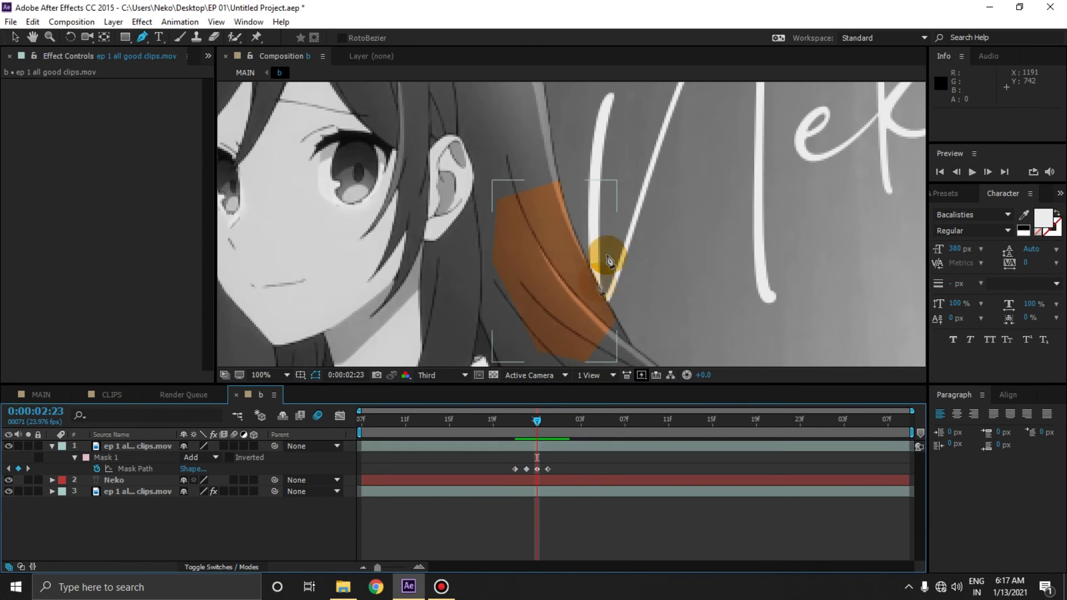
- Check frame by frame from 0:00:02:22 to 0:00:03:01 how the mask follows the hair
key(Page_Up)
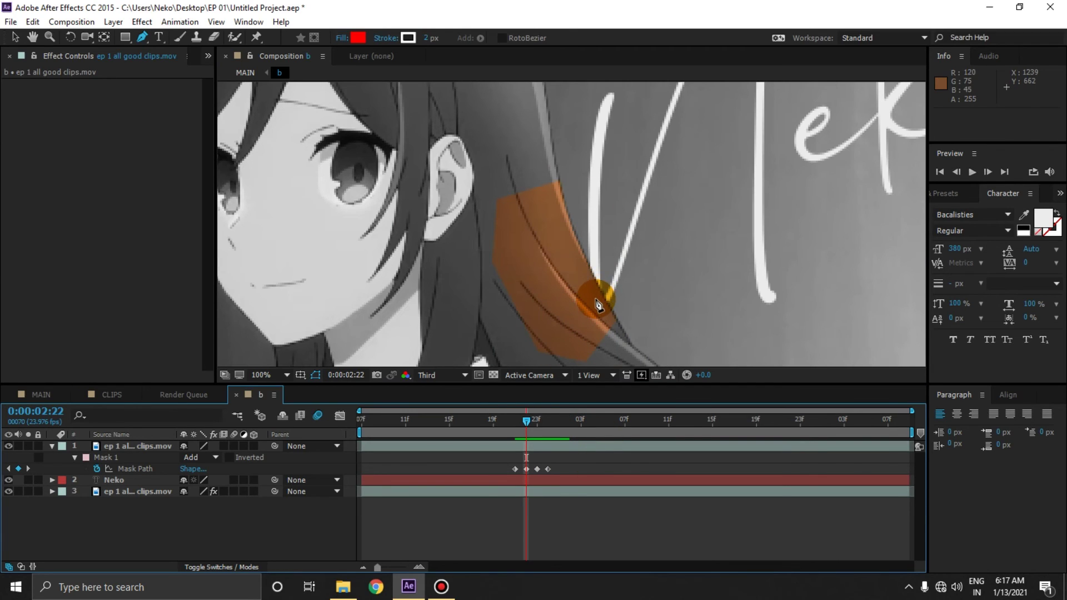
drag(597, 303, 603, 339)
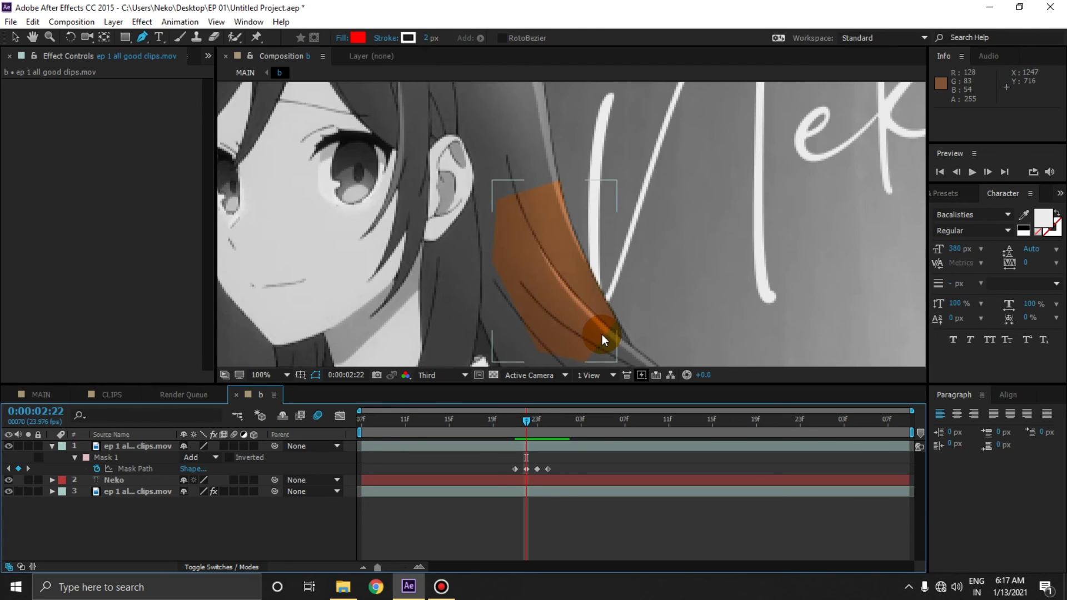
click(572, 508)
click(611, 442)
key(Page_Down)
key(Page_Down)
key(Page_Down)
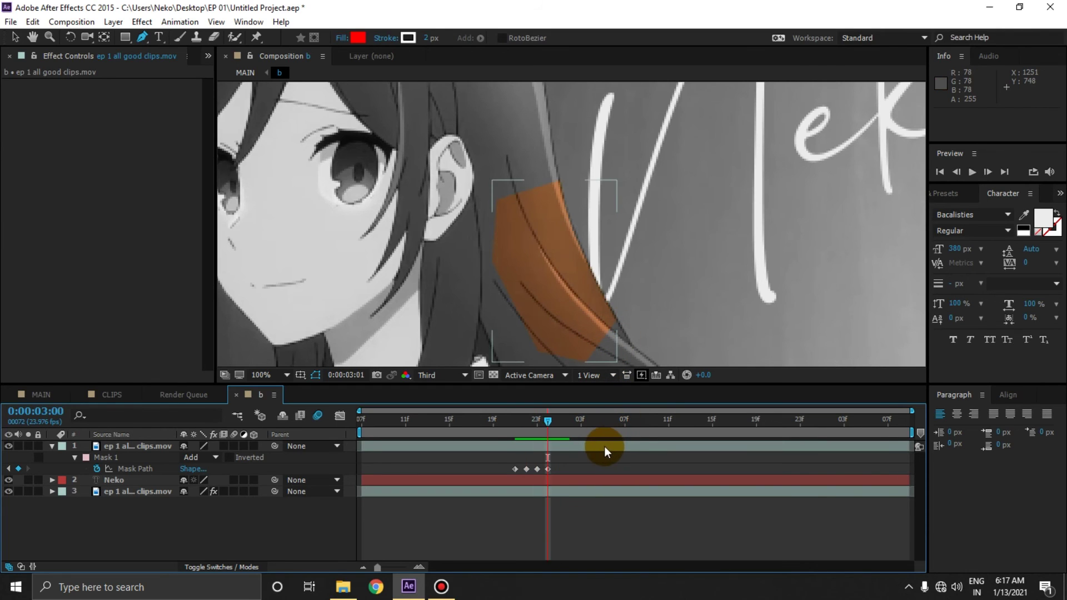
- Set a Mask Path keyframe at 0:00:03:02 and shift the mask's top outer point towards the hair edge at 0:00:03:03
key(Page_Down)
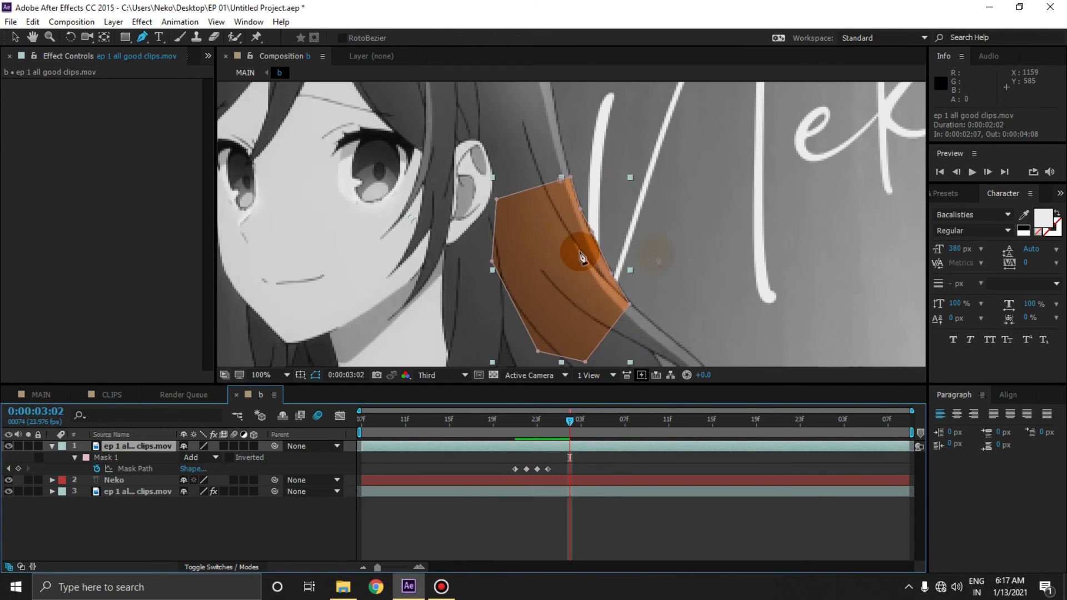
key(period)
click(19, 469)
key(Page_Down)
drag(570, 129, 587, 118)
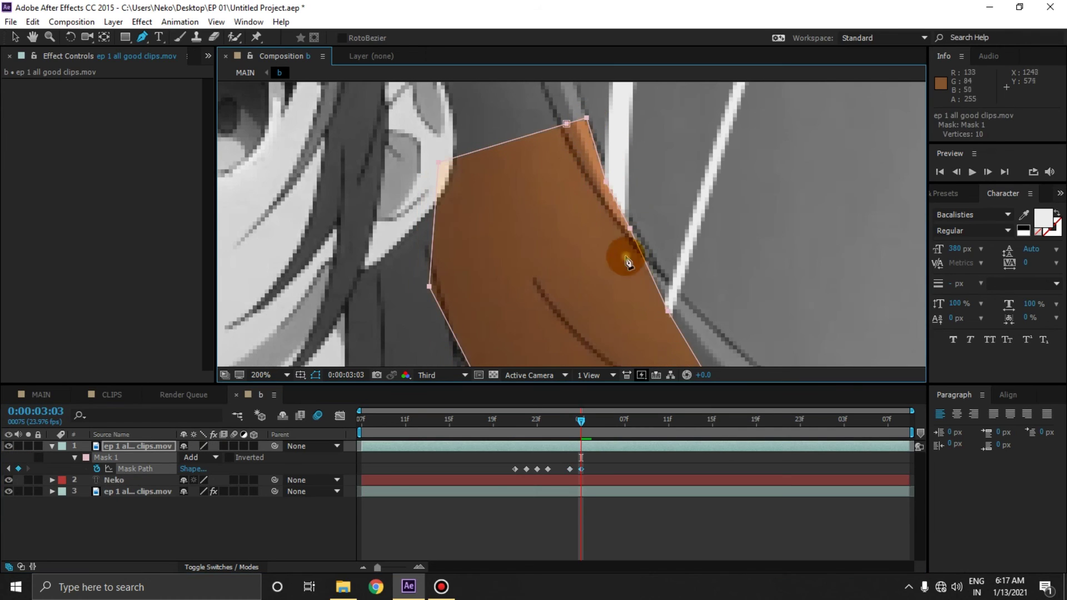
click(635, 231)
key(ctrl+z)
scroll(637, 244, down, 1)
click(637, 302)
key(ctrl+z)
click(135, 469)
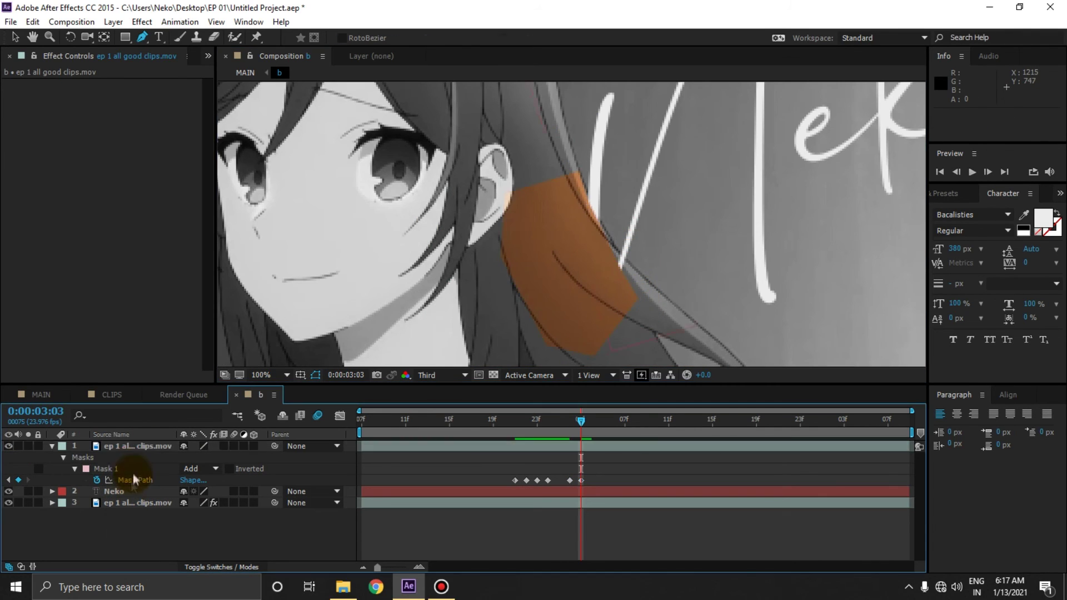
scroll(636, 231, up, 1)
drag(668, 311, 659, 288)
key(ctrl+z)
- Use the Selection tool to reposition the mask's outer points along the hair edge at 0:00:03:03
click(15, 37)
click(603, 245)
drag(630, 228, 632, 221)
drag(606, 182, 598, 148)
drag(587, 118, 587, 113)
drag(668, 311, 656, 268)
scroll(657, 270, down, 2)
scroll(618, 254, up, 2)
- Move the mask's outer edge to follow the hair at 0:00:03:06
key(Page_Down)
key(Page_Down)
key(Page_Down)
key(Page_Down)
drag(598, 148, 614, 109)
- Select the hair mask and pull its outer points in to the curved hair edge at 0:00:03:09
key(Page_Down)
key(Page_Down)
click(689, 459)
click(107, 469)
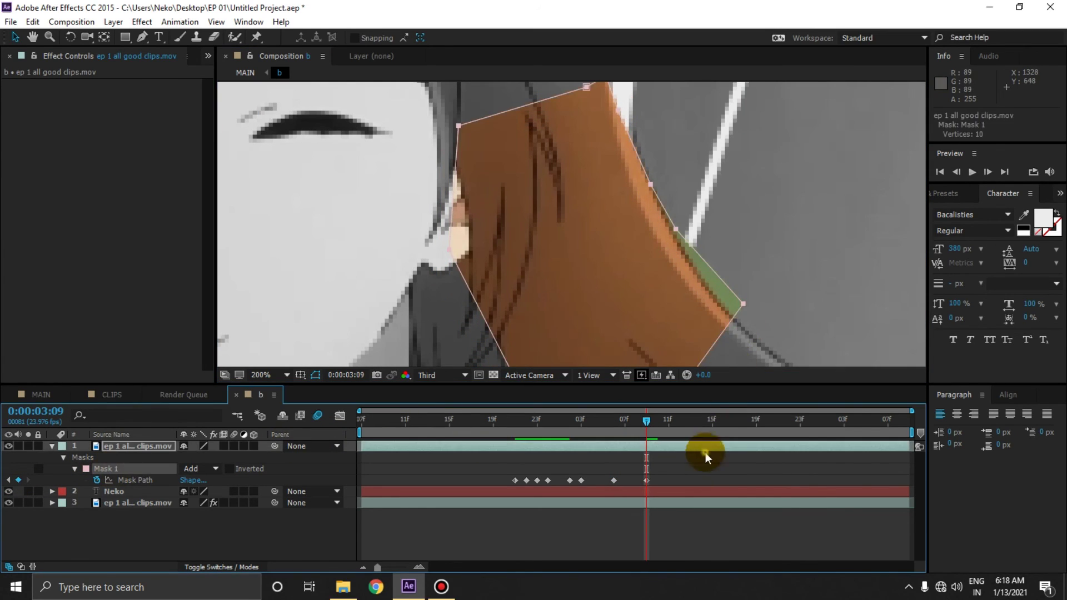
click(707, 459)
click(724, 333)
drag(741, 306, 732, 315)
drag(676, 229, 705, 288)
drag(650, 185, 678, 244)
drag(660, 122, 684, 244)
- Refine the outer edge at 0:00:03:09 with the Pen tool, adding and positioning an extra mask point on the hair curve
key(g)
drag(629, 201, 638, 164)
drag(655, 218, 650, 219)
click(670, 275)
drag(671, 275, 664, 279)
scroll(678, 269, down, 1)
- Set holding Mask Path keyframes for the hair mask at 0:00:03:11 and 0:00:03:08
key(Page_Down)
key(Page_Down)
key(Page_Down)
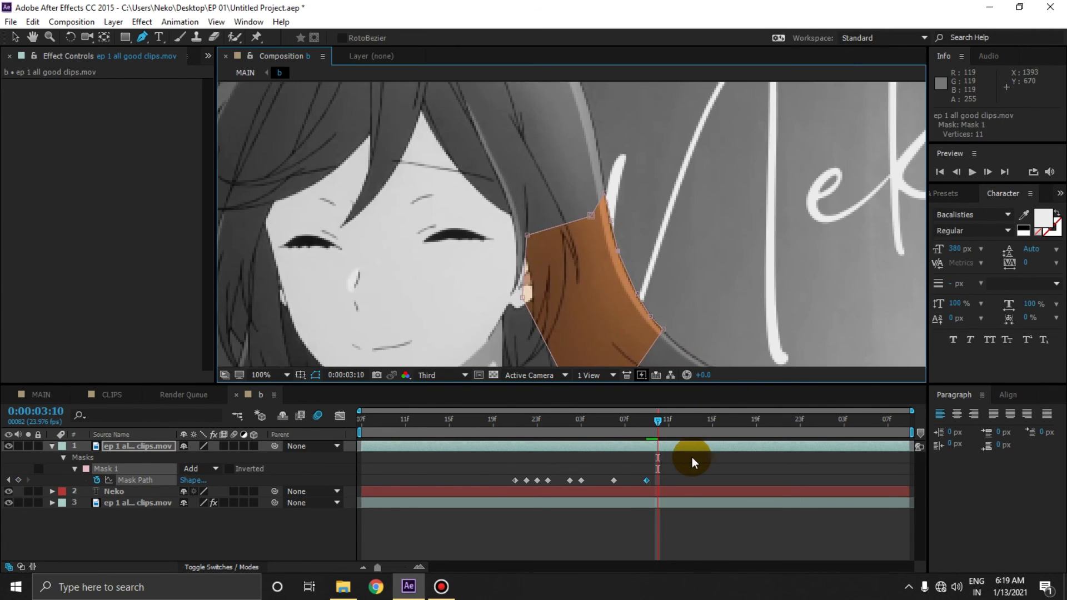
click(18, 480)
key(Page_Up)
click(18, 480)
- Copy the Mask Path keyframe from 0:00:03:03 to 0:00:03:05
key(Page_Up)
key(Page_Up)
key(Page_Up)
key(ctrl+c)
key(ctrl+v)
drag(635, 421, 679, 420)
click(581, 481)
key(ctrl+v)
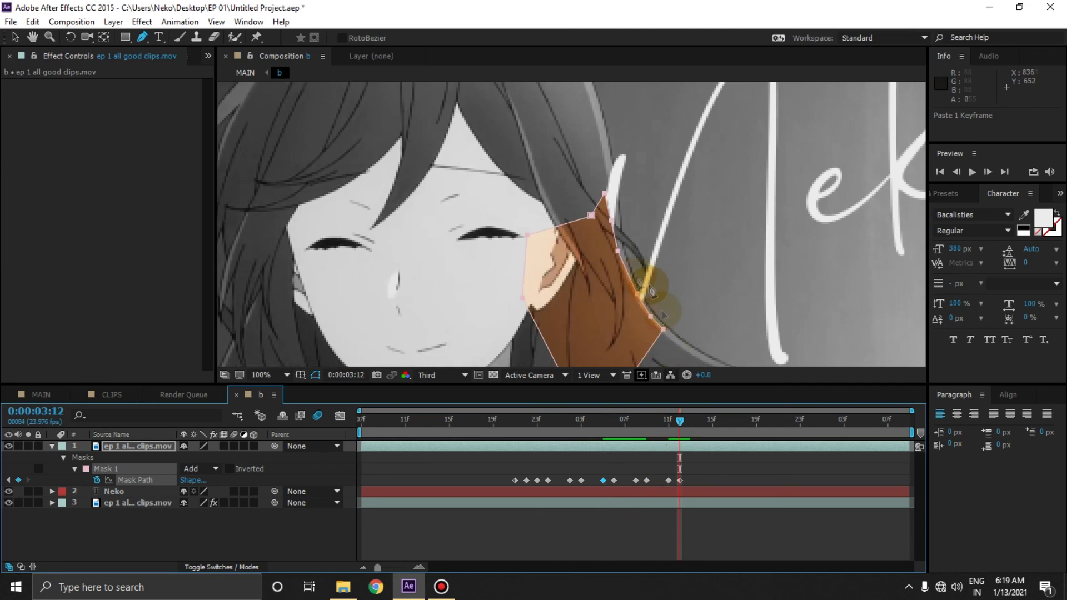
- Reposition the mask's outer points to follow the hair edge from 0:00:03:12 to 0:00:03:15
scroll(655, 305, up, 1)
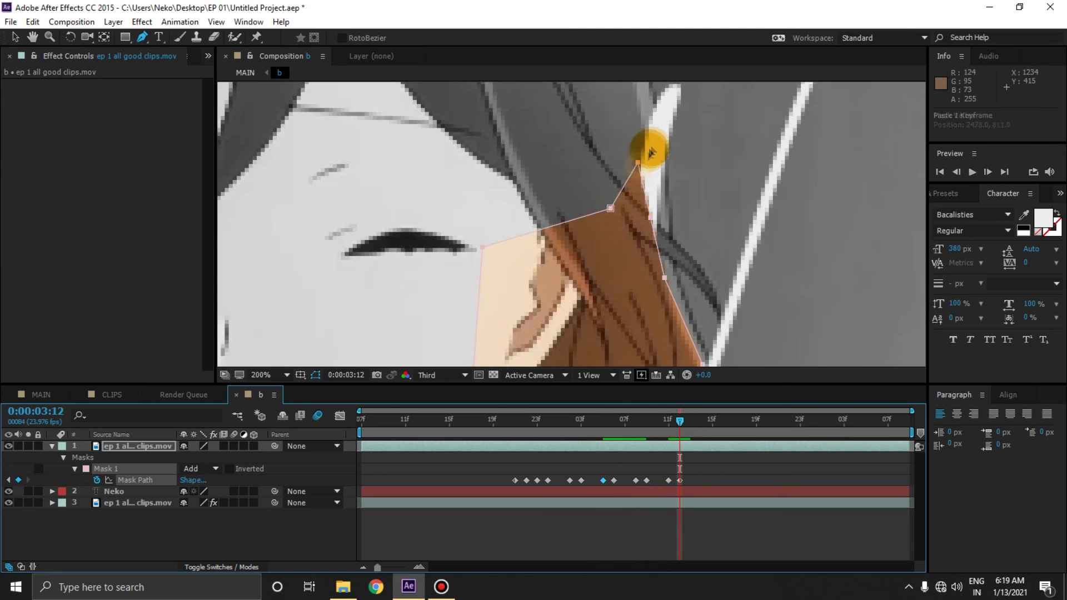
click(15, 38)
click(683, 276)
drag(654, 158, 652, 102)
drag(626, 201, 604, 123)
drag(666, 210, 671, 203)
drag(695, 297, 679, 202)
key(g)
scroll(722, 243, down, 1)
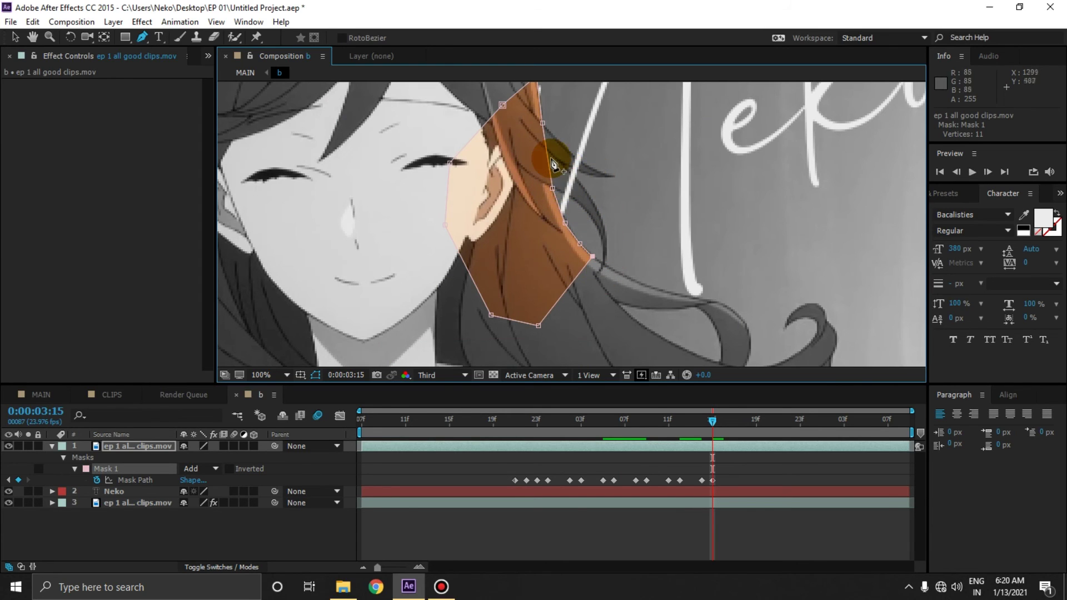
- Add a trial mask point on the outer hair edge at 0:00:03:15 and delete it again
scroll(556, 166, up, 1)
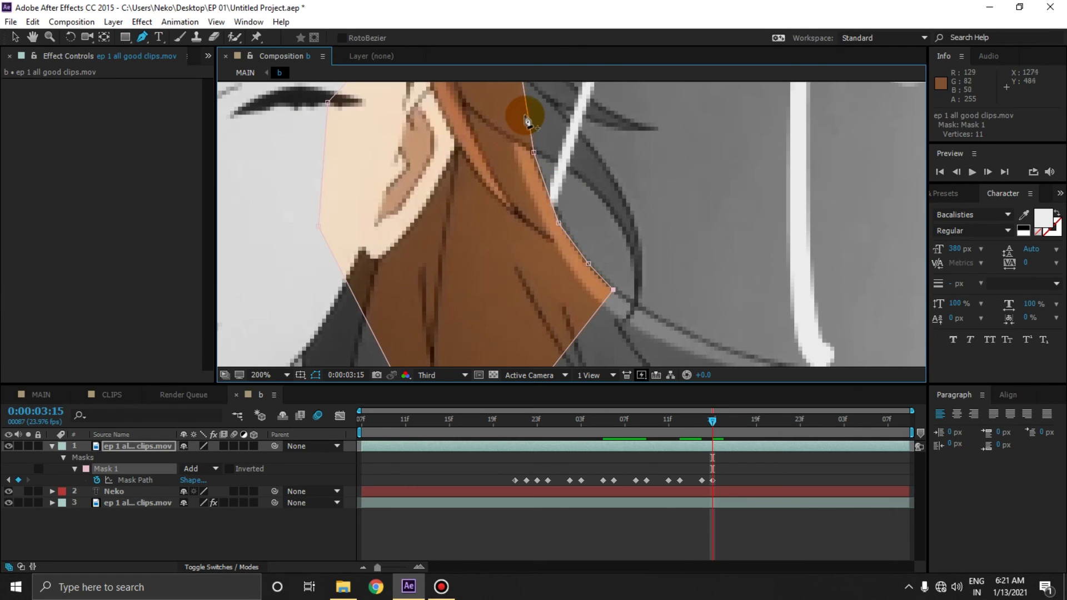
click(527, 115)
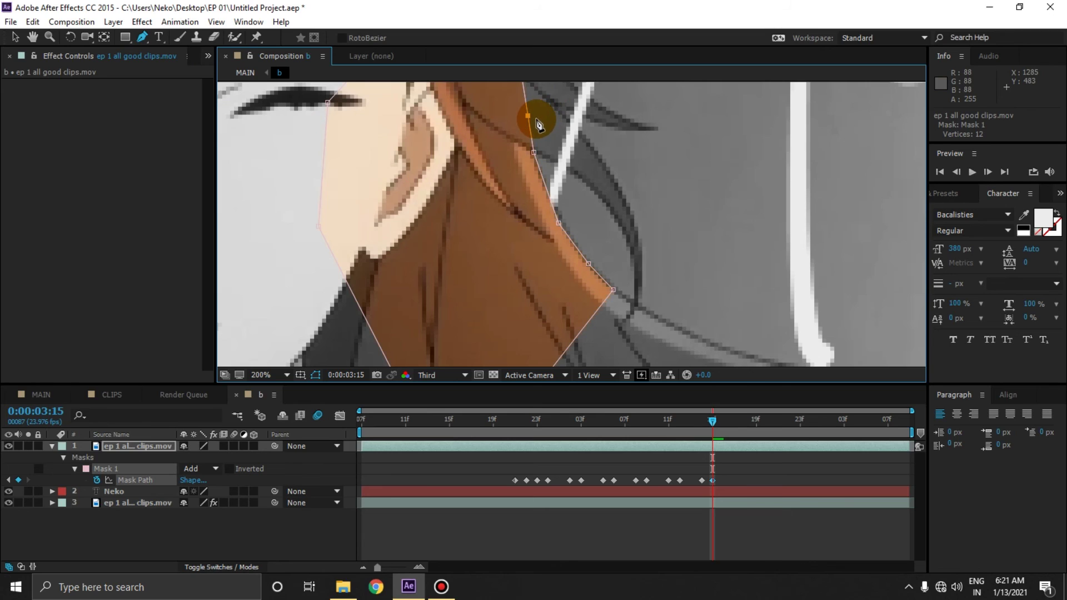
click(529, 116)
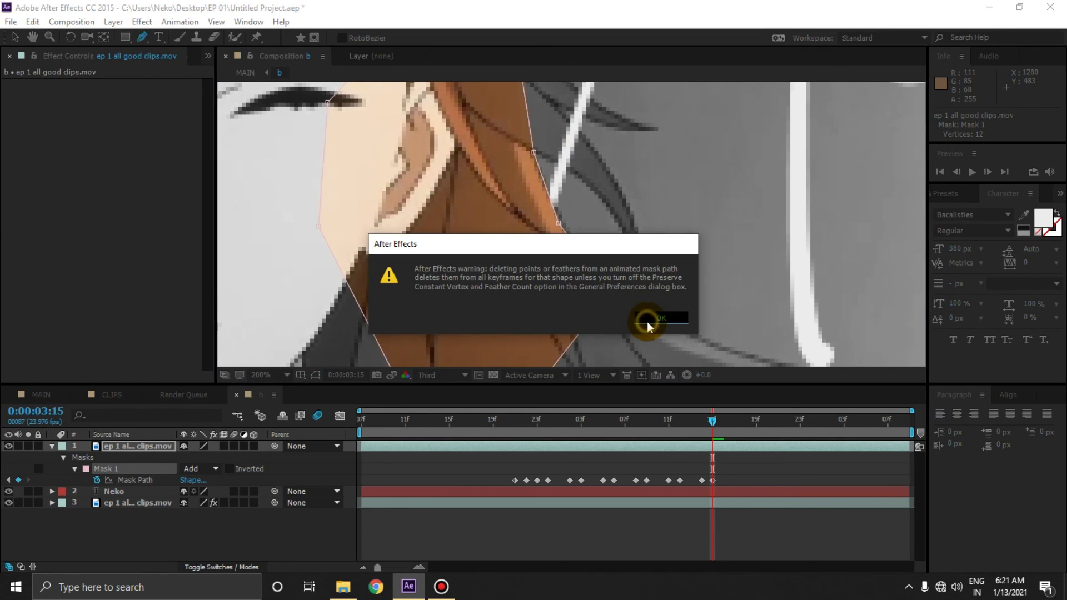
click(648, 325)
click(529, 129)
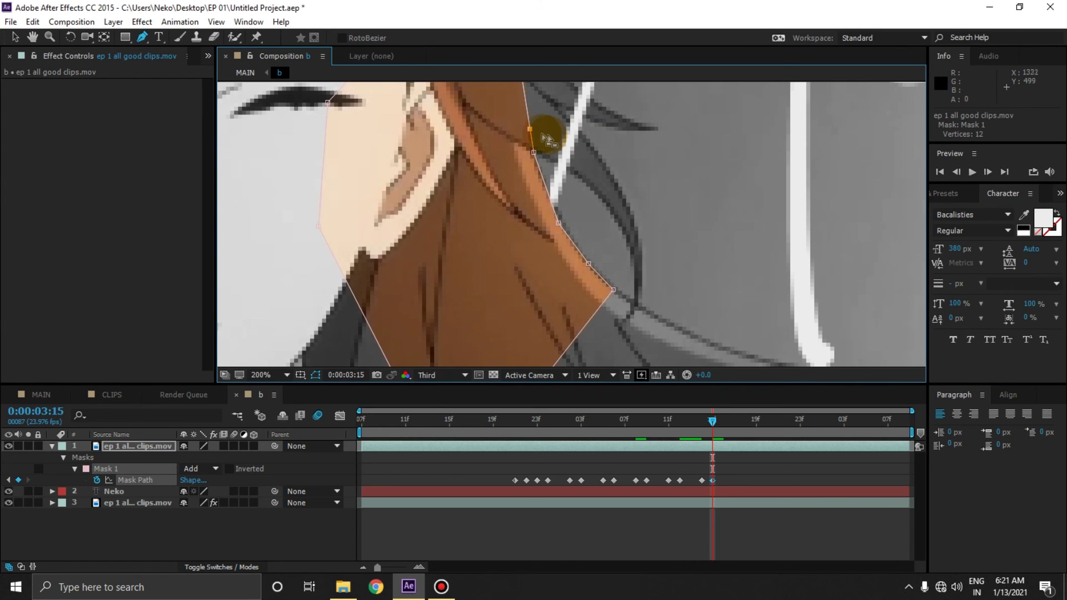
click(530, 130)
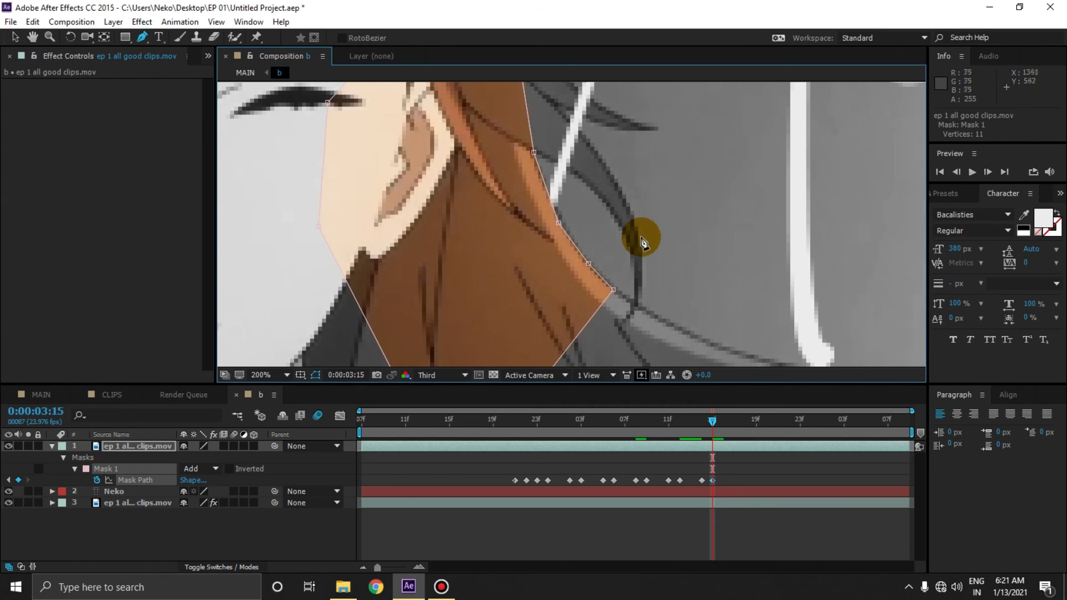
- Add mask points along the outer hair edge at 0:00:03:15 and pull them outward over the loose strand
click(530, 136)
drag(531, 140, 553, 161)
click(546, 130)
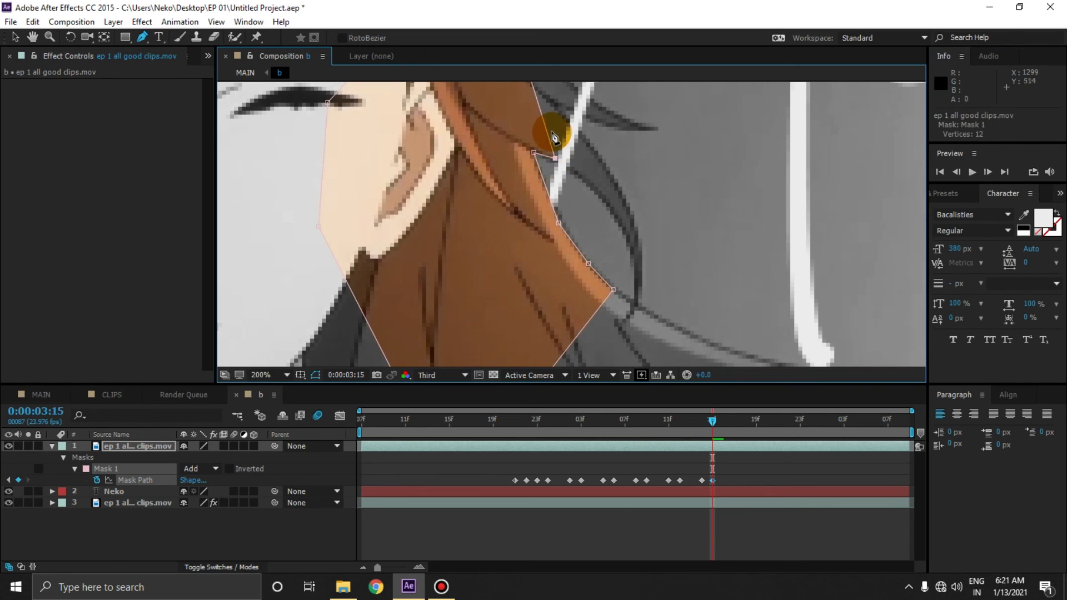
drag(546, 134, 615, 214)
click(575, 150)
drag(572, 136, 633, 281)
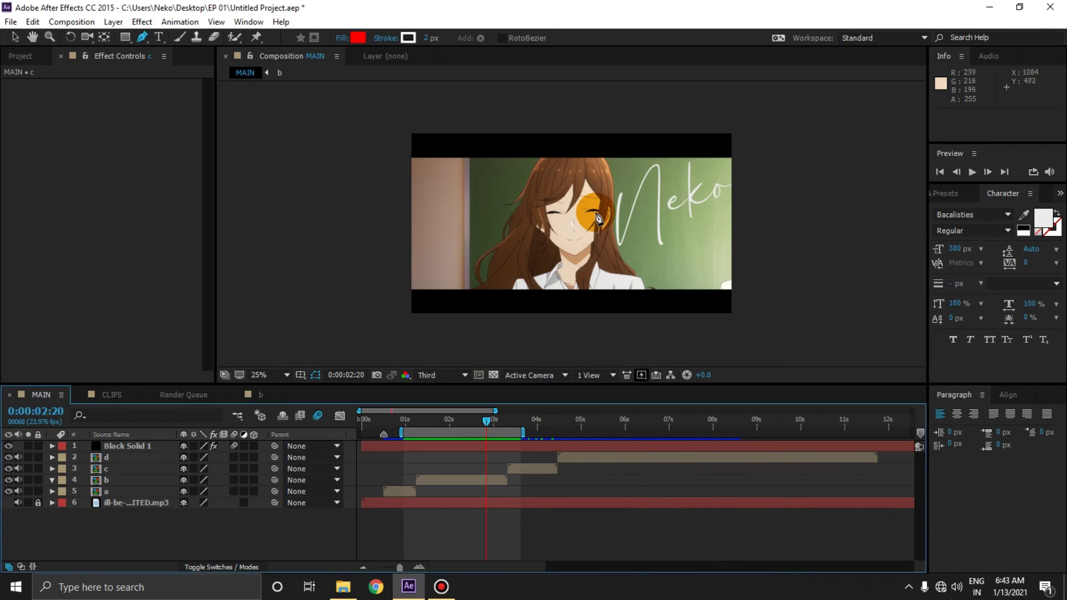
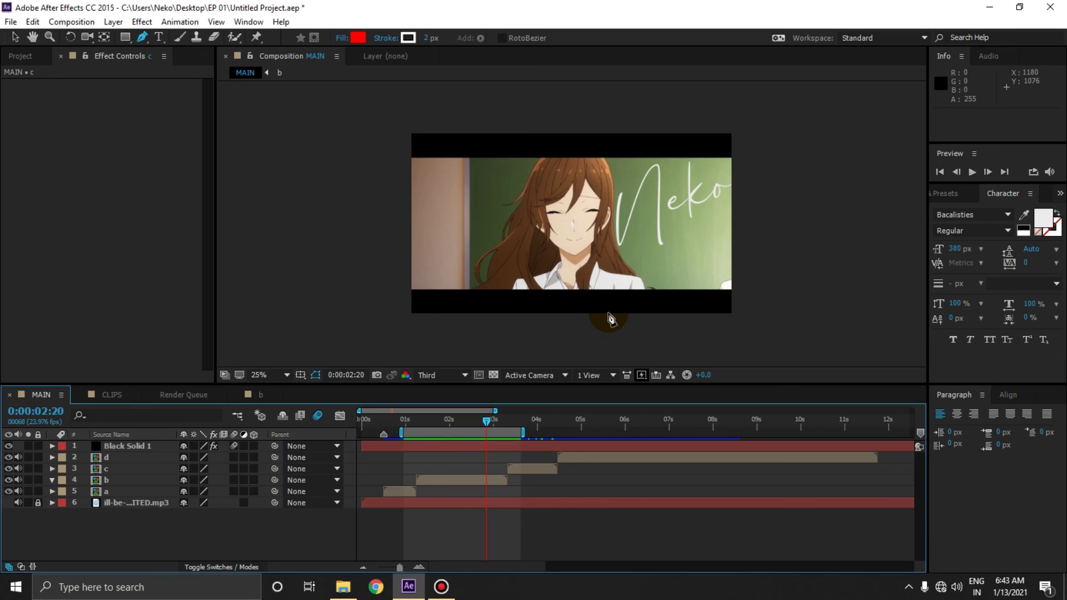
- Set the MAIN composition's work area from the start of clip c at 0:00:03:08 to 0:00:05:05
click(526, 490)
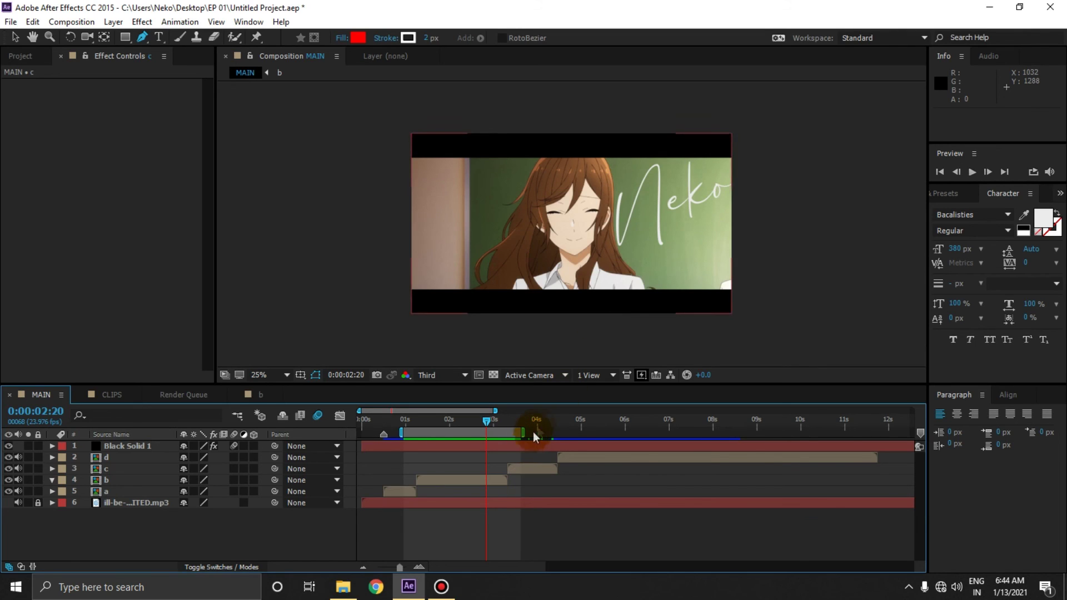
click(402, 466)
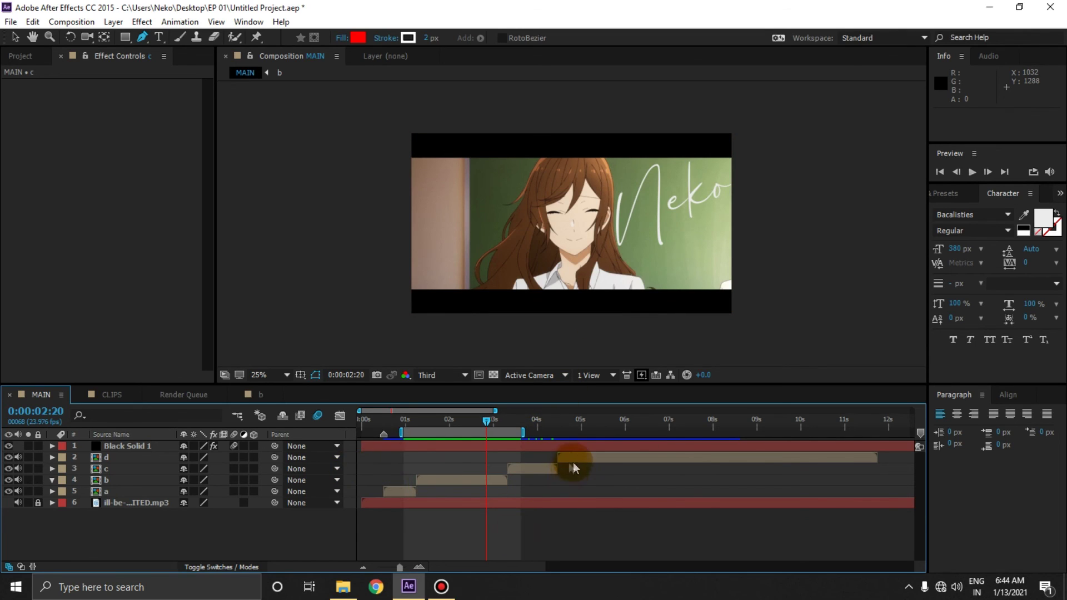
click(532, 421)
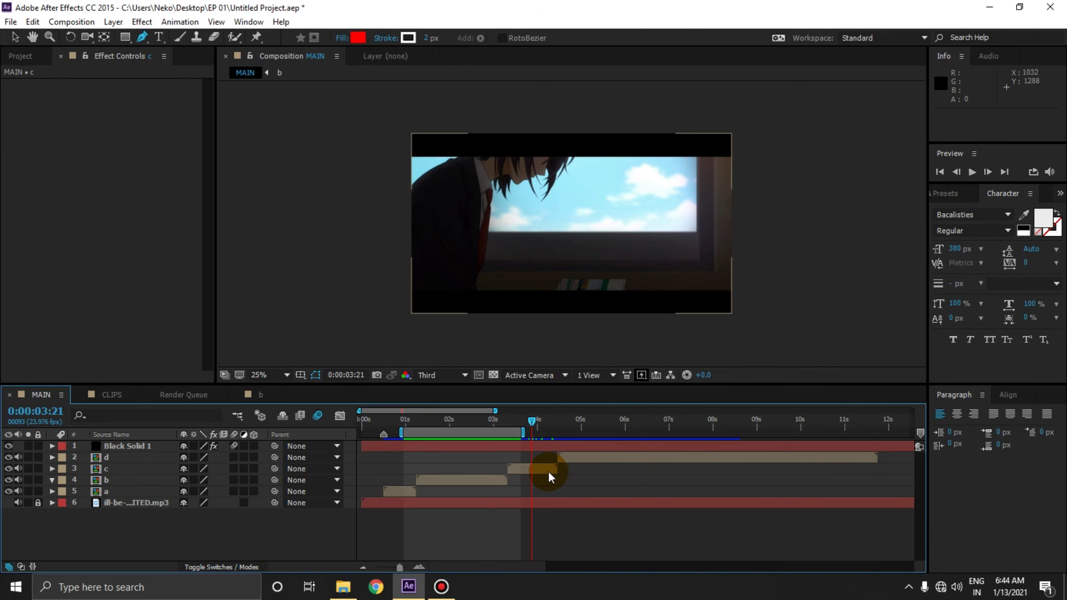
click(548, 471)
key(b)
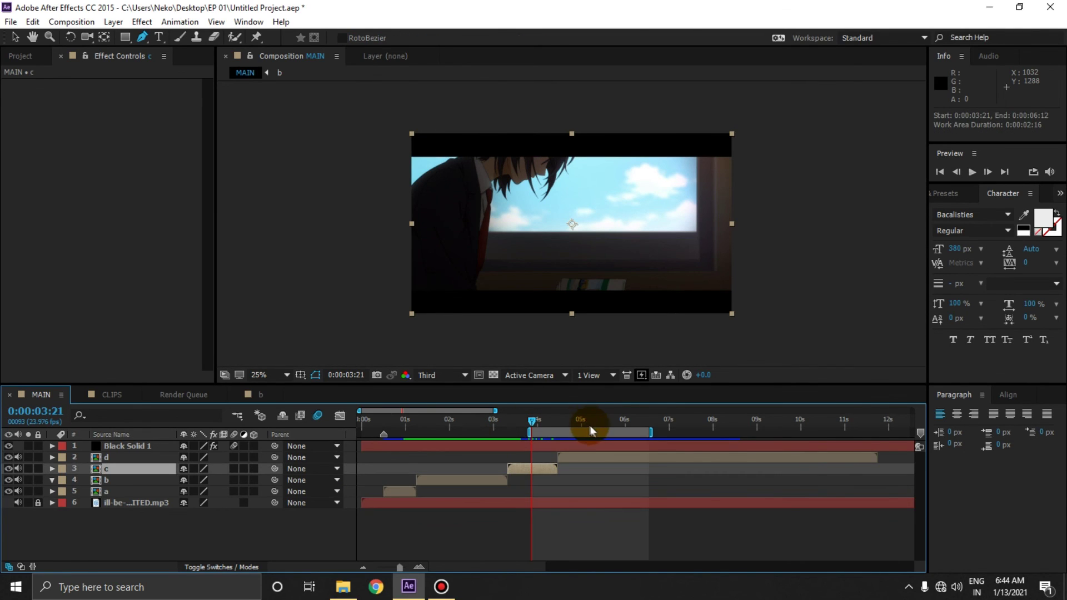
click(485, 422)
key(b)
click(649, 425)
key(n)
- Apply Brightness & Contrast to layer d and keyframe Brightness from 150 at 0:00:04:11 to 0 at 0:00:05:17
click(594, 426)
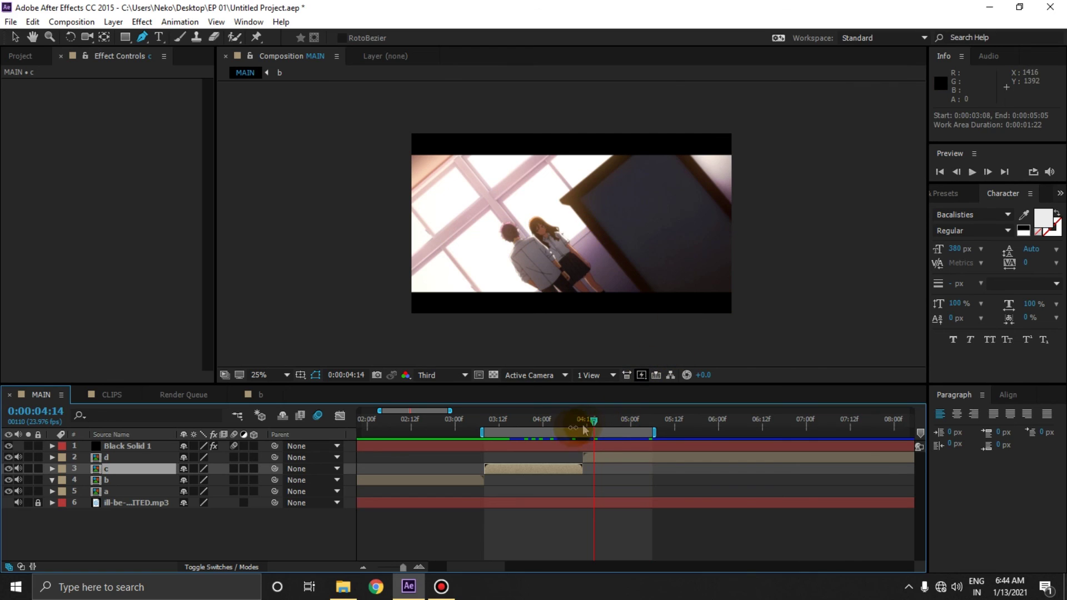
click(584, 425)
click(600, 457)
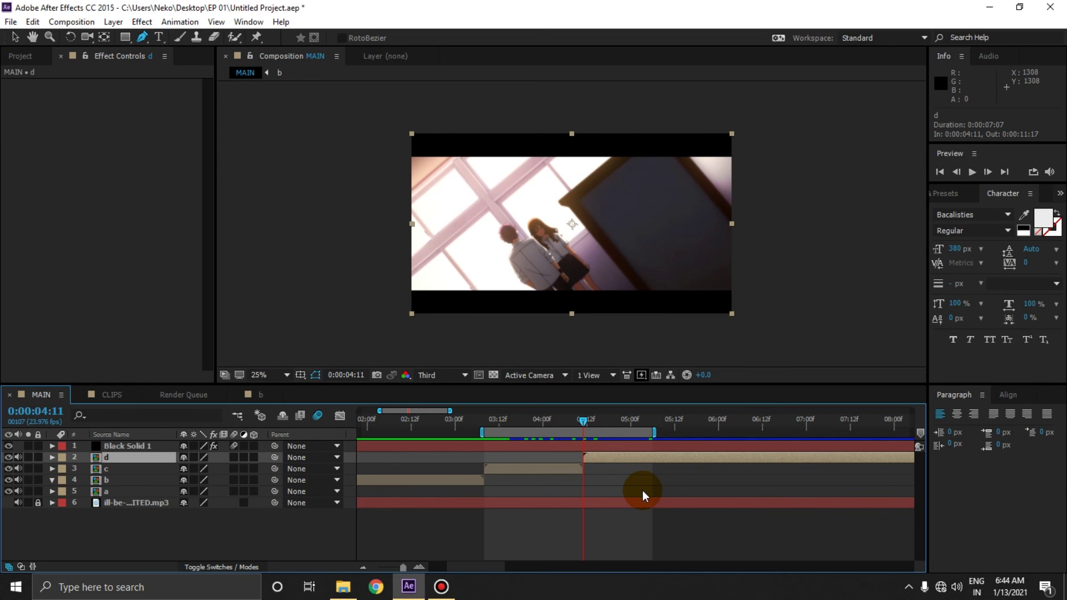
key(ctrl+space)
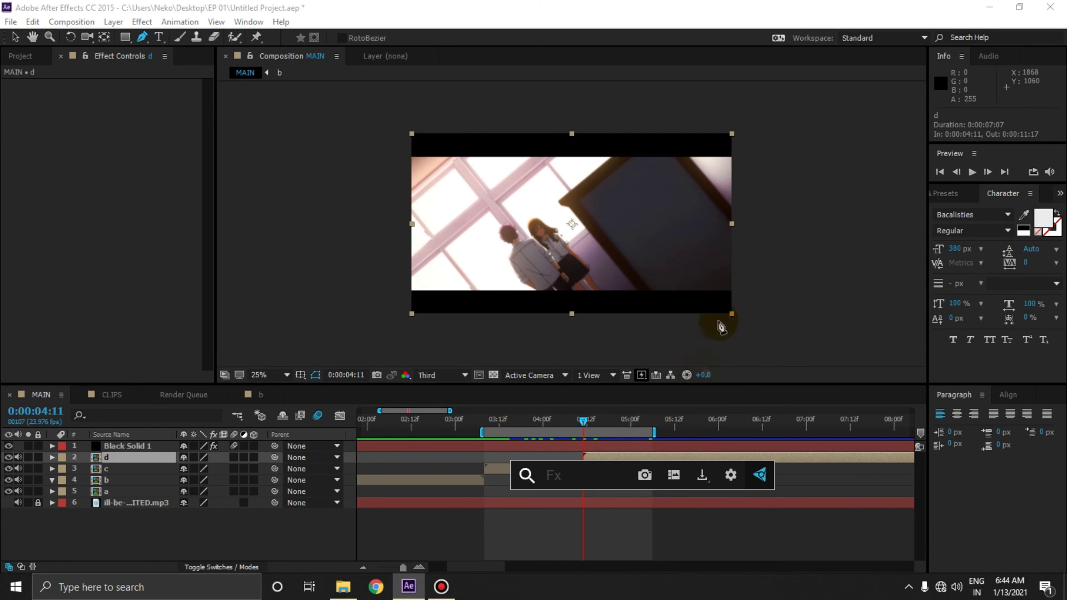
text(bright)
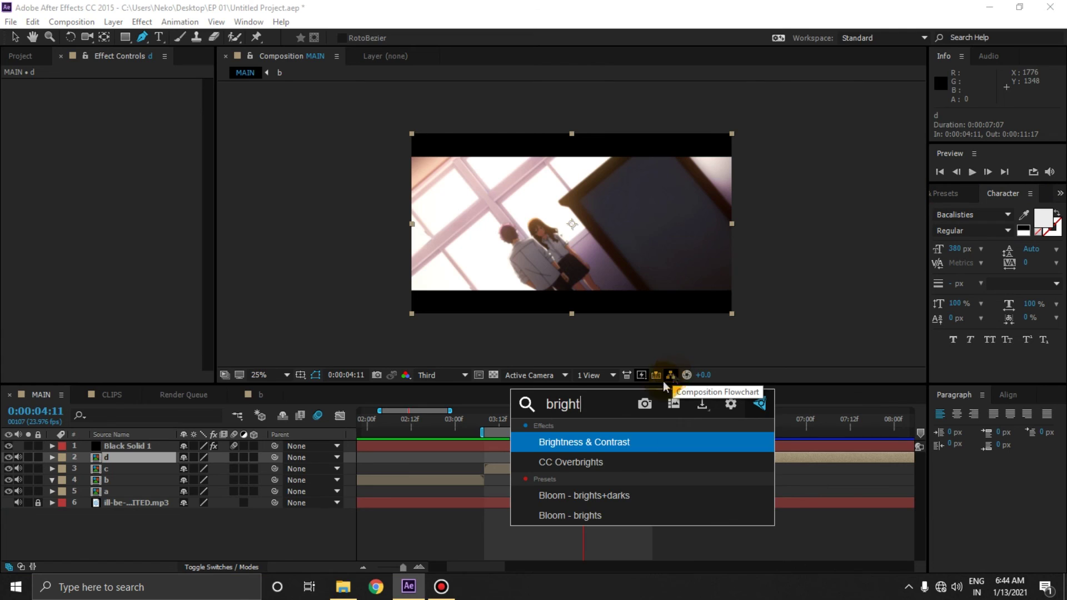
click(631, 443)
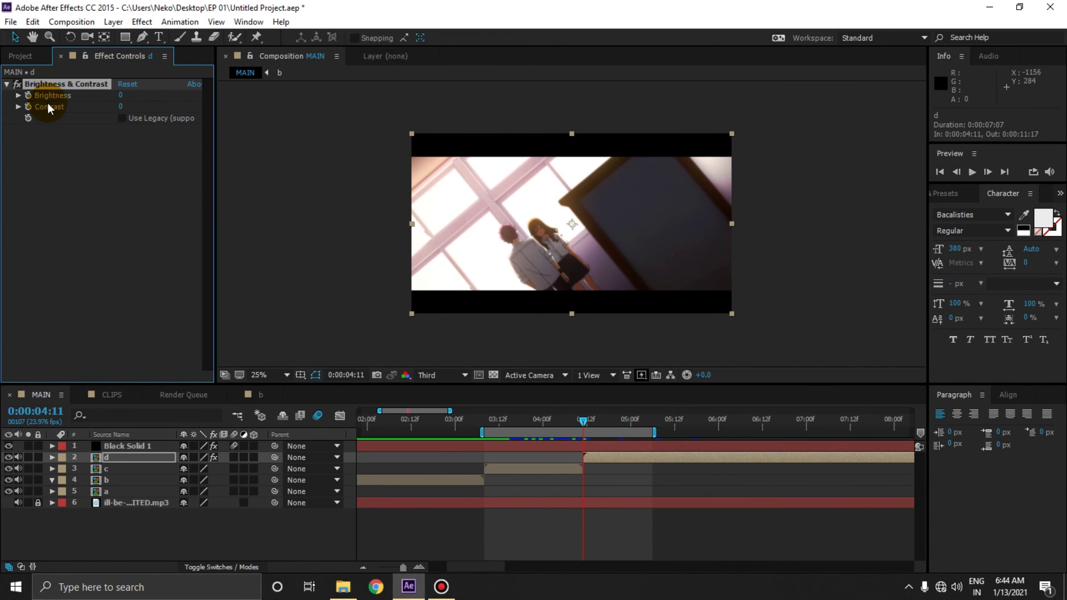
key(space)
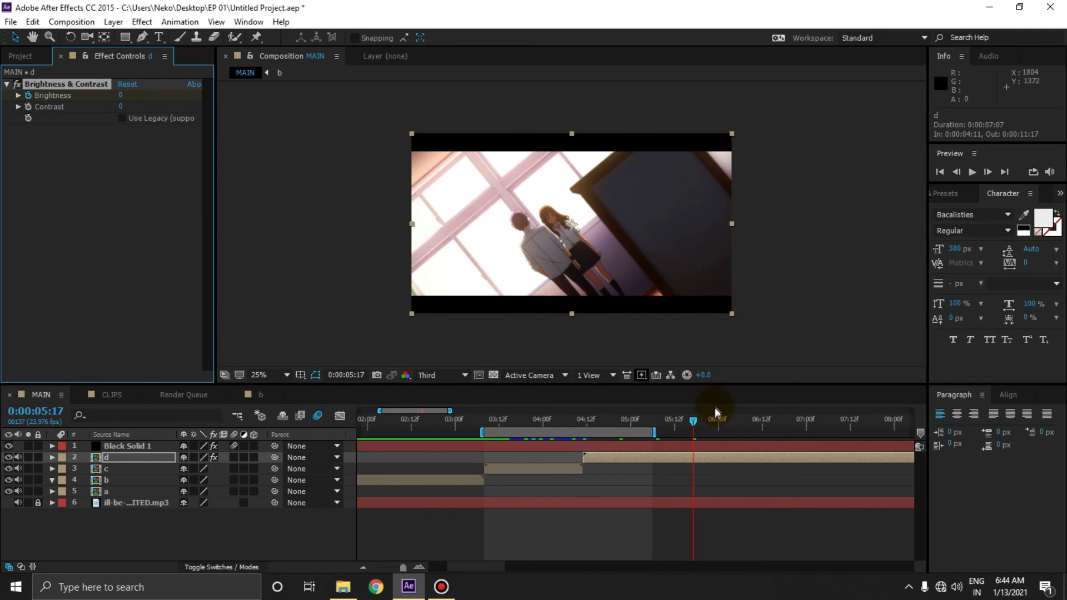
click(582, 422)
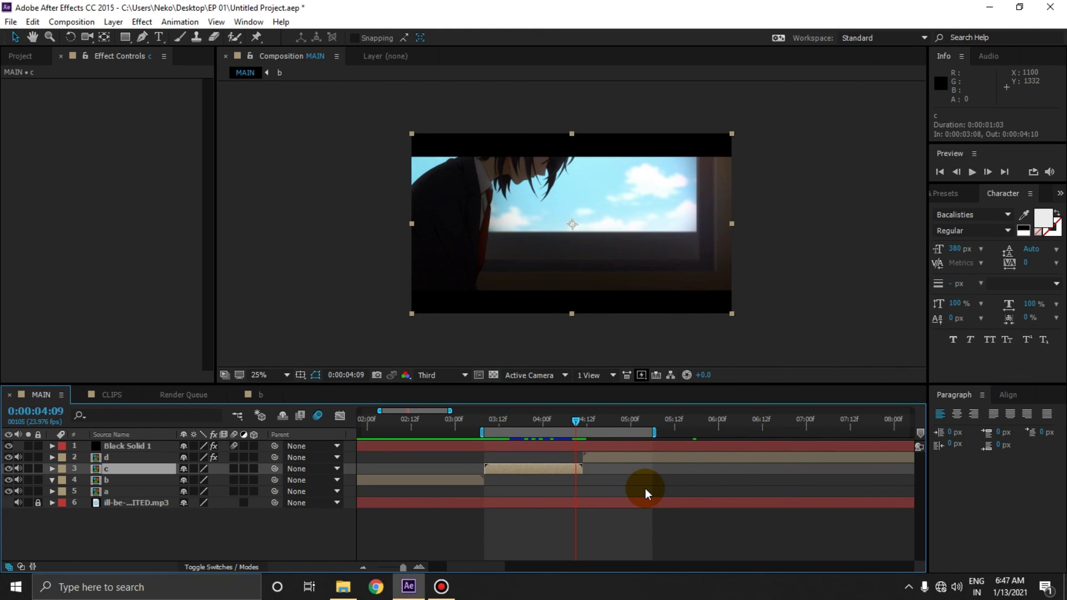
- Apply Brightness & Contrast to layer c and keyframe Brightness from 0 at 0:00:03:08 to 150 at 0:00:04:10
key(ctrl+space)
text(brigh)
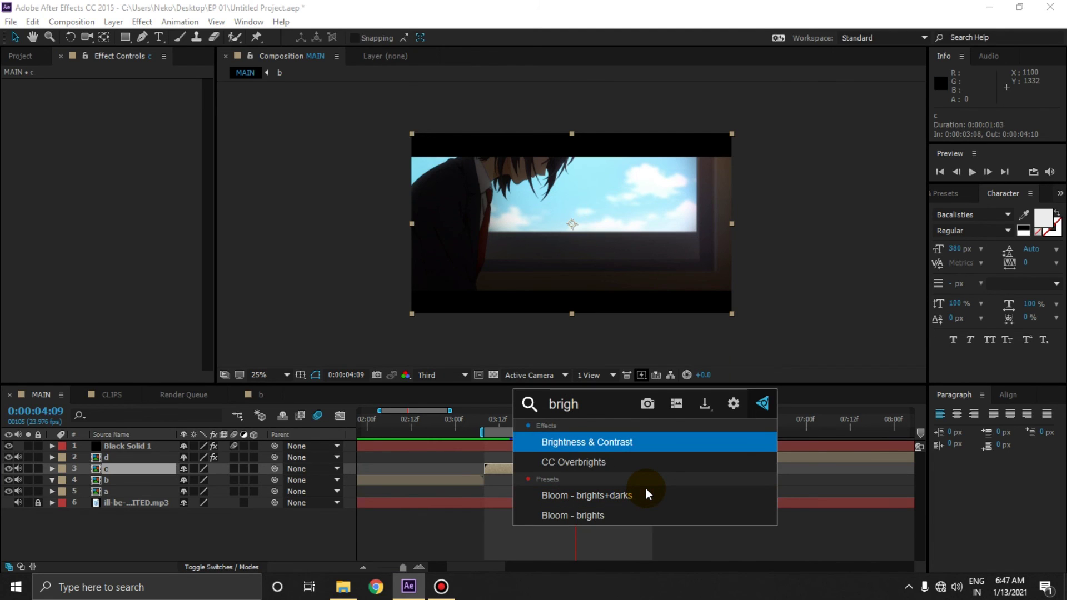
key(Return)
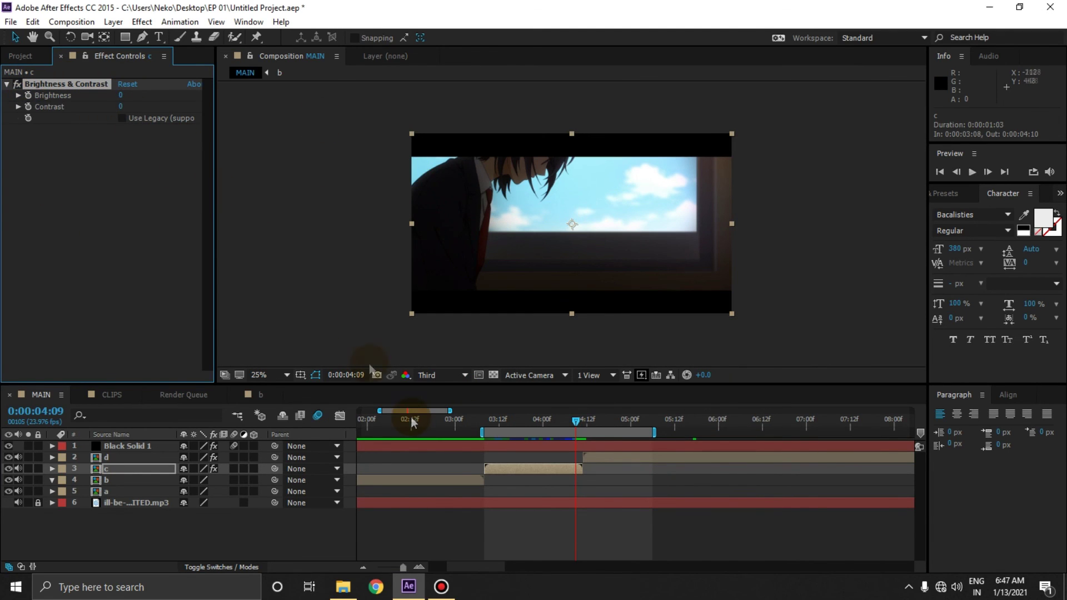
click(485, 418)
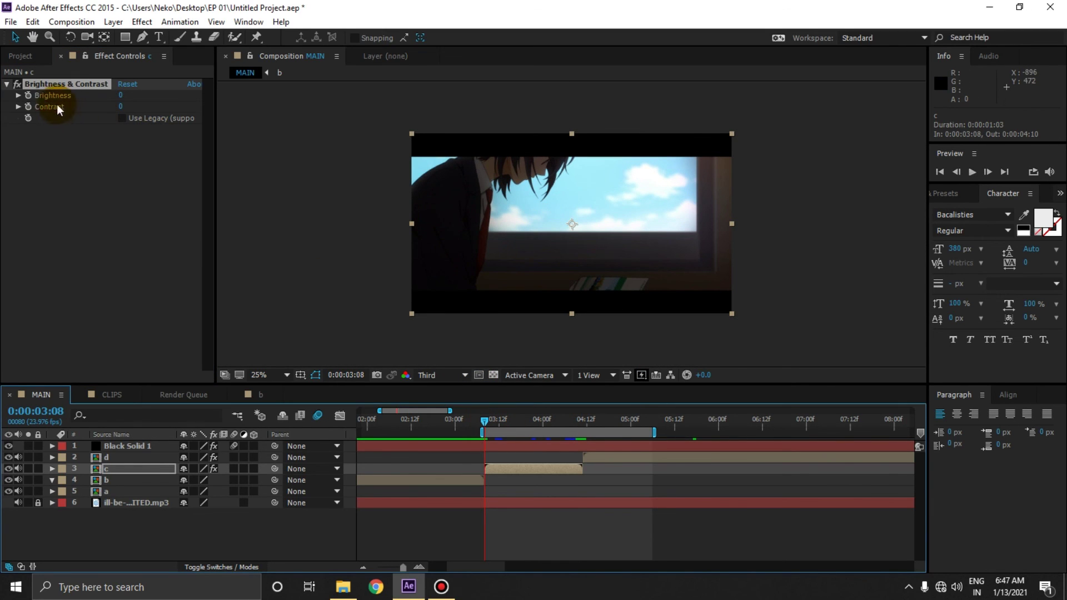
click(29, 98)
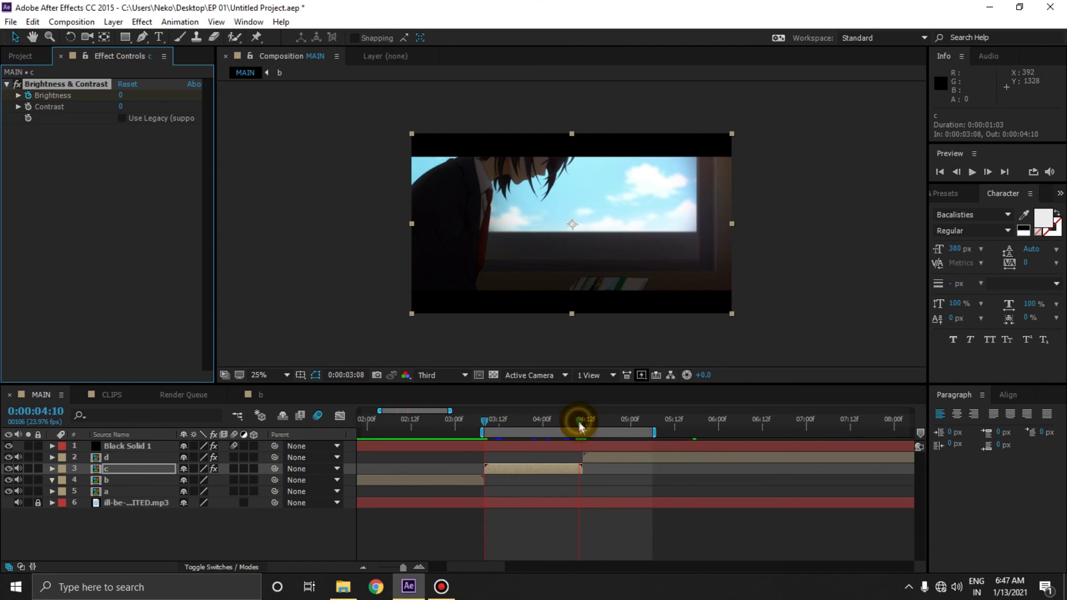
click(578, 421)
drag(121, 98, 813, 100)
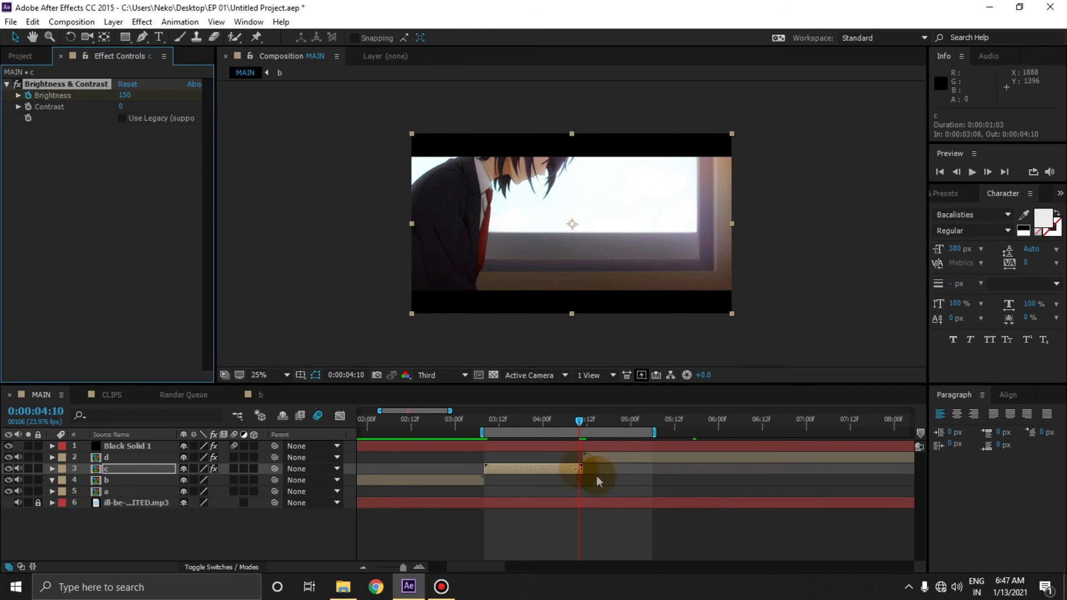
- Reveal the Brightness keyframes of layers c and d and apply Easy Ease to all four
key(u)
click(619, 459)
key(u)
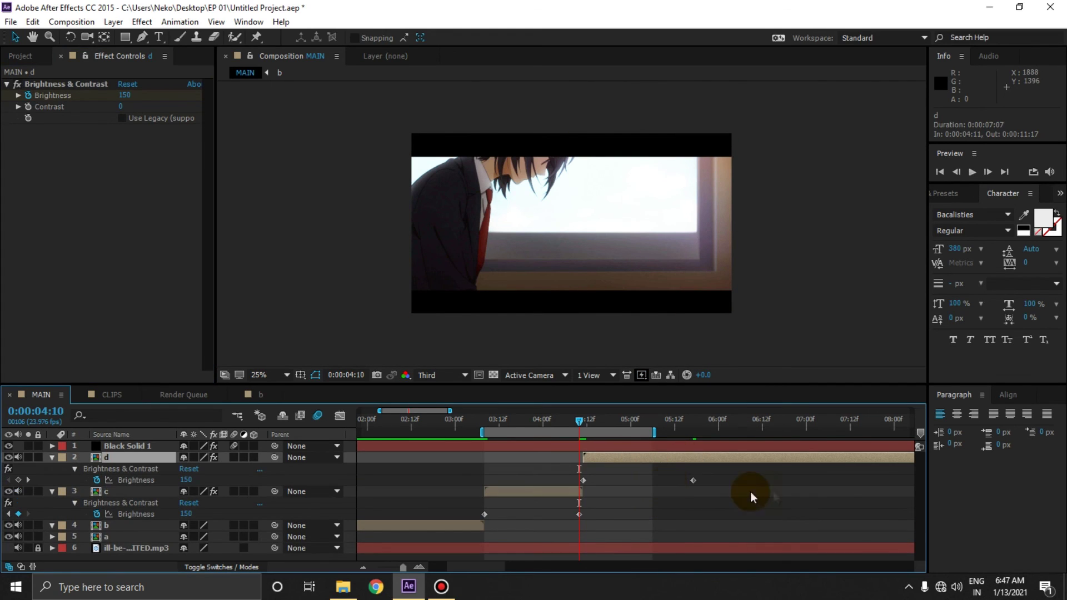
drag(719, 472, 463, 518)
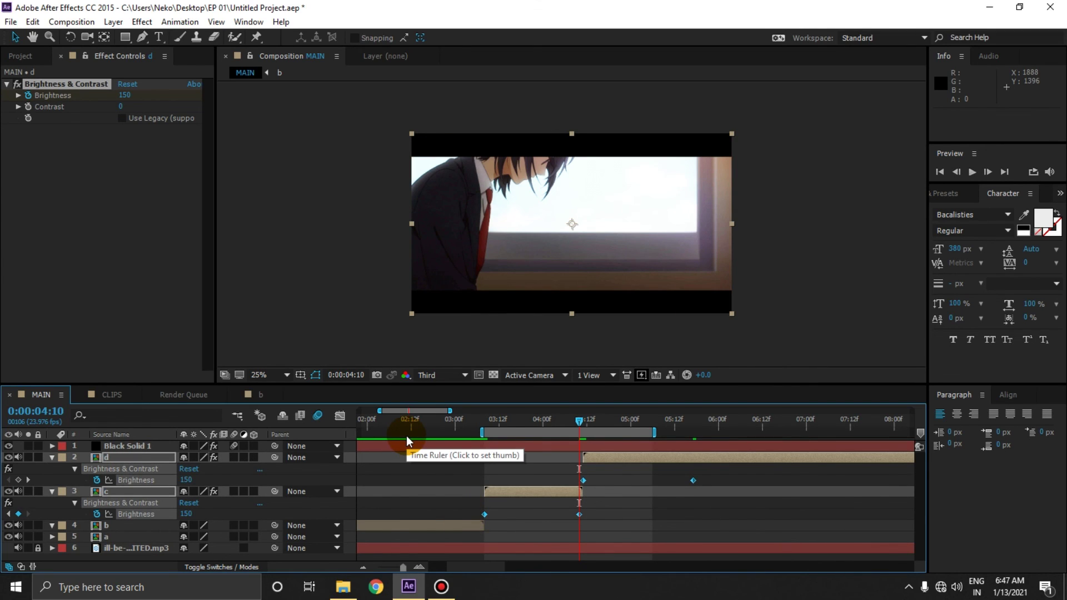
key(F9)
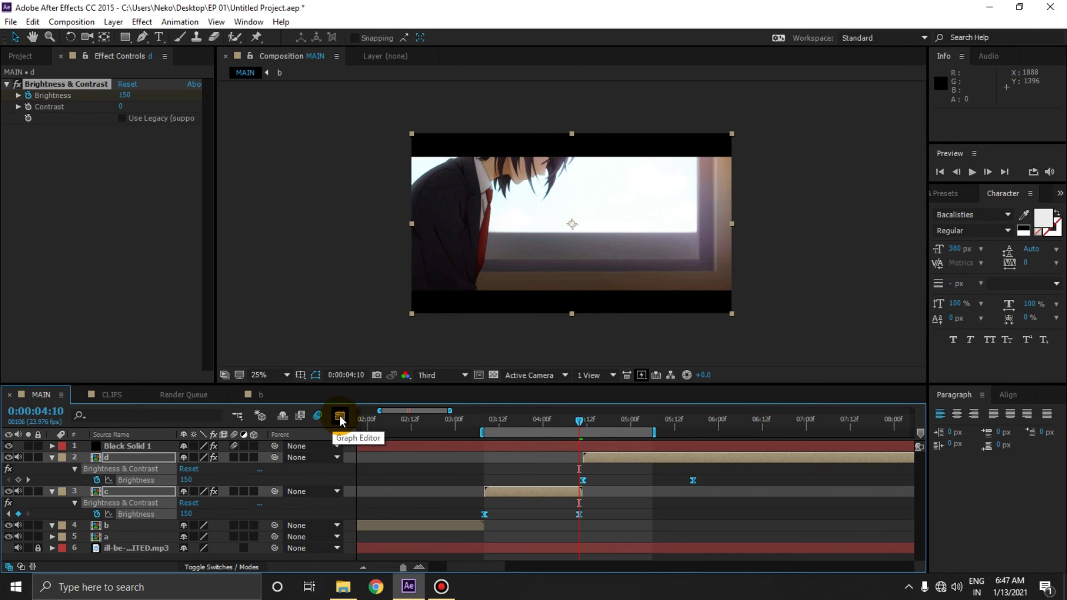
- Reshape the Brightness curves of layers c and d in the Graph Editor into a sharp peak at the cut
click(340, 417)
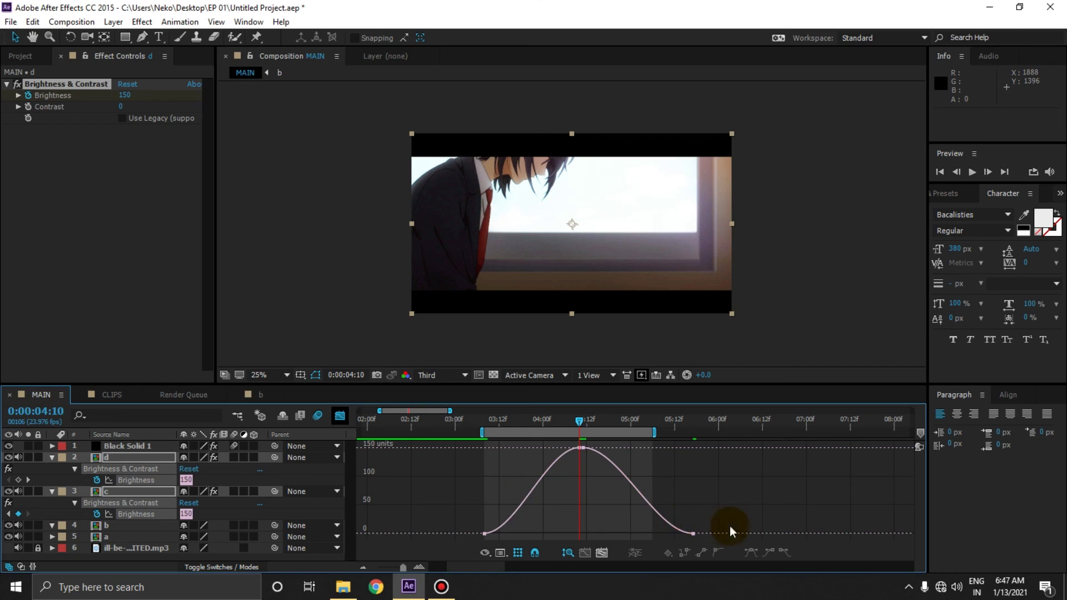
click(582, 447)
drag(617, 448, 597, 504)
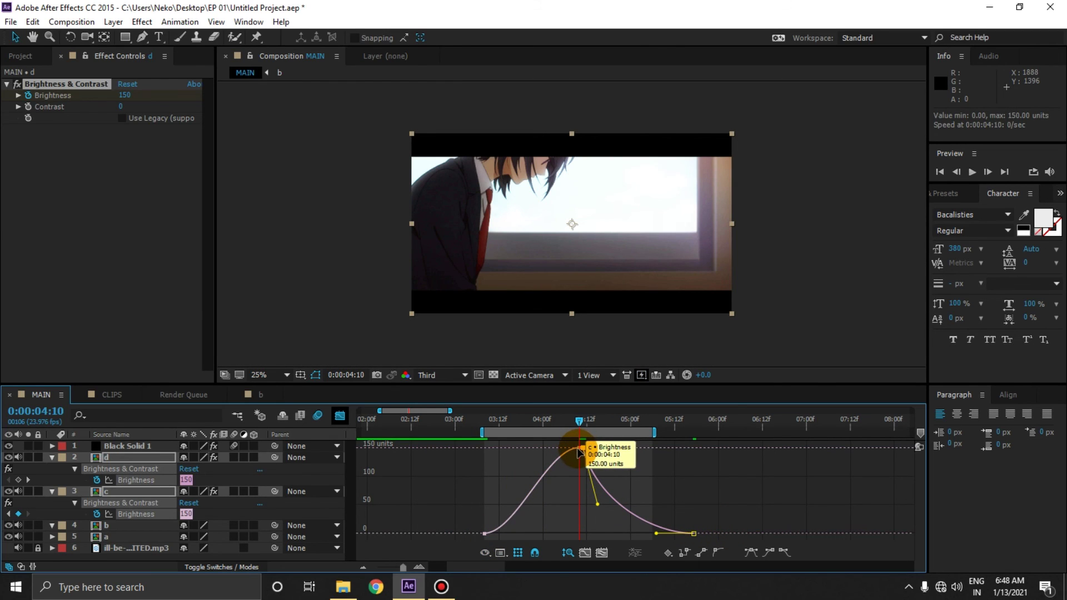
drag(578, 453, 576, 511)
- Extend the work area end to 0:00:05:18 and review the brightness flash between clips c and d
click(695, 428)
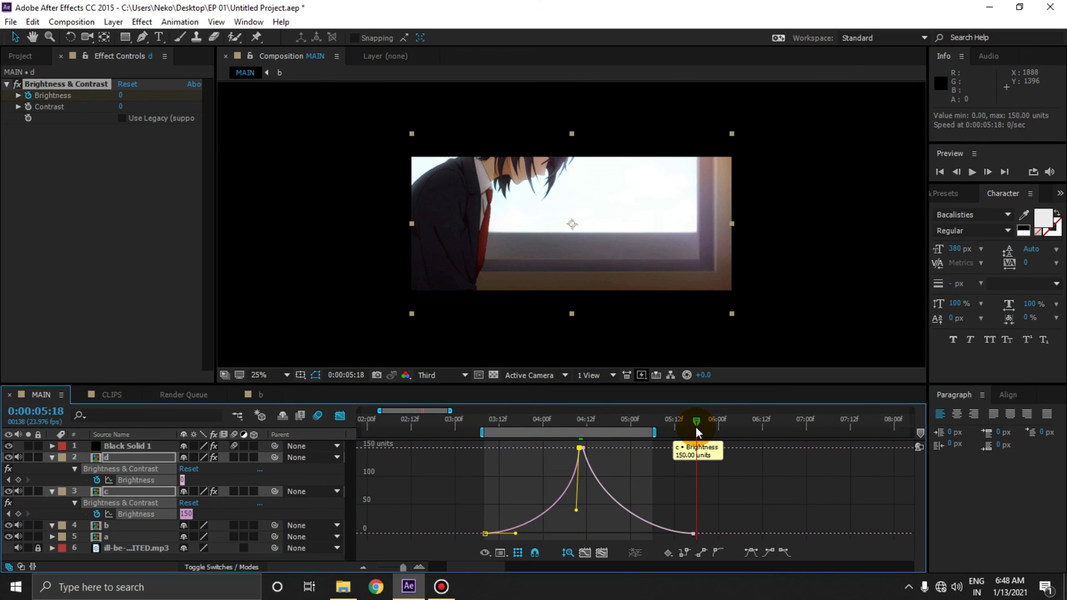
click(580, 421)
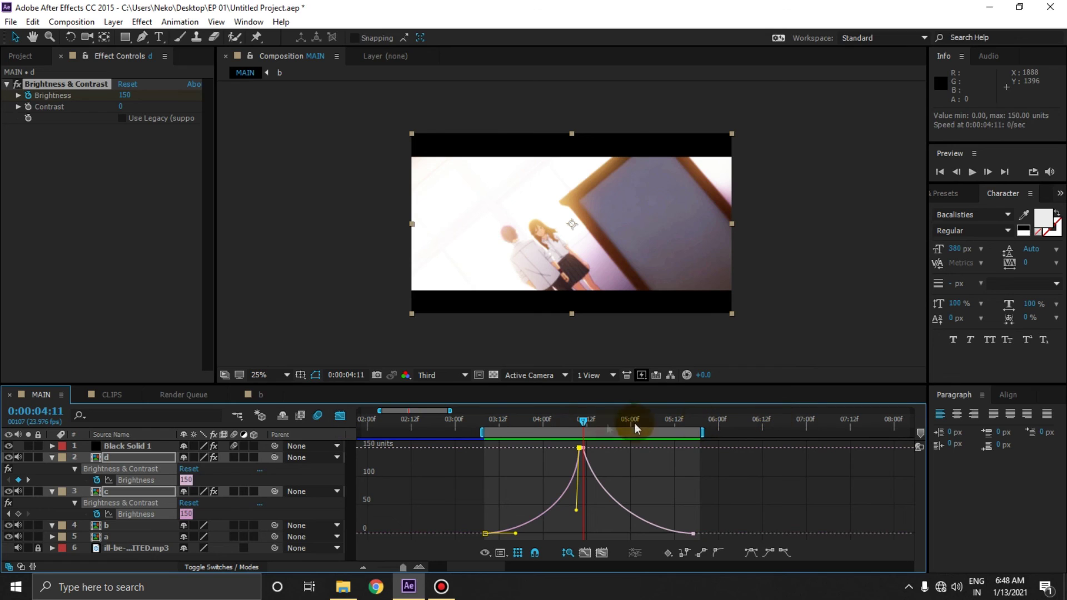
click(533, 424)
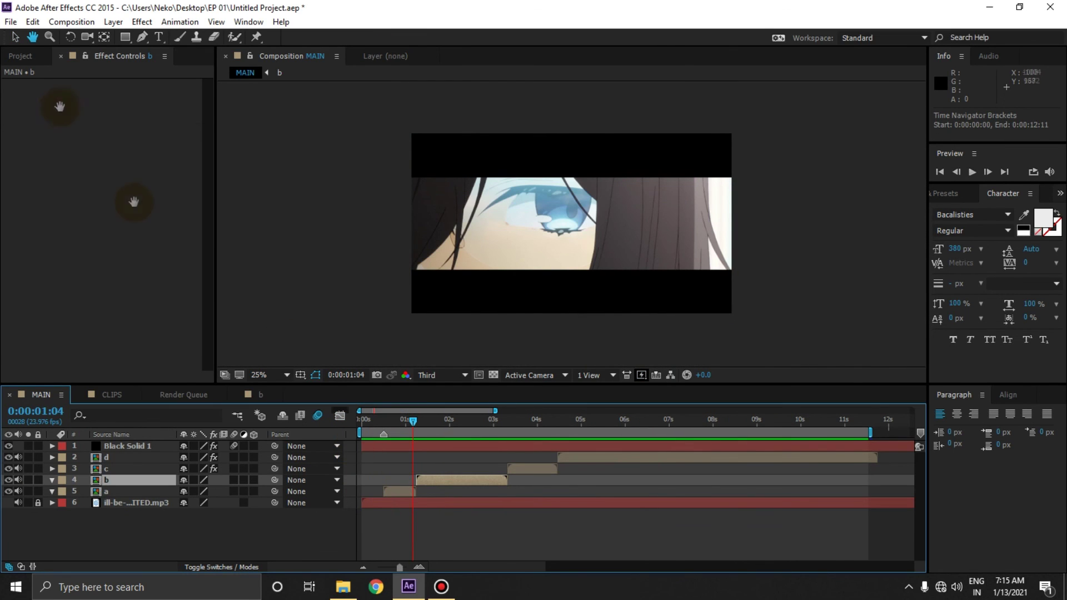
- Activate the Selection tool in the MAIN composition
click(15, 37)
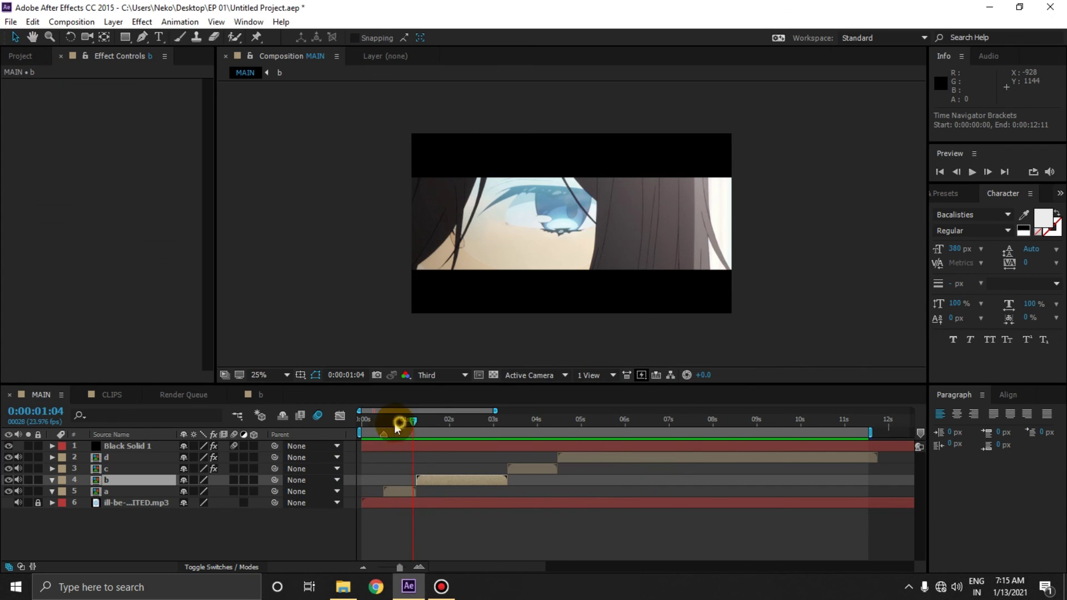